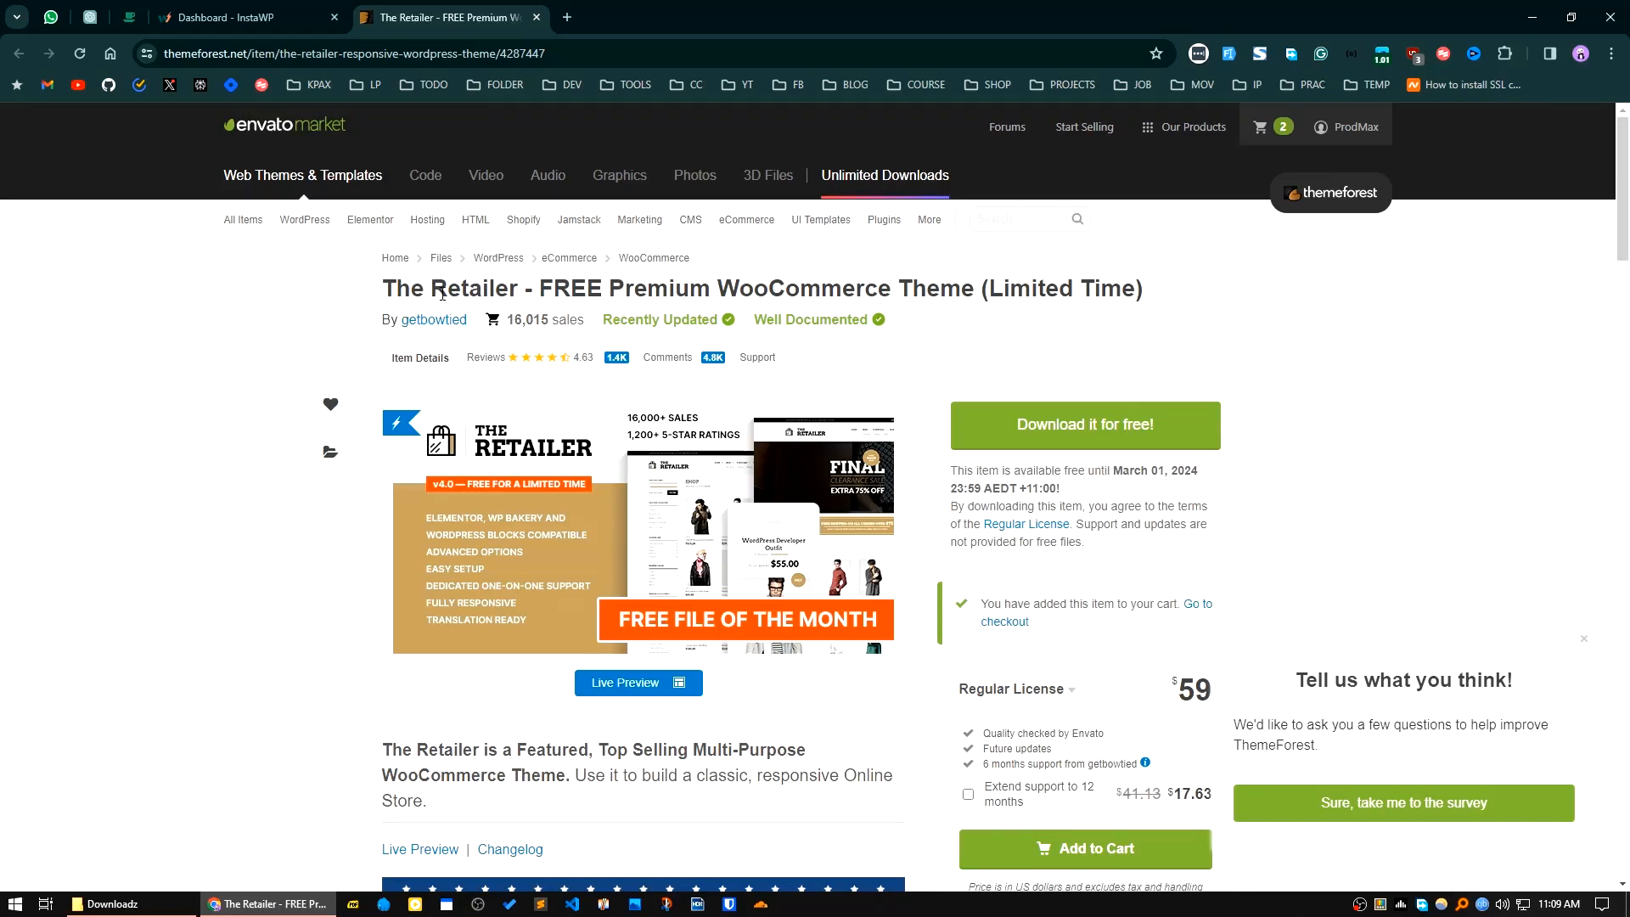
Step: Dismiss the feedback survey prompt on The Retailer theme page
{"action": "mouse_move", "coordinate": [493, 416]}
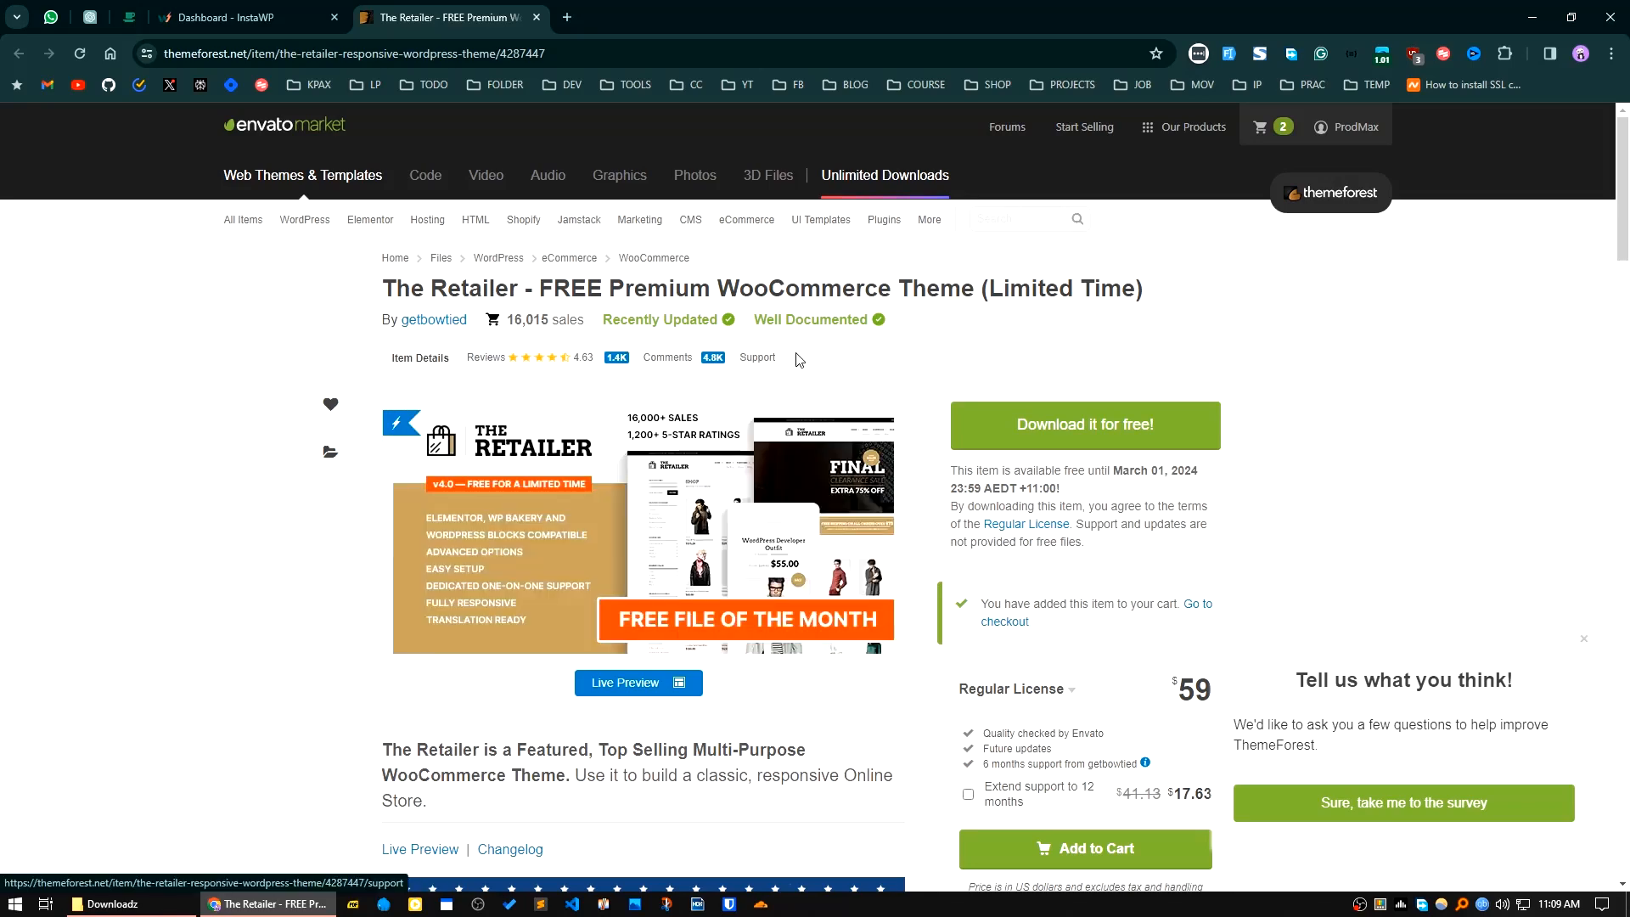
{"action": "mouse_move", "coordinate": [522, 626]}
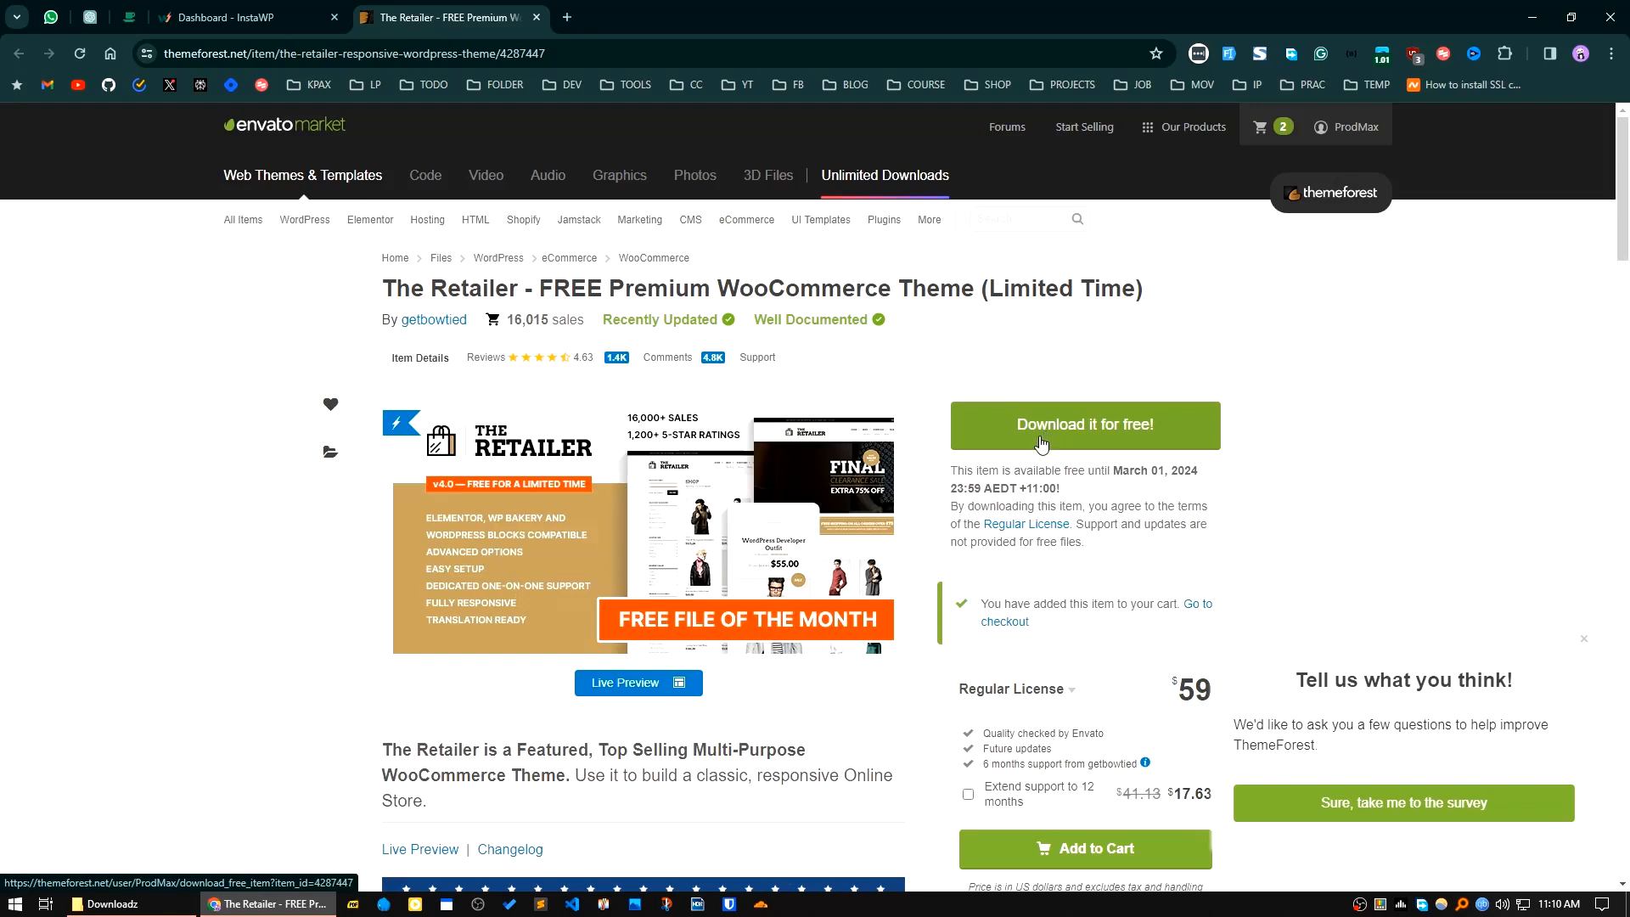
{"action": "left_click", "coordinate": [1581, 639]}
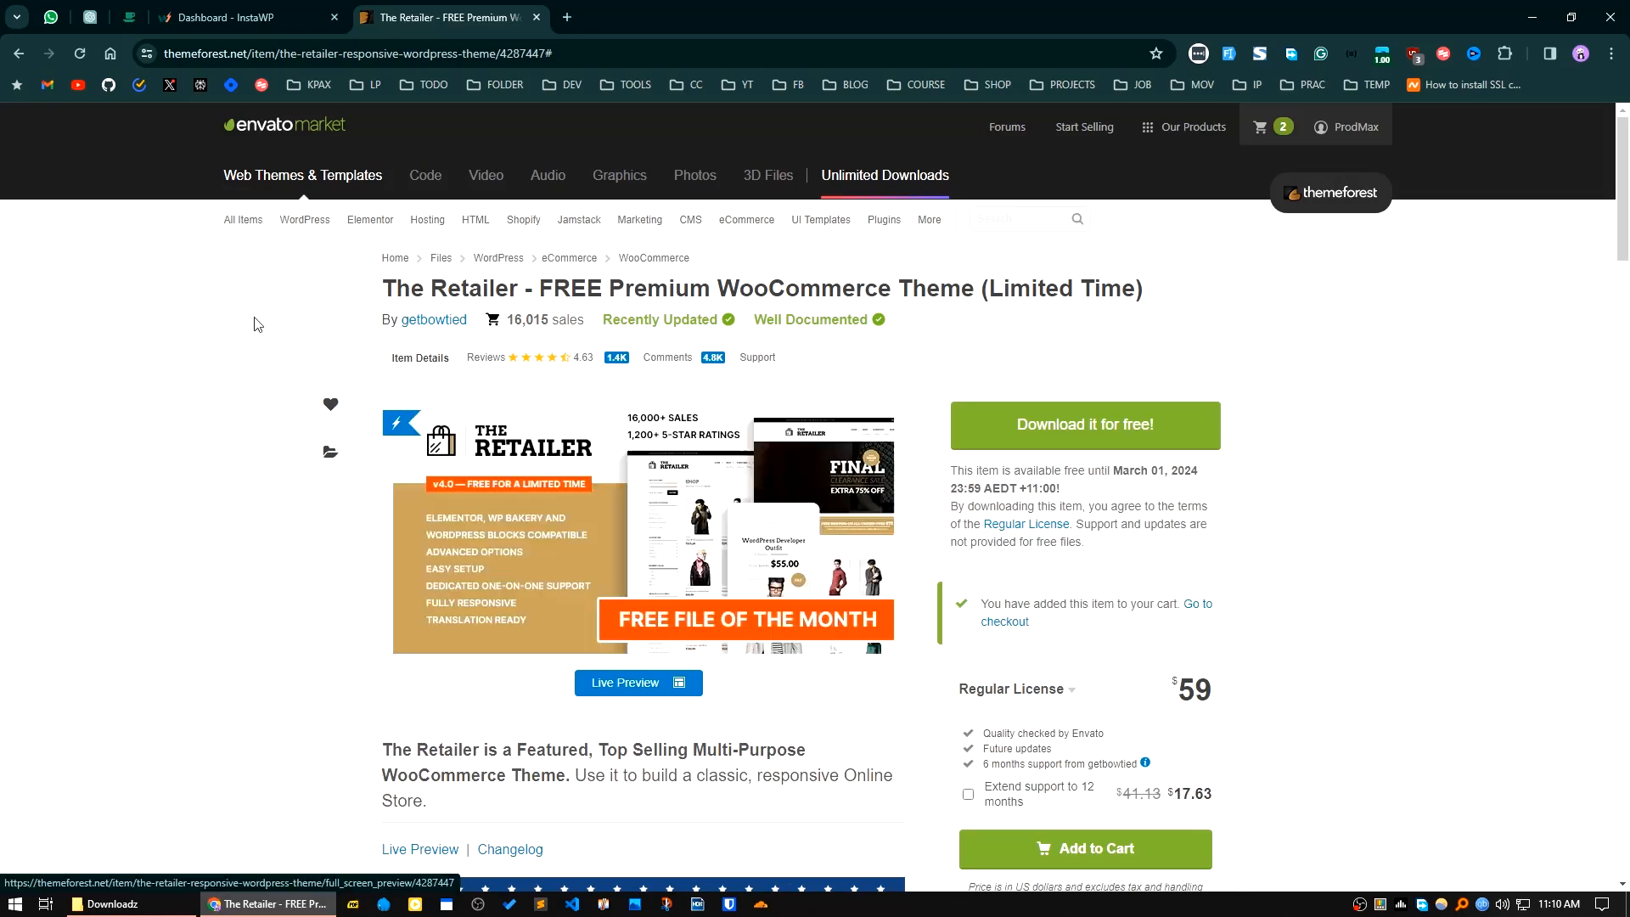
Step: In InstaWP, start a new staging site from scratch without the Weglot, Checkout Manager, Social Feed Gallery and Click To Chat App plugins
{"action": "left_click", "coordinate": [226, 10]}
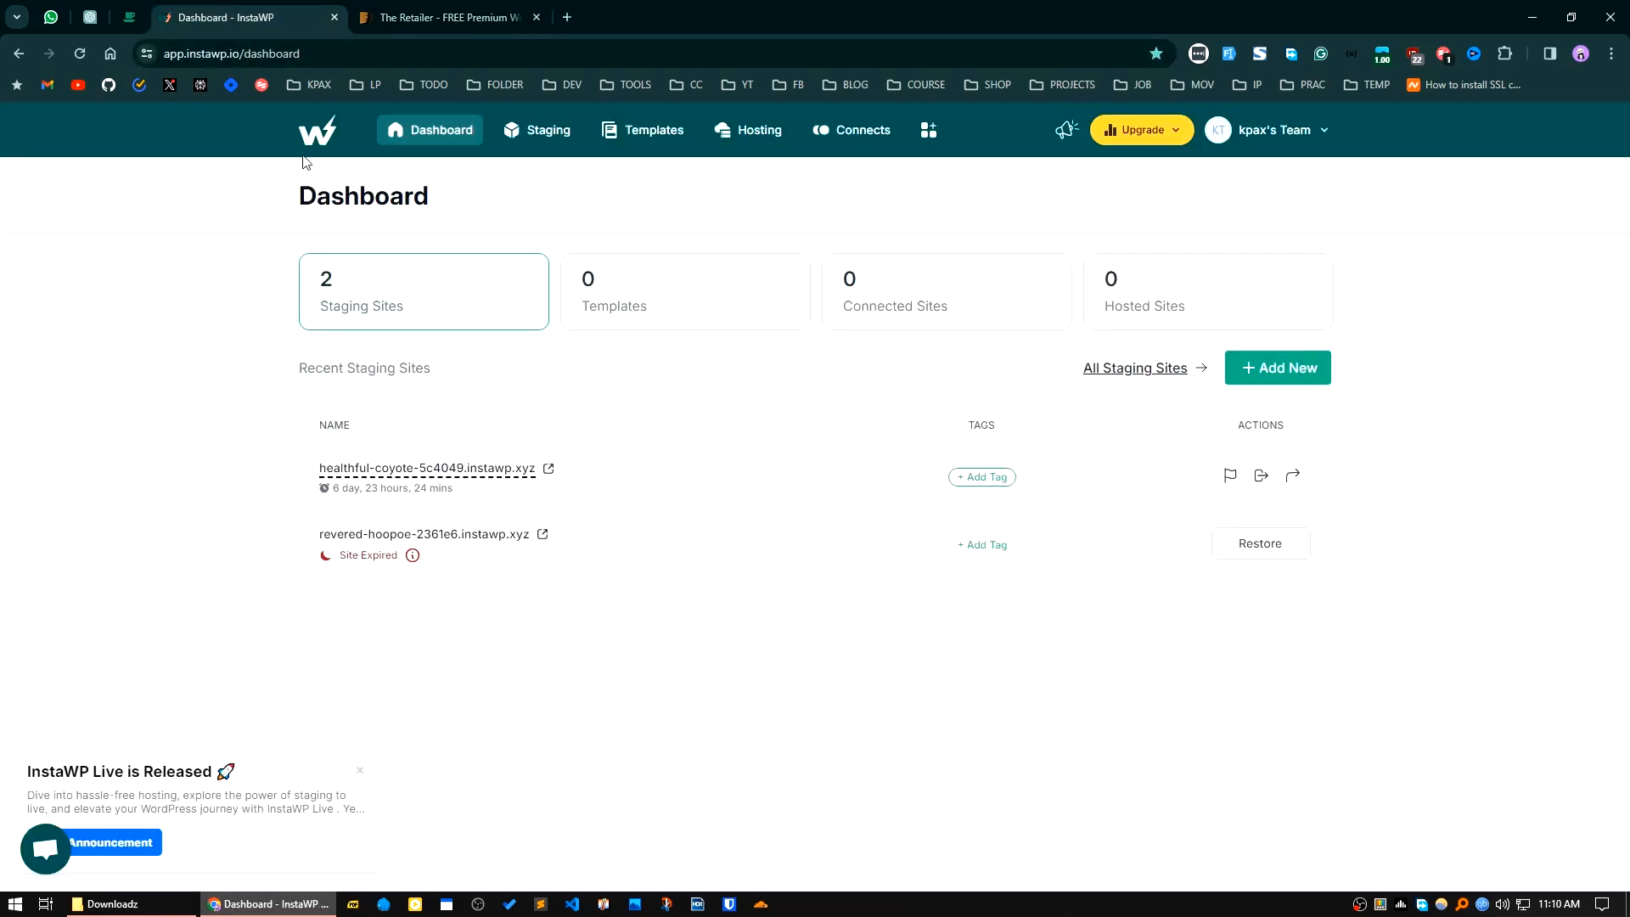
{"action": "left_click", "coordinate": [1269, 386]}
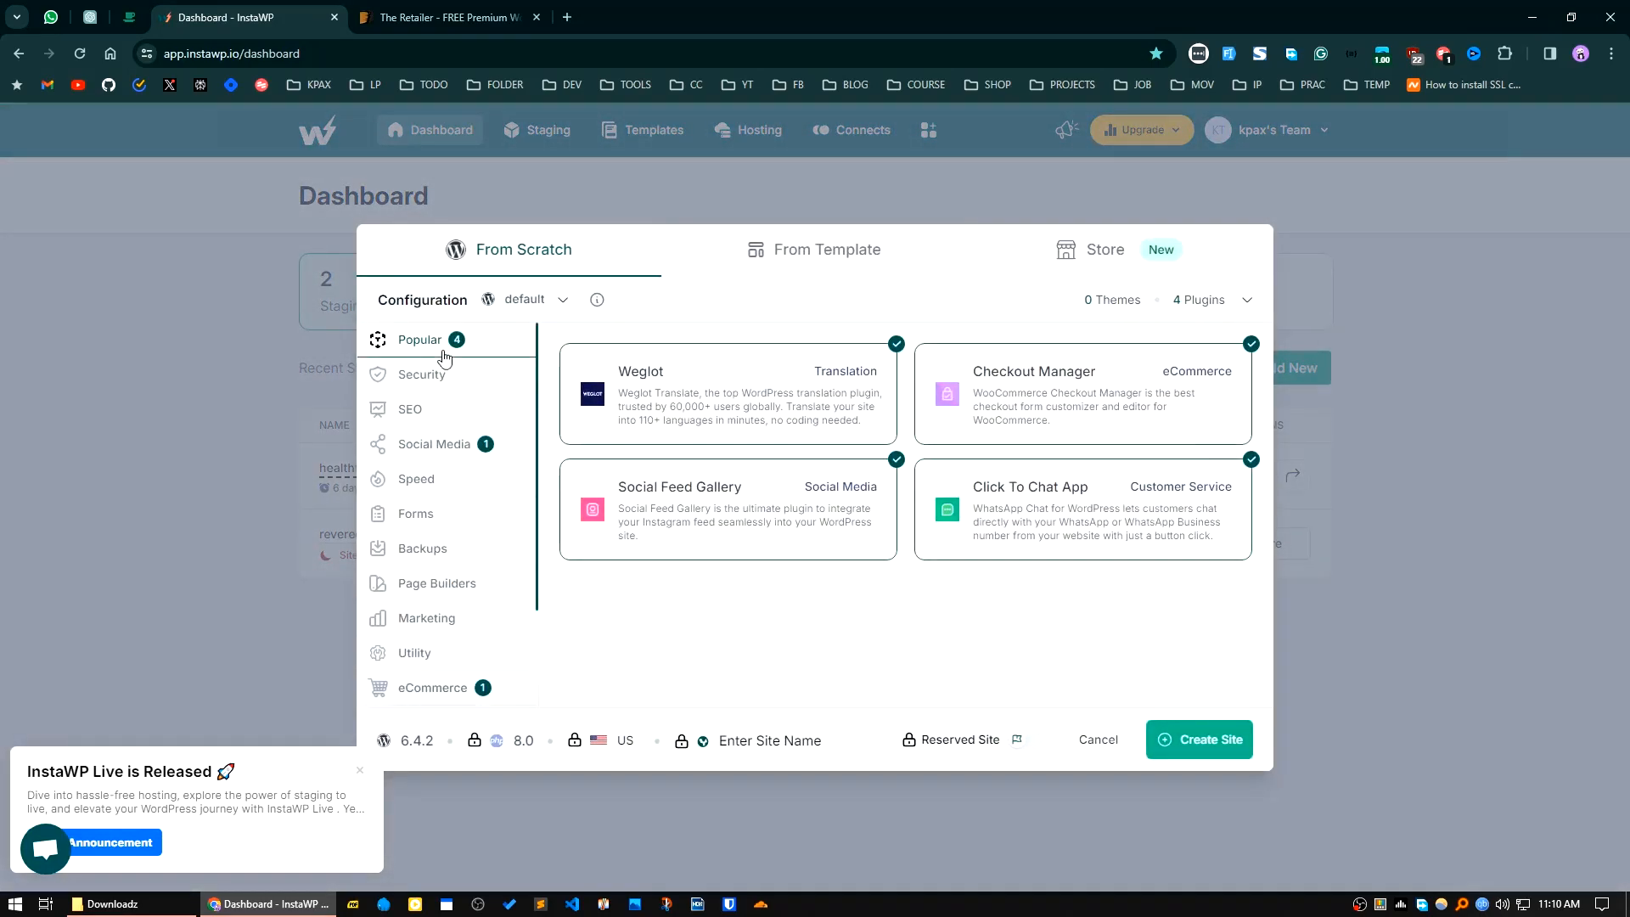
{"action": "left_click", "coordinate": [731, 395]}
{"action": "left_click", "coordinate": [987, 411]}
{"action": "left_click", "coordinate": [730, 509]}
{"action": "left_click", "coordinate": [1065, 543]}
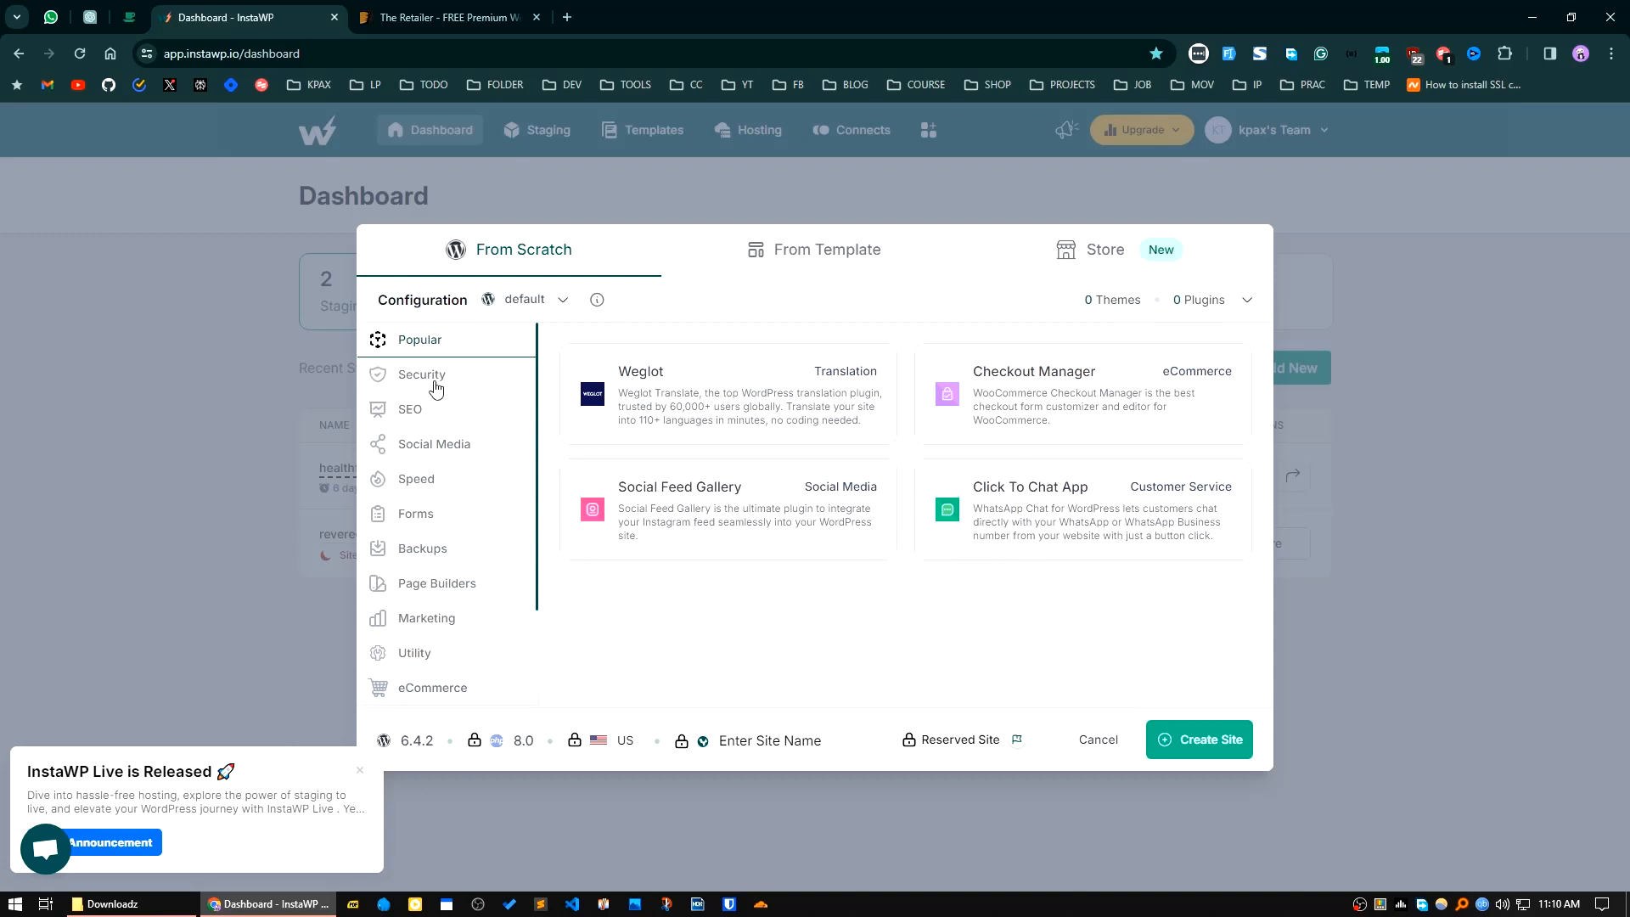
Step: Create the staging site and enter its WordPress admin through Magic Login, continuing past the InstaWP notice
{"action": "left_click", "coordinate": [1206, 747]}
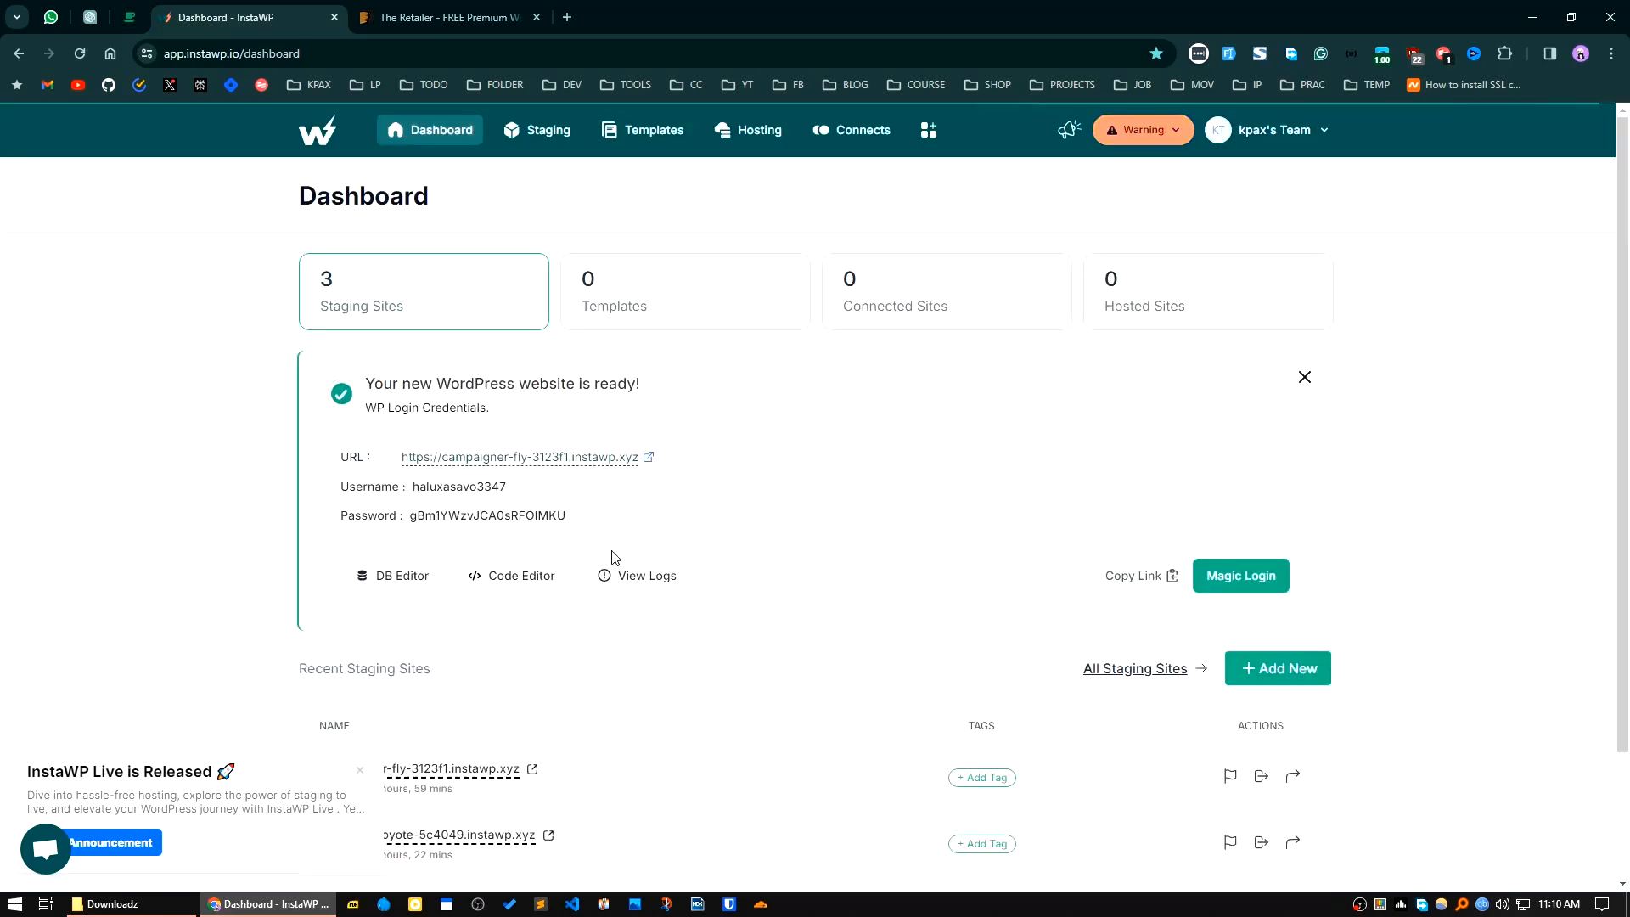
{"action": "left_click", "coordinate": [1245, 579]}
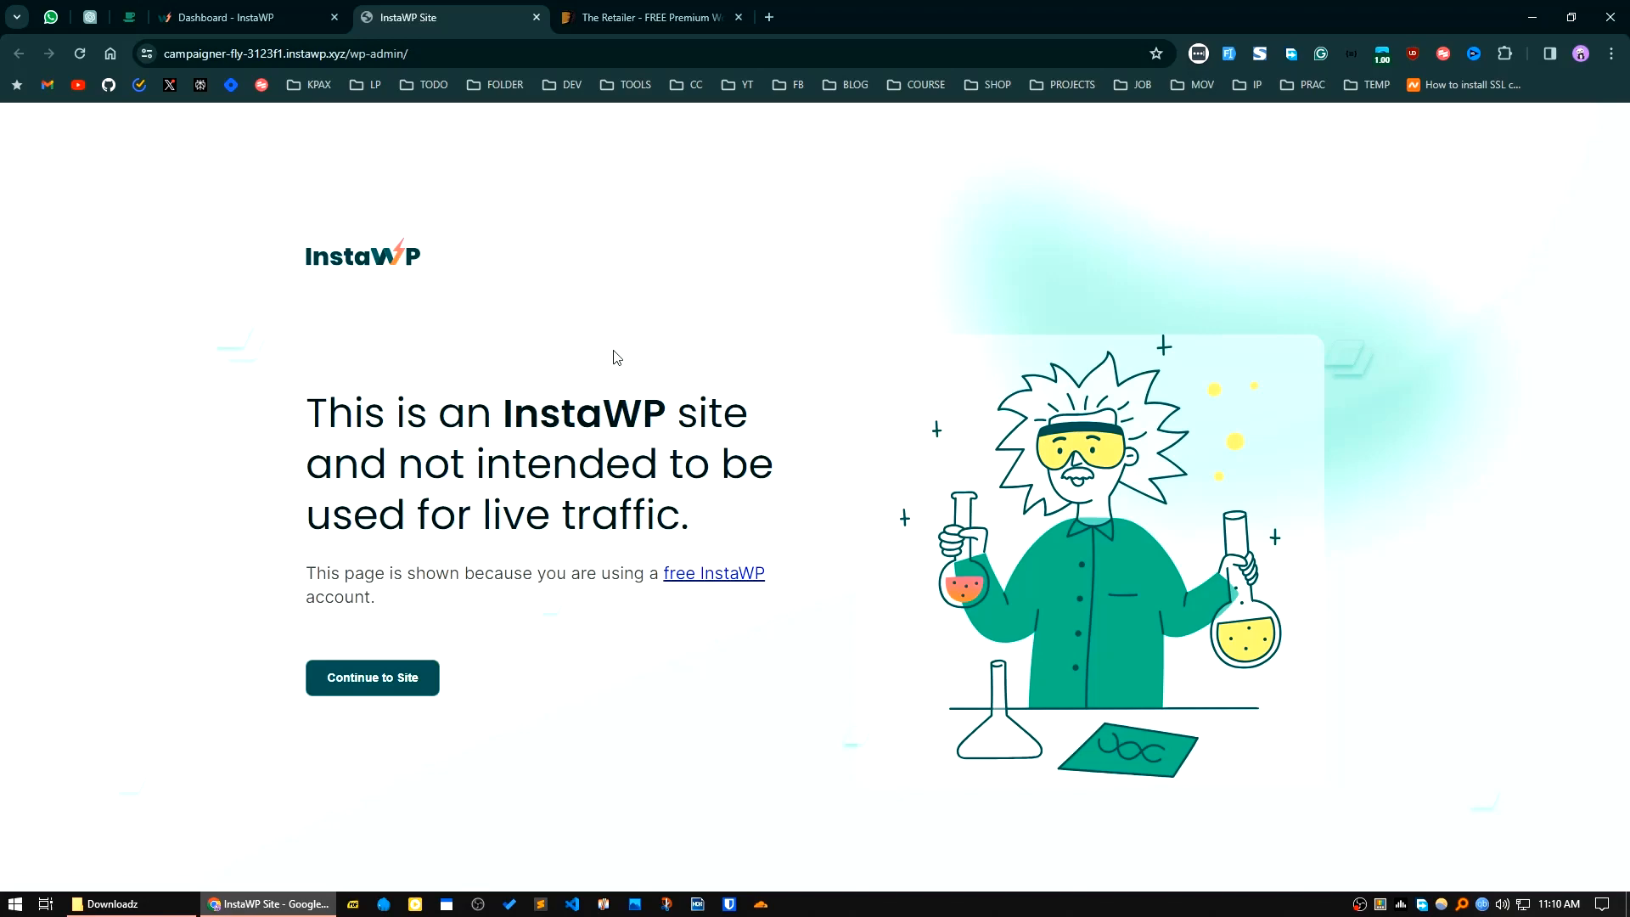
{"action": "left_click", "coordinate": [382, 685]}
Step: In File Explorer, examine the nested theme archive inside the downloaded The Retailer package in the Downloadz folder
{"action": "left_click", "coordinate": [652, 19]}
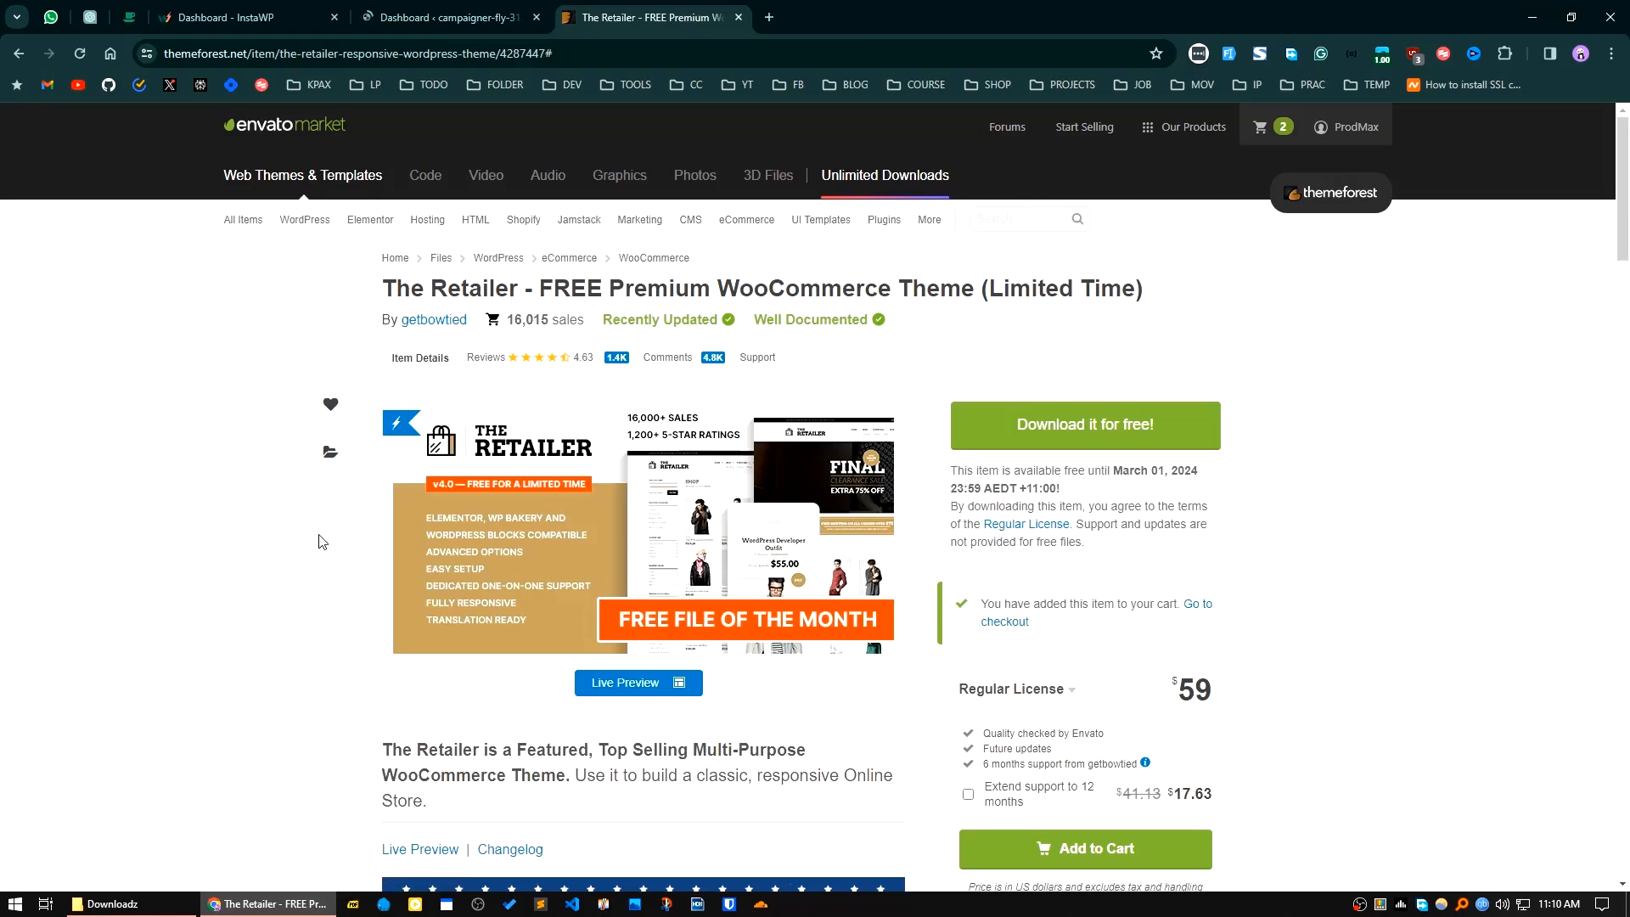
{"action": "left_click", "coordinate": [127, 912]}
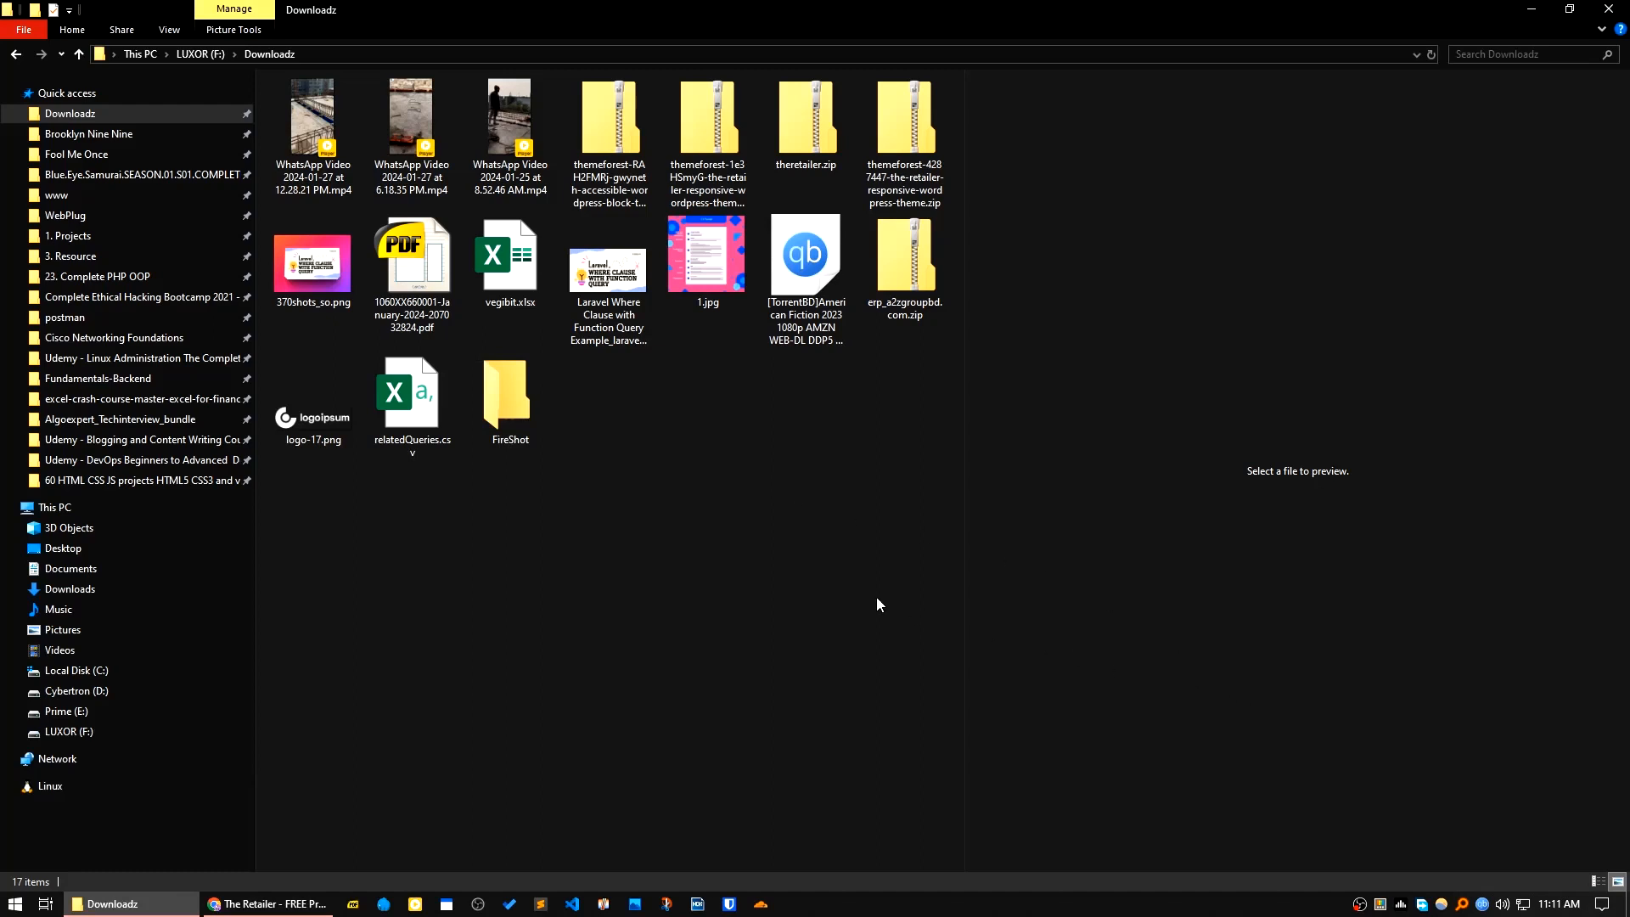
{"action": "left_click", "coordinate": [815, 154]}
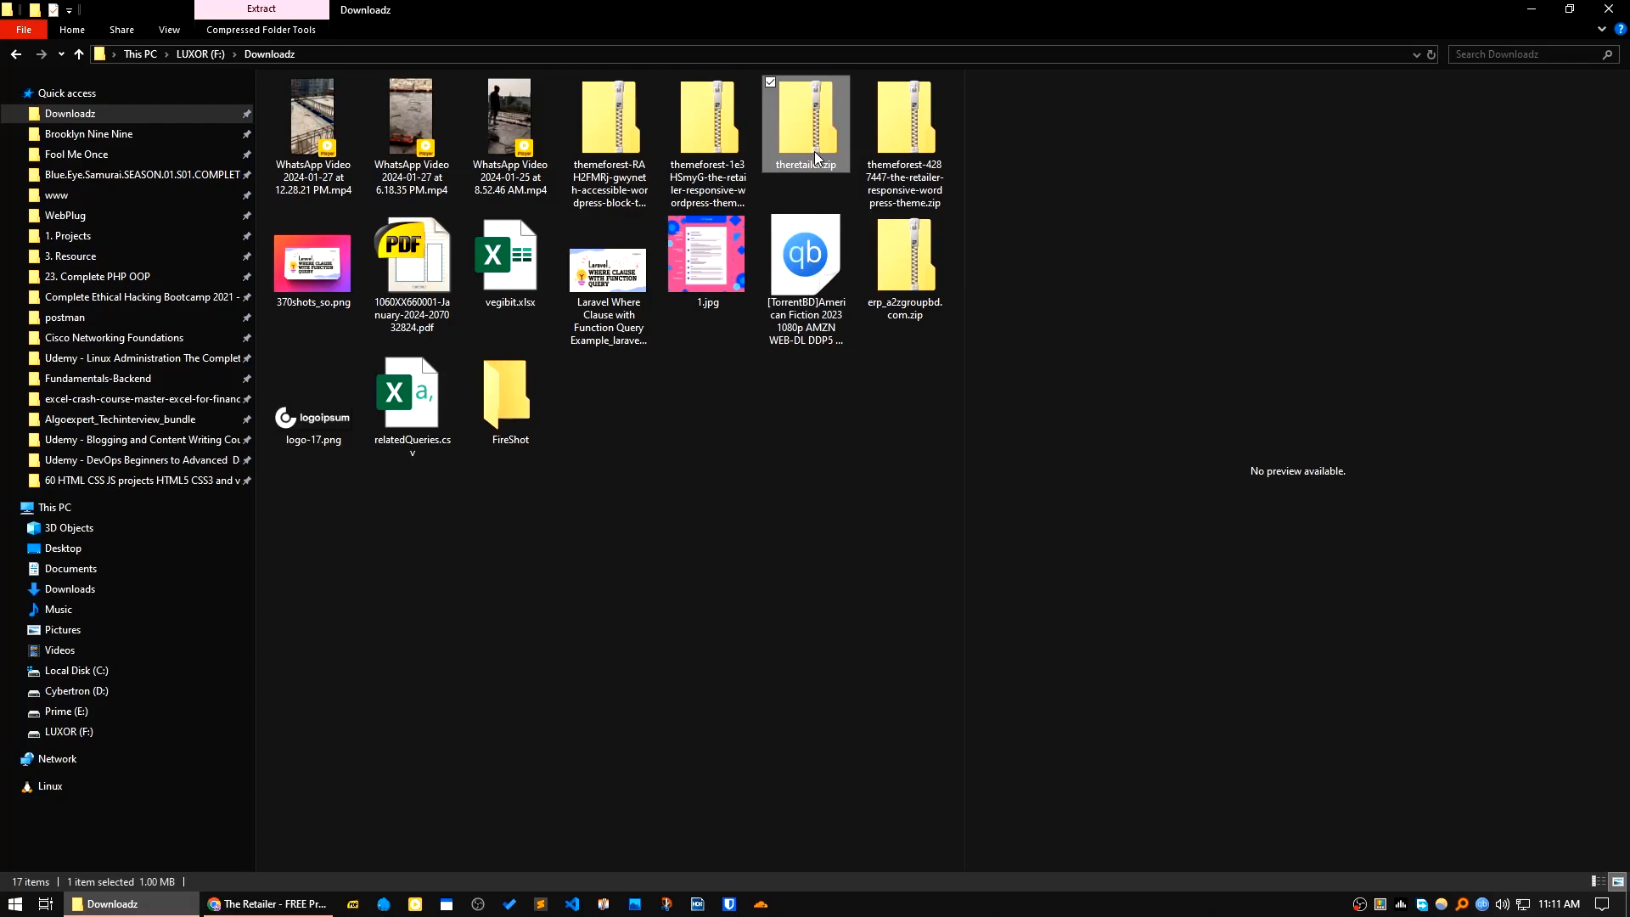
{"action": "double_click", "coordinate": [706, 140]}
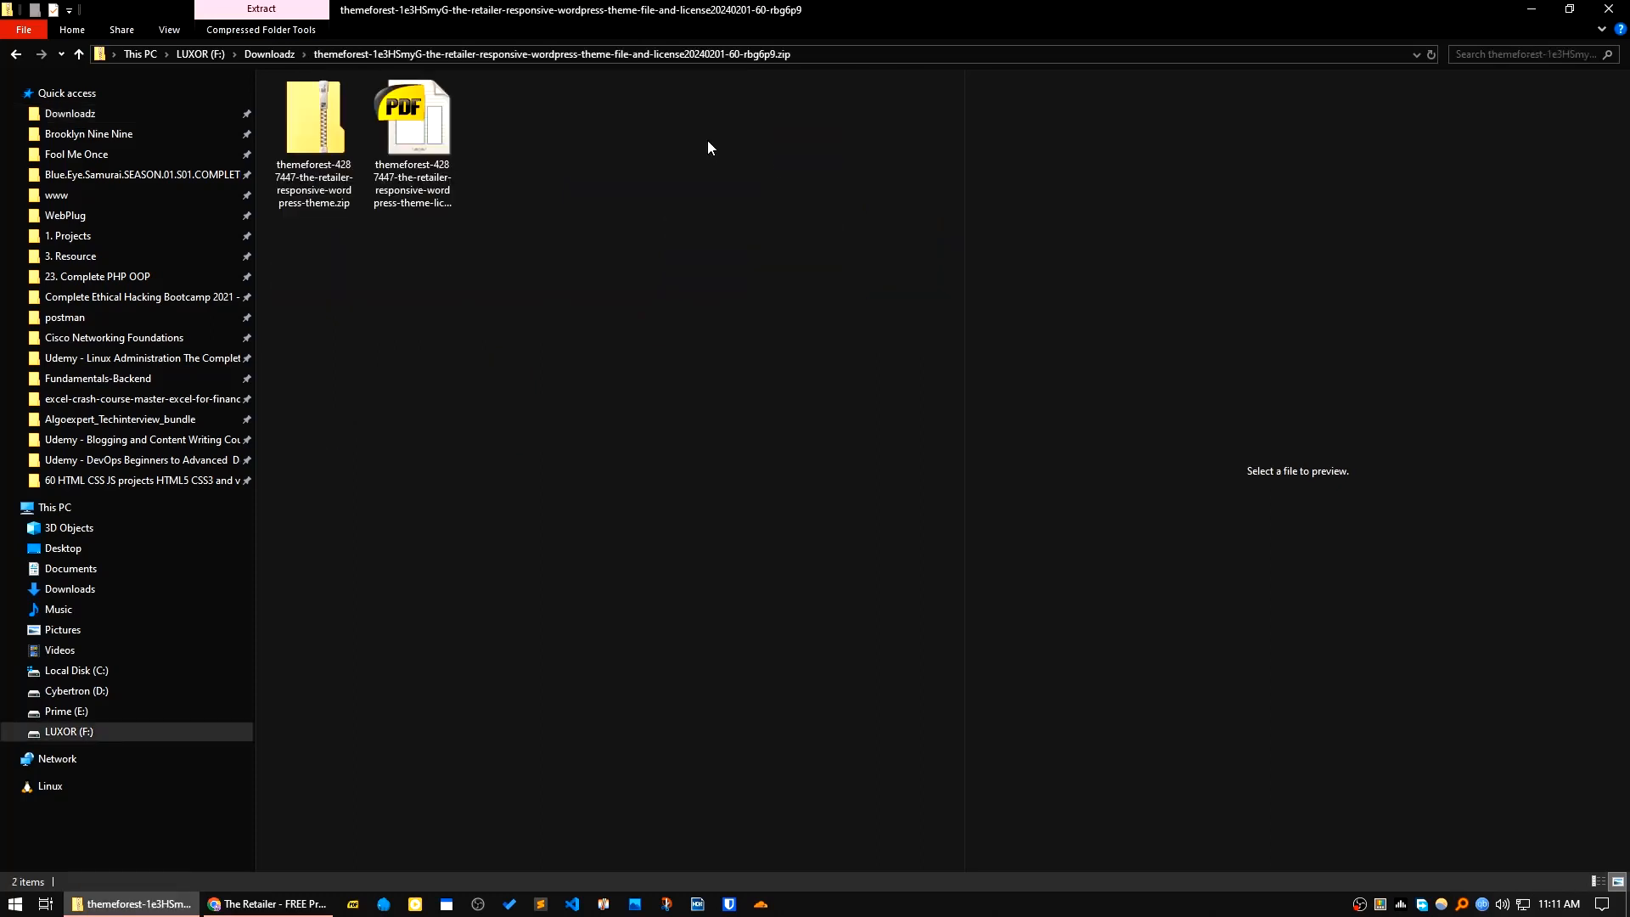
{"action": "double_click", "coordinate": [304, 156]}
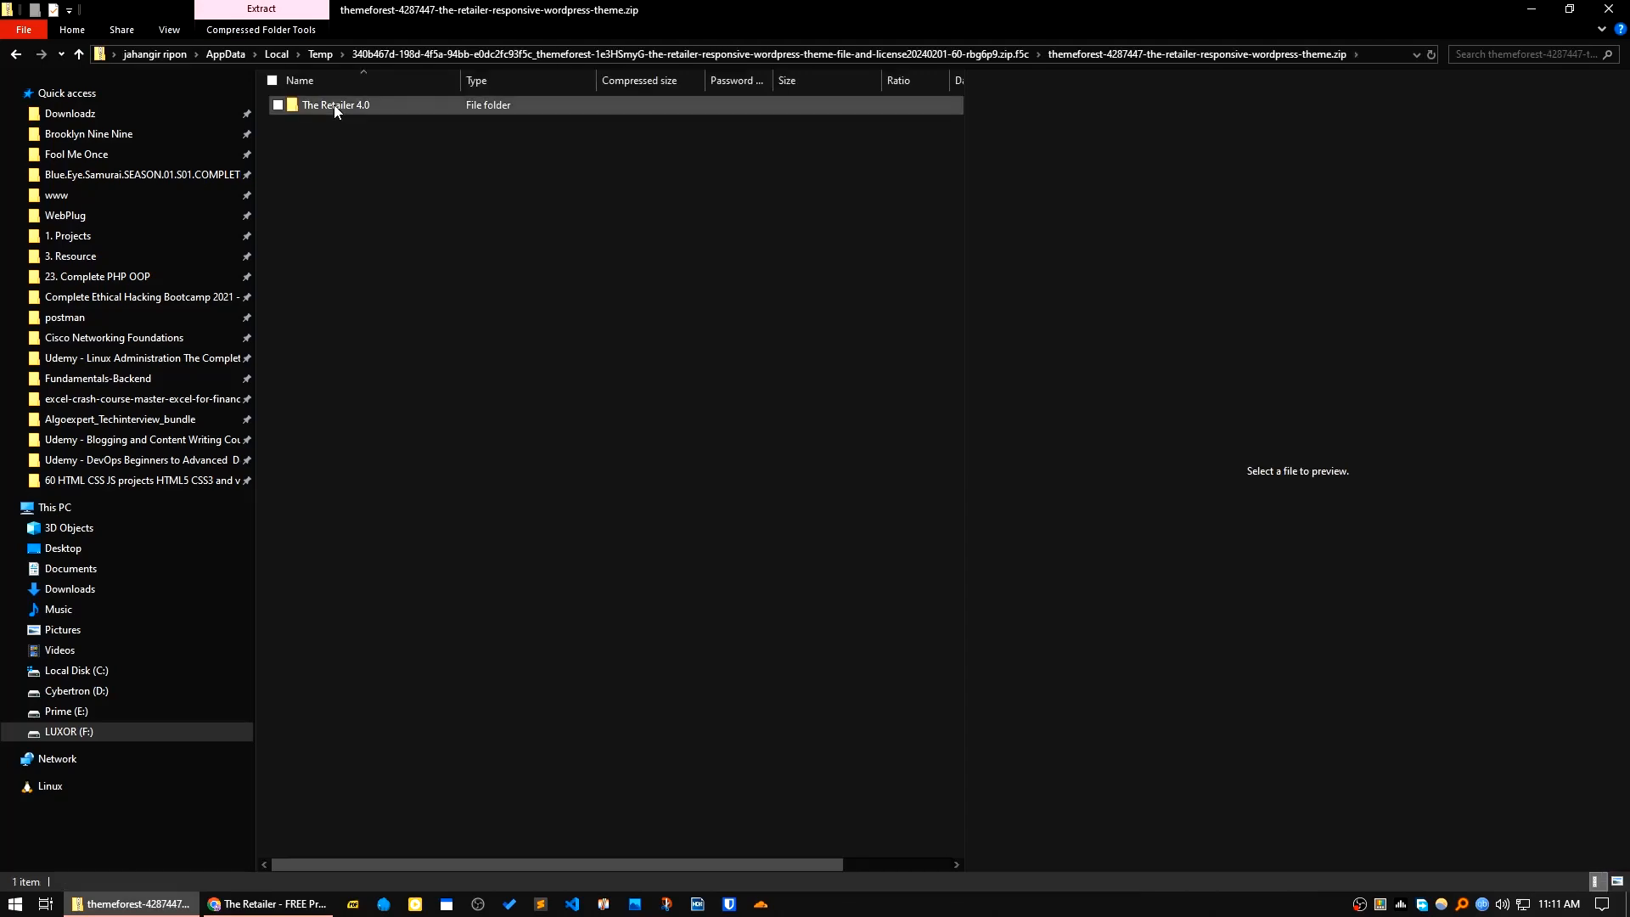
Step: Switch back to Chrome and bring up the theme upload form in the new site's WordPress admin
{"action": "left_click", "coordinate": [267, 903]}
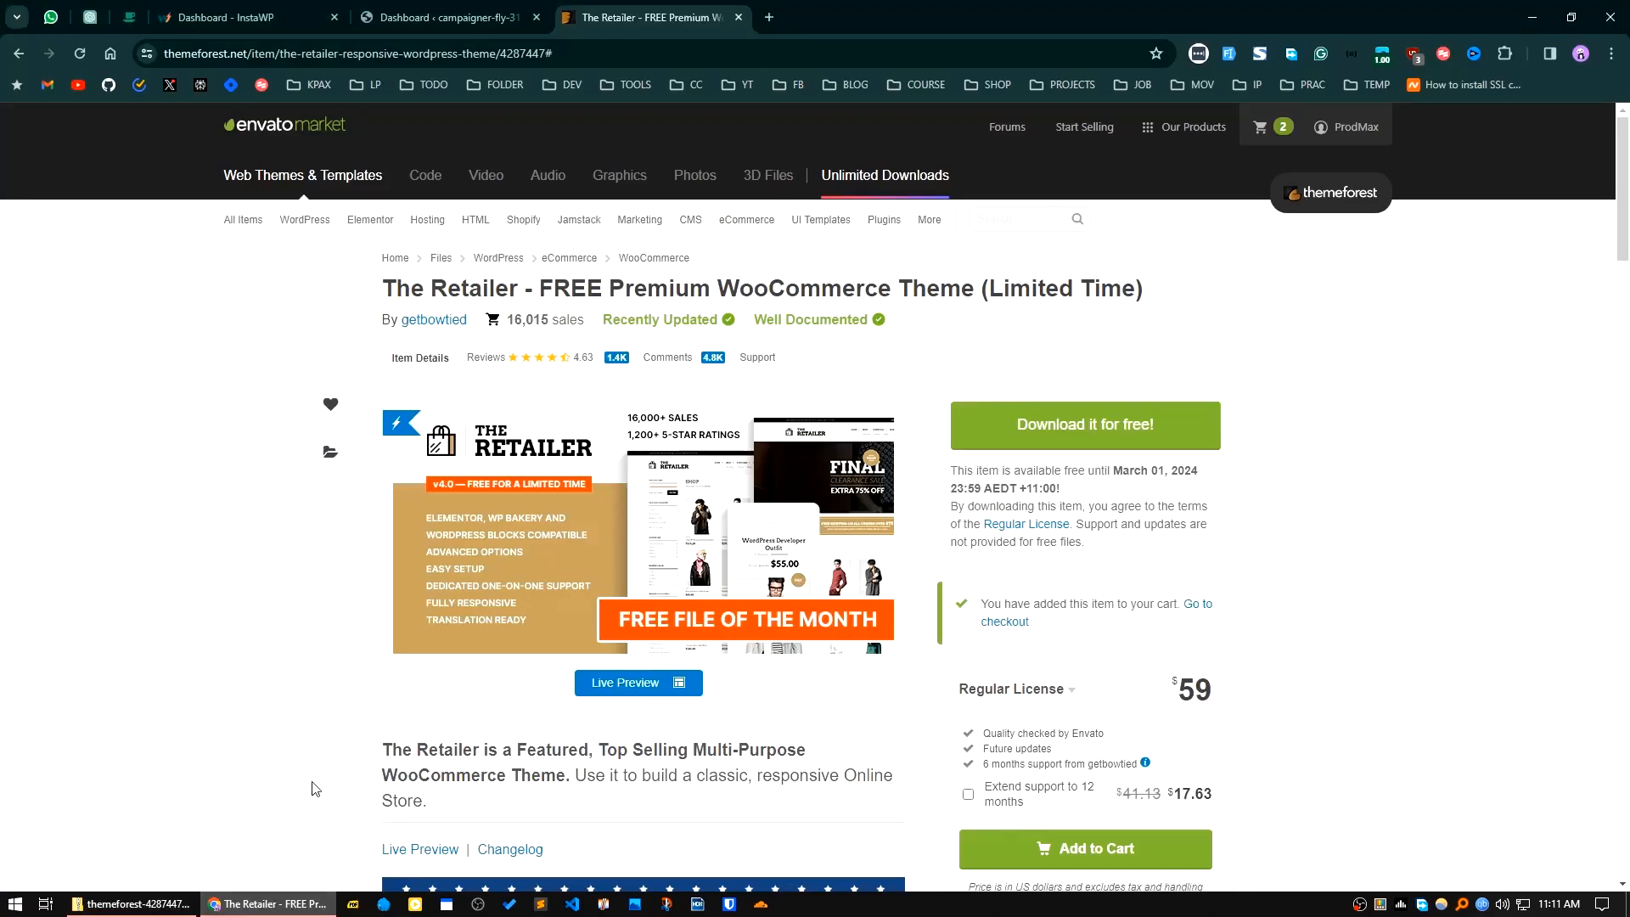
{"action": "left_click", "coordinate": [441, 17]}
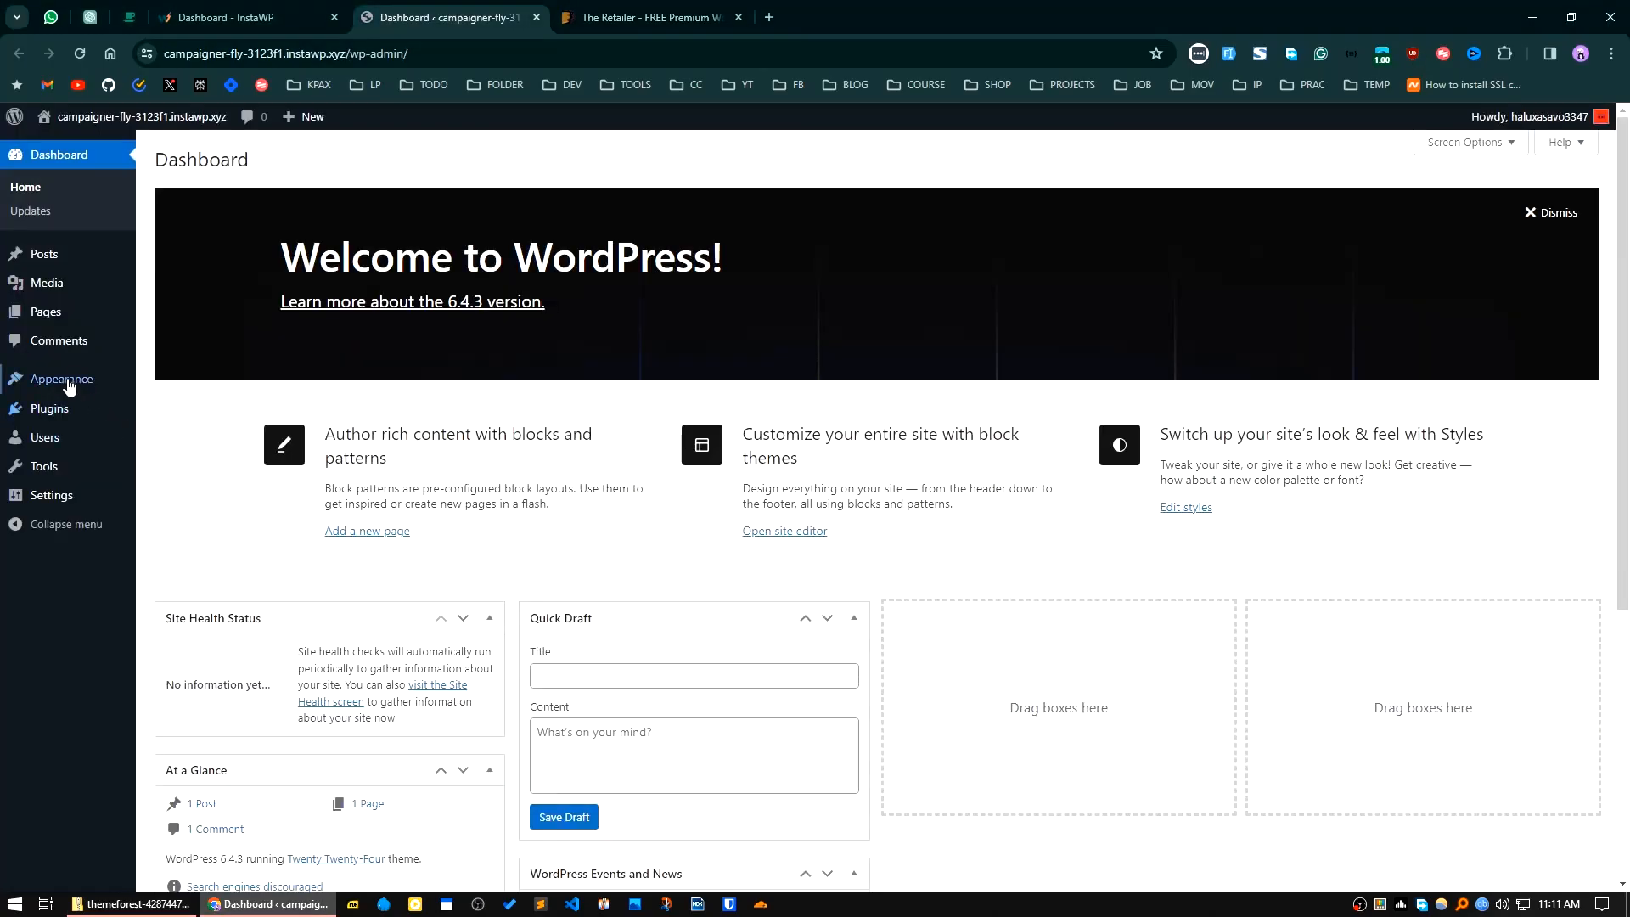
{"action": "mouse_move", "coordinate": [62, 386]}
{"action": "left_click", "coordinate": [166, 382]}
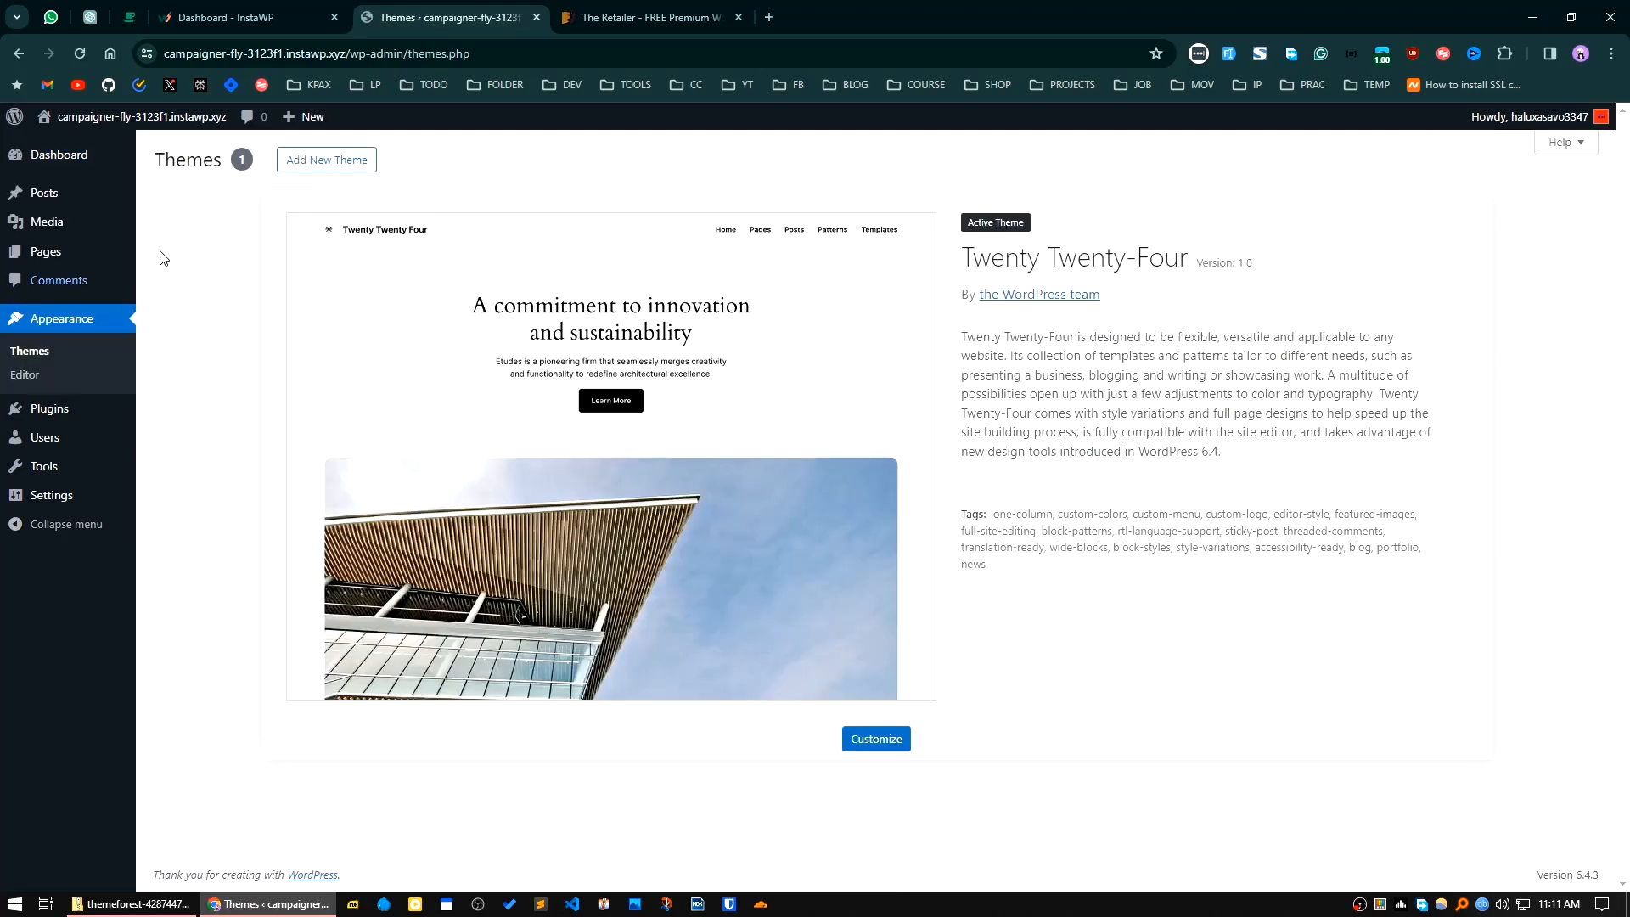
{"action": "left_click", "coordinate": [327, 166]}
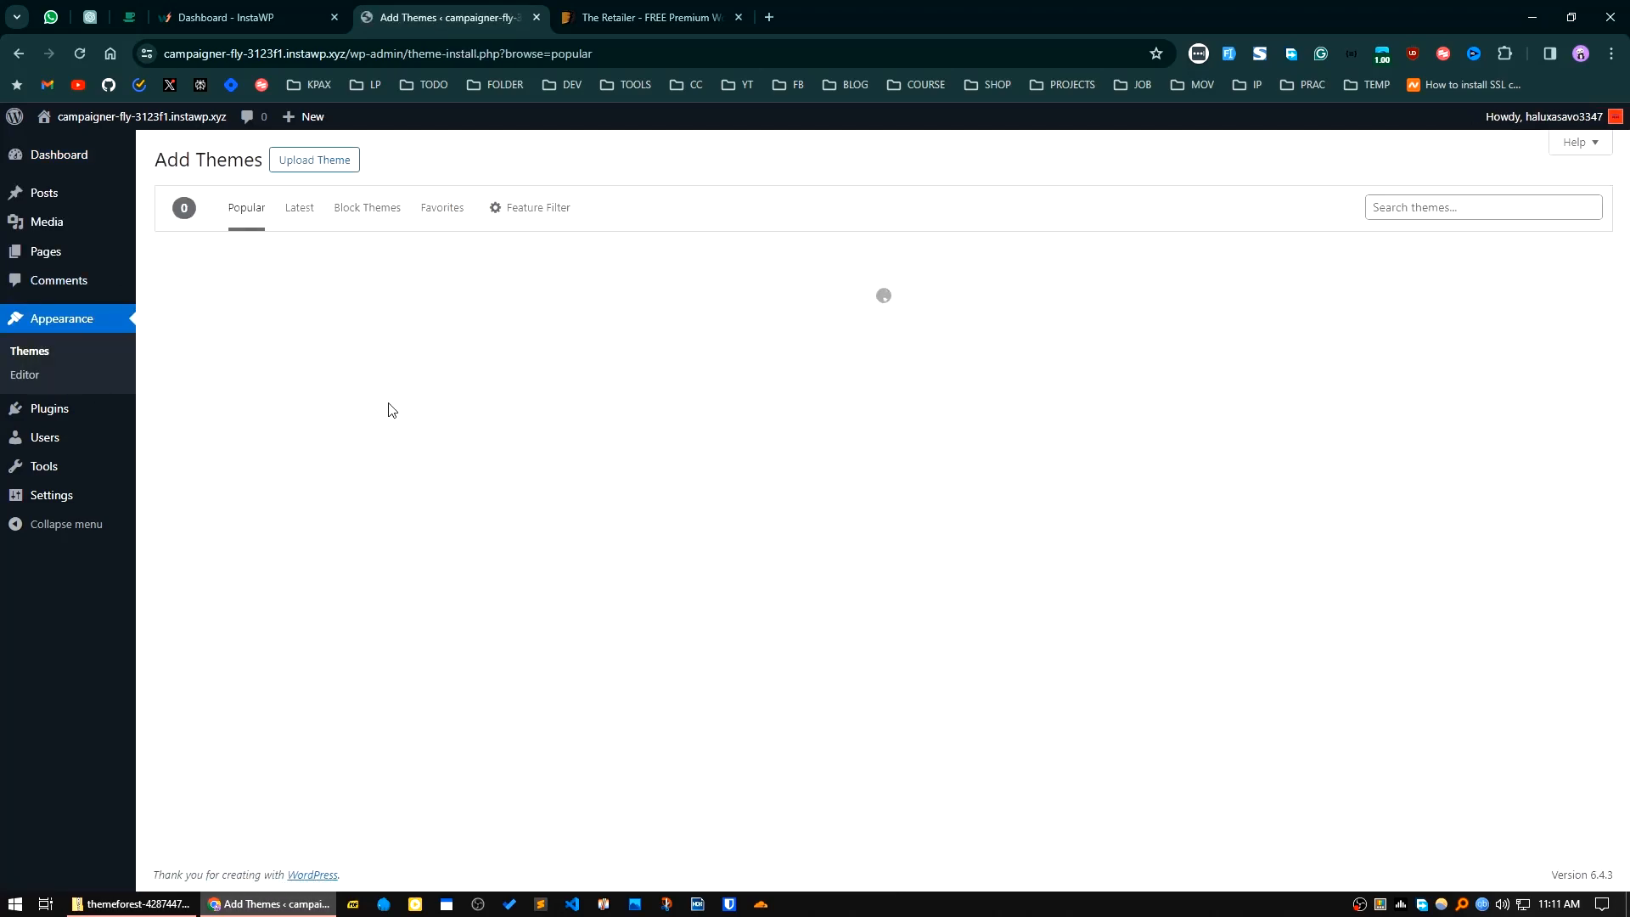
{"action": "left_click", "coordinate": [311, 178]}
Step: Install the theme from theretailer.zip in the Downloadz folder and activate it
{"action": "left_click", "coordinate": [775, 316]}
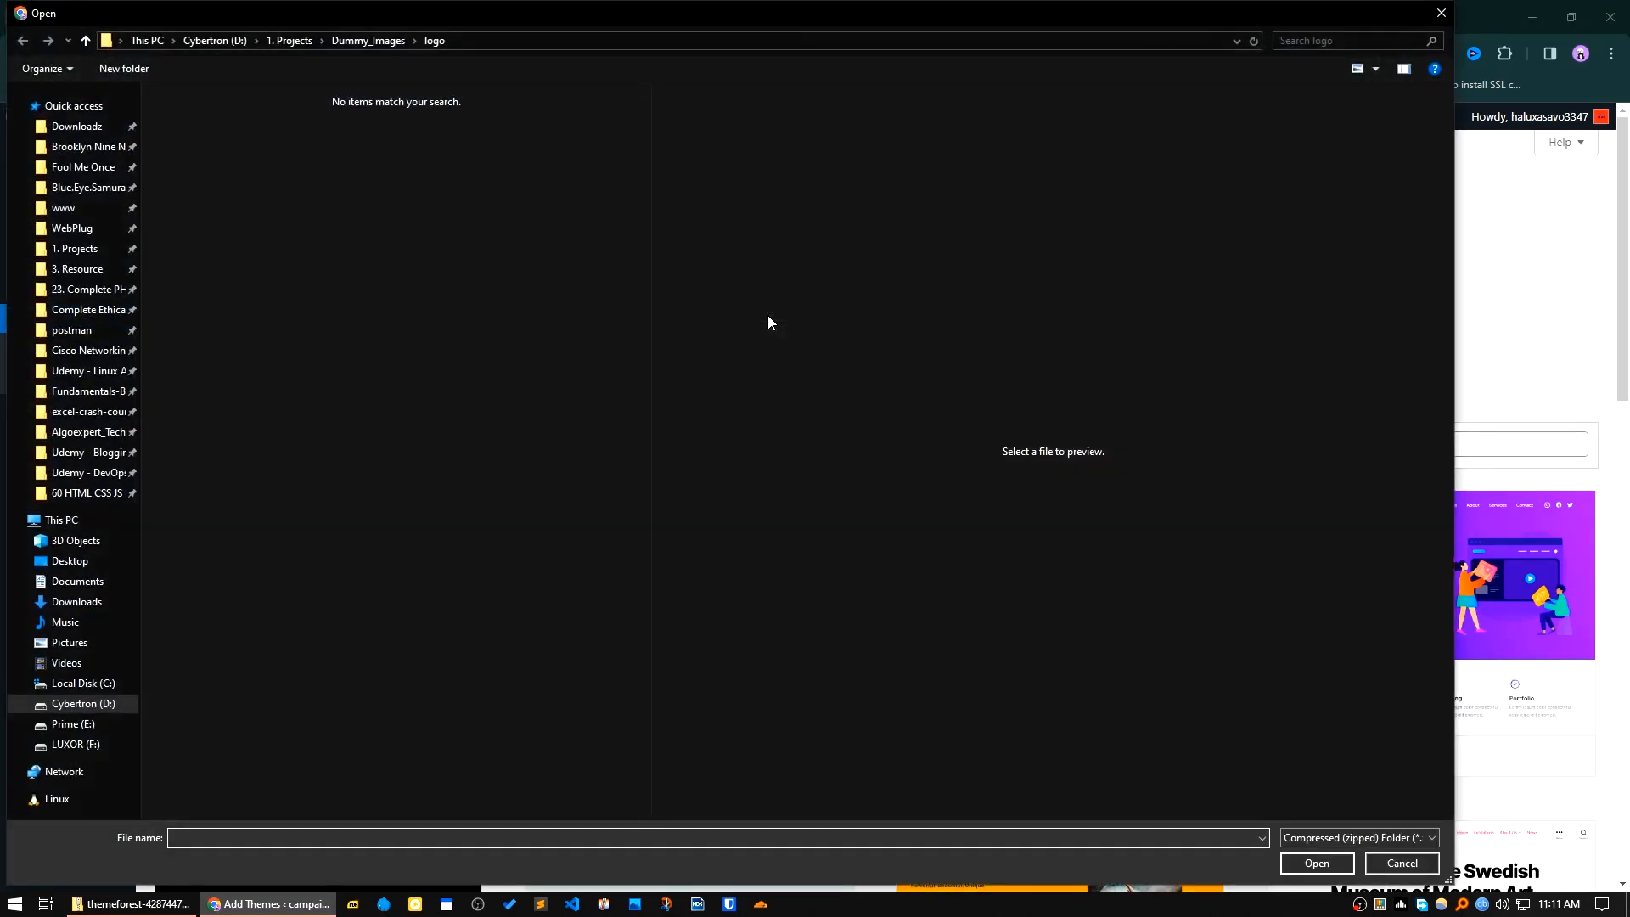
{"action": "left_click", "coordinate": [73, 127]}
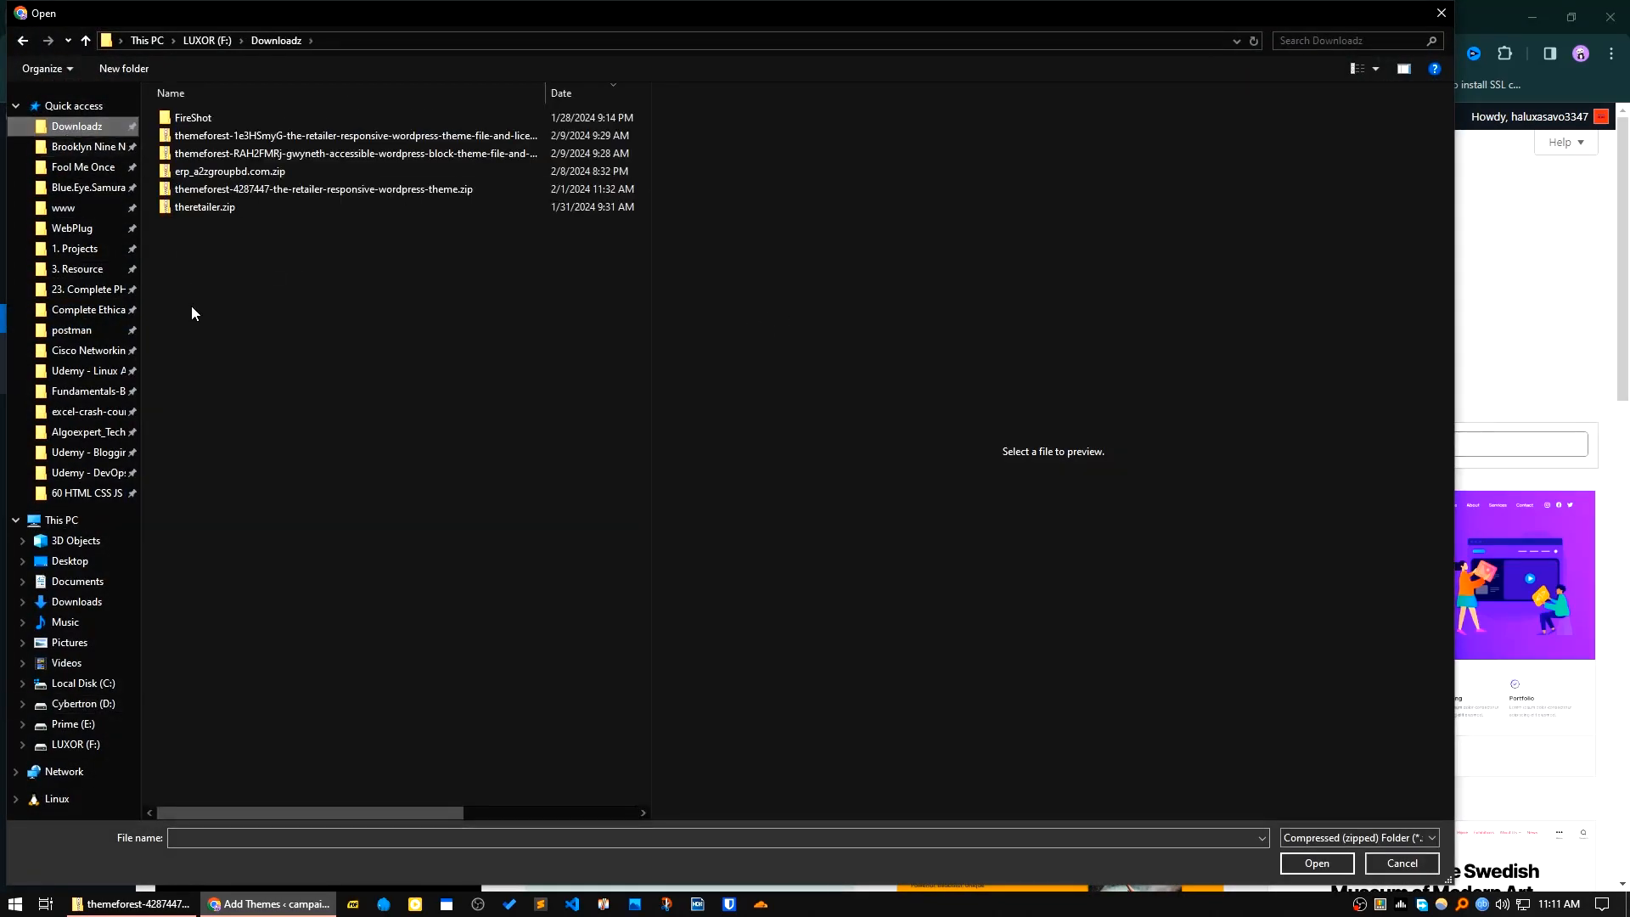
{"action": "left_click", "coordinate": [209, 207]}
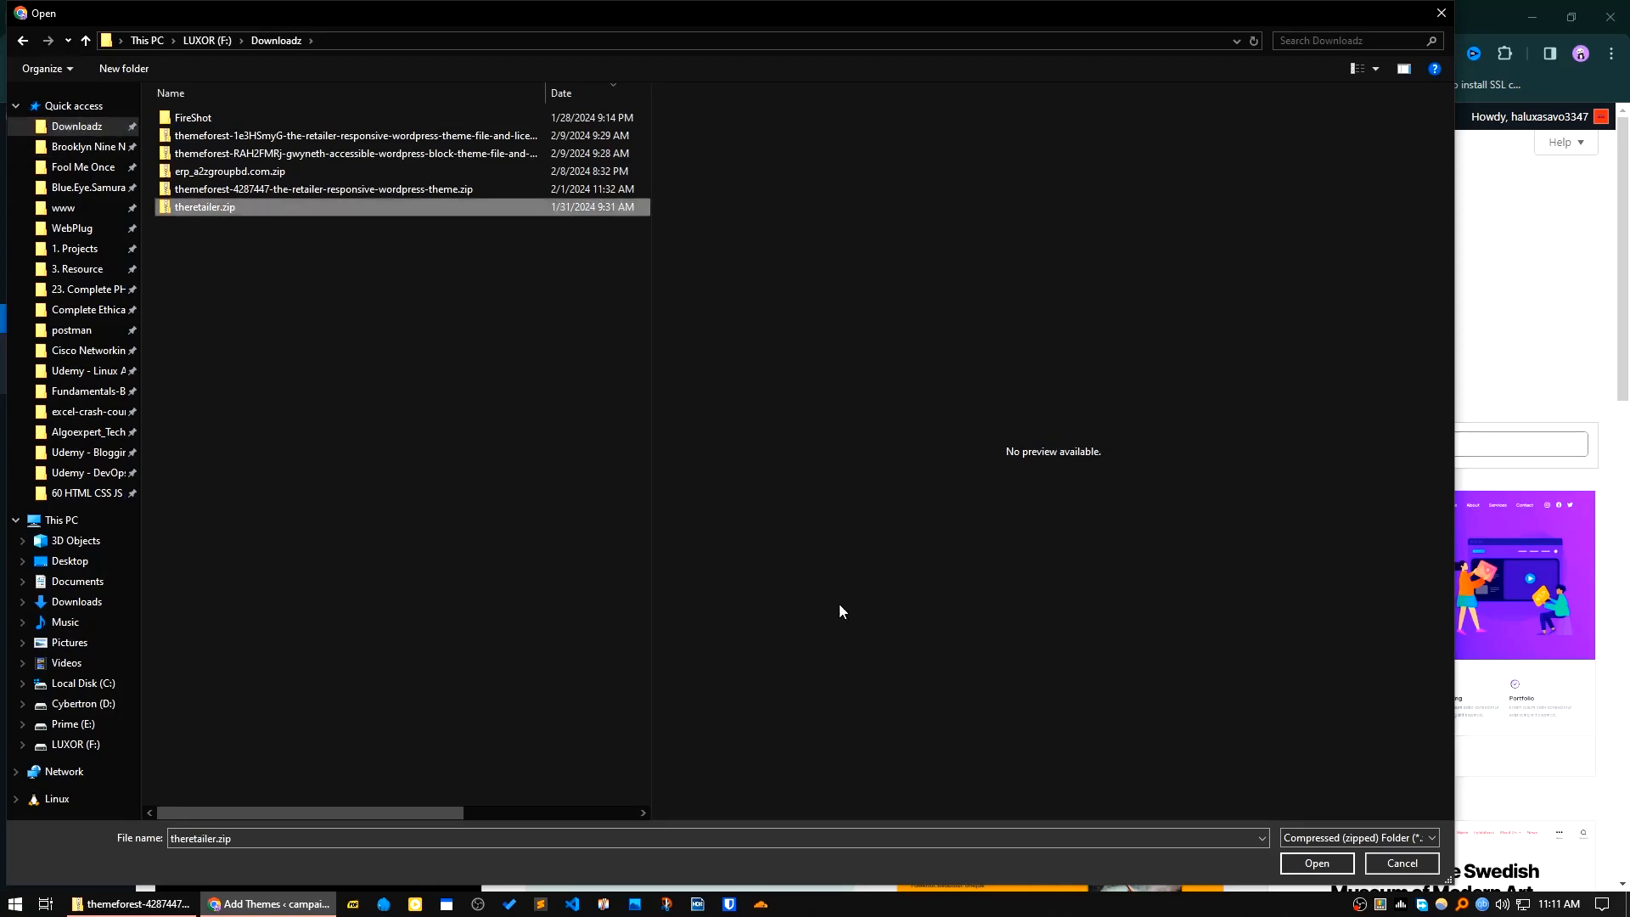
{"action": "left_click", "coordinate": [1295, 863]}
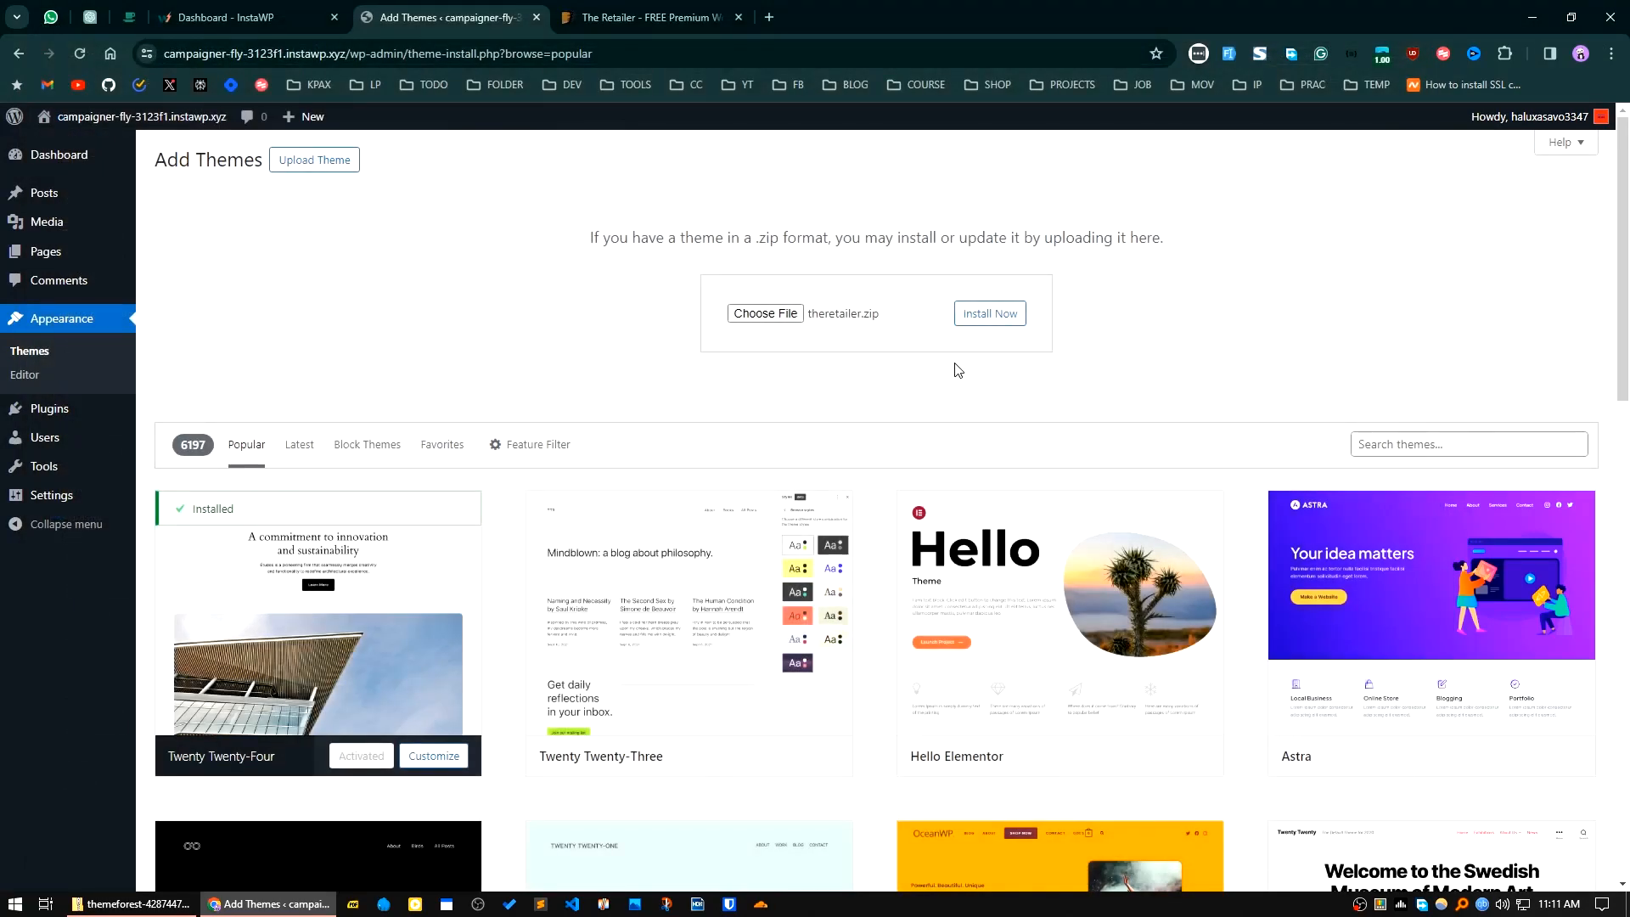
{"action": "left_click", "coordinate": [985, 321]}
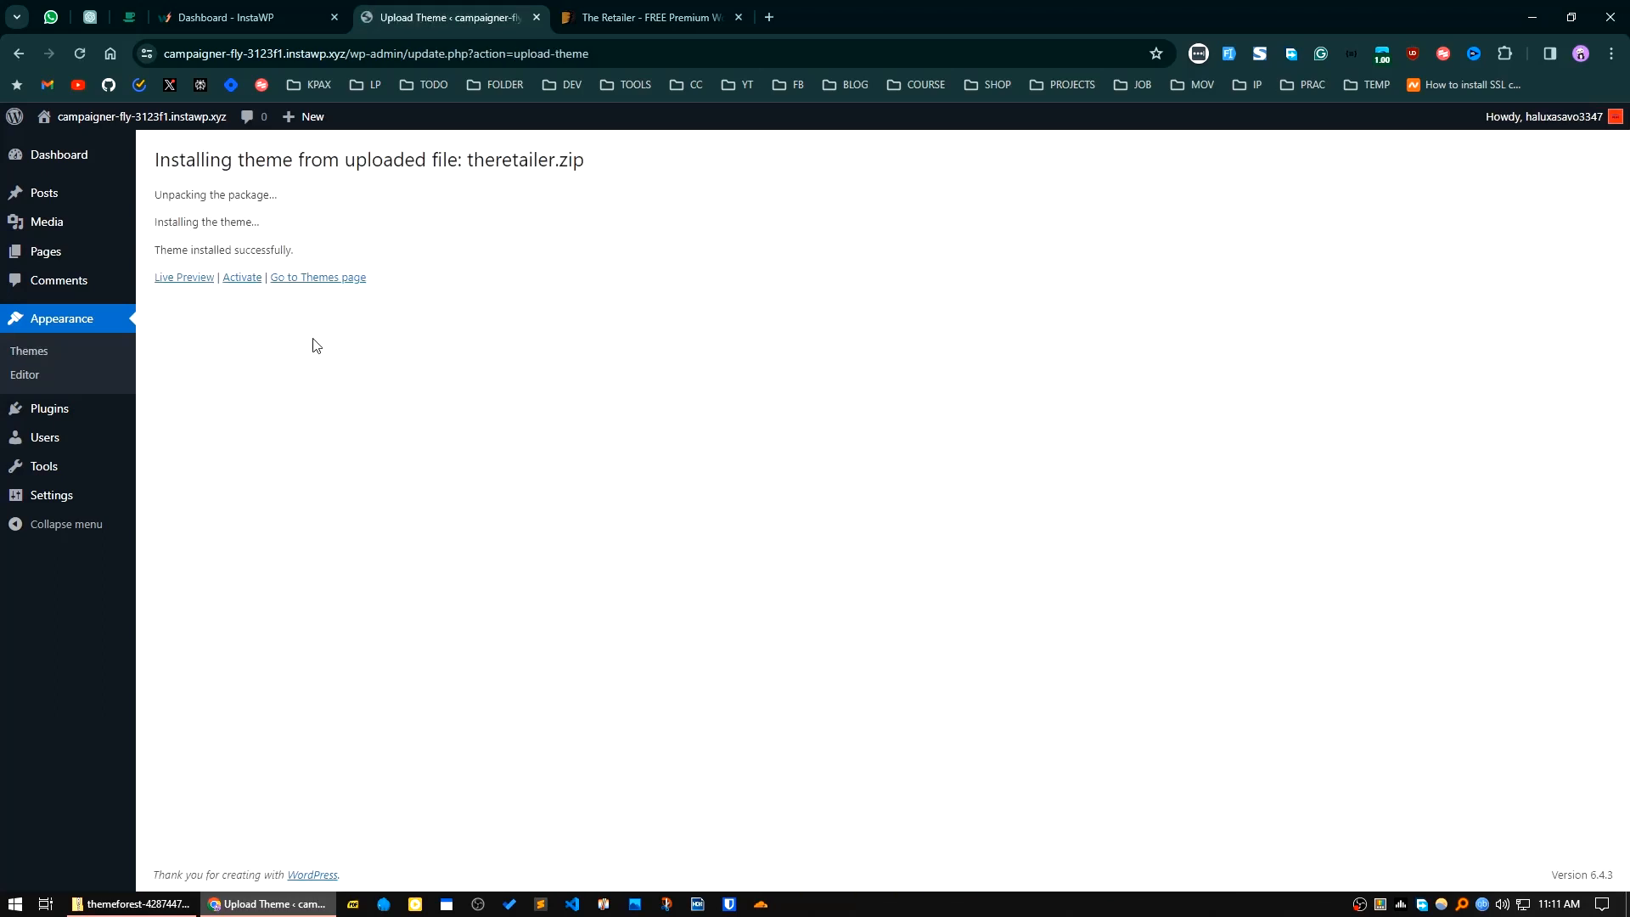
{"action": "left_click", "coordinate": [242, 287]}
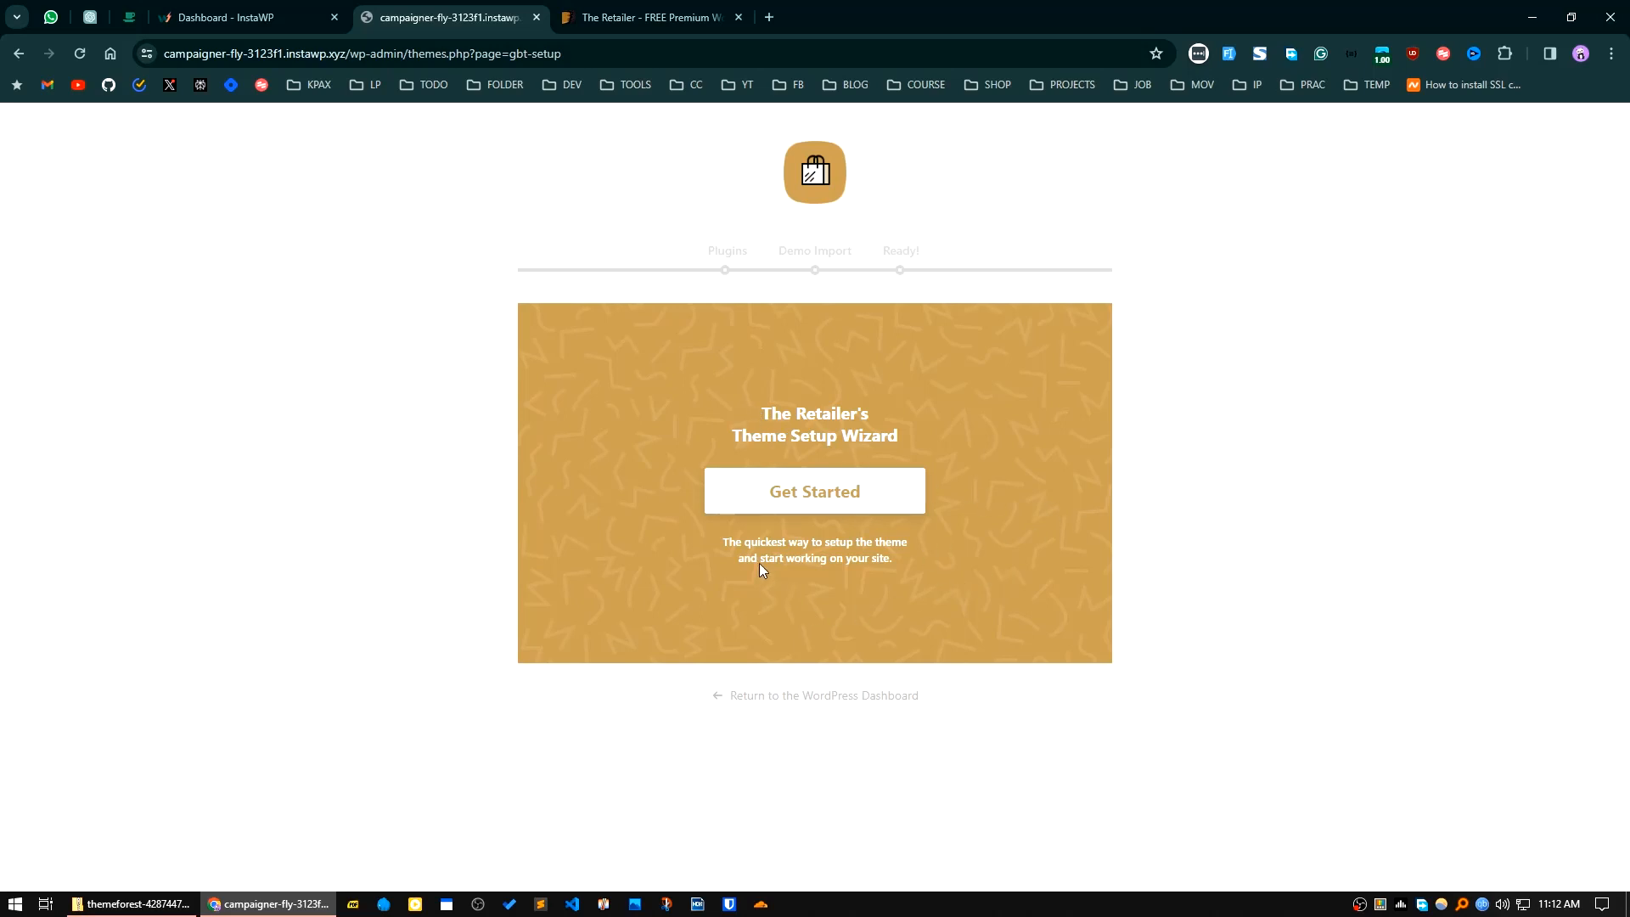
Step: Start The Retailer's setup wizard and install its required plugins, including WooCommerce, Product Blocks, One Click Demo Import and HookMeUp
{"action": "left_click", "coordinate": [822, 506]}
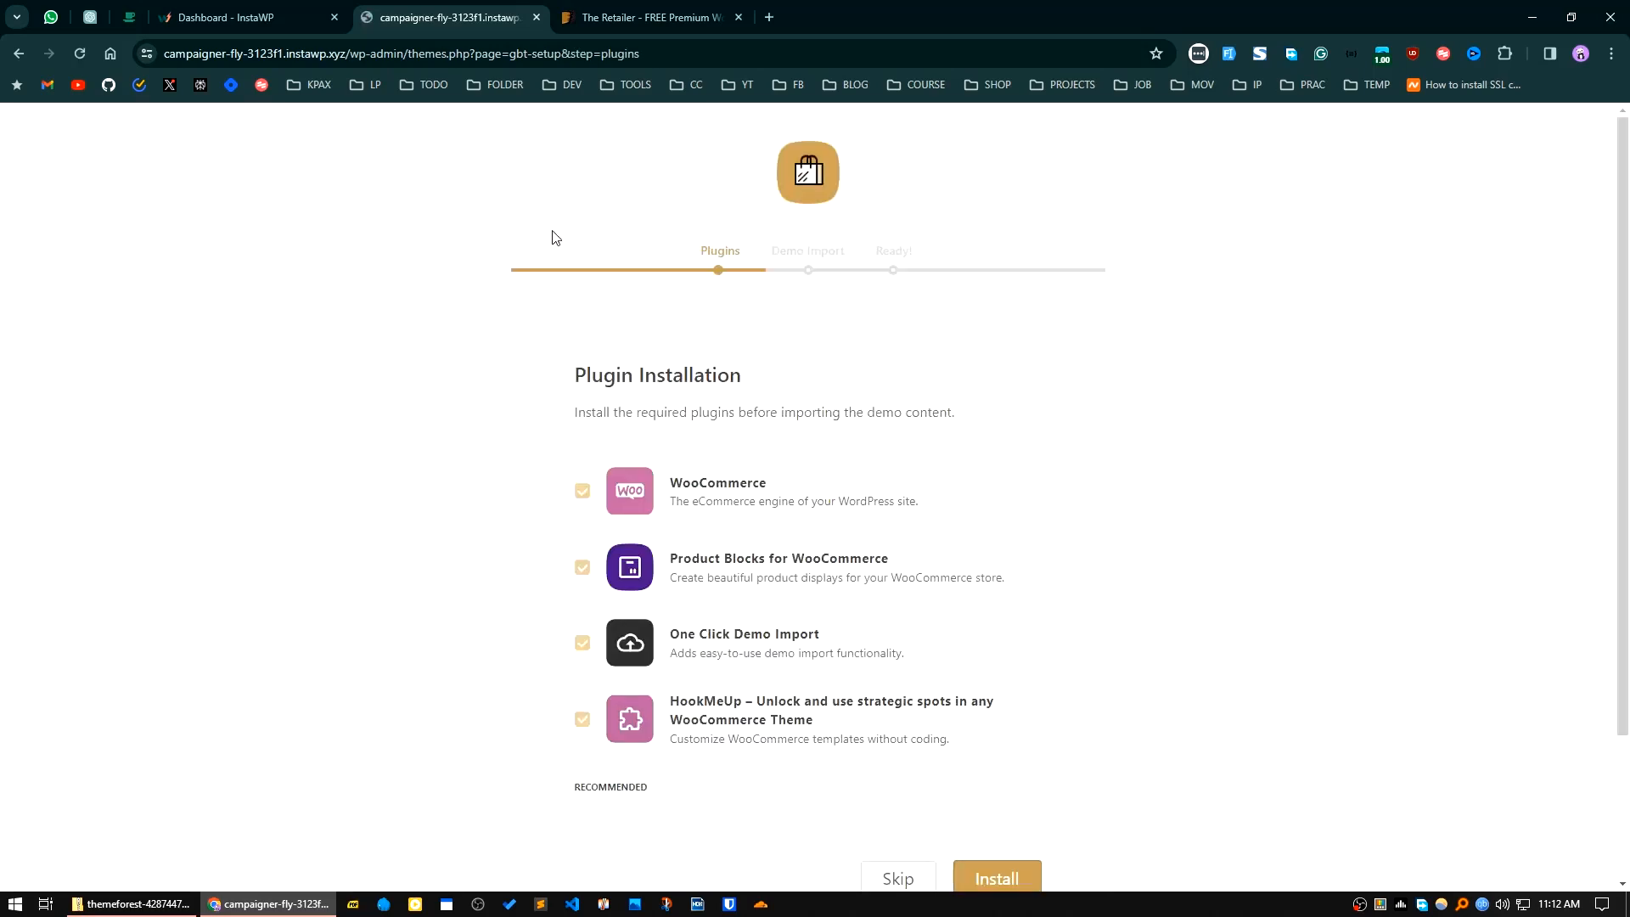
{"action": "scroll", "coordinate": [614, 582], "scroll_direction": "down", "scroll_amount": 2}
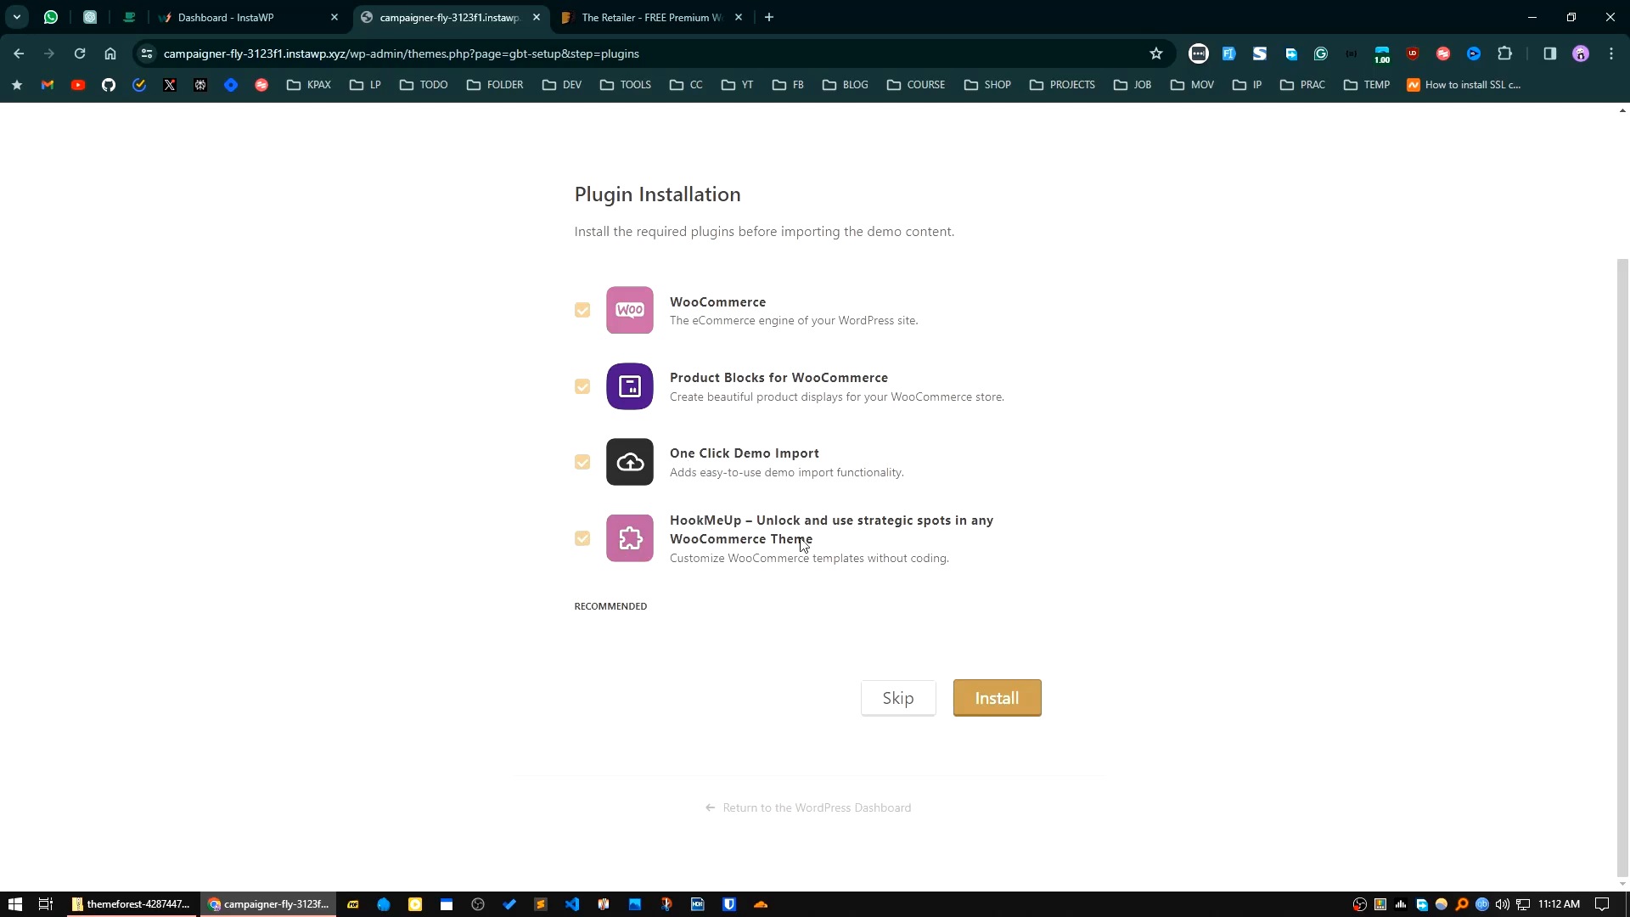
{"action": "left_click", "coordinate": [1018, 703]}
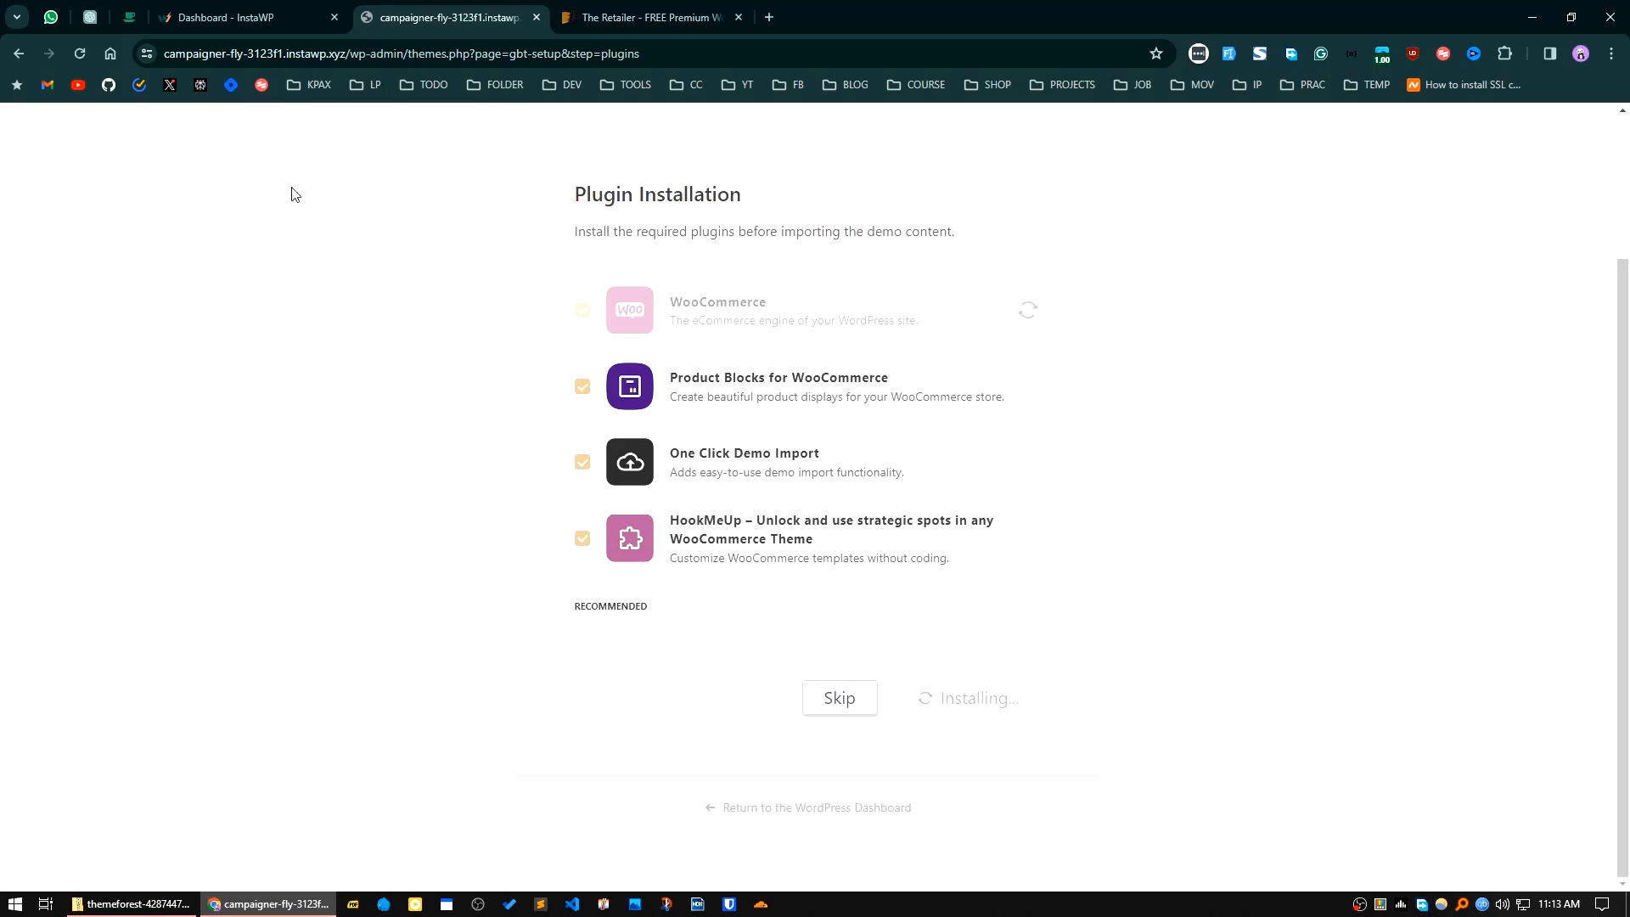
Step: Open the site's WordPress dashboard in a separate tab through Magic Login, keeping the setup wizard's tab next to the InstaWP one
{"action": "left_click", "coordinate": [246, 17]}
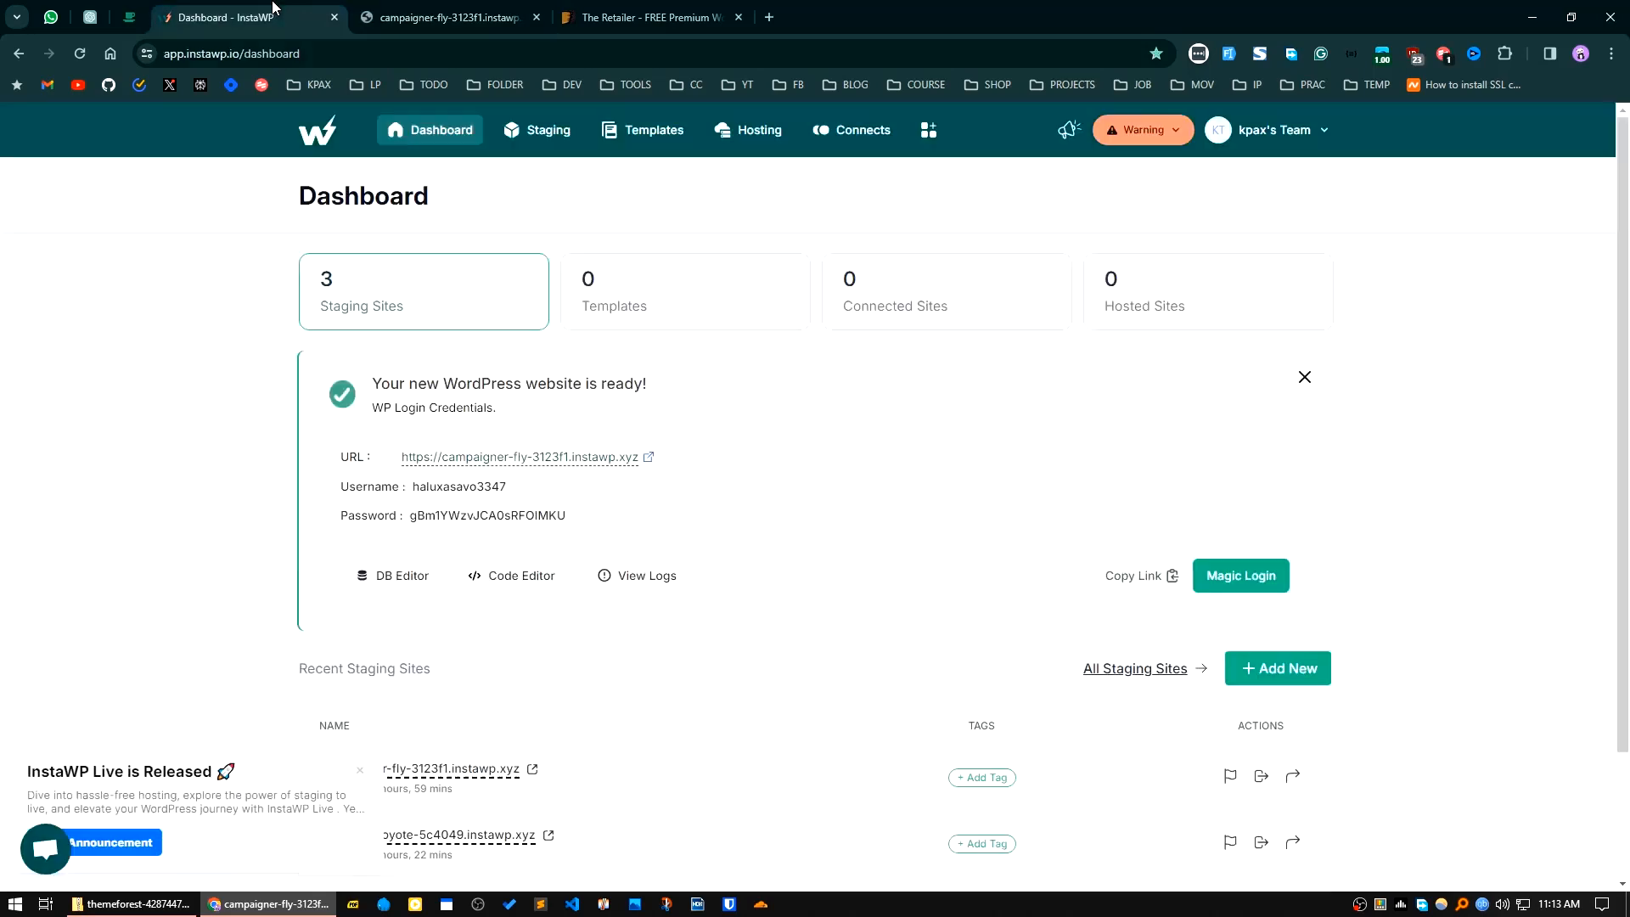
{"action": "left_click", "coordinate": [1241, 579]}
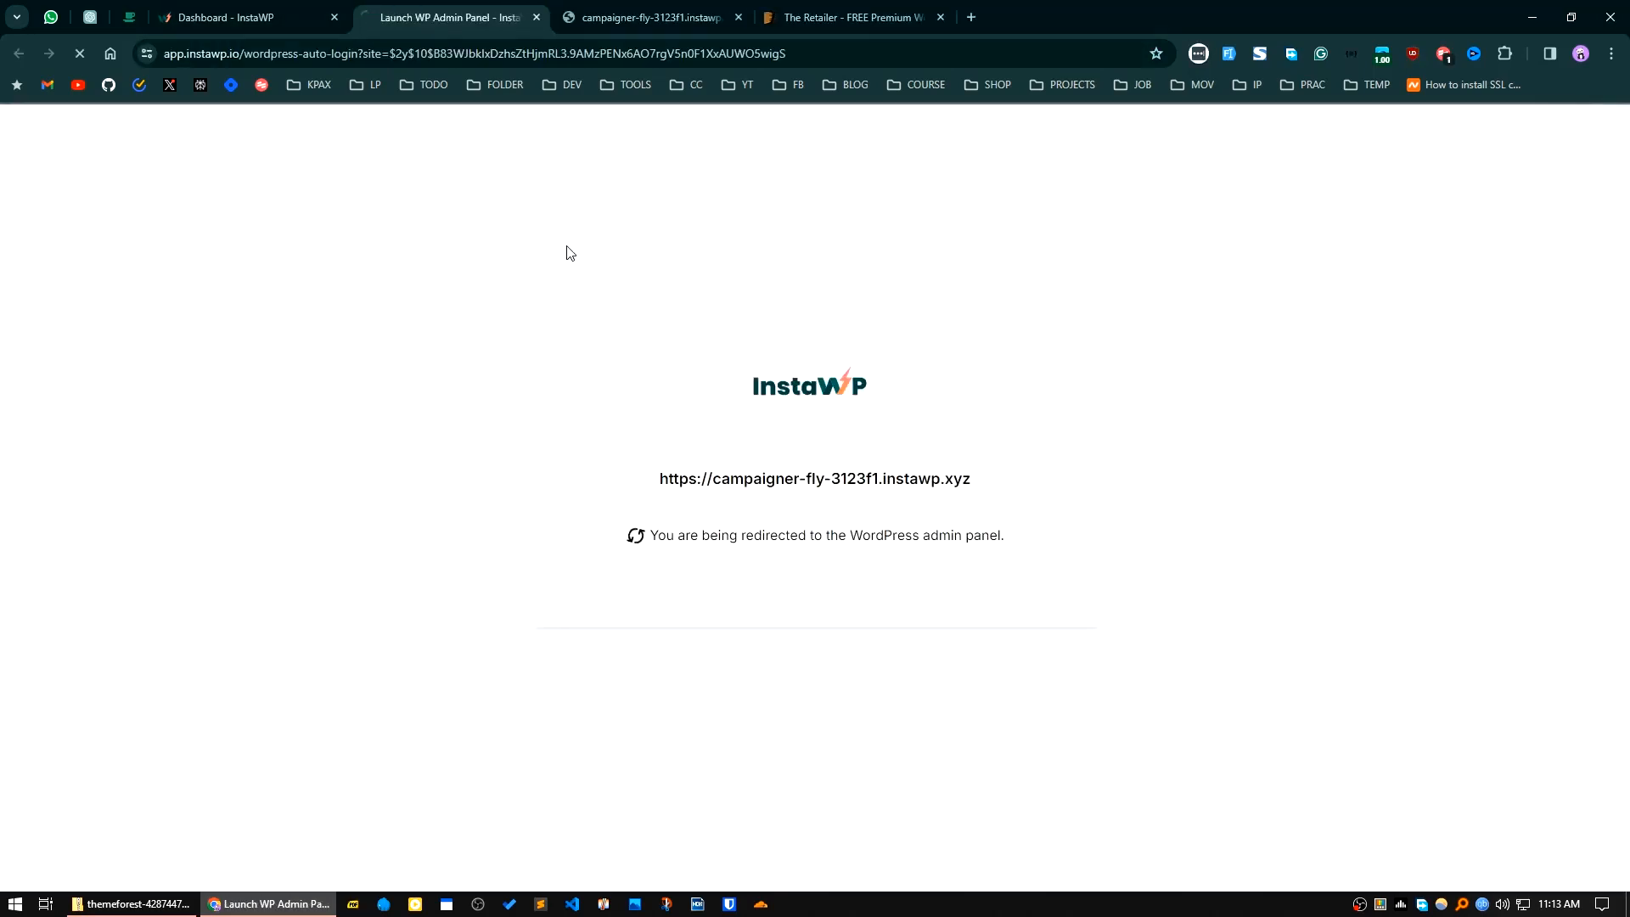
{"action": "left_click_drag", "start_coordinate": [642, 9], "coordinate": [462, 6]}
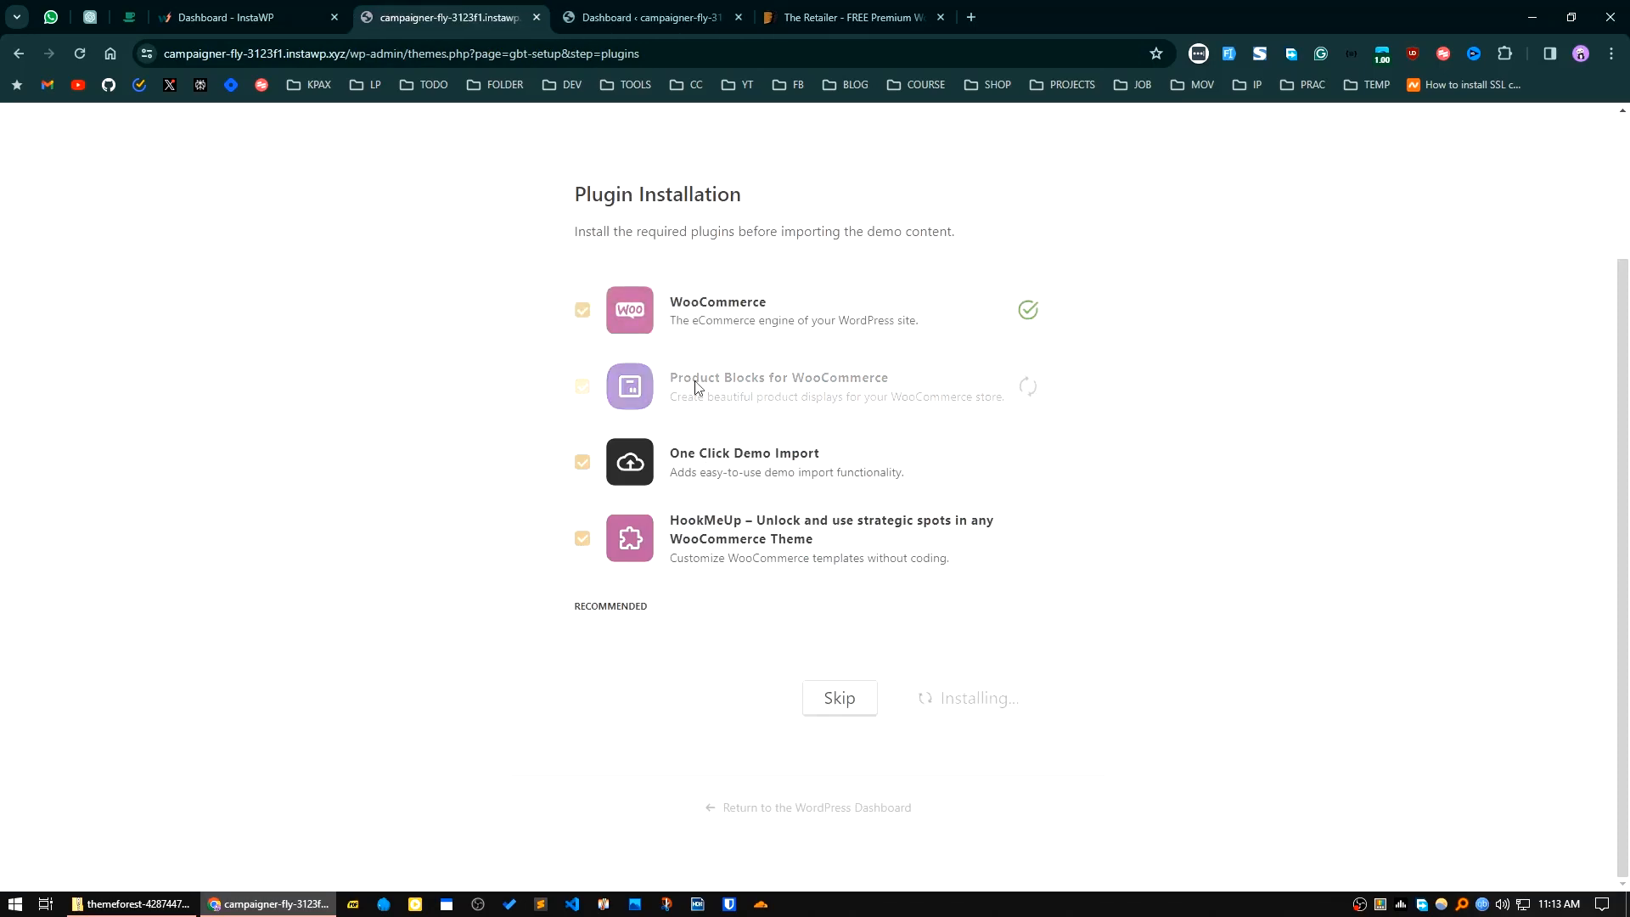
{"action": "left_click", "coordinate": [616, 18]}
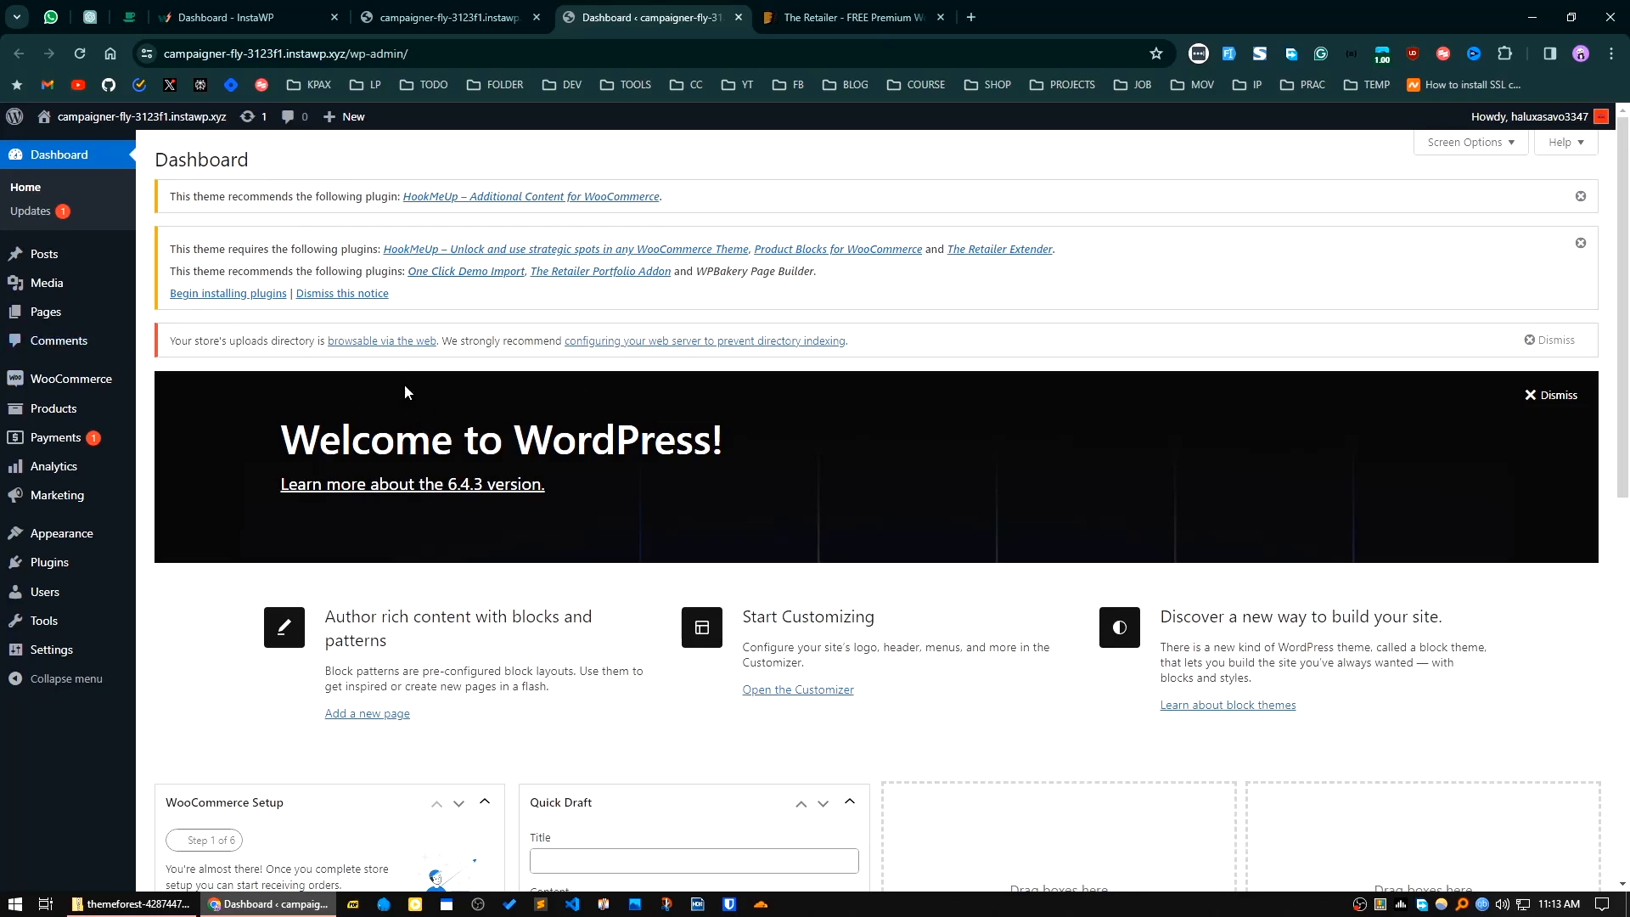
Step: Return to the setup wizard and try the plugin installation again
{"action": "key", "text": "ctrl+shift+Tab"}
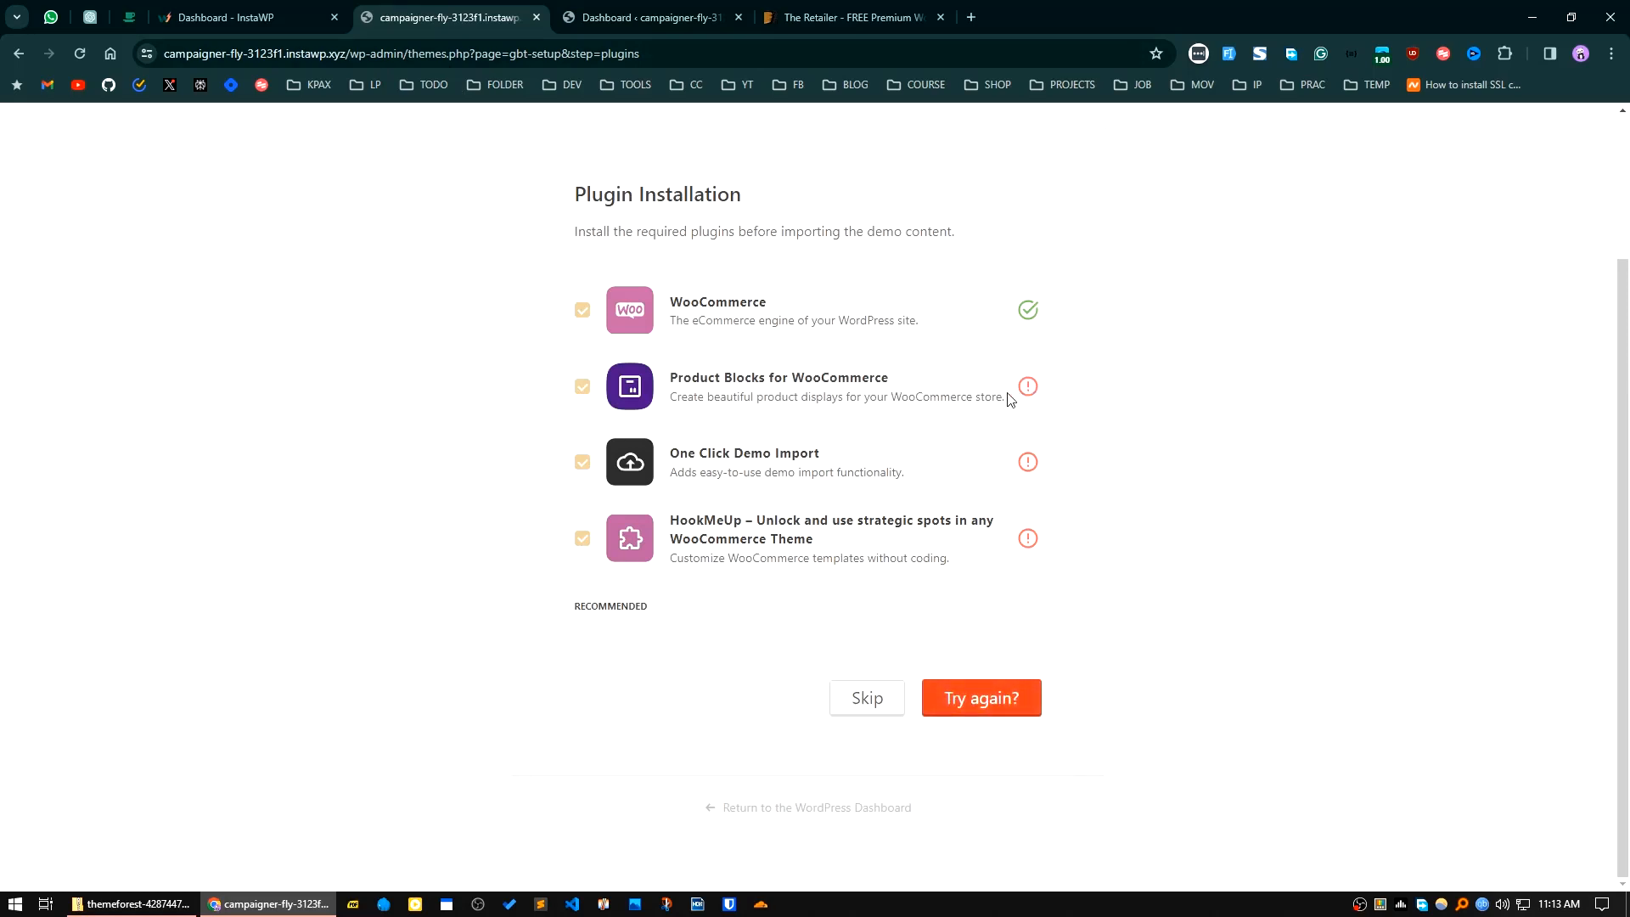
{"action": "left_click", "coordinate": [976, 709]}
Step: Skip ahead to the wizard's demo import stage and go back to the plugin installation
{"action": "left_click", "coordinate": [866, 706]}
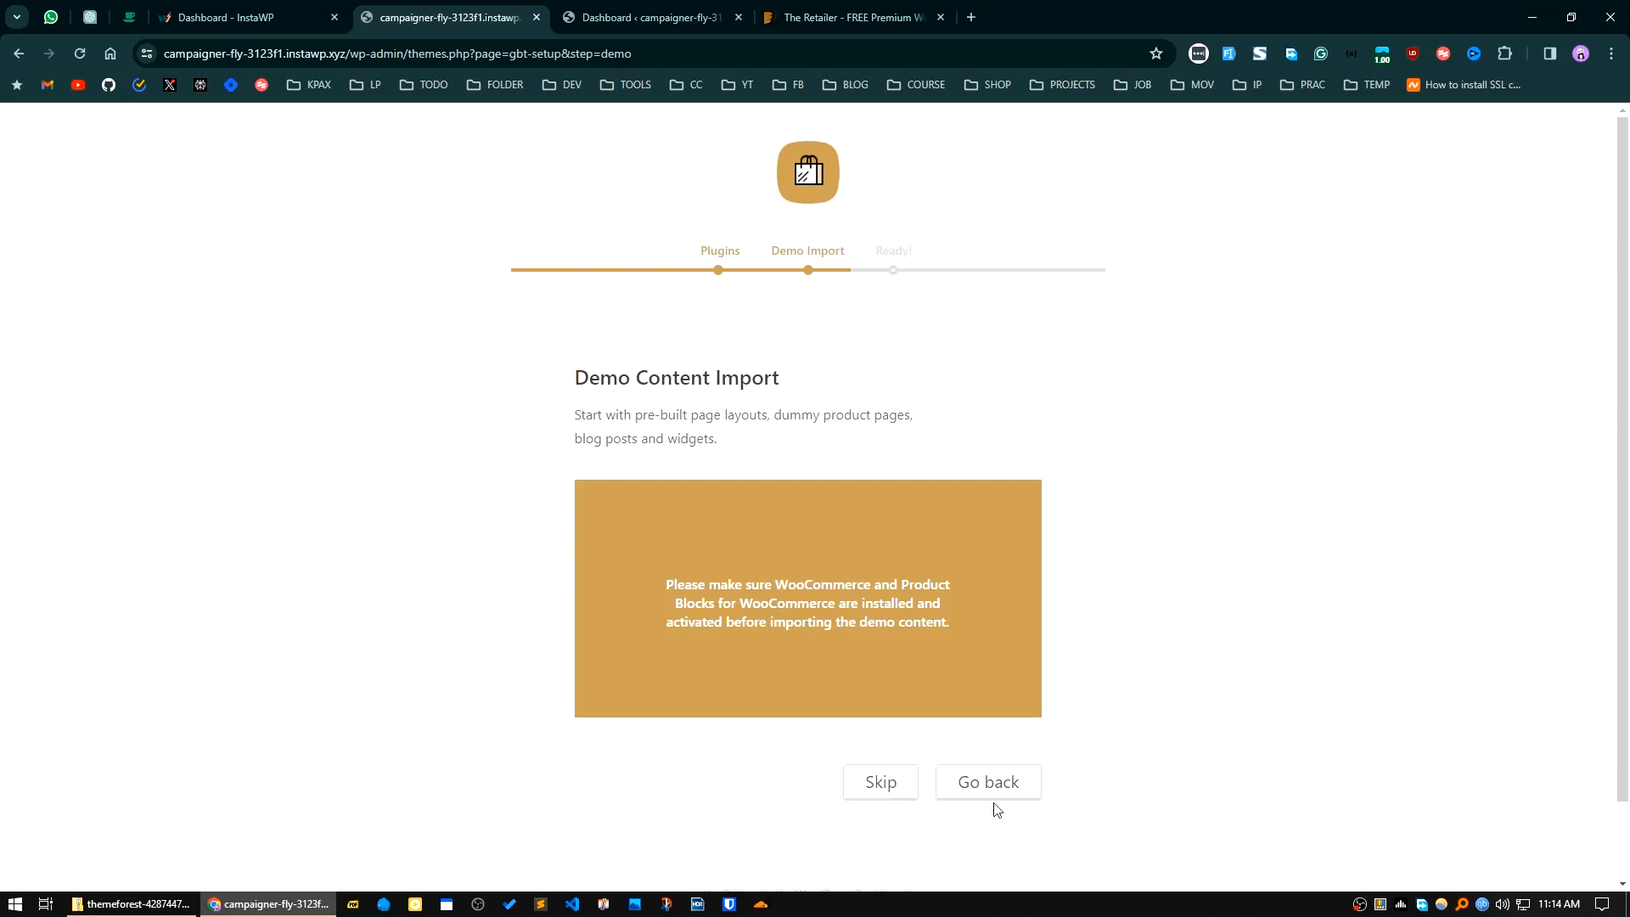
{"action": "left_click", "coordinate": [985, 781]}
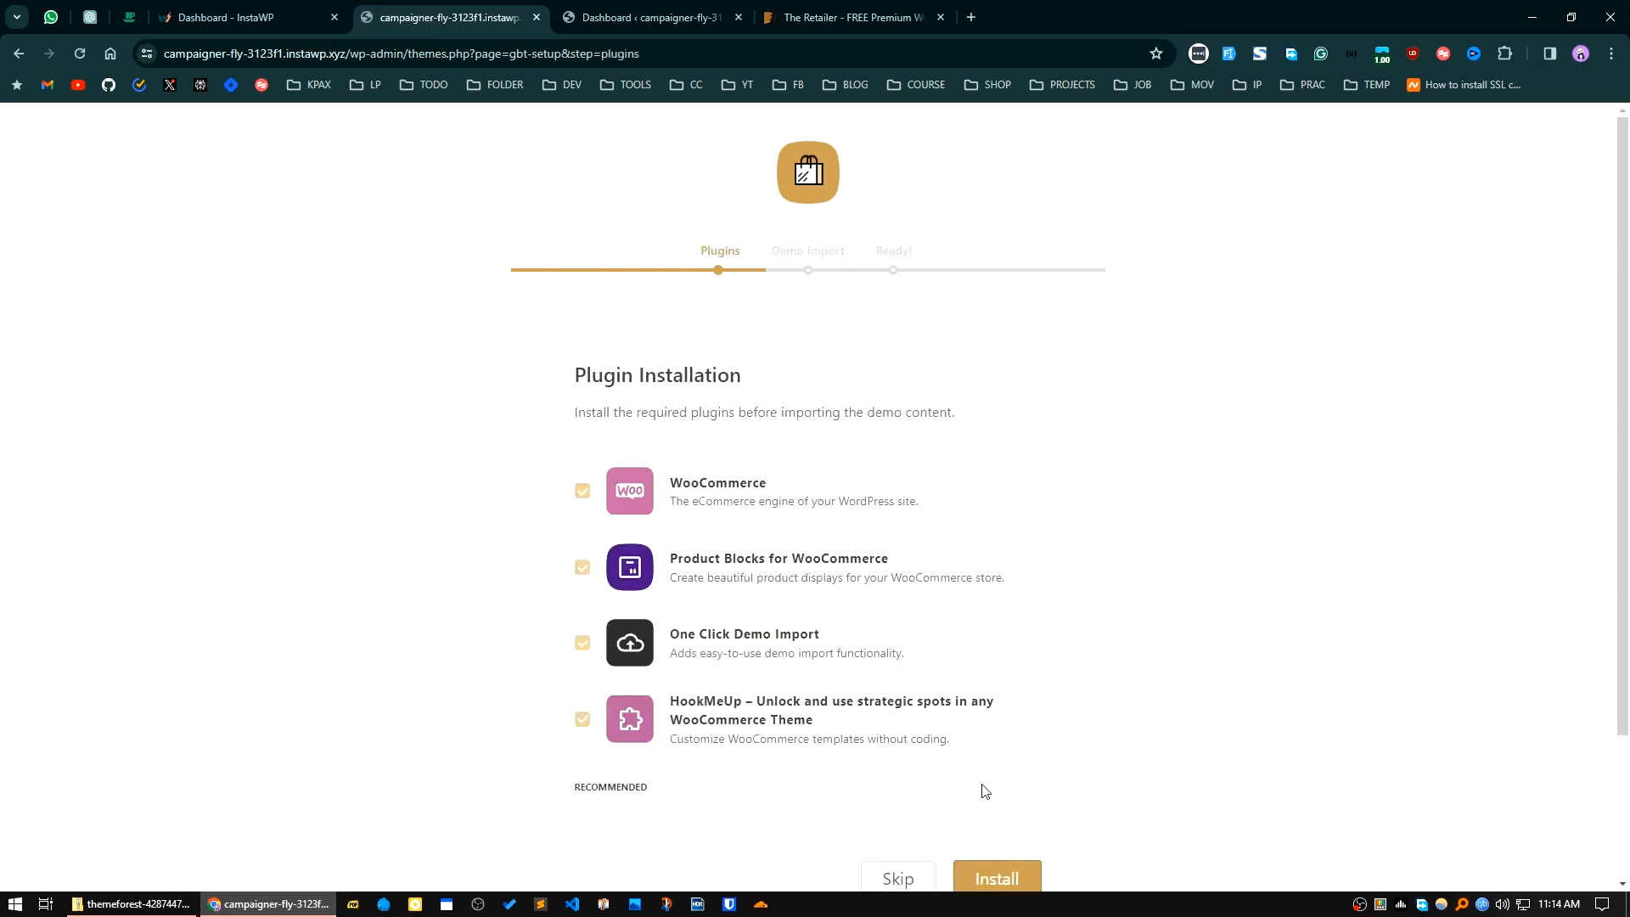
{"action": "scroll", "coordinate": [766, 776], "scroll_direction": "down", "scroll_amount": 2}
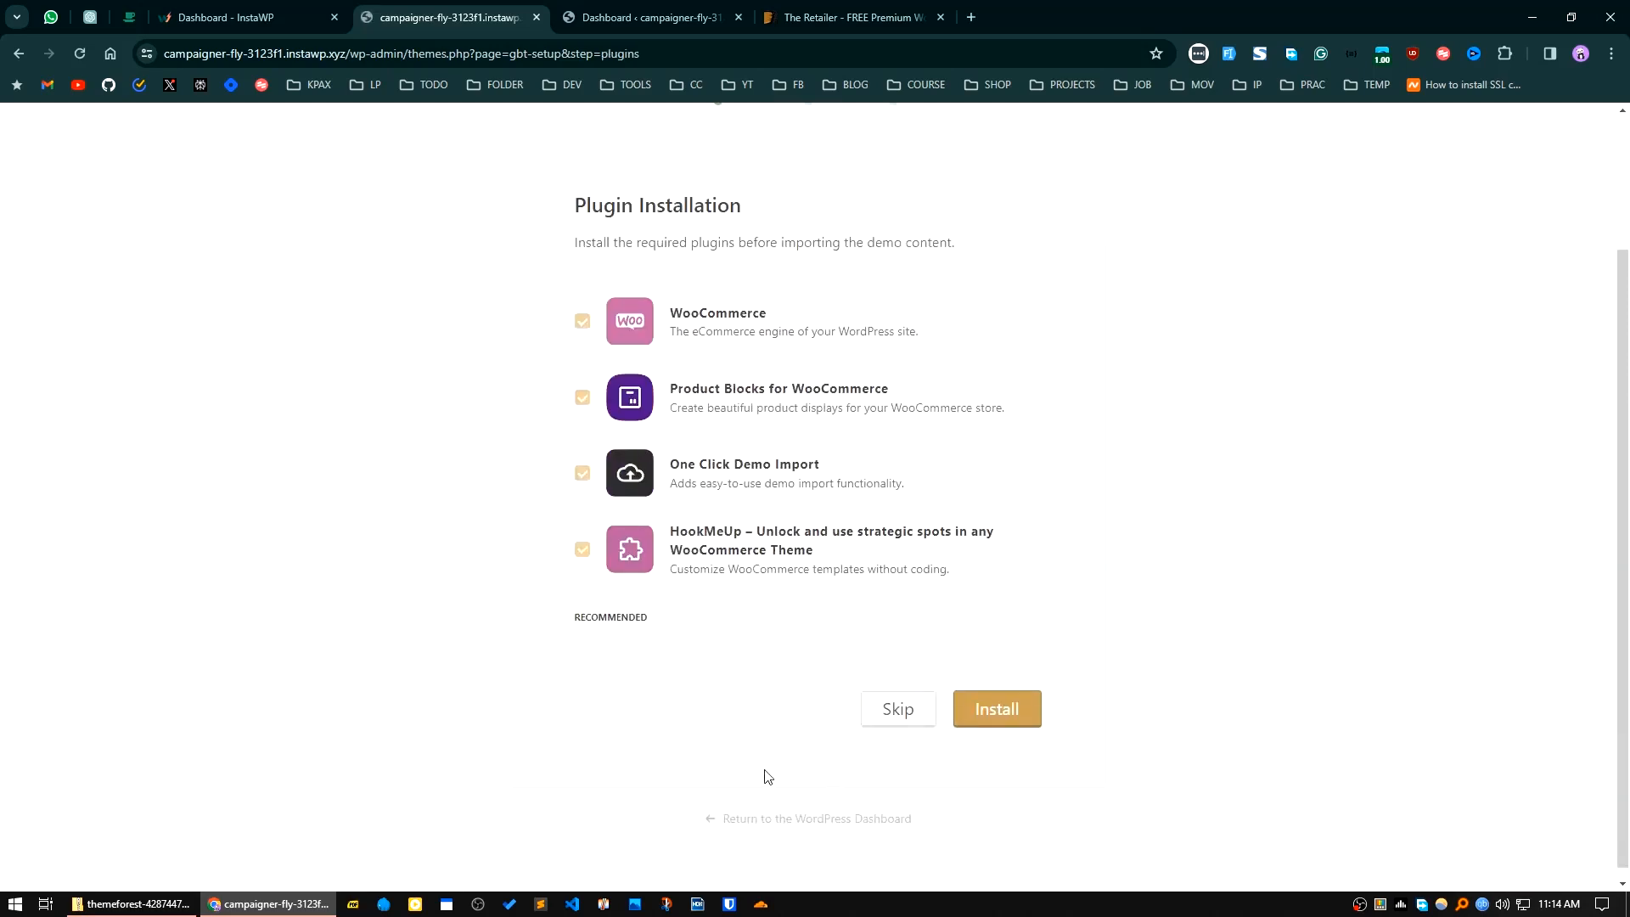
Step: Run the setup wizard's plugin installation again, skip through its remaining stages and view the site
{"action": "left_click", "coordinate": [996, 717]}
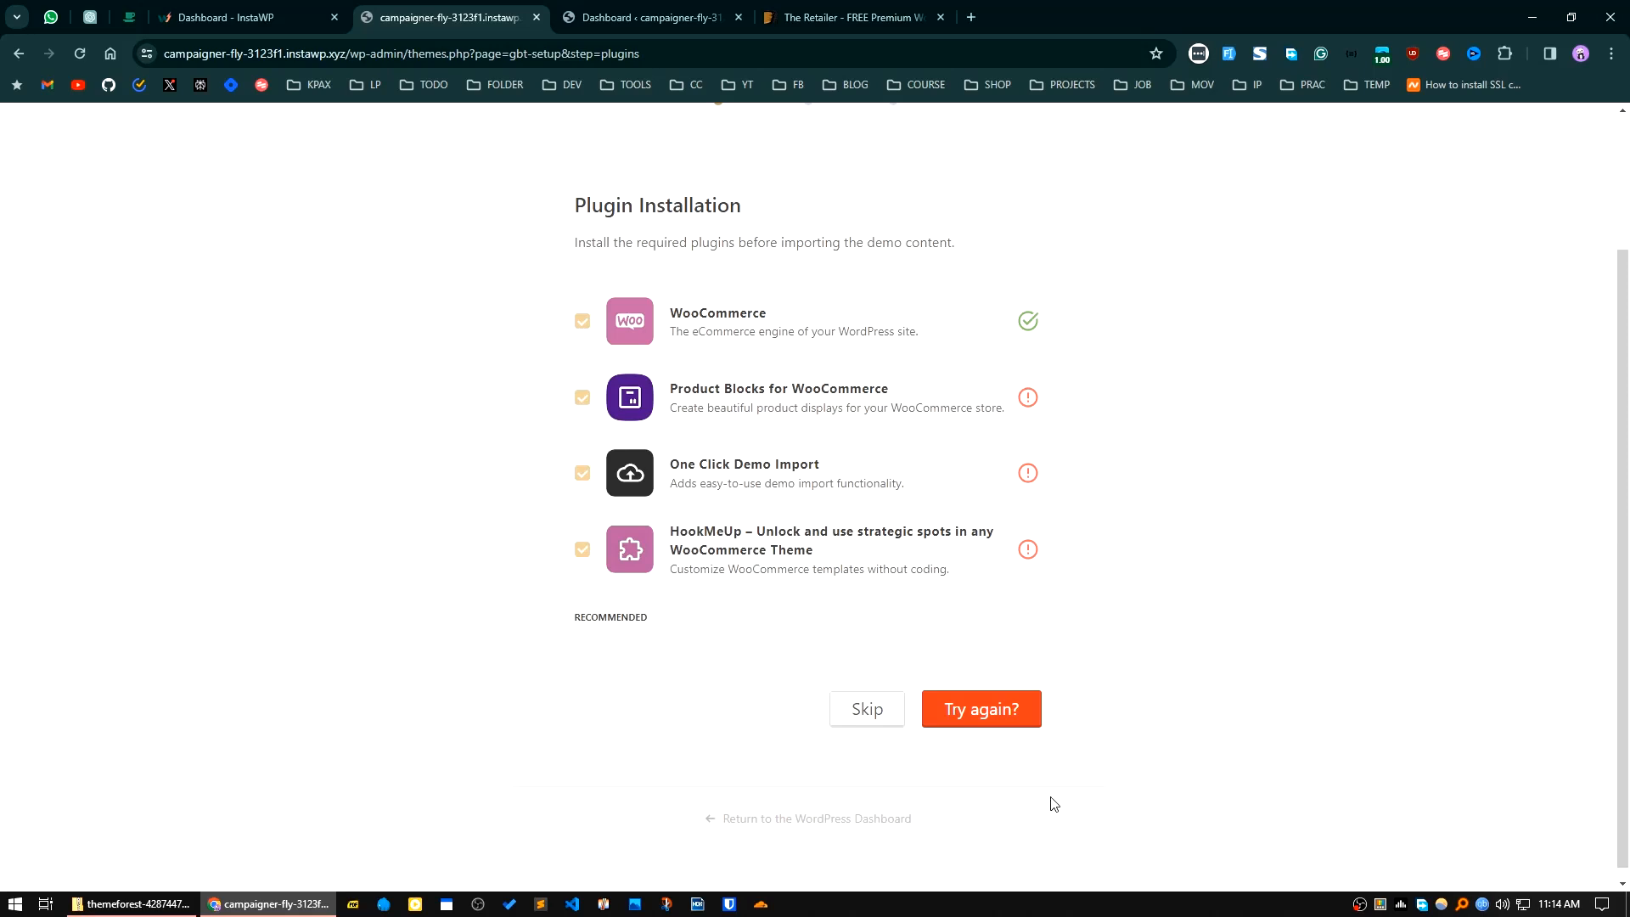
{"action": "left_click", "coordinate": [864, 719]}
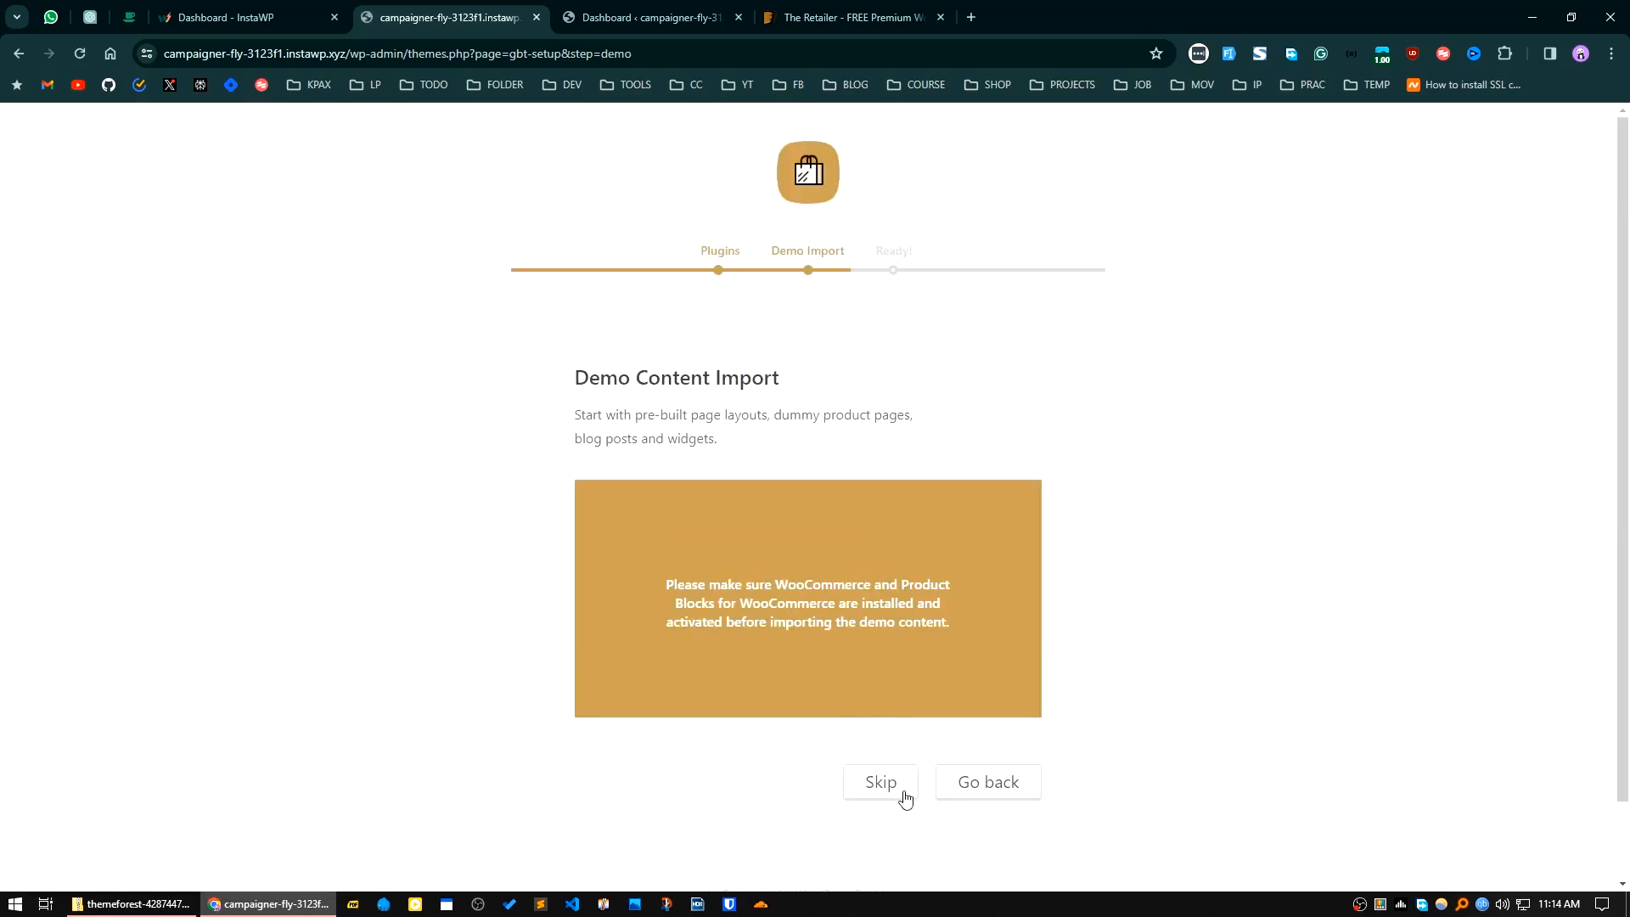
{"action": "left_click", "coordinate": [884, 798]}
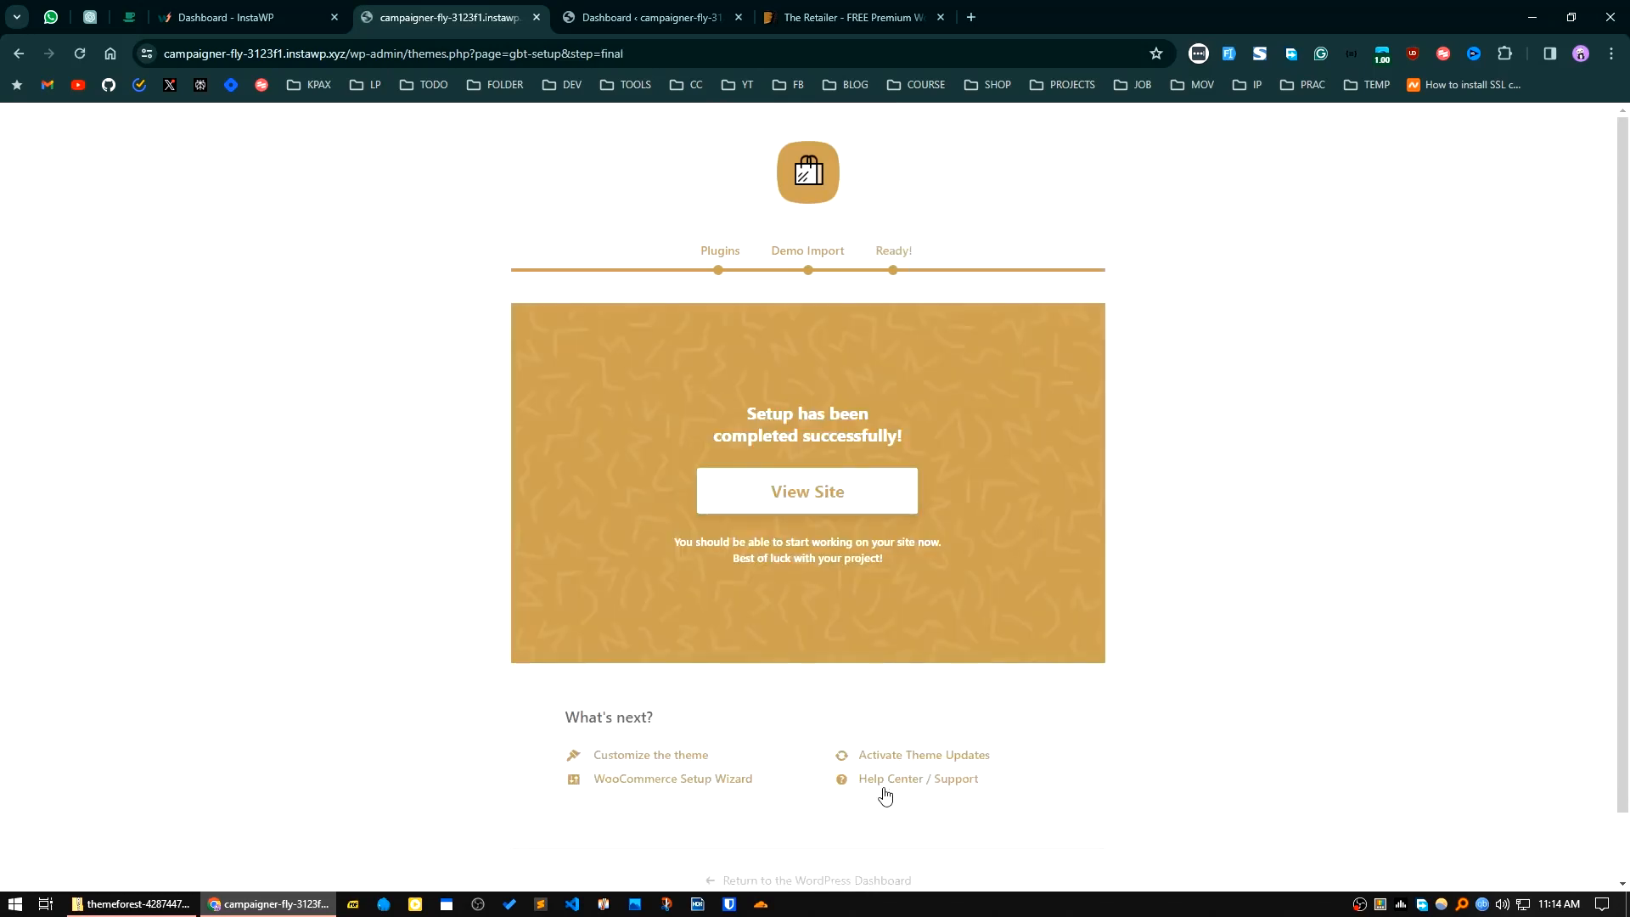
{"action": "left_click", "coordinate": [777, 514]}
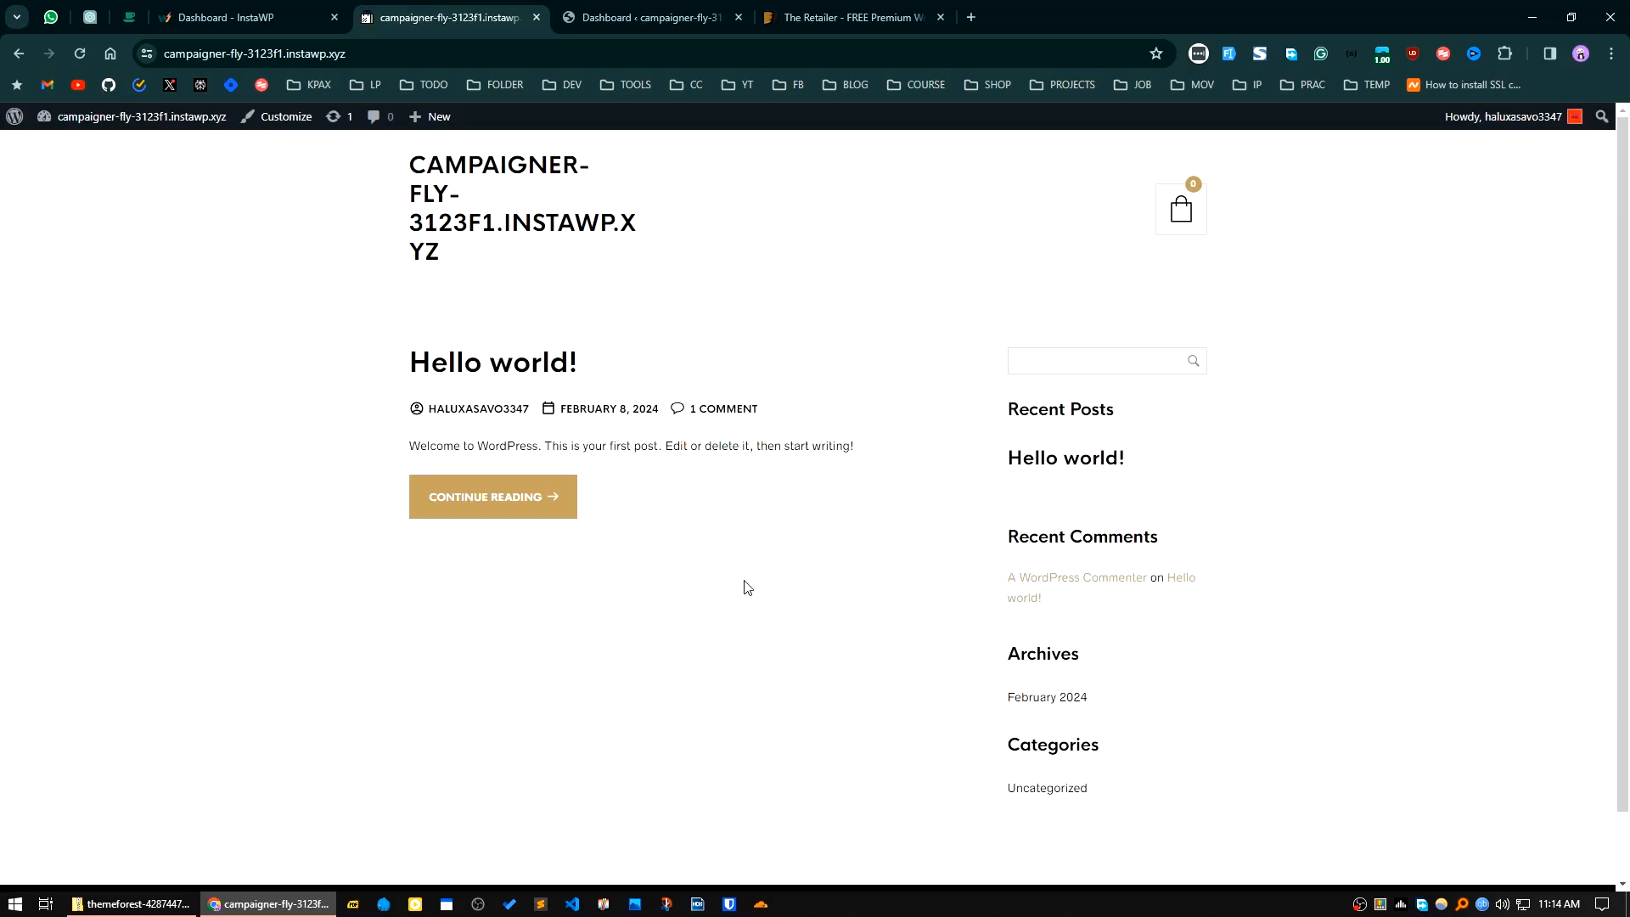
Step: Open the One Click Demo Import plugin's details from the WordPress dashboard notice and close them
{"action": "left_click", "coordinate": [664, 17]}
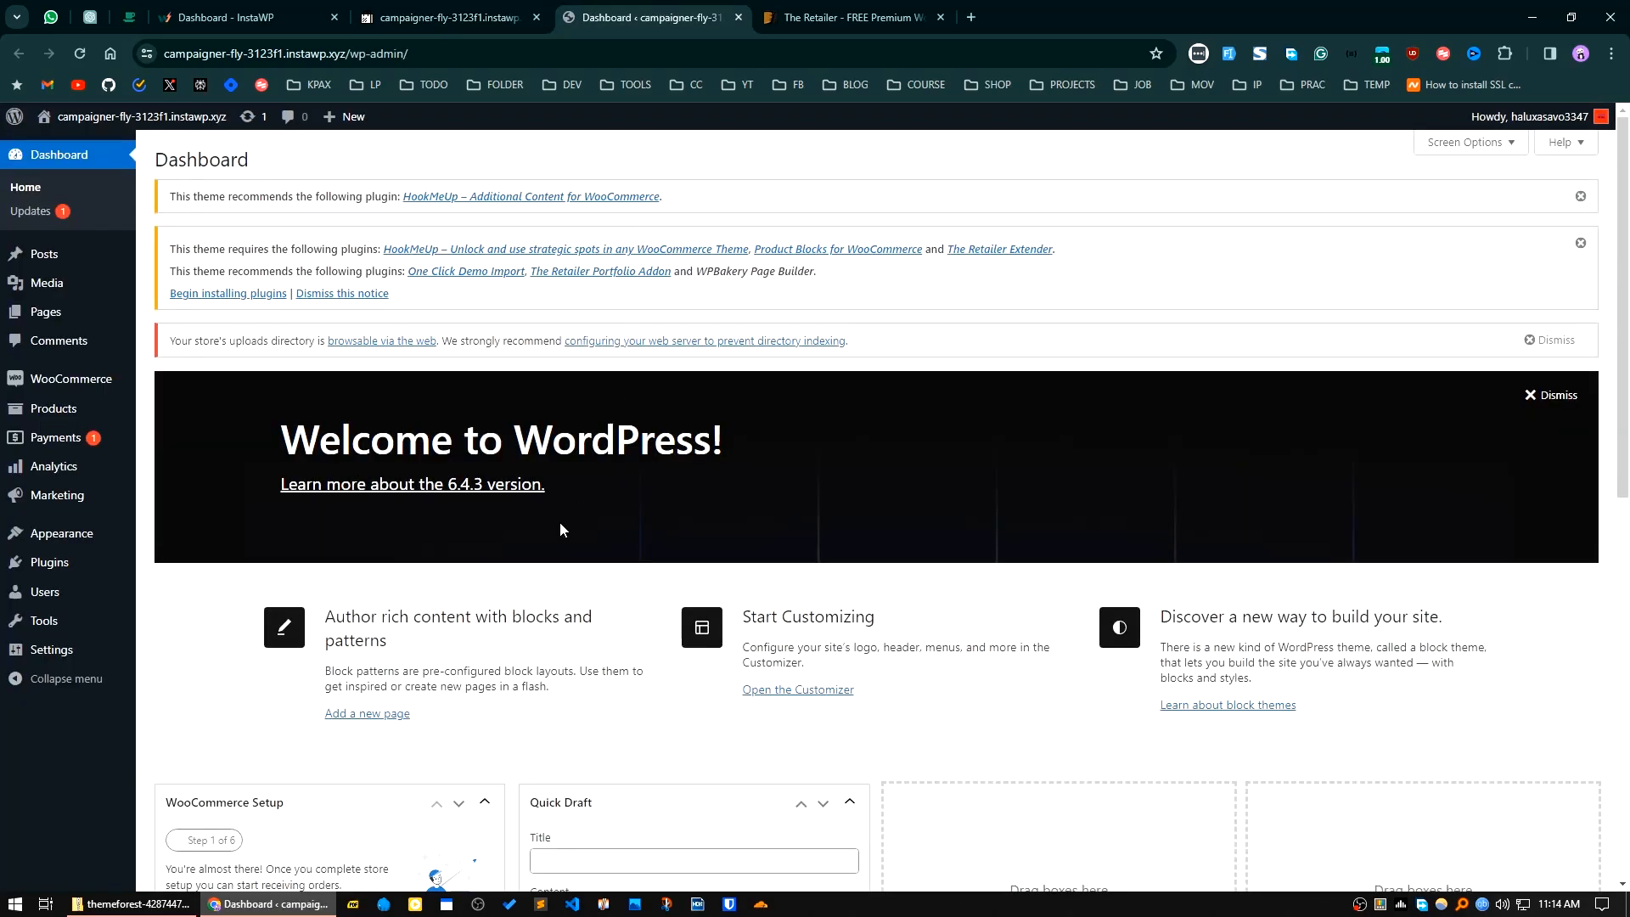
{"action": "left_click", "coordinate": [463, 273]}
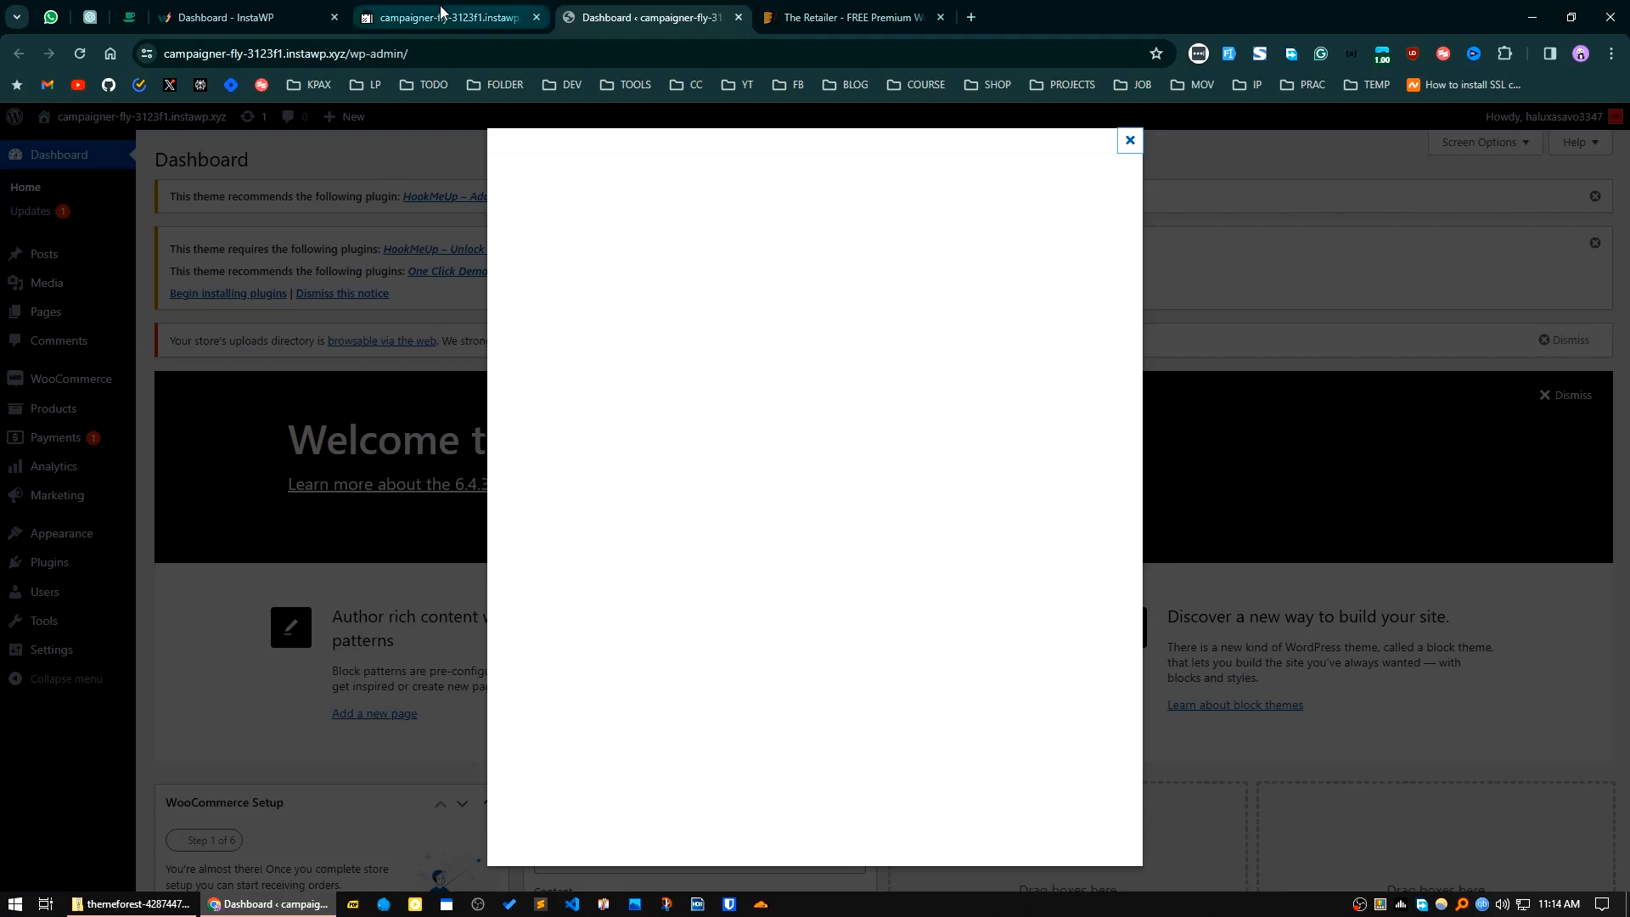
{"action": "left_click", "coordinate": [441, 17]}
{"action": "left_click", "coordinate": [645, 17]}
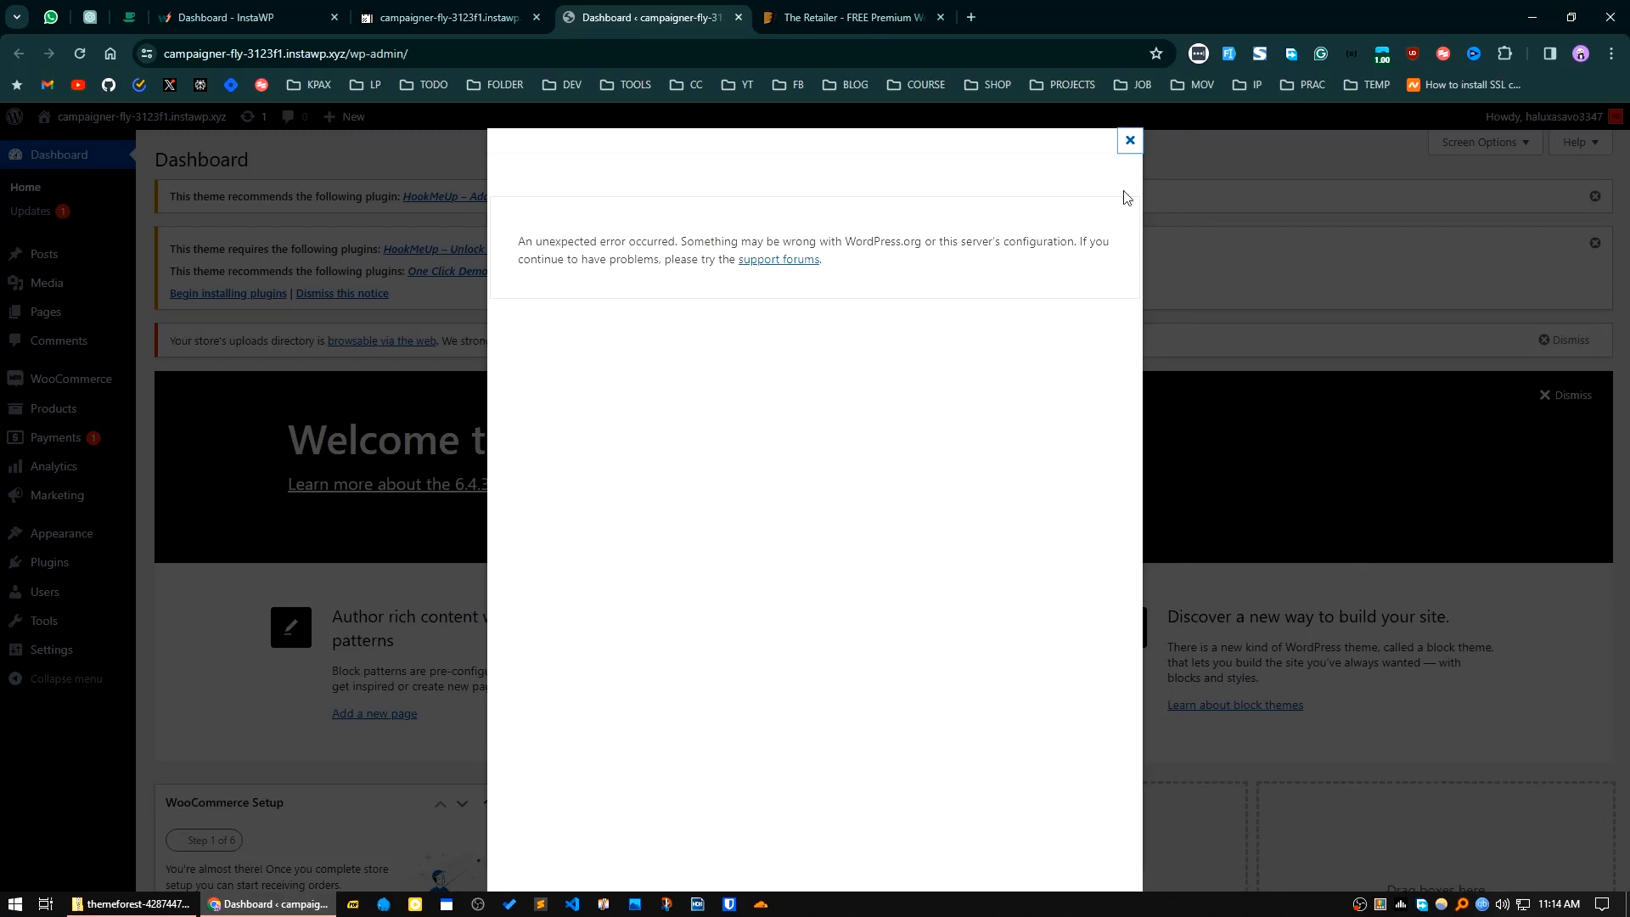
{"action": "left_click", "coordinate": [1130, 140]}
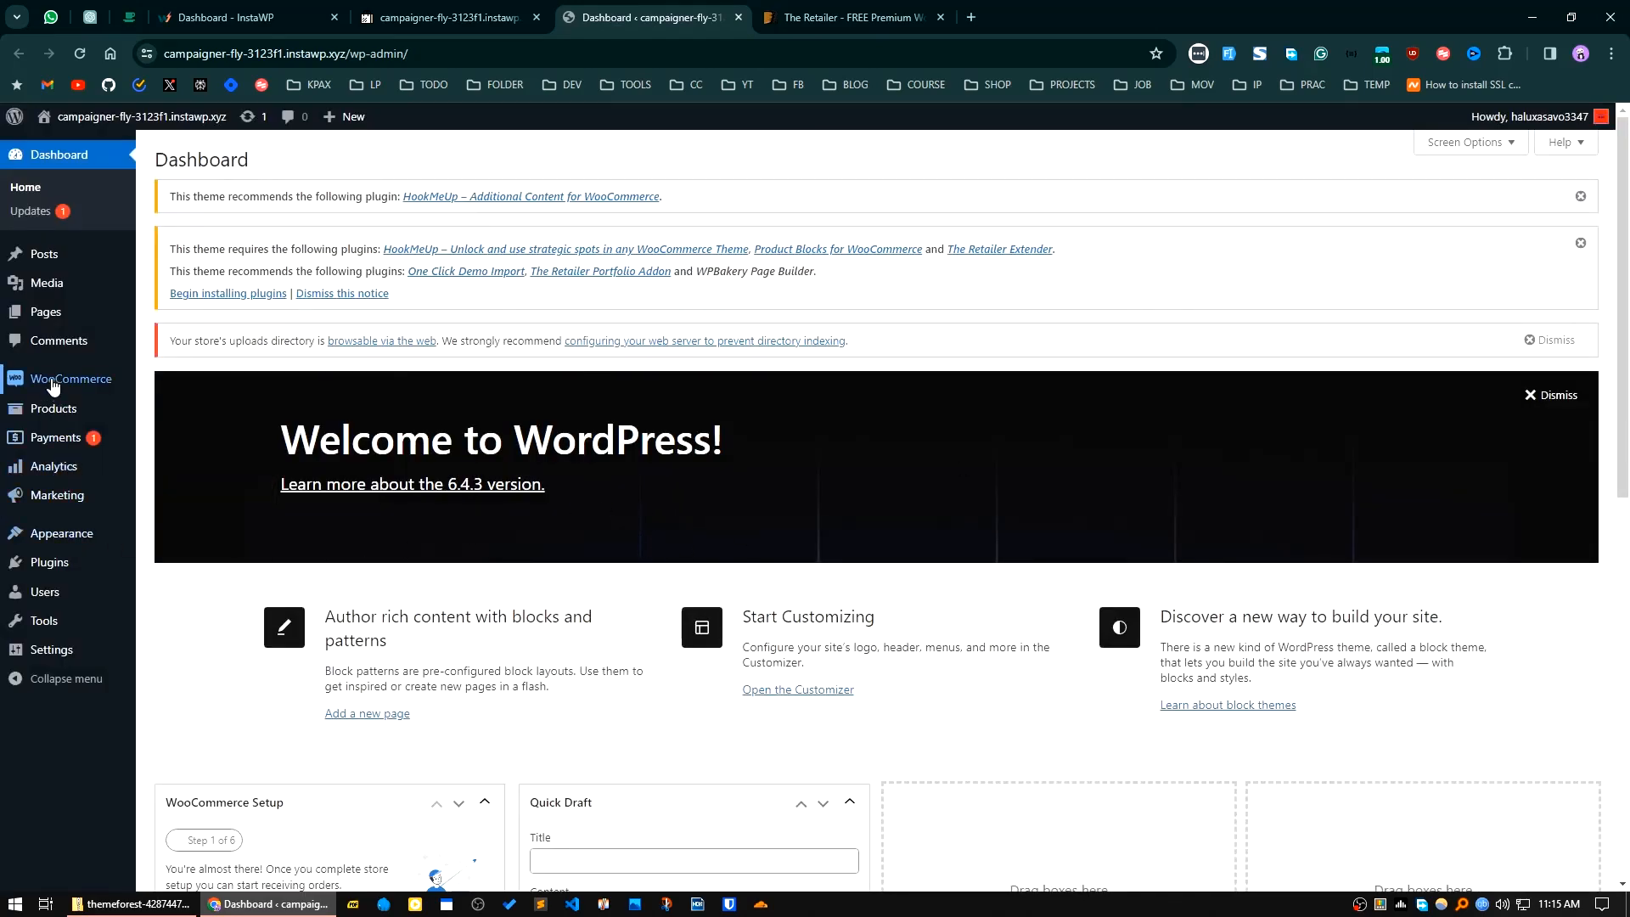
Step: Reload the dashboard and update The Retailer theme to version 4.2 through WordPress Updates
{"action": "mouse_move", "coordinate": [122, 612]}
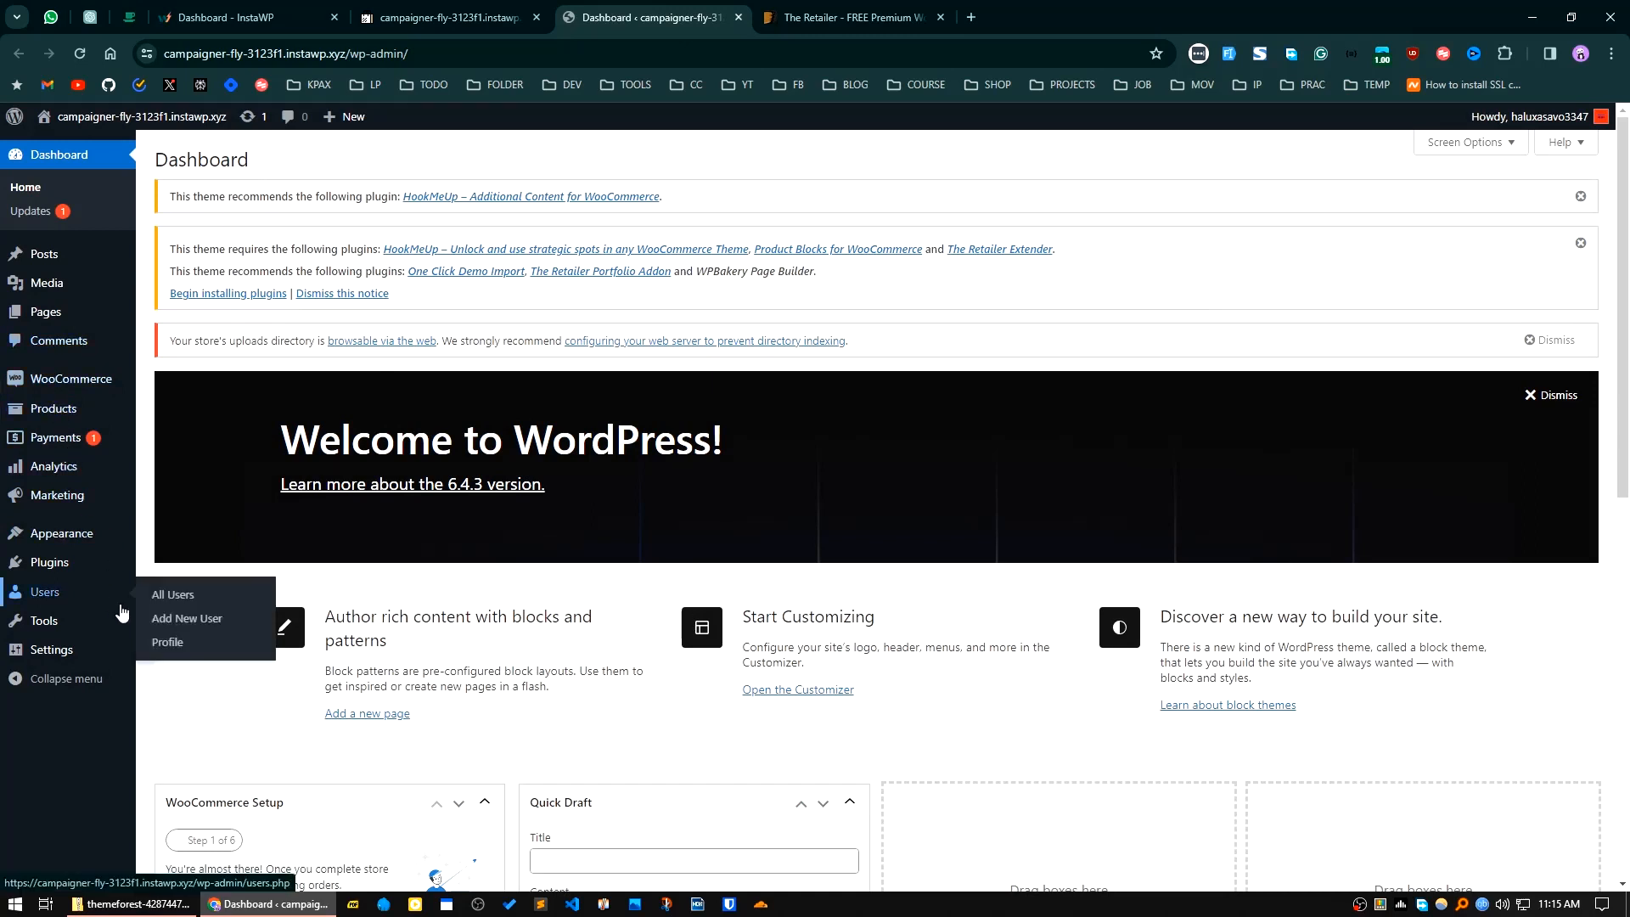
{"action": "left_click", "coordinate": [80, 55]}
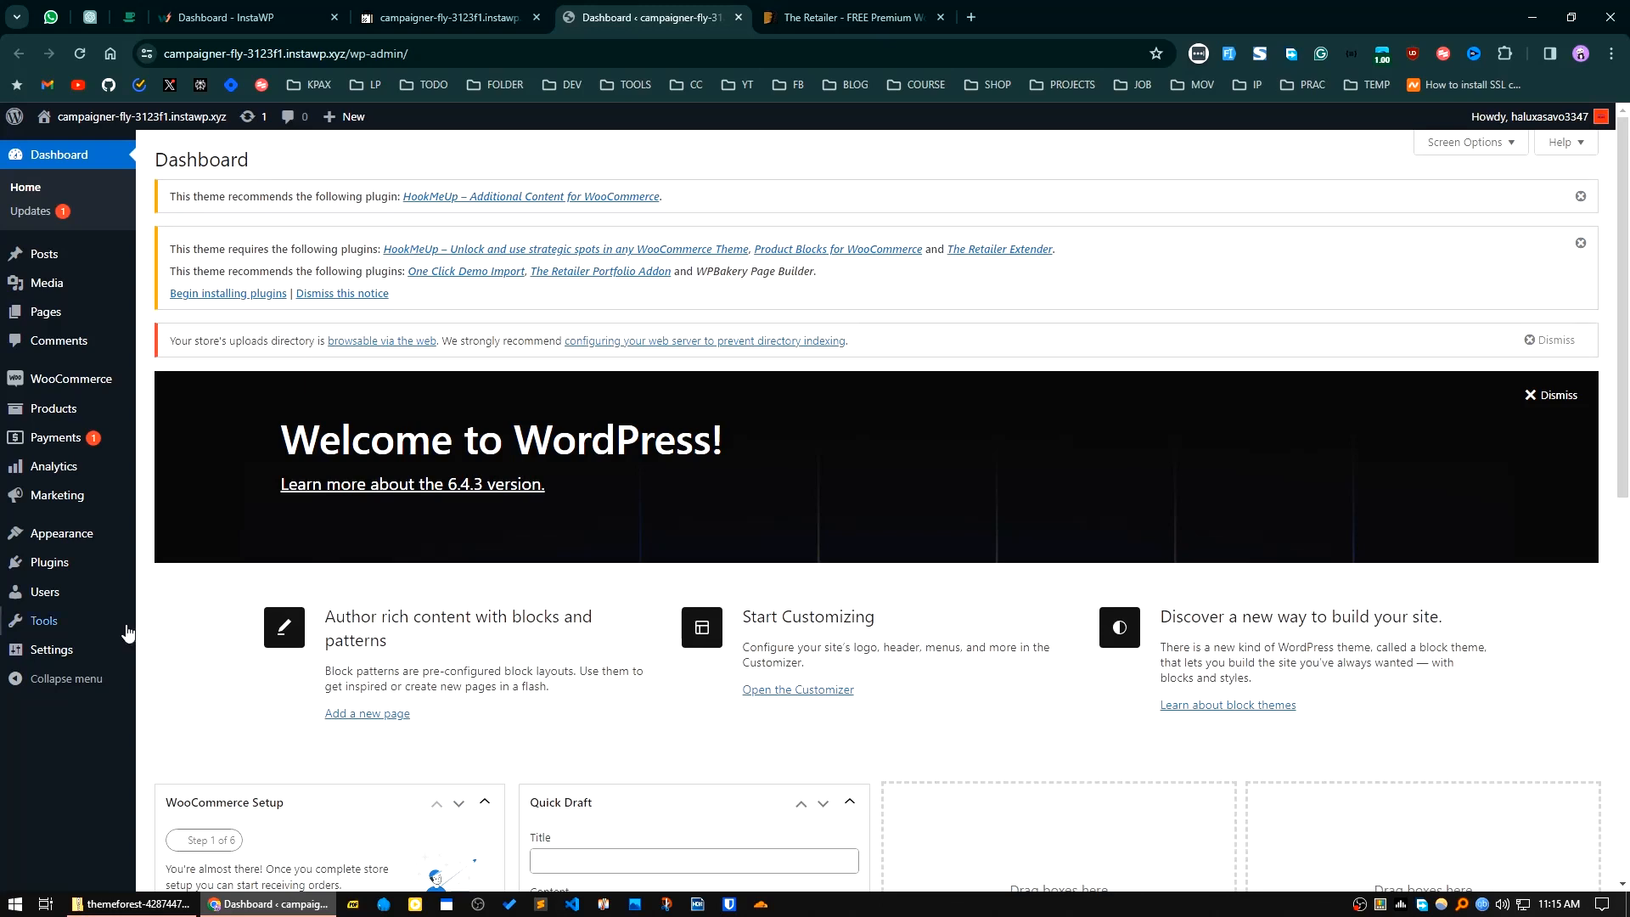
{"action": "mouse_move", "coordinate": [72, 465]}
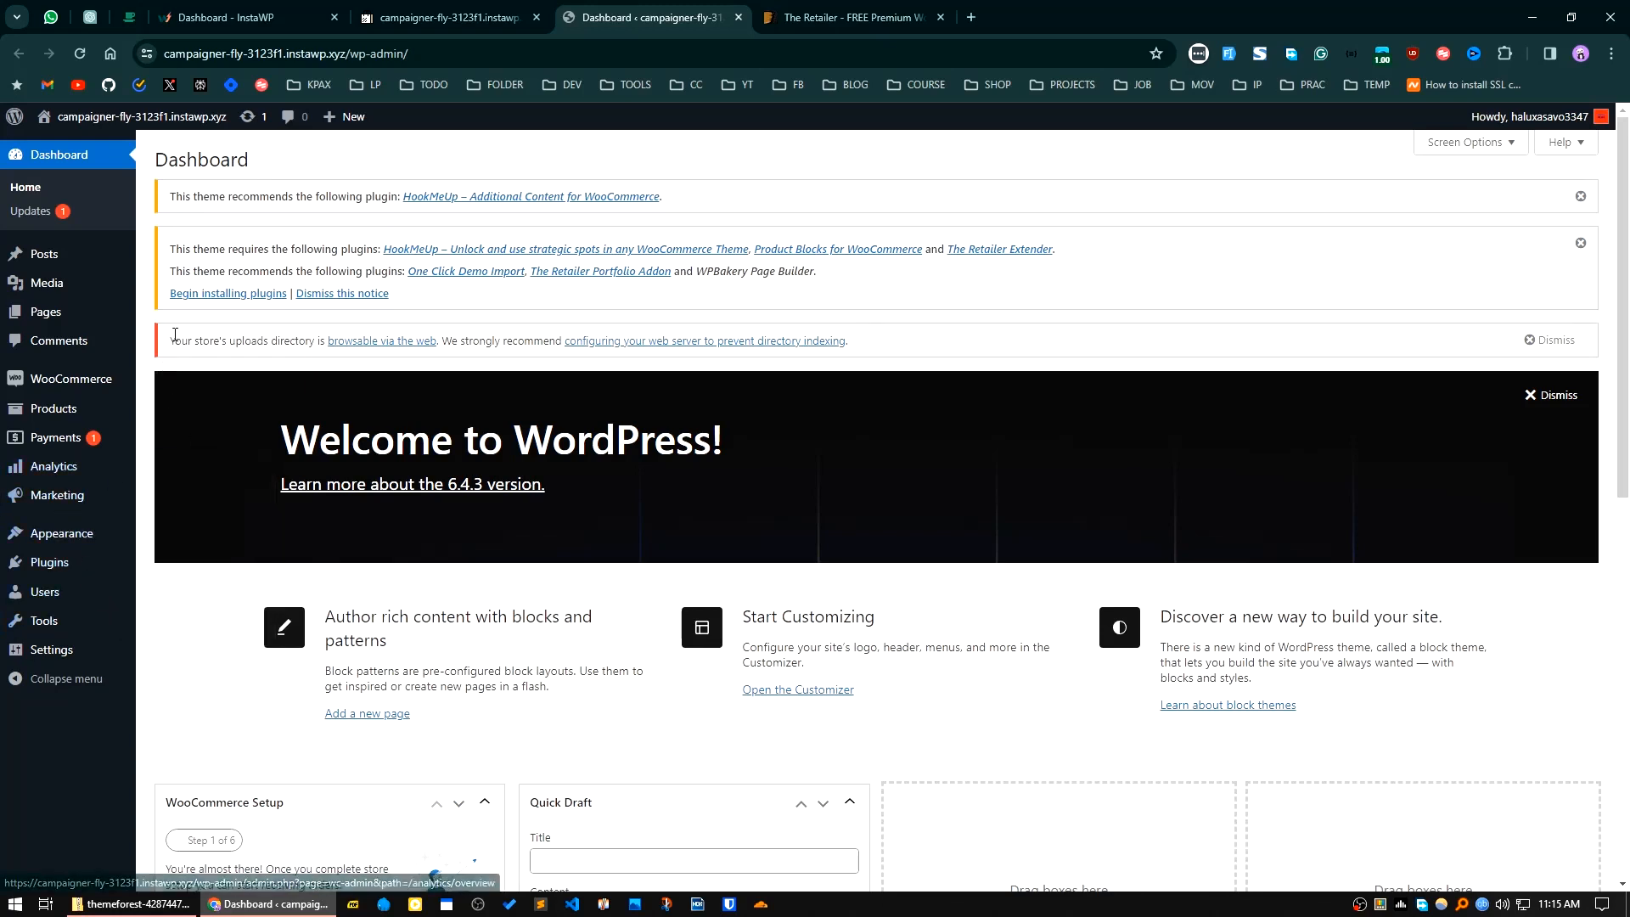
{"action": "left_click", "coordinate": [56, 211]}
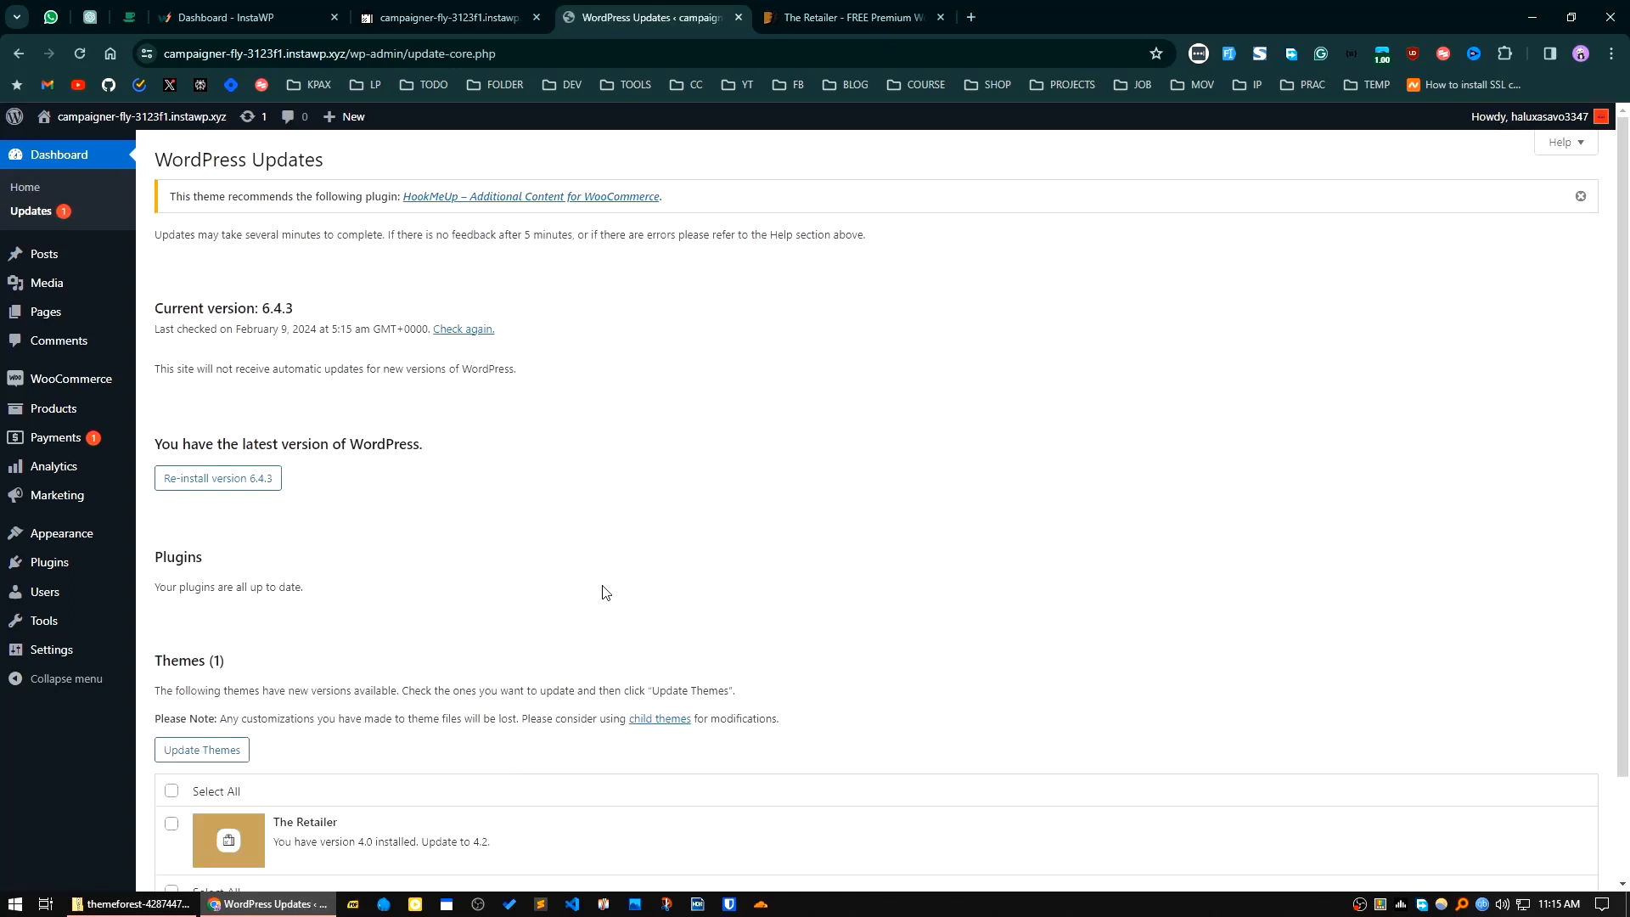
{"action": "scroll", "coordinate": [304, 761], "scroll_direction": "down", "scroll_amount": 2}
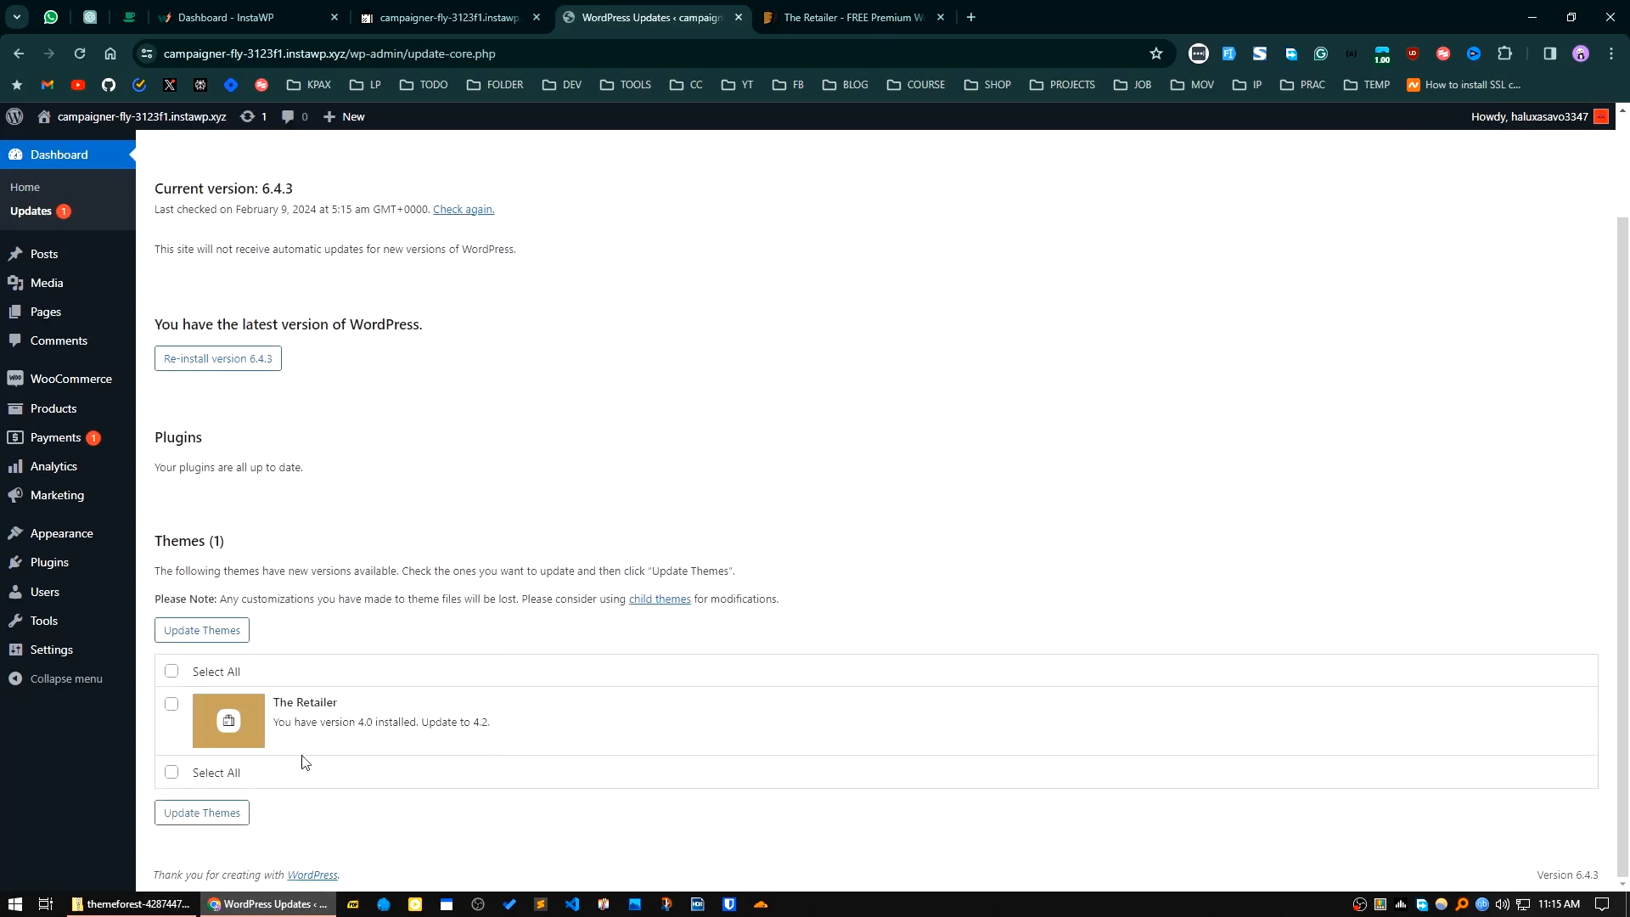
{"action": "left_click", "coordinate": [172, 670]}
{"action": "left_click", "coordinate": [194, 630]}
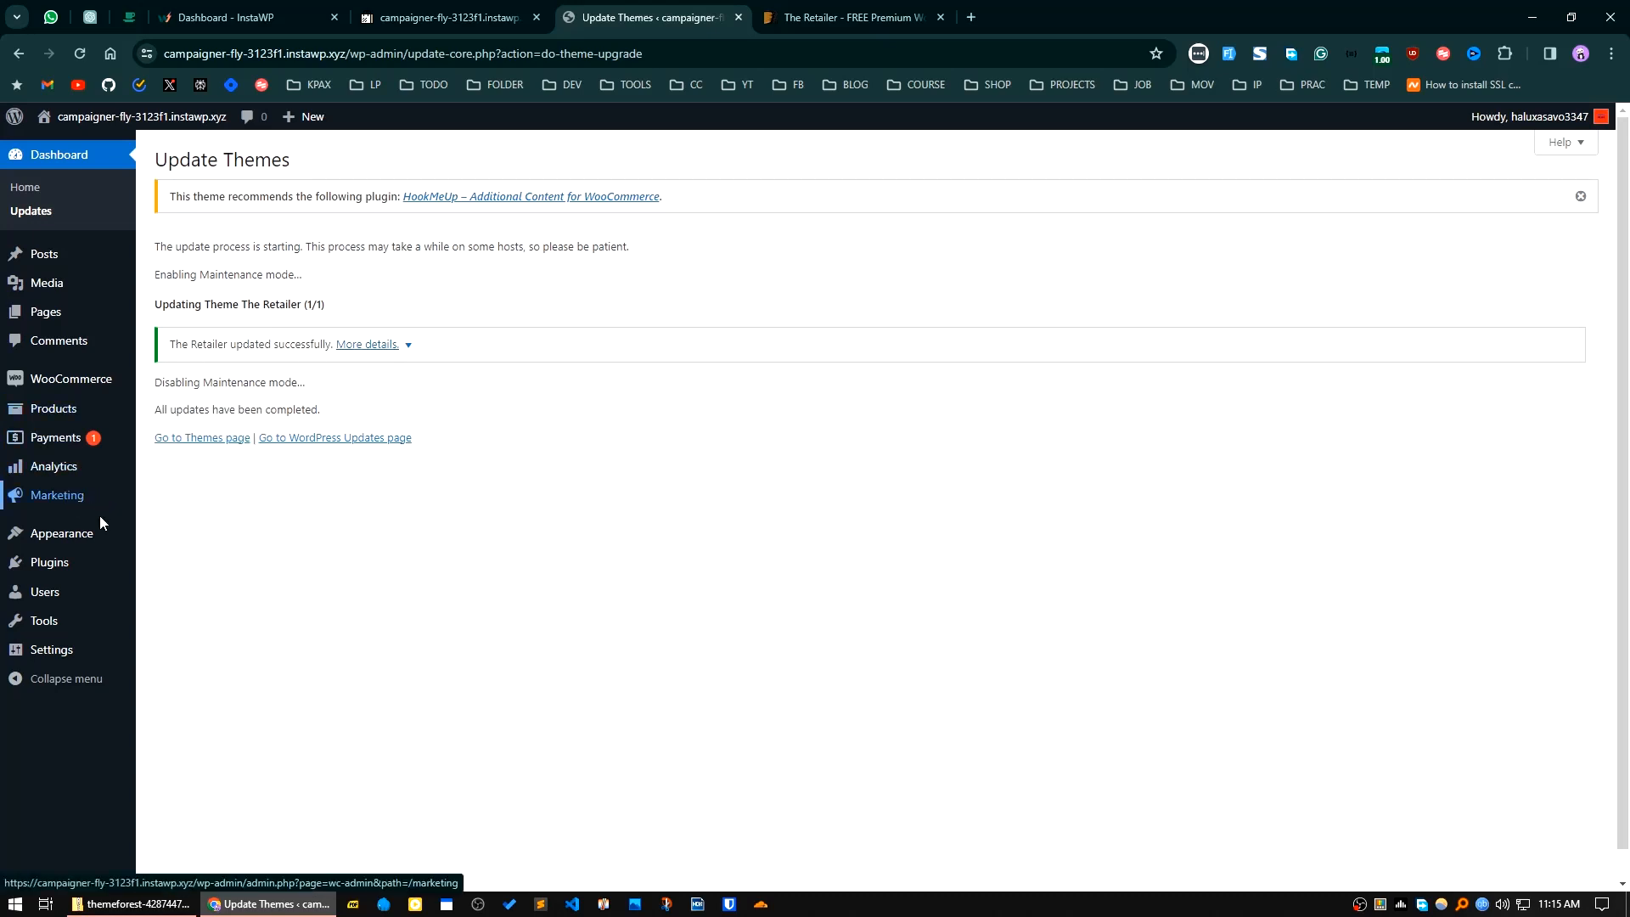
Step: Dismiss The Retailer Dashboard welcome message on the installed plugins page and open the theme's own plugin list
{"action": "left_click", "coordinate": [66, 562]}
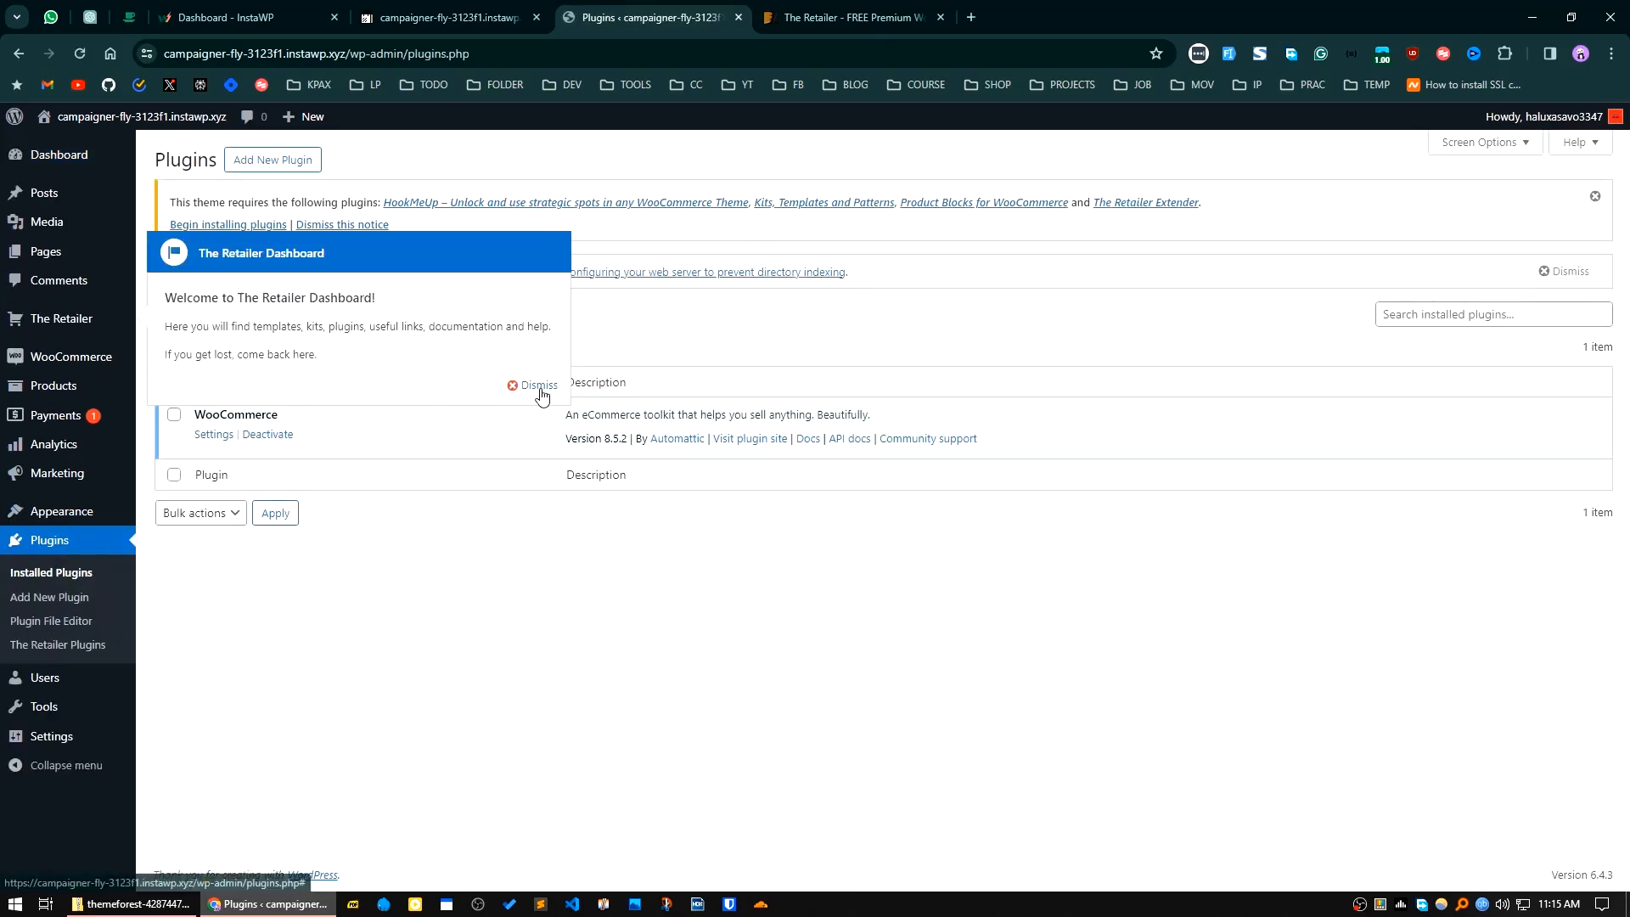
{"action": "left_click", "coordinate": [539, 387]}
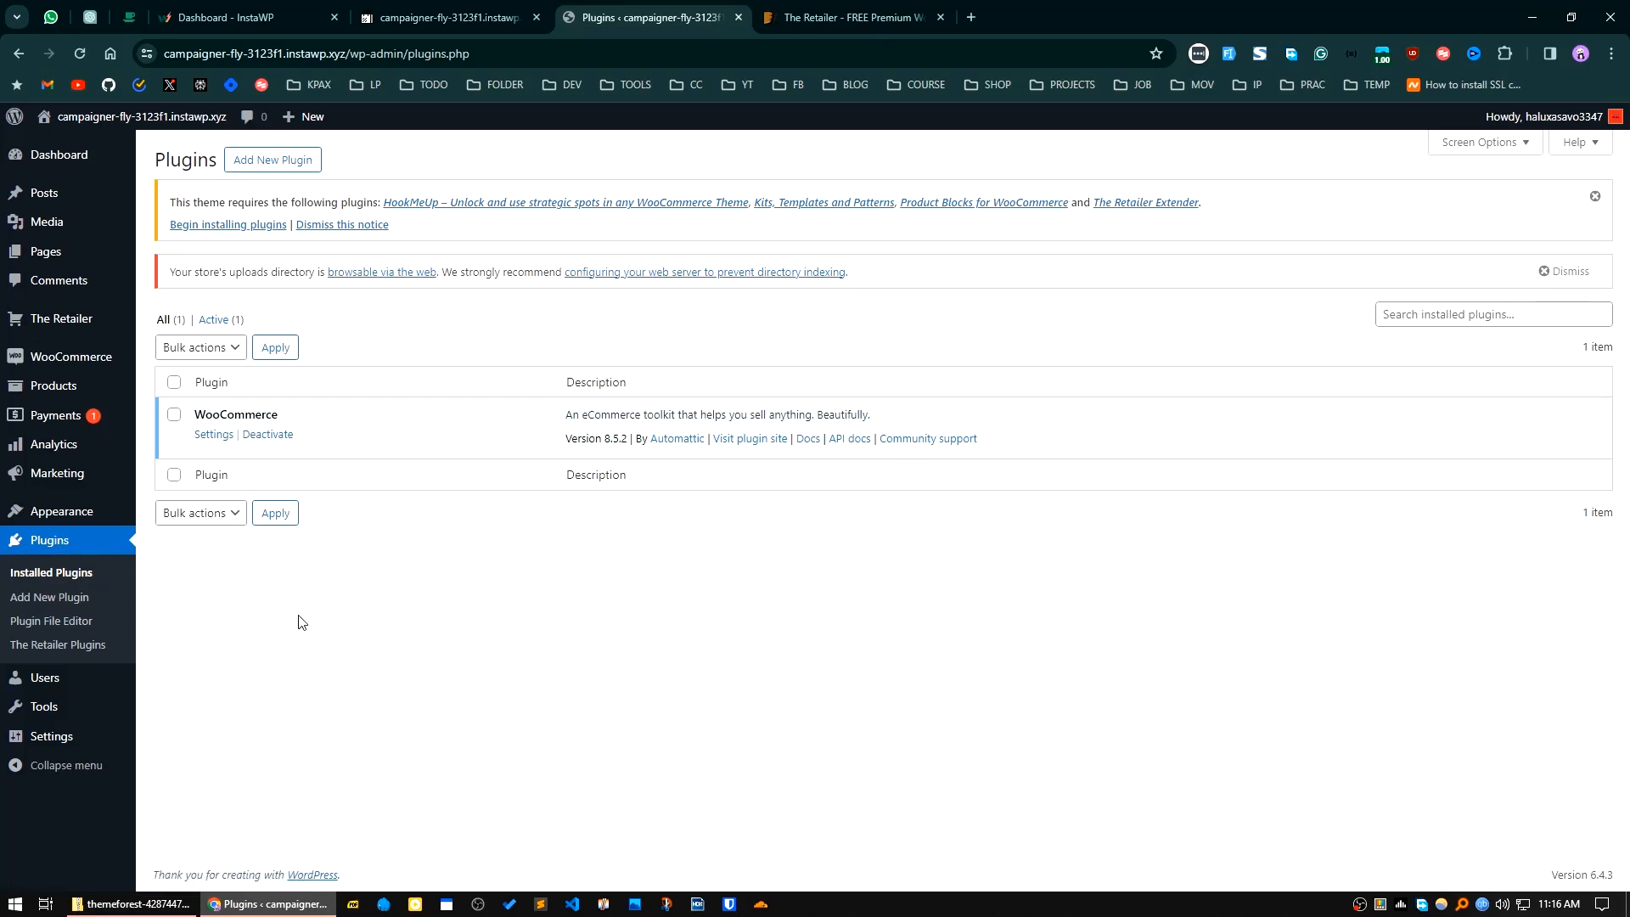
{"action": "mouse_move", "coordinate": [61, 319]}
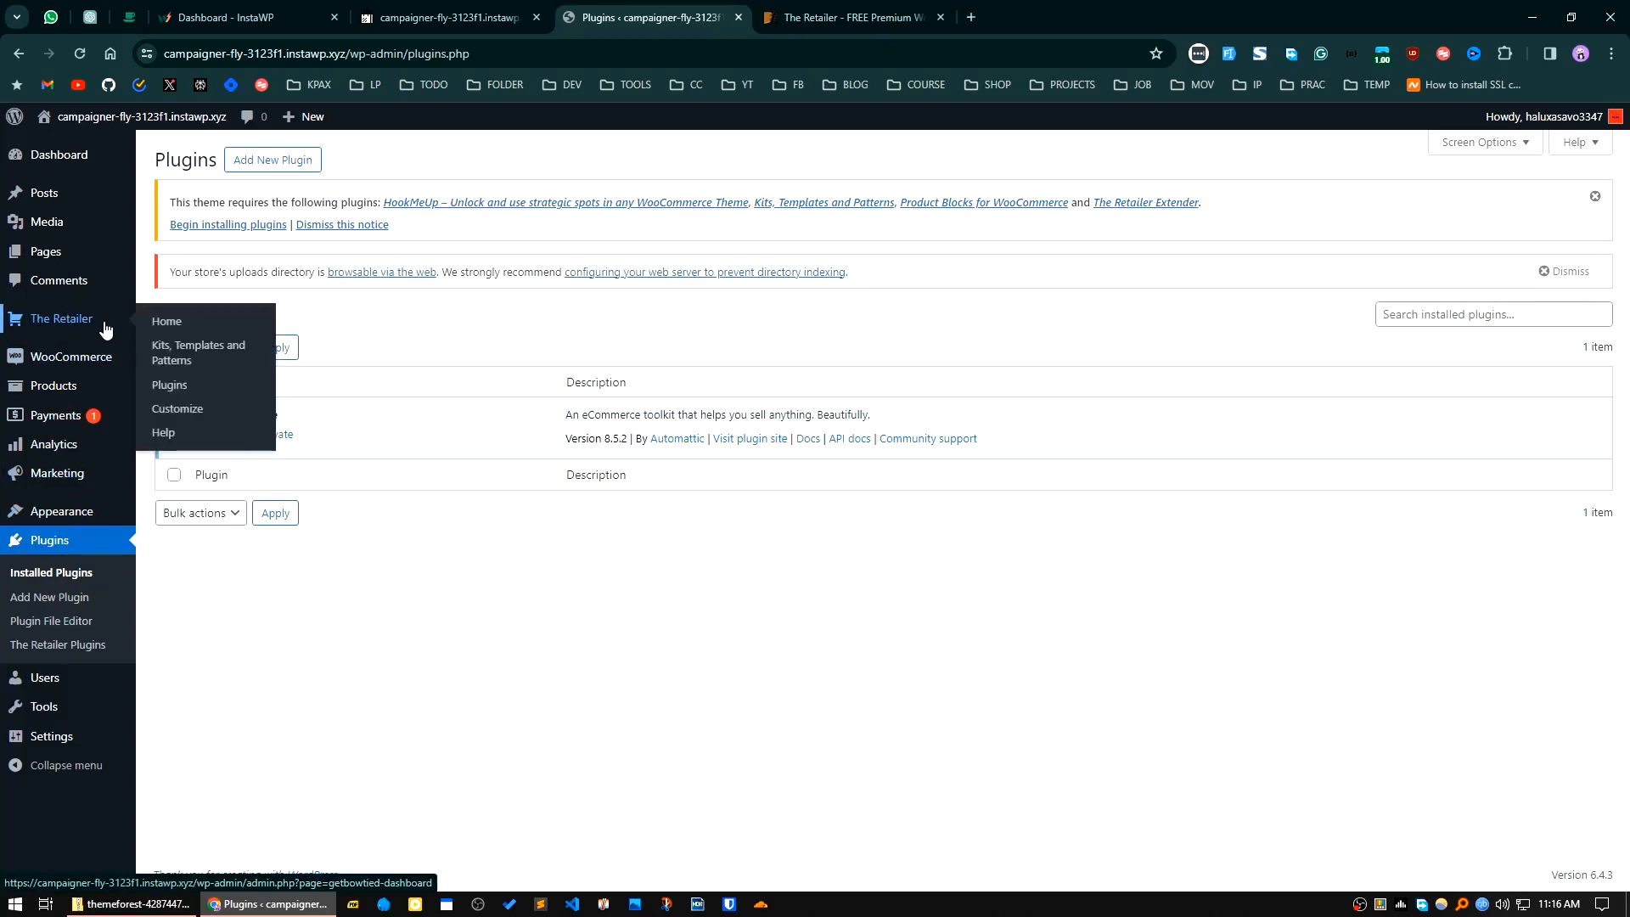
{"action": "left_click", "coordinate": [169, 384]}
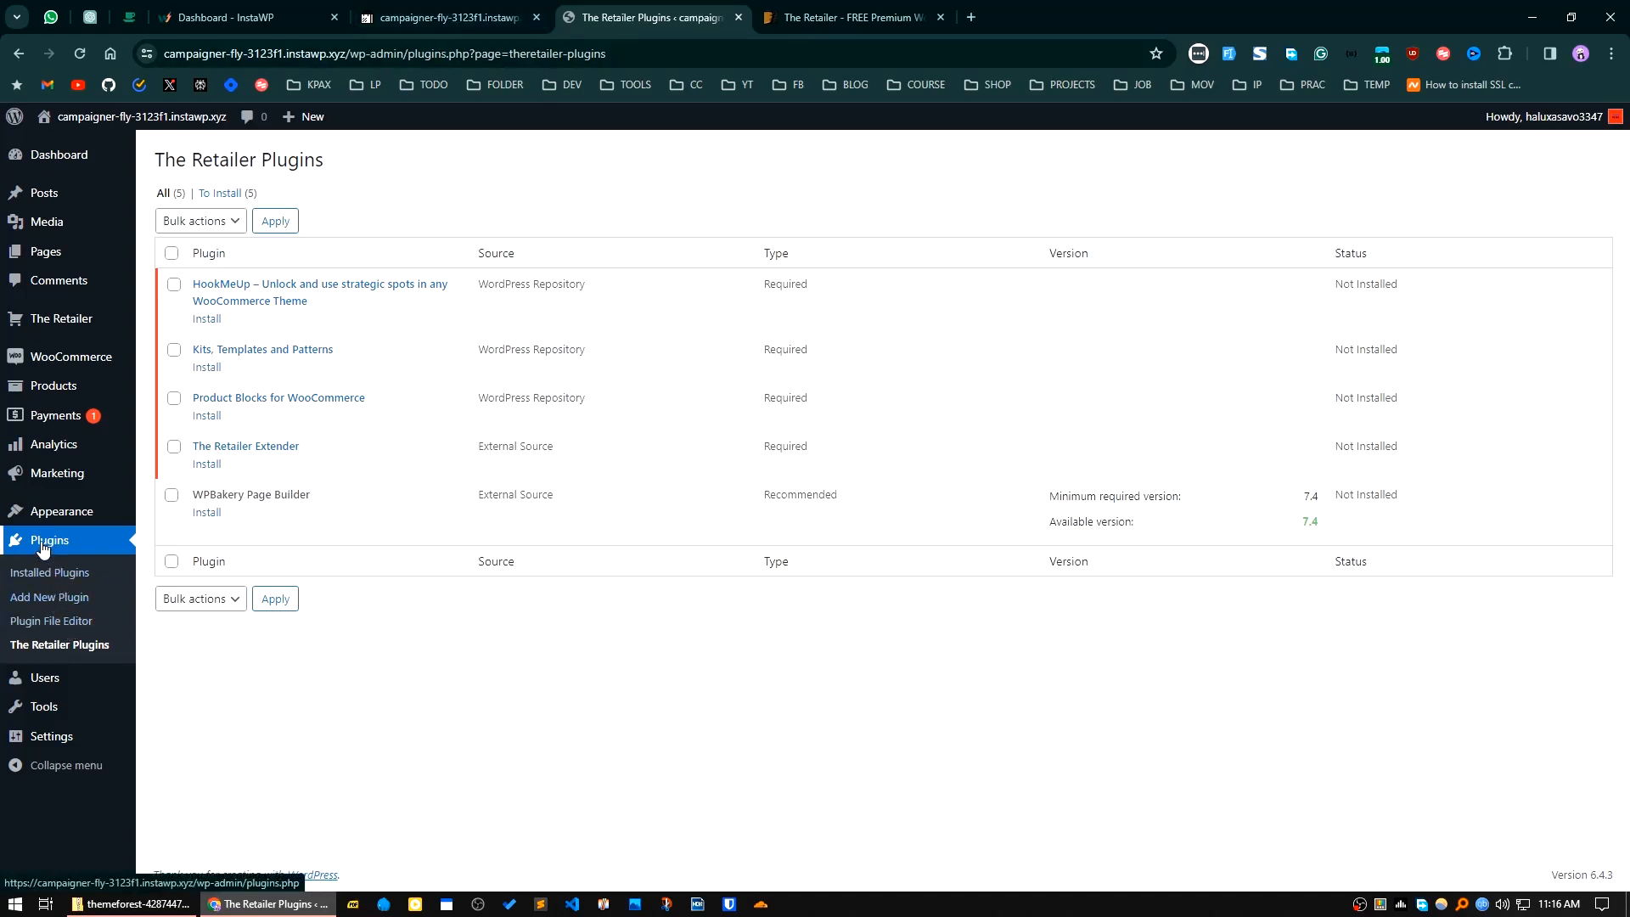
Step: Open The Retailer's home page and follow its offer to get the Kits, Templates and Patterns plugin
{"action": "mouse_move", "coordinate": [72, 259]}
{"action": "mouse_move", "coordinate": [62, 322]}
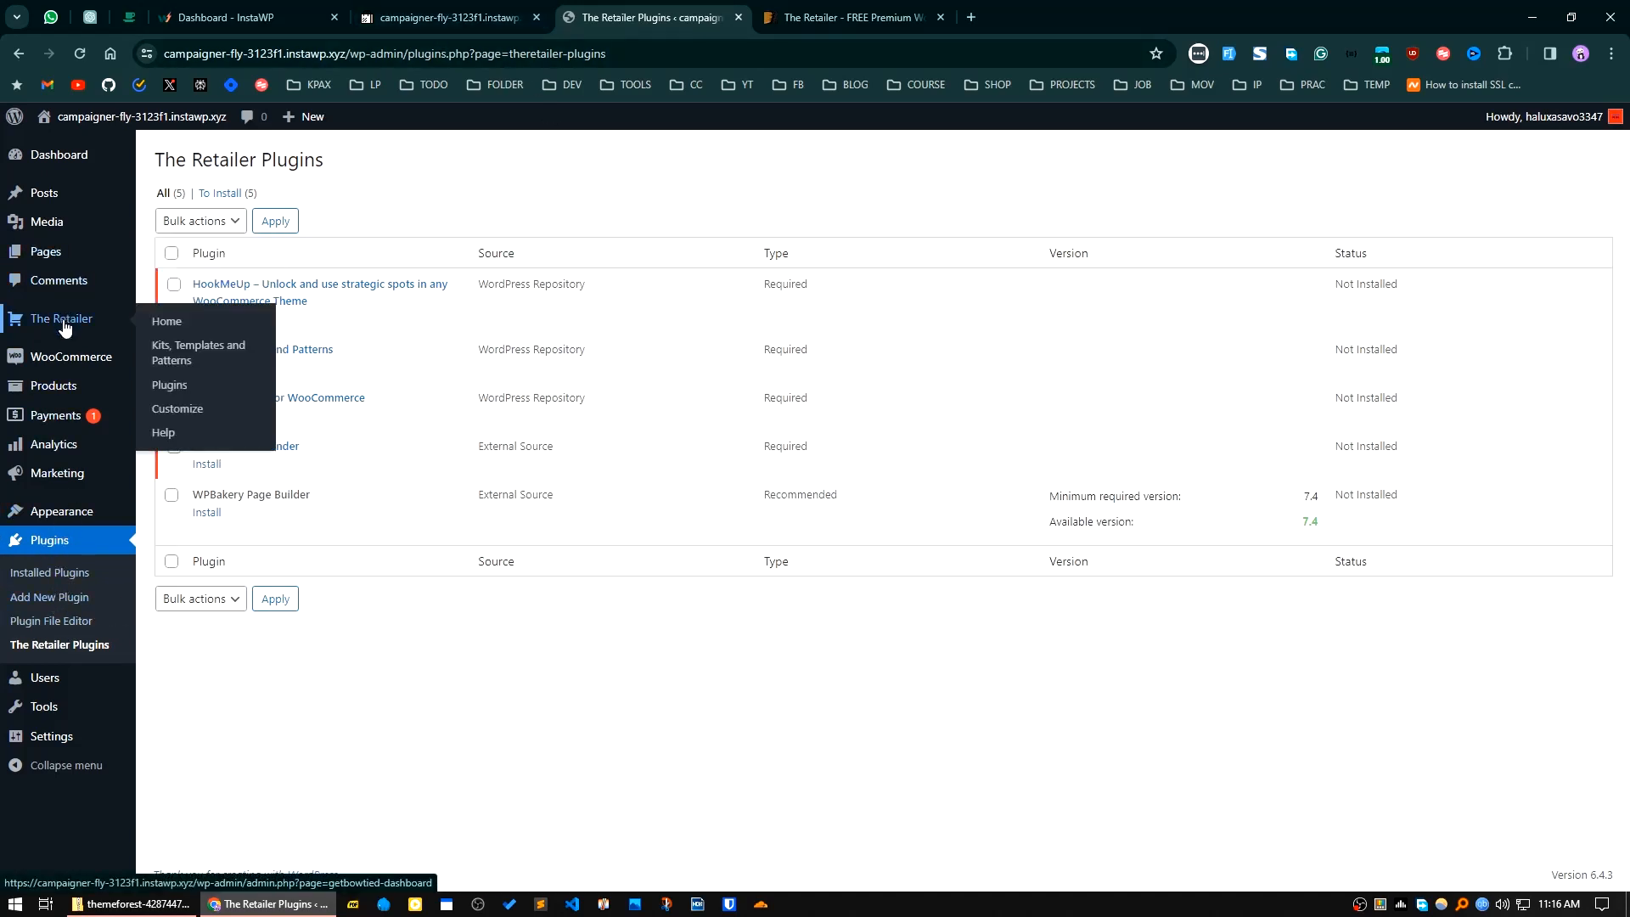
{"action": "left_click", "coordinate": [178, 326]}
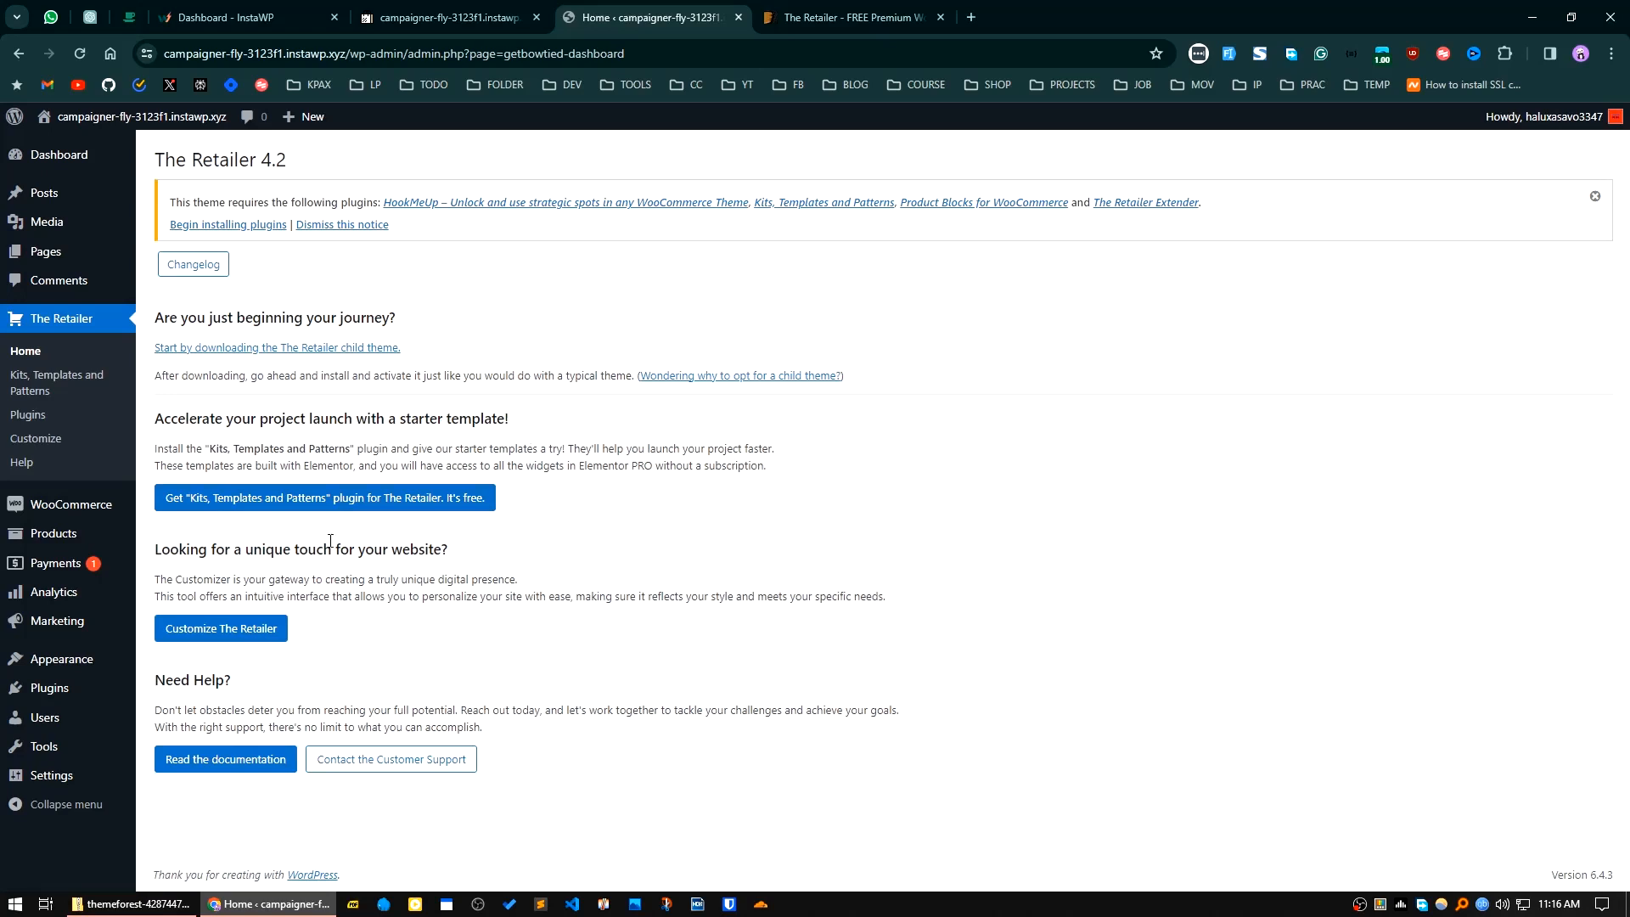
{"action": "left_click", "coordinate": [350, 508]}
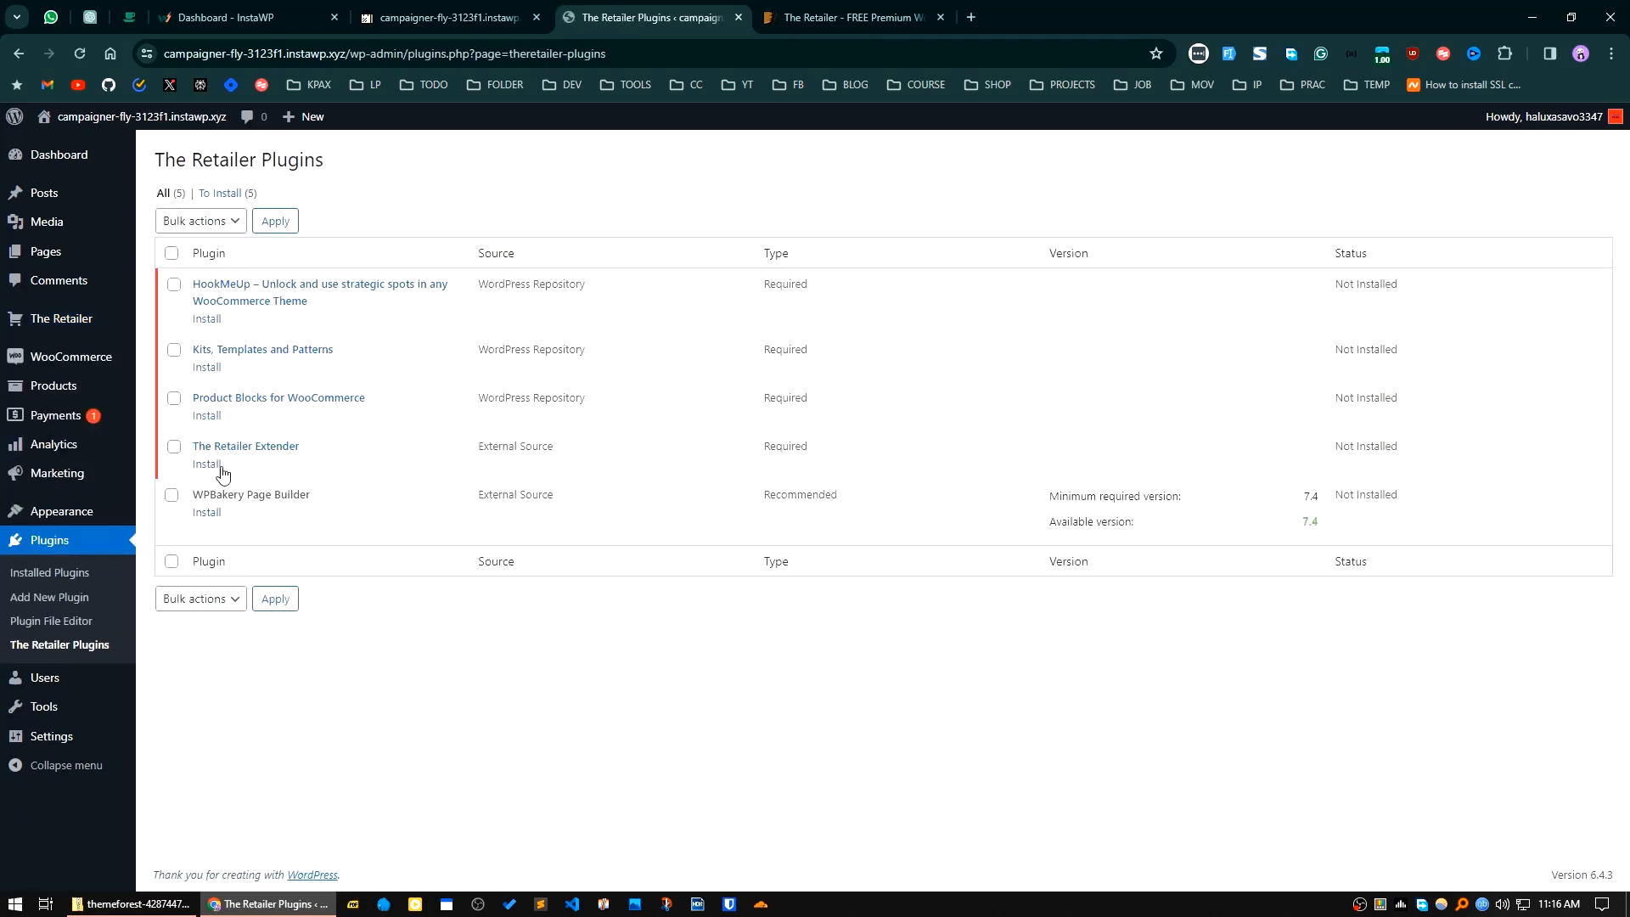
Step: Return to the WordPress dashboard, look through its widgets and dismiss the Welcome to WordPress banner
{"action": "left_click", "coordinate": [53, 156]}
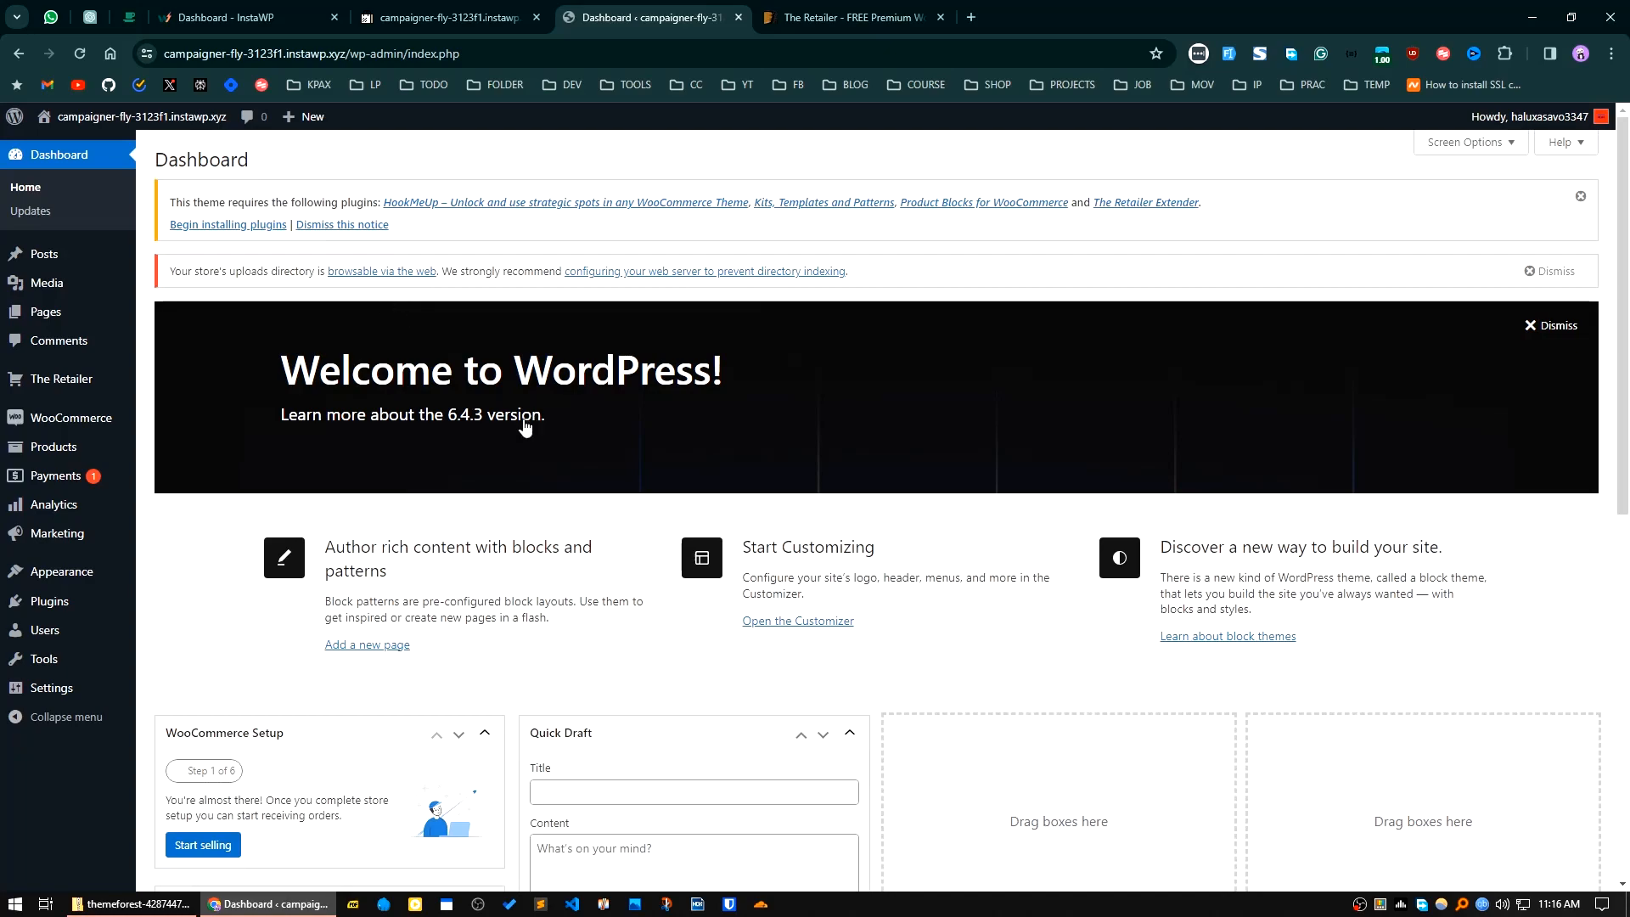
{"action": "scroll", "coordinate": [632, 675], "scroll_direction": "down", "scroll_amount": 3}
{"action": "scroll", "coordinate": [632, 675], "scroll_direction": "down", "scroll_amount": 5}
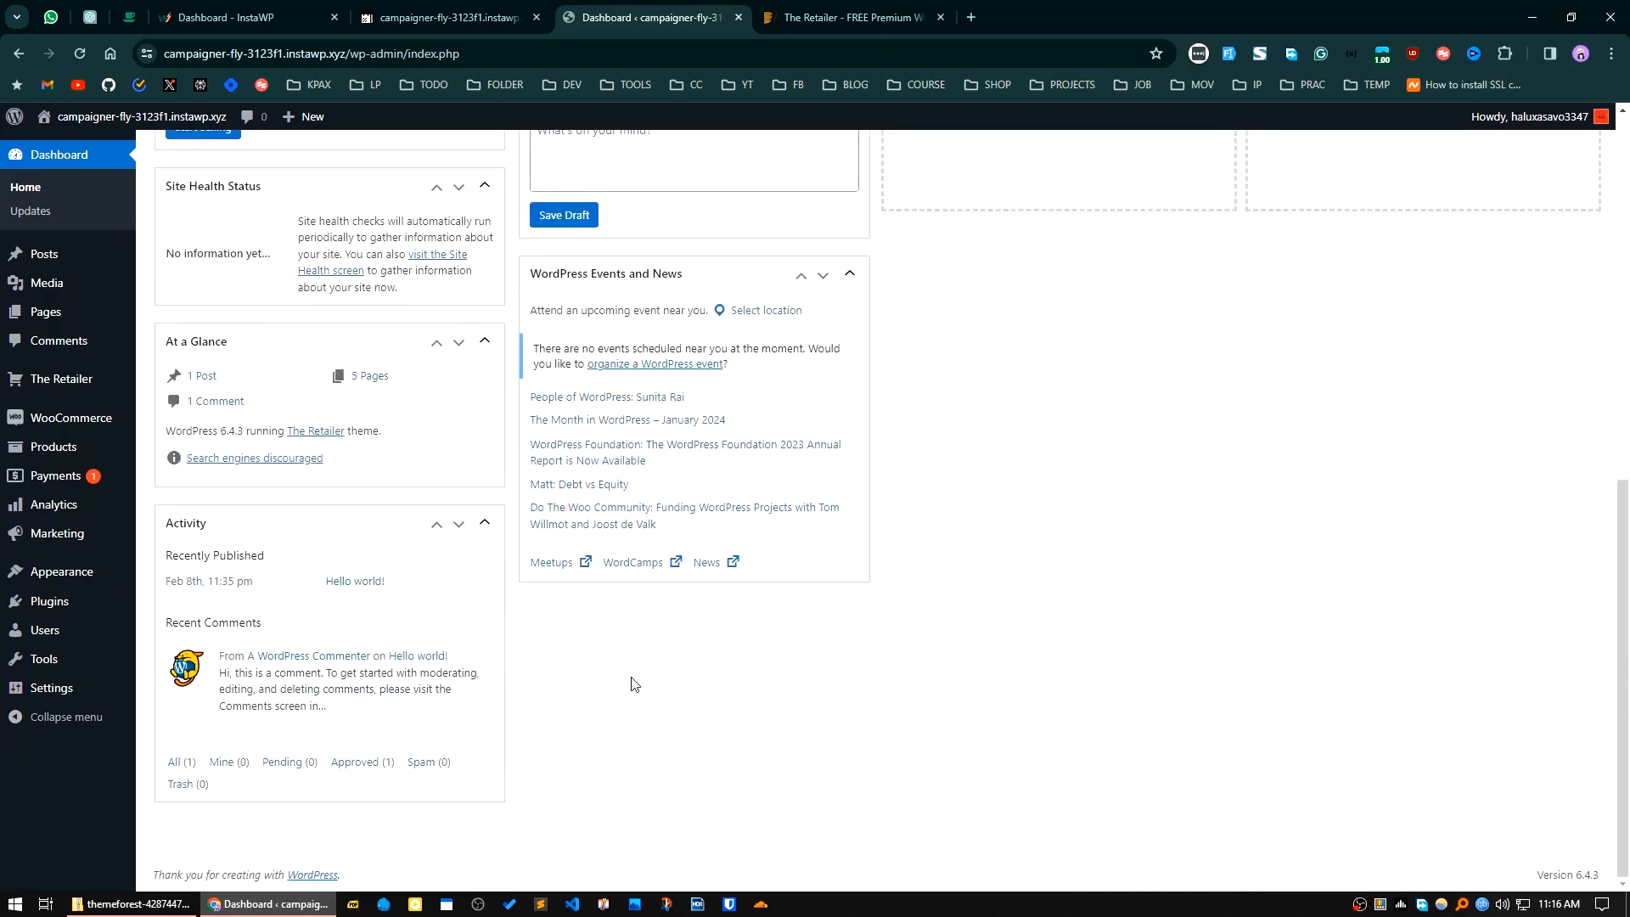
{"action": "scroll", "coordinate": [630, 679], "scroll_direction": "up", "scroll_amount": 6}
{"action": "scroll", "coordinate": [637, 688], "scroll_direction": "up", "scroll_amount": 3}
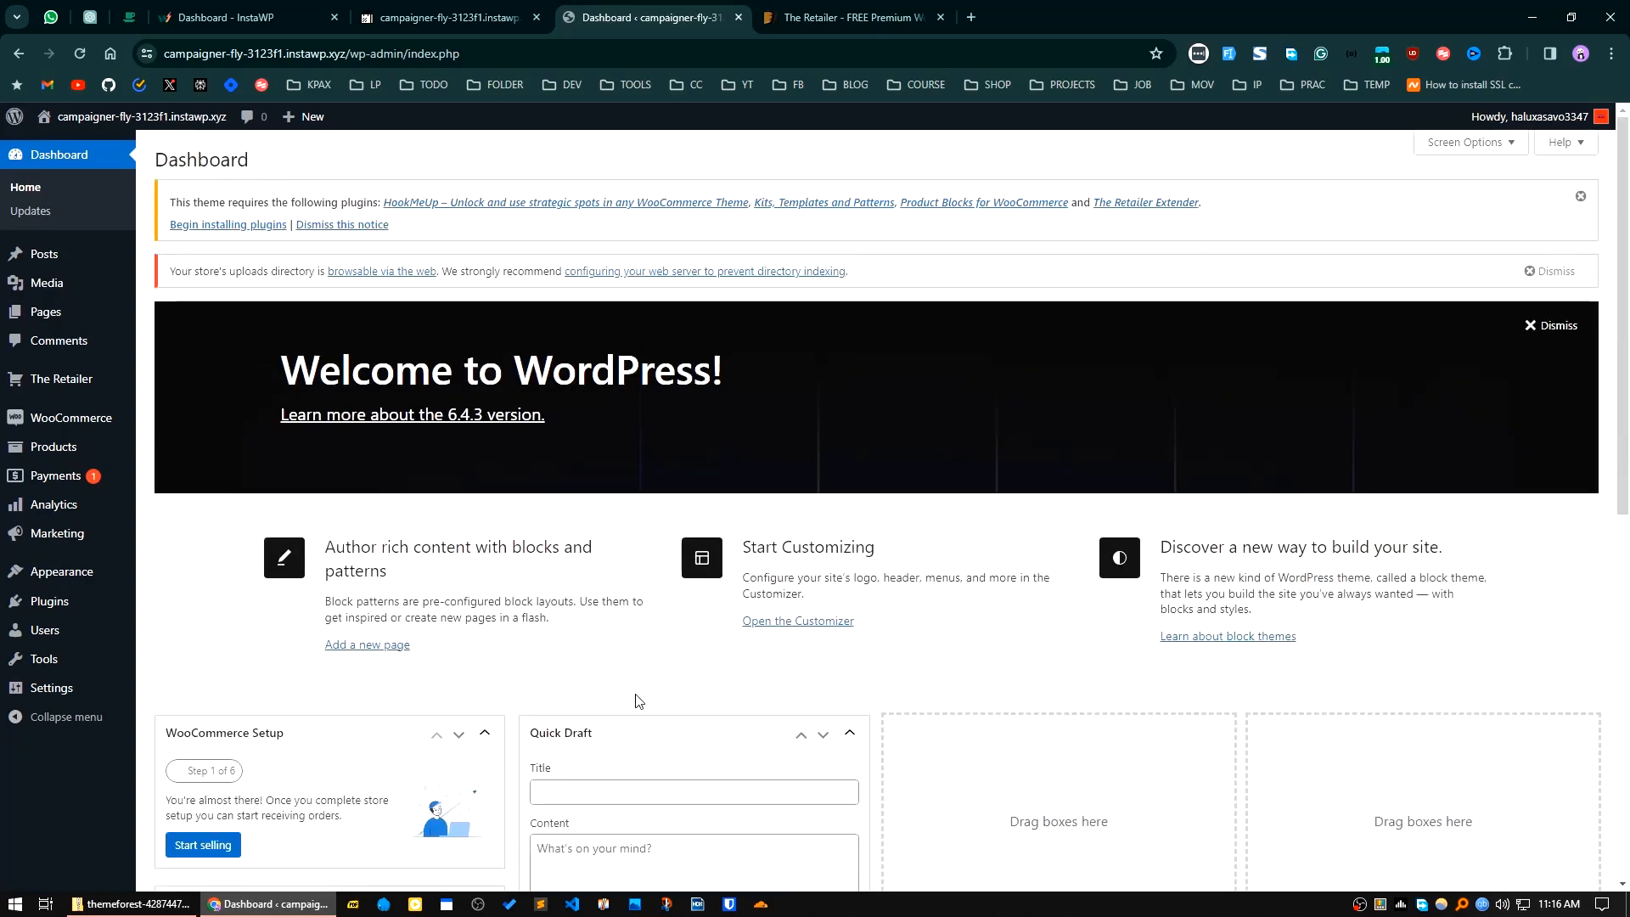
{"action": "left_click", "coordinate": [1558, 326]}
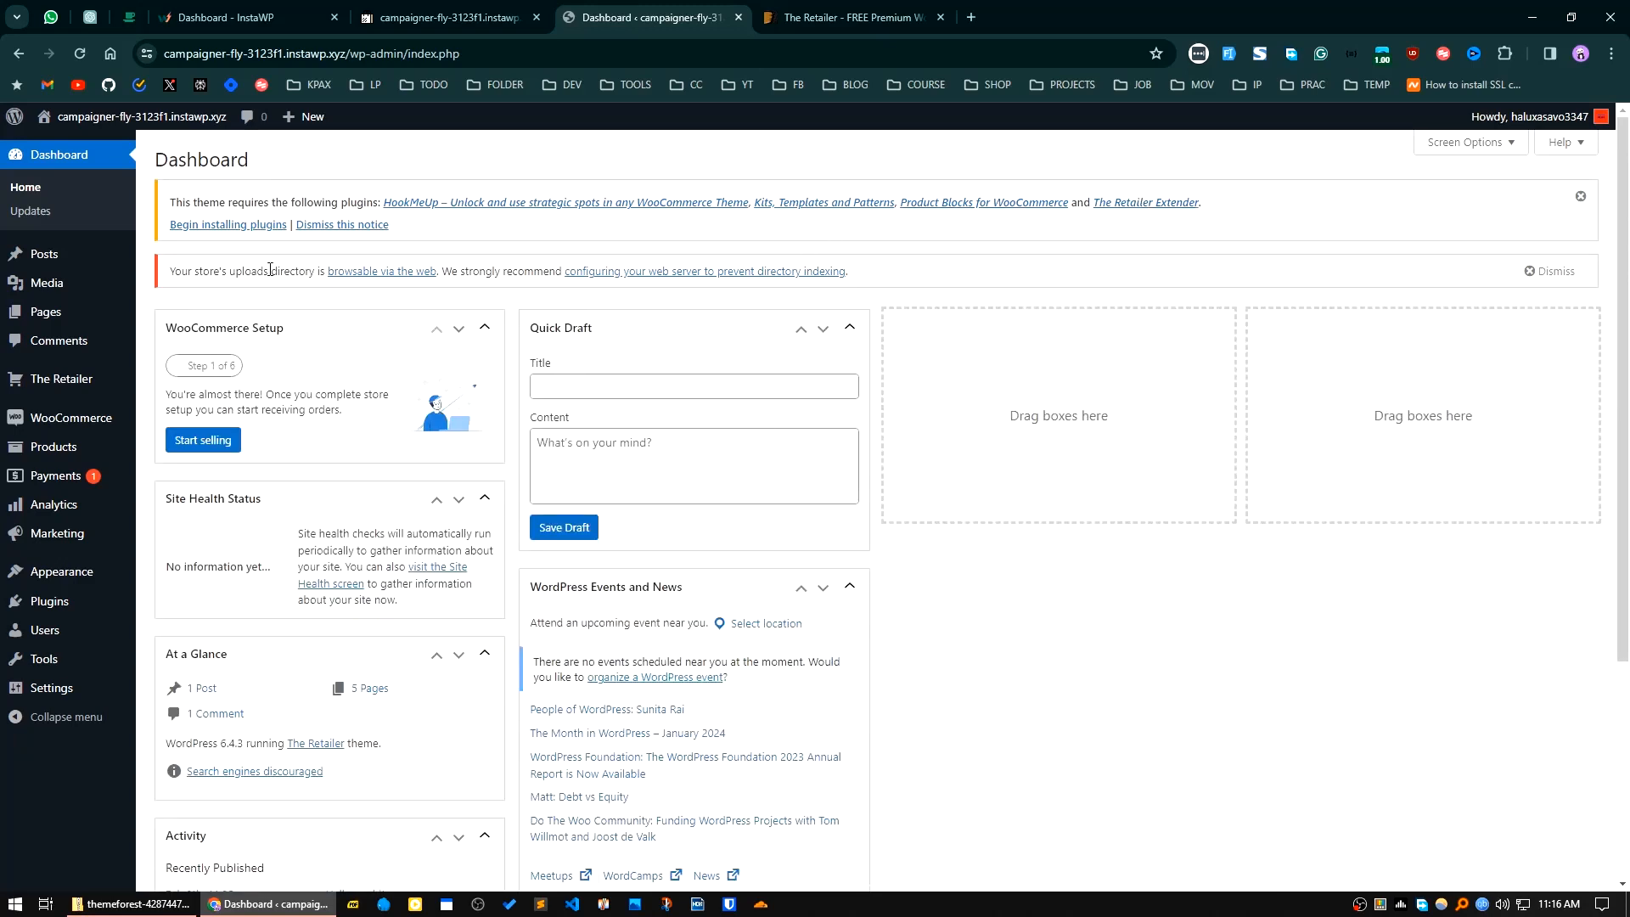
Step: Begin installing plugins from the theme's notice and try to bulk-install all five listed plugins
{"action": "left_click", "coordinate": [227, 224]}
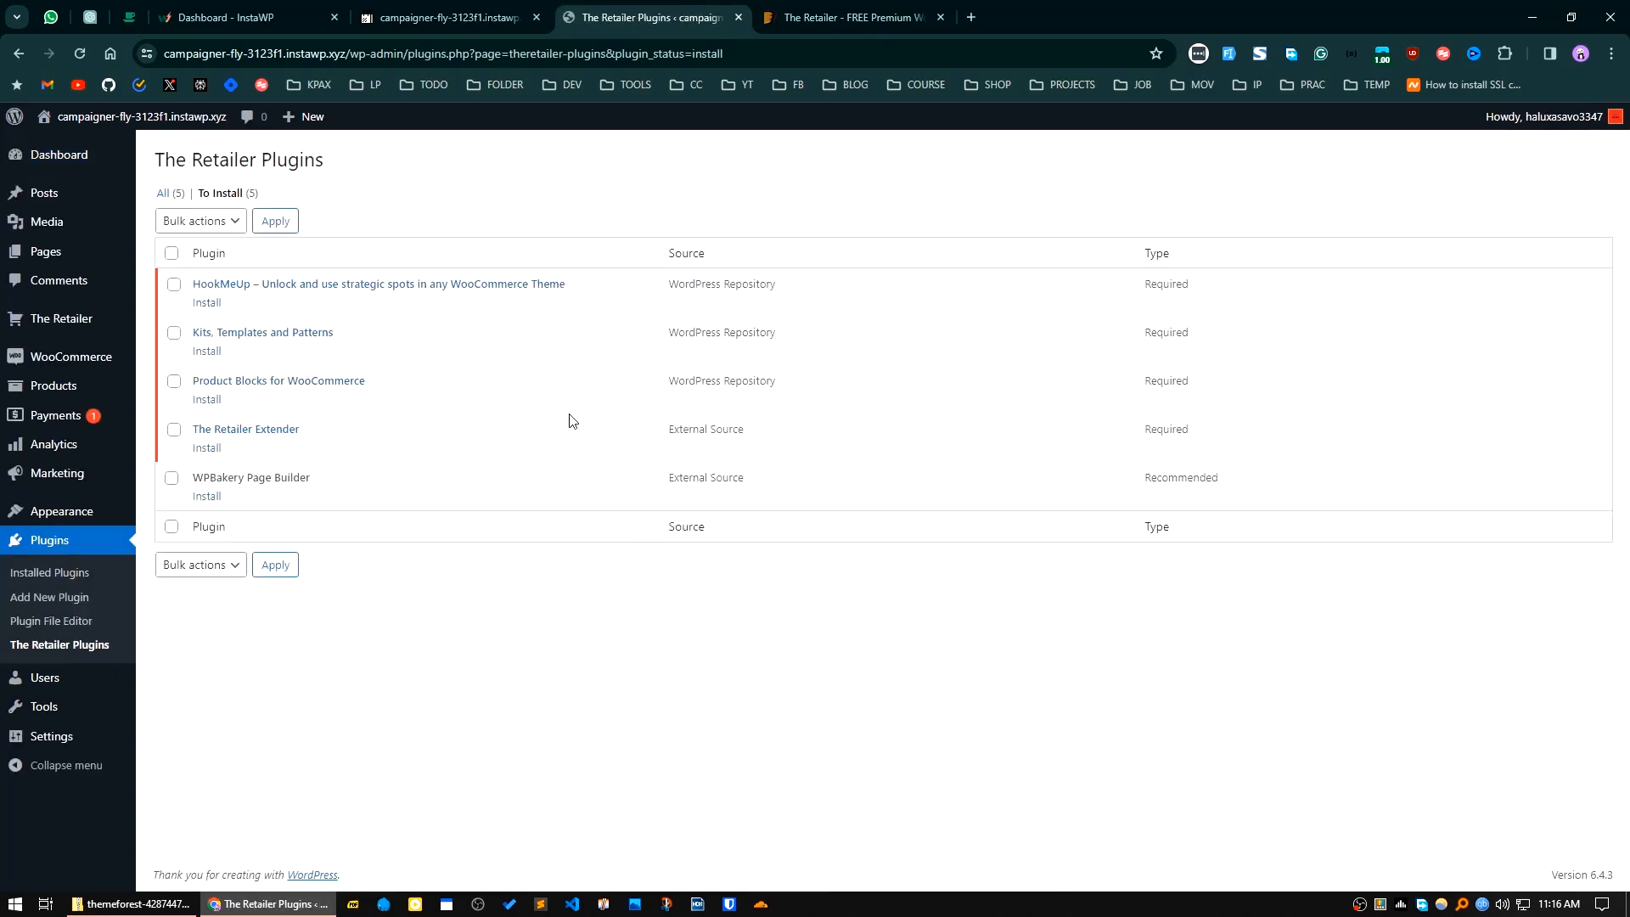
{"action": "left_click", "coordinate": [171, 253]}
{"action": "left_click", "coordinate": [228, 222]}
{"action": "left_click", "coordinate": [191, 261]}
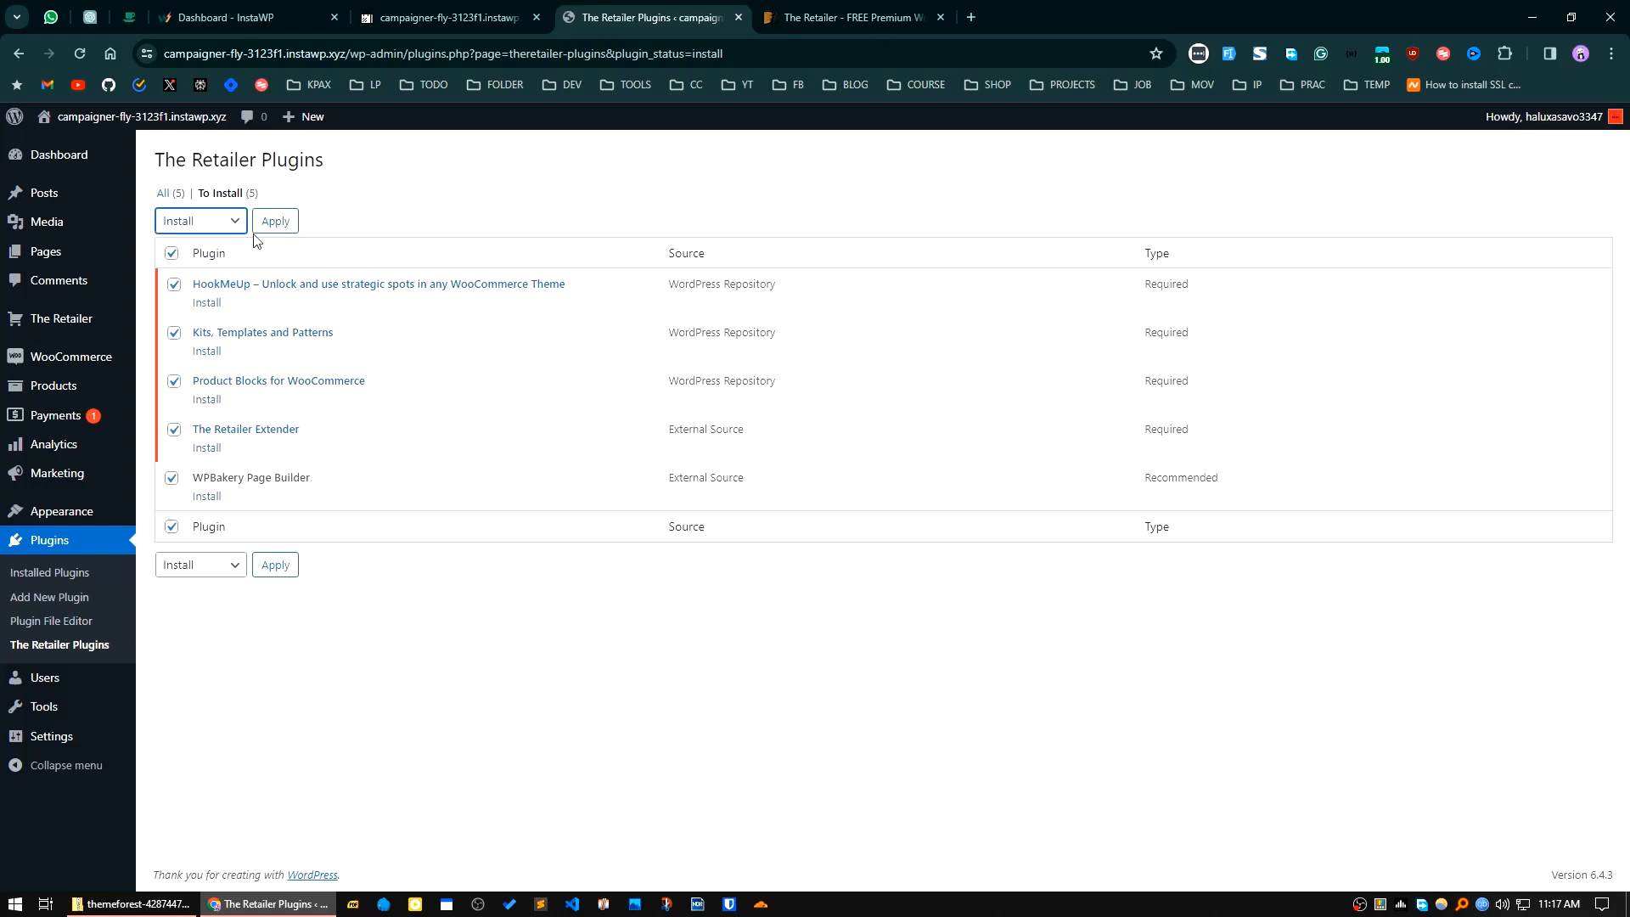
{"action": "left_click", "coordinate": [275, 222]}
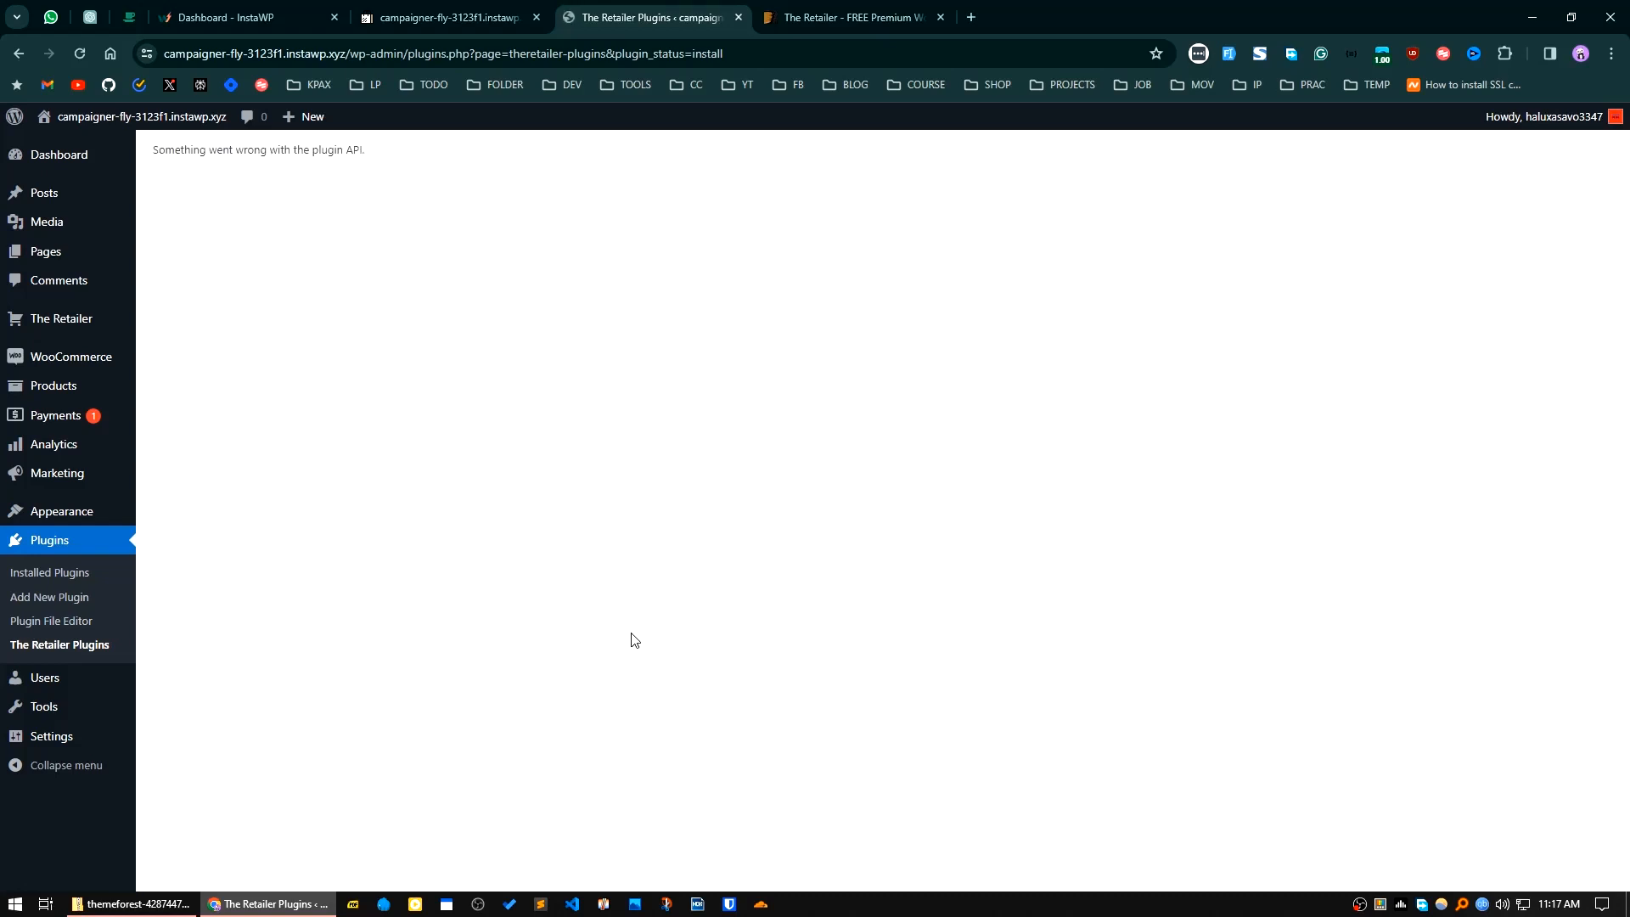
Step: Go back to the WordPress dashboard and reopen The Retailer's plugin list to check the plugins' status
{"action": "left_click", "coordinate": [36, 157]}
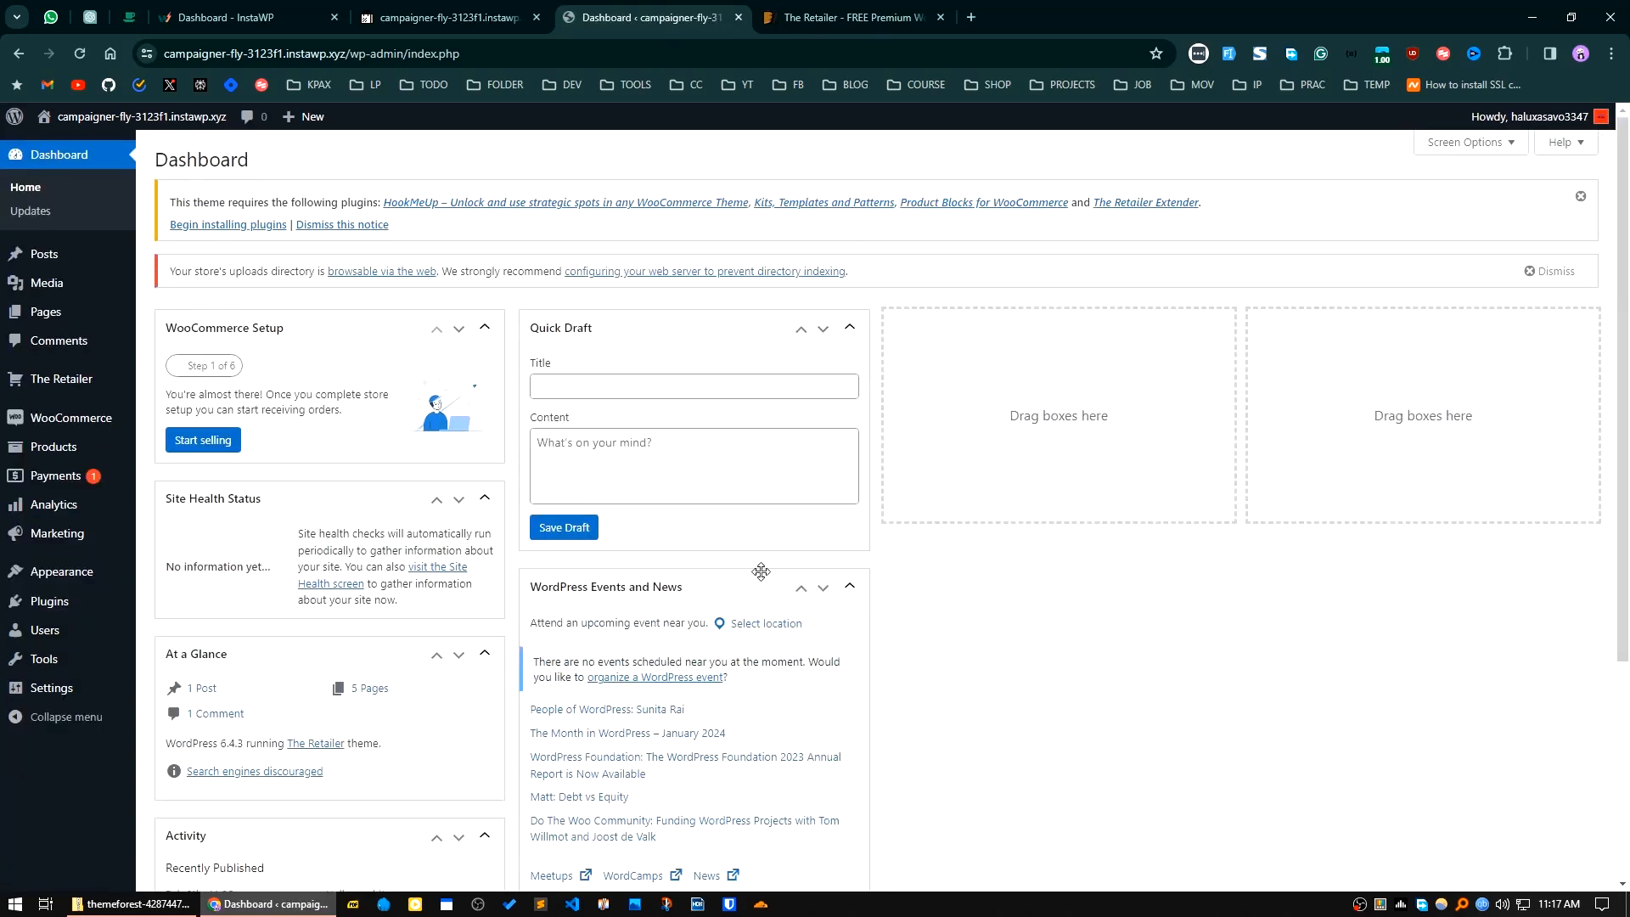
{"action": "scroll", "coordinate": [734, 720], "scroll_direction": "down", "scroll_amount": 3}
{"action": "scroll", "coordinate": [736, 717], "scroll_direction": "up", "scroll_amount": 3}
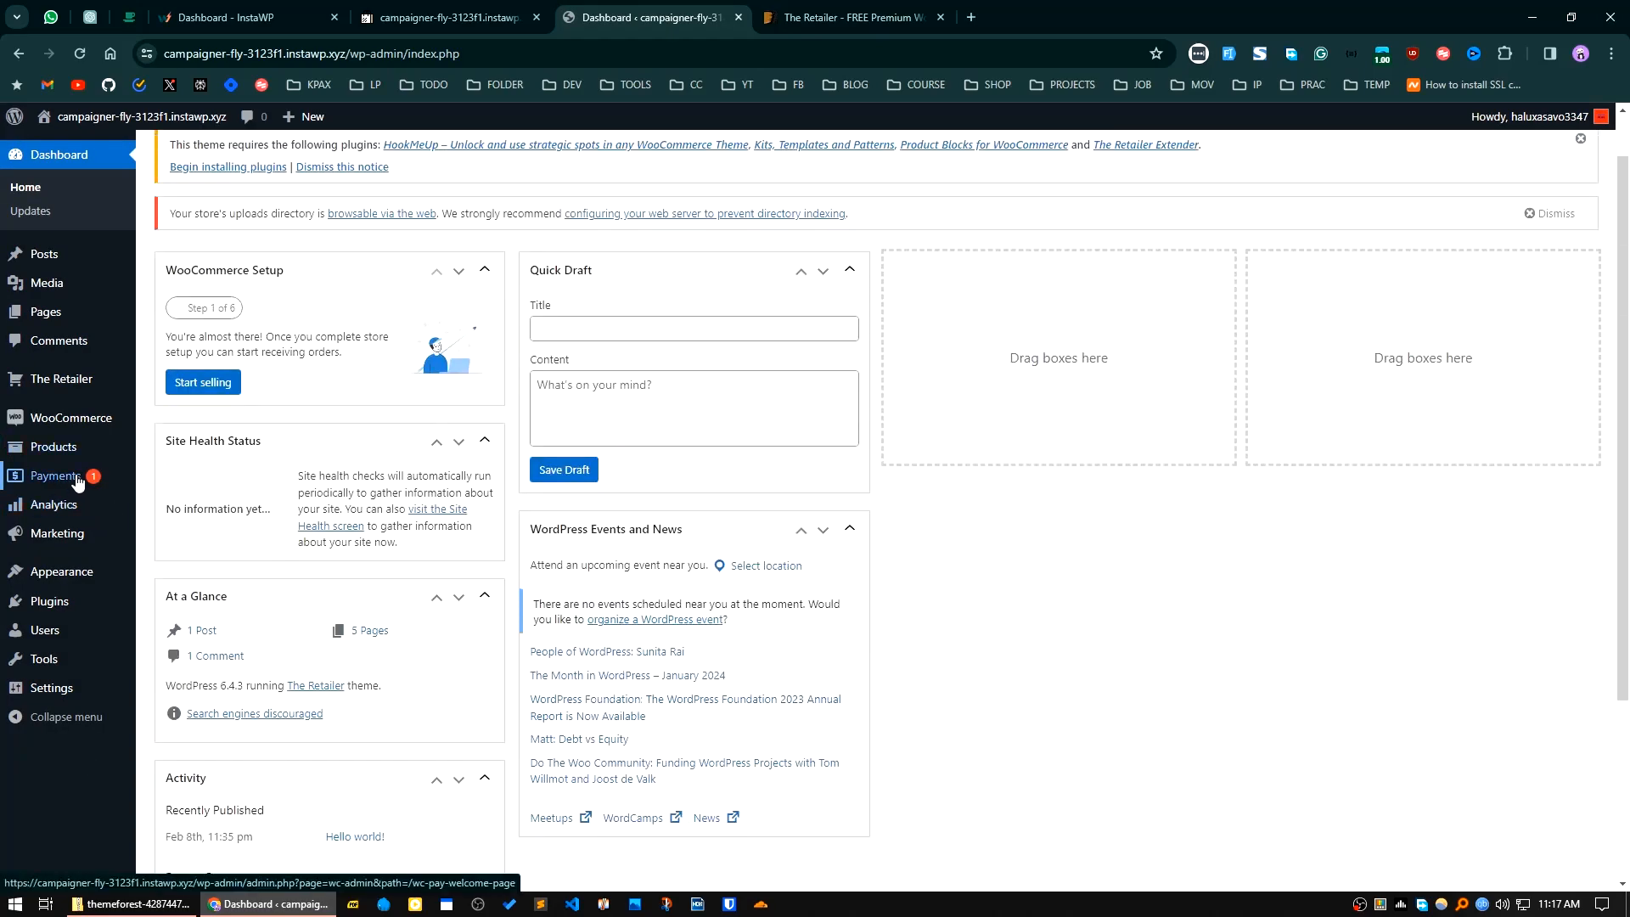
{"action": "mouse_move", "coordinate": [138, 376]}
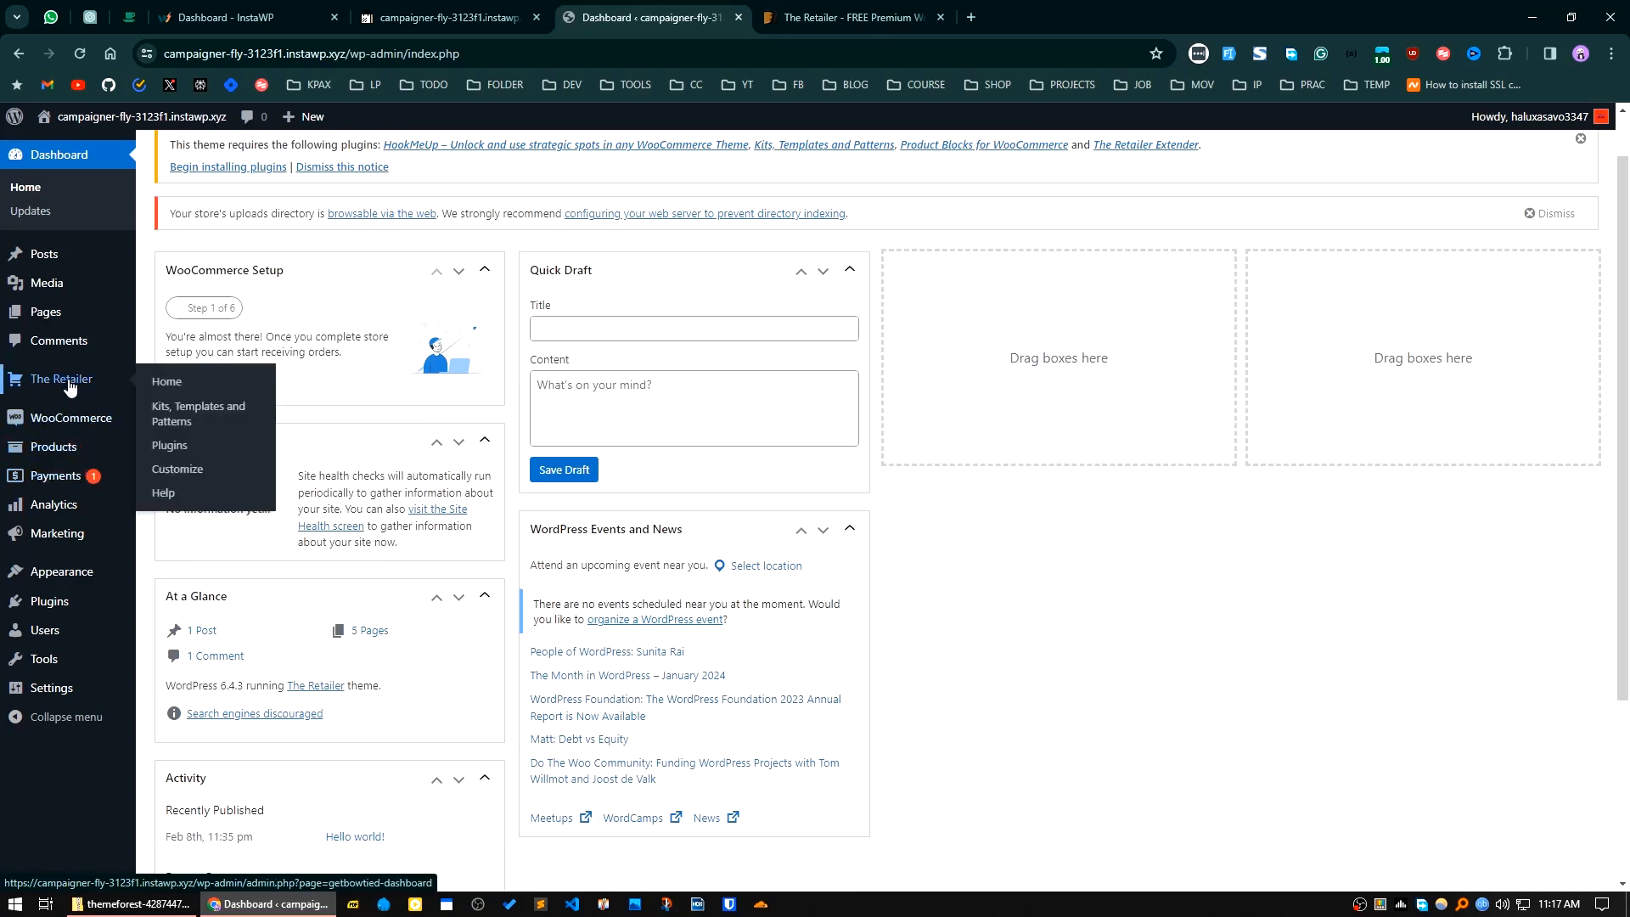
{"action": "left_click", "coordinate": [179, 448]}
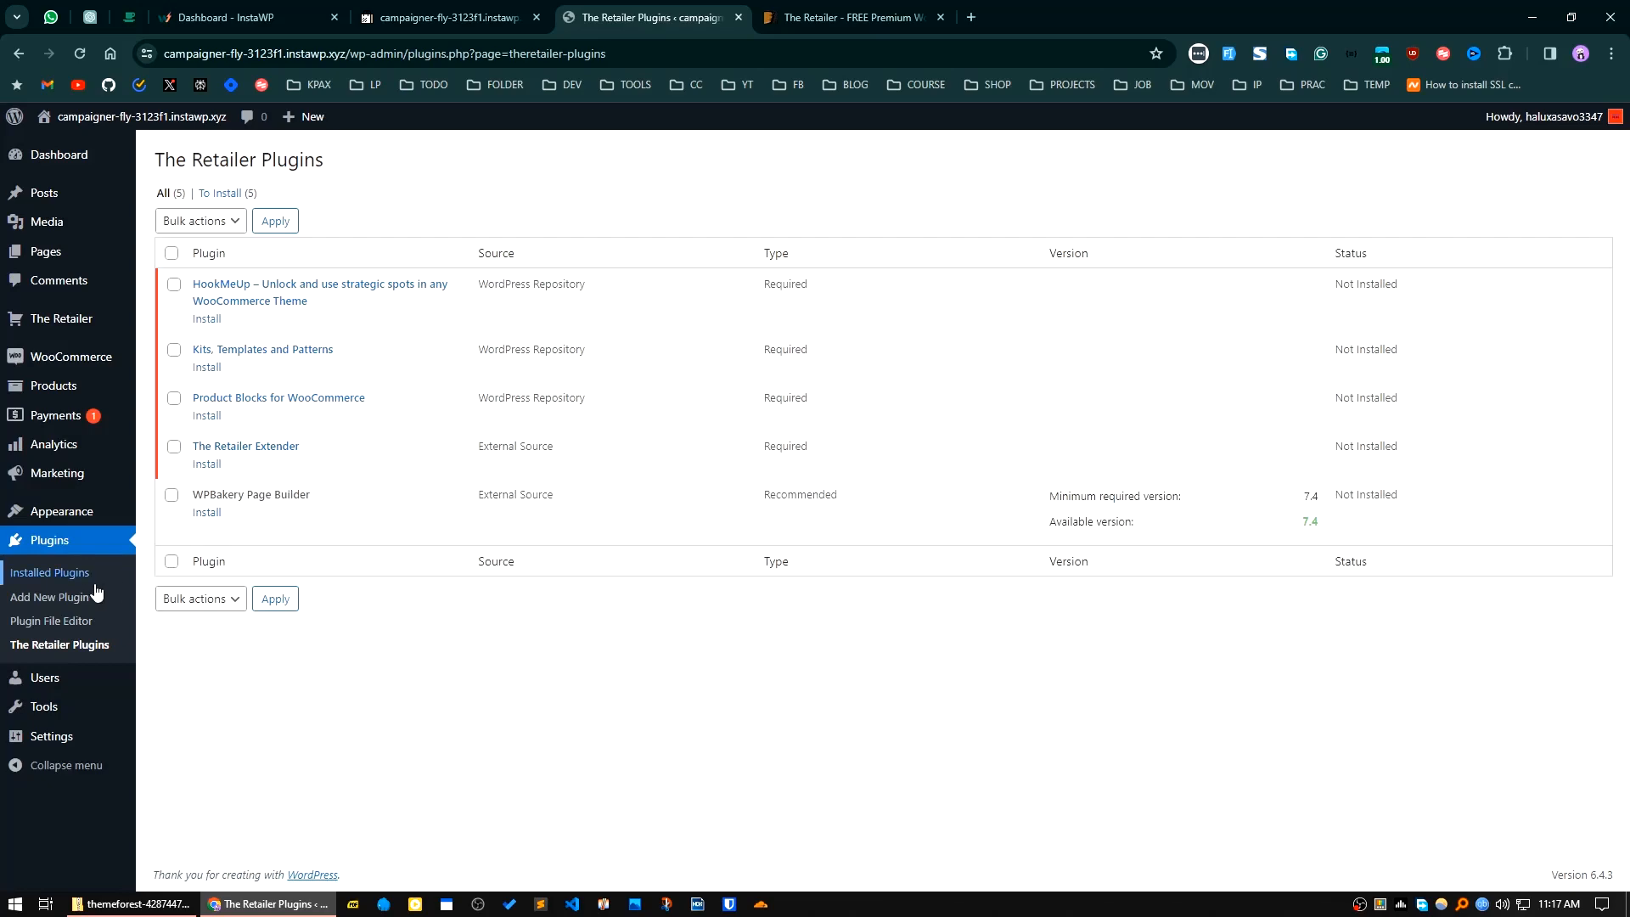
Step: Search for "one click" among the plugins available to add and retry the search
{"action": "left_click", "coordinate": [59, 596]}
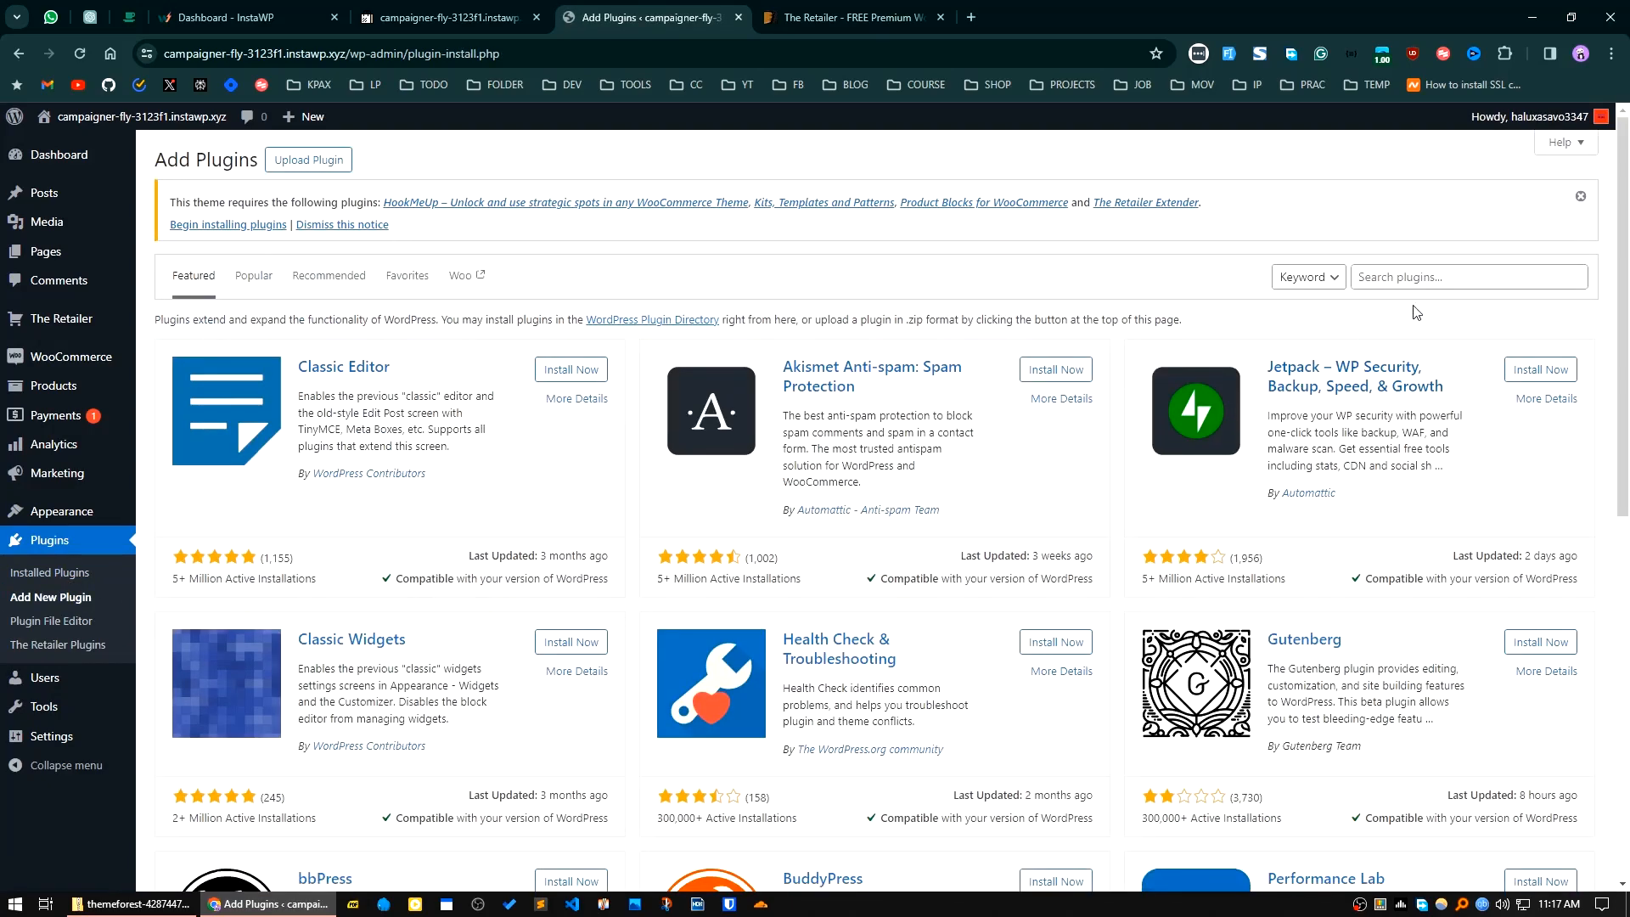
{"action": "left_click", "coordinate": [1414, 278]}
{"action": "type", "text": "one click"}
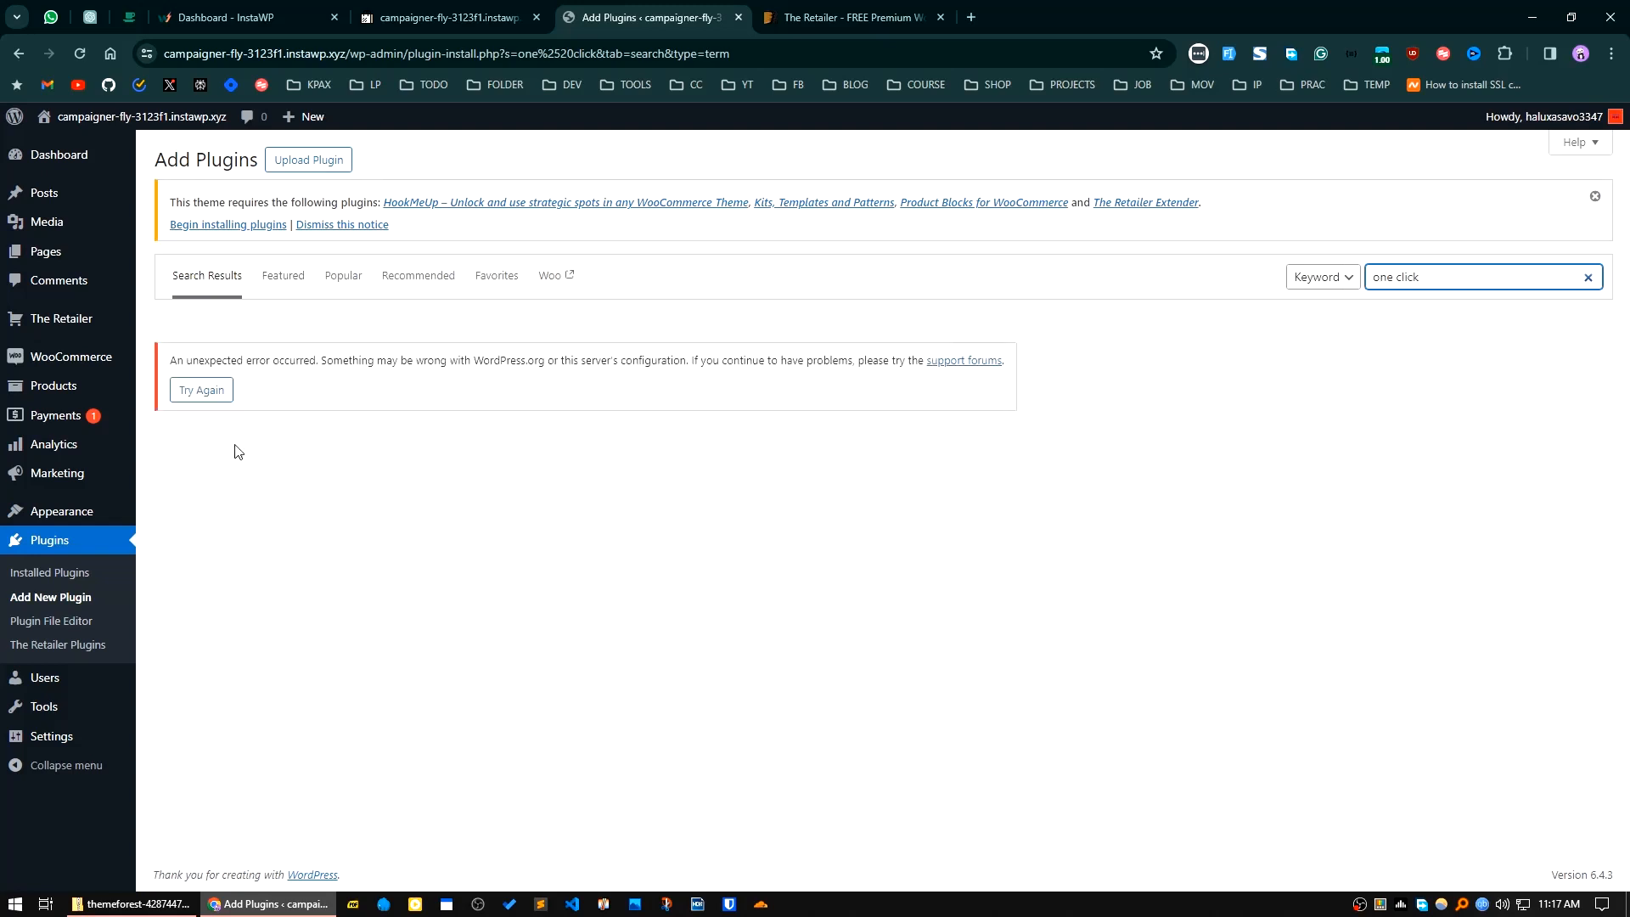
{"action": "left_click", "coordinate": [196, 395]}
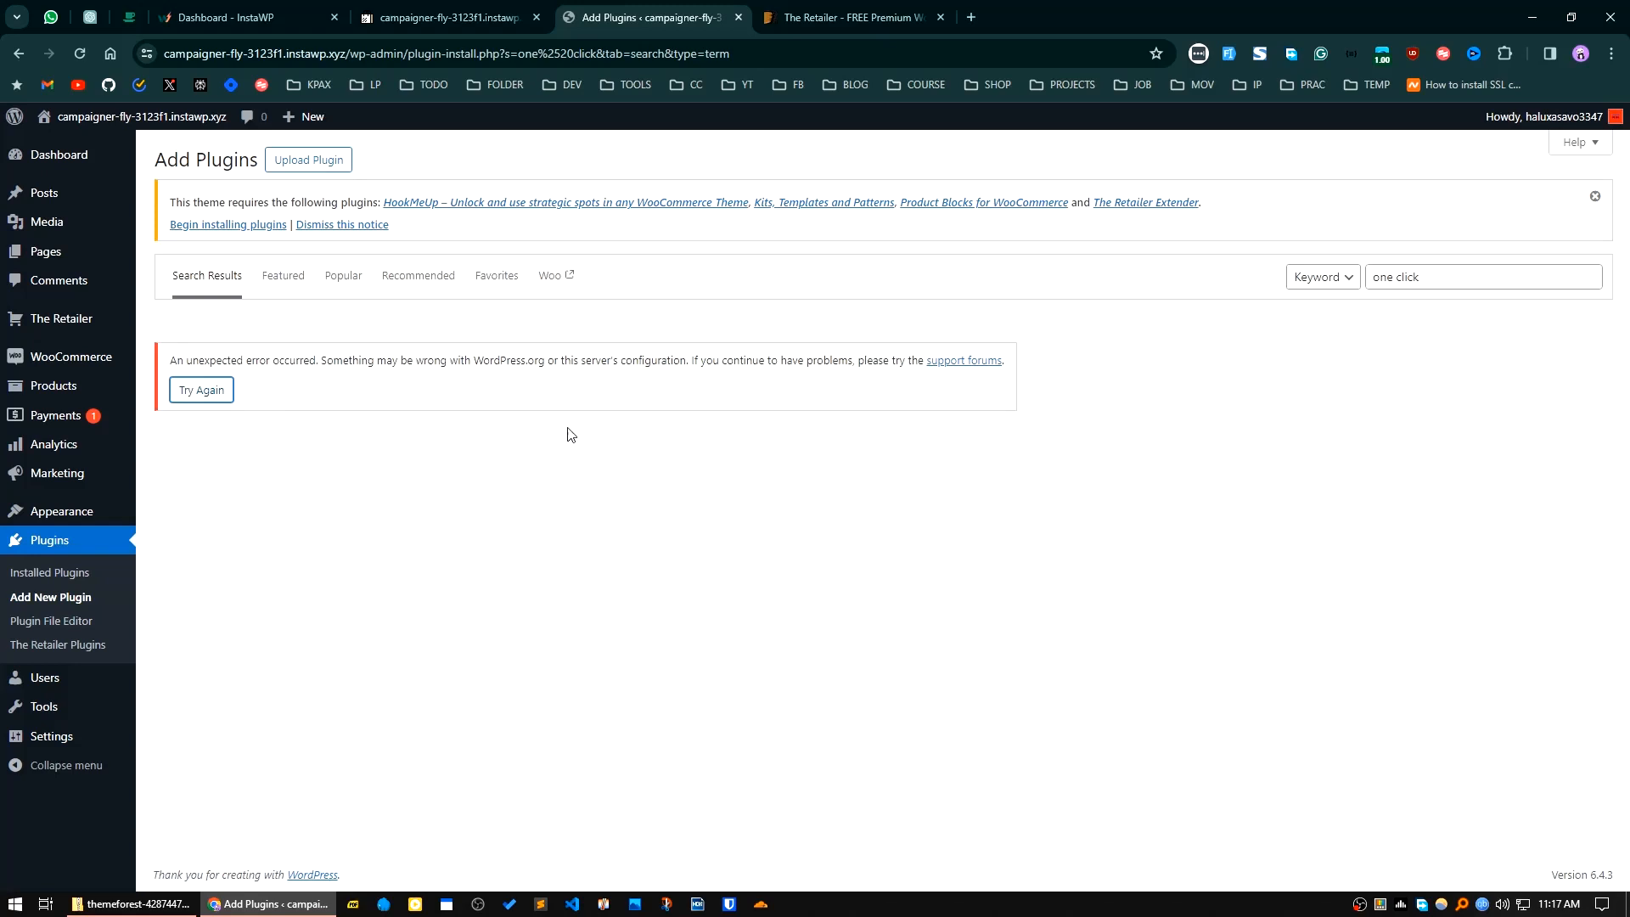
Step: Check the WordPress.org site in a new tab and return to the Add Plugins page
{"action": "double_click", "coordinate": [476, 359]}
{"action": "right_click", "coordinate": [521, 355]}
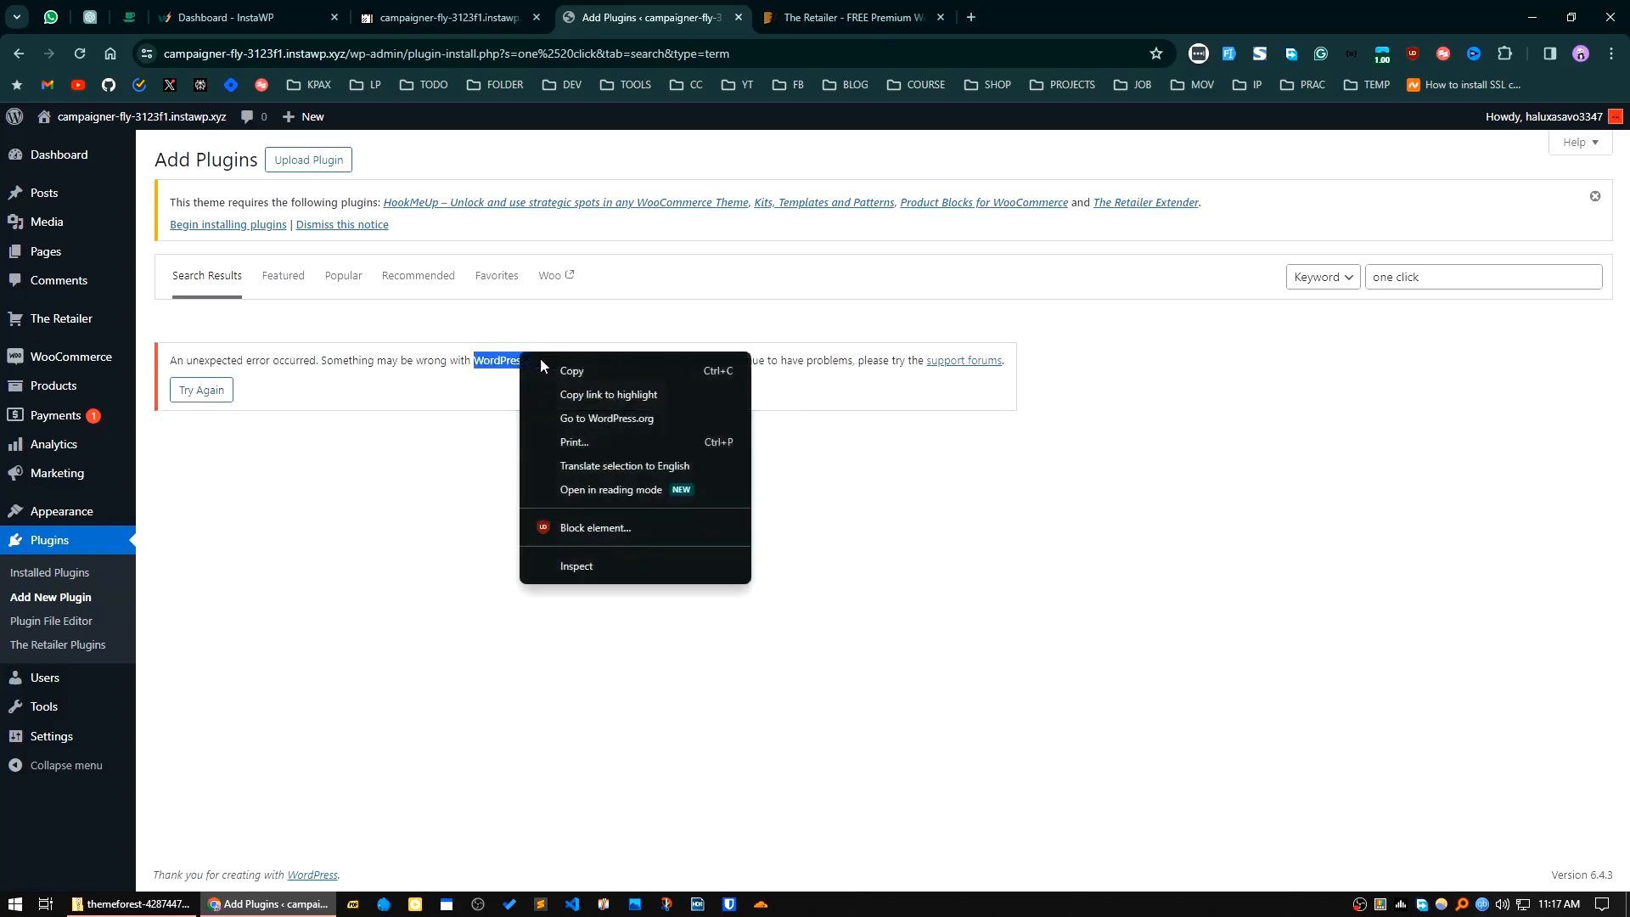
{"action": "left_click", "coordinate": [608, 416]}
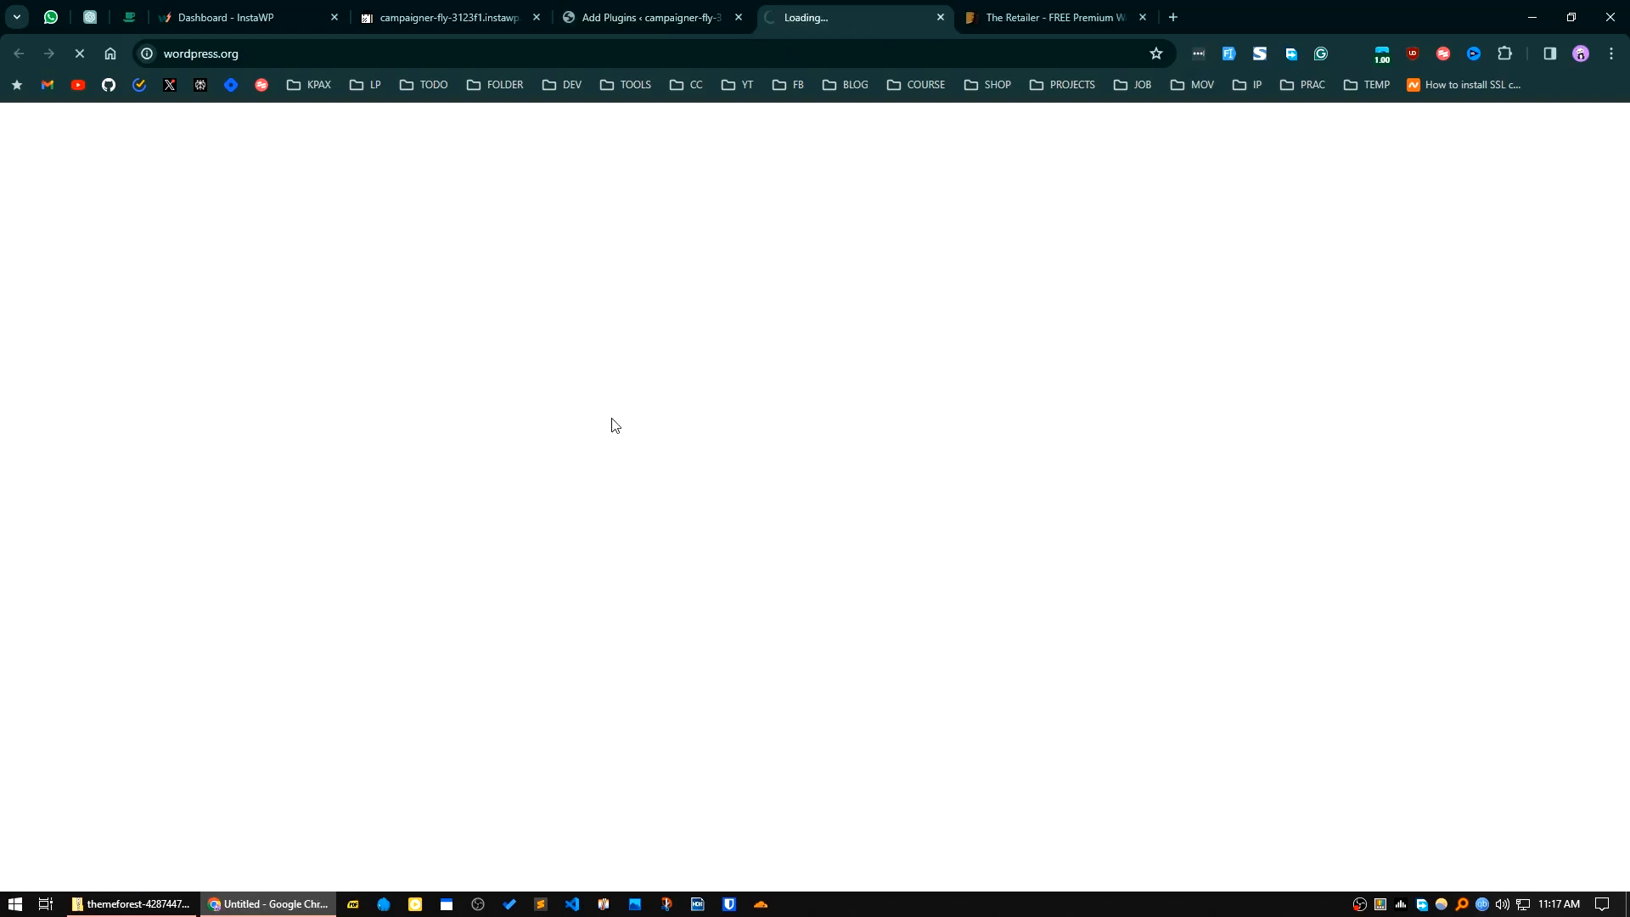
{"action": "left_click", "coordinate": [585, 9]}
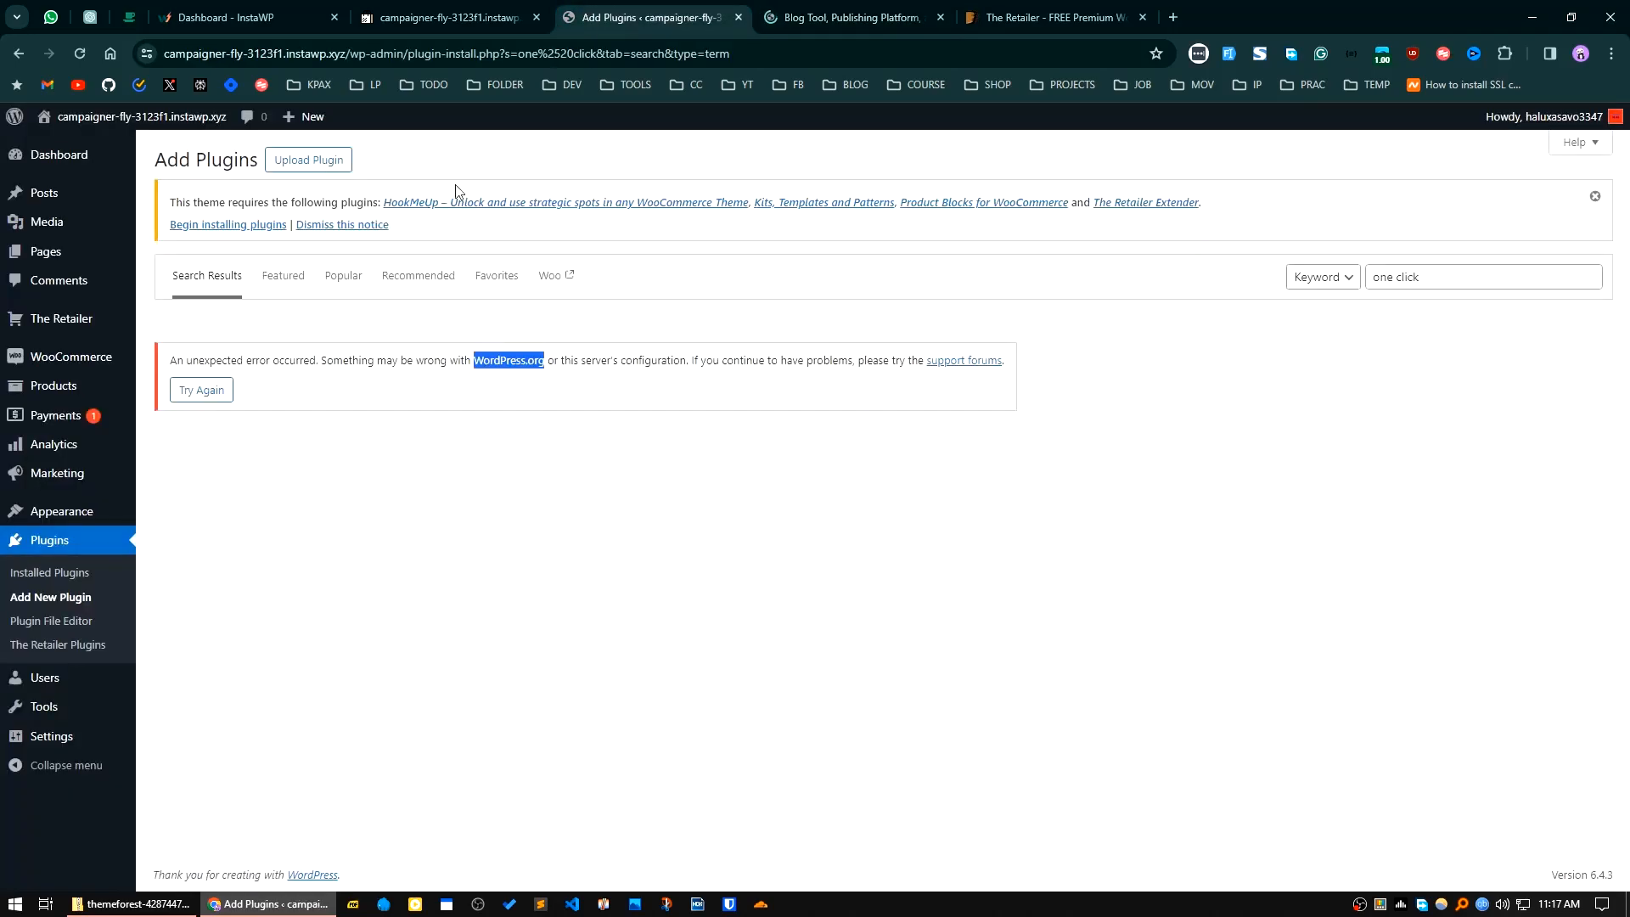
Step: Browse the featured plugins, then search for "one click" again and retry the search
{"action": "left_click", "coordinate": [438, 490]}
{"action": "left_click", "coordinate": [284, 275]}
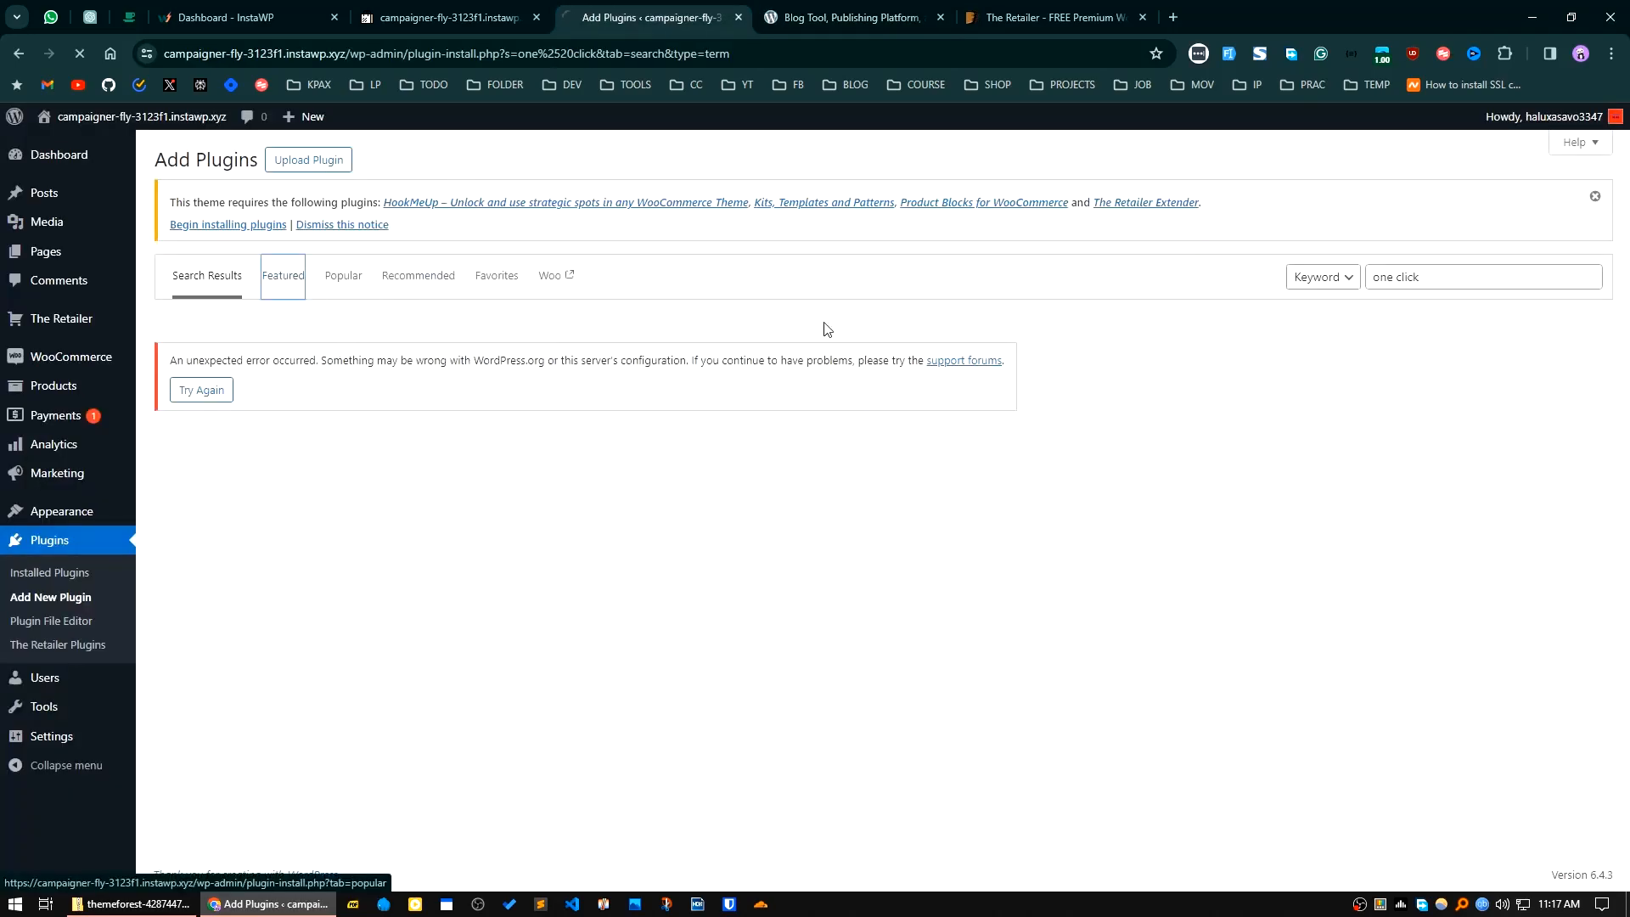
{"action": "left_click", "coordinate": [1457, 273]}
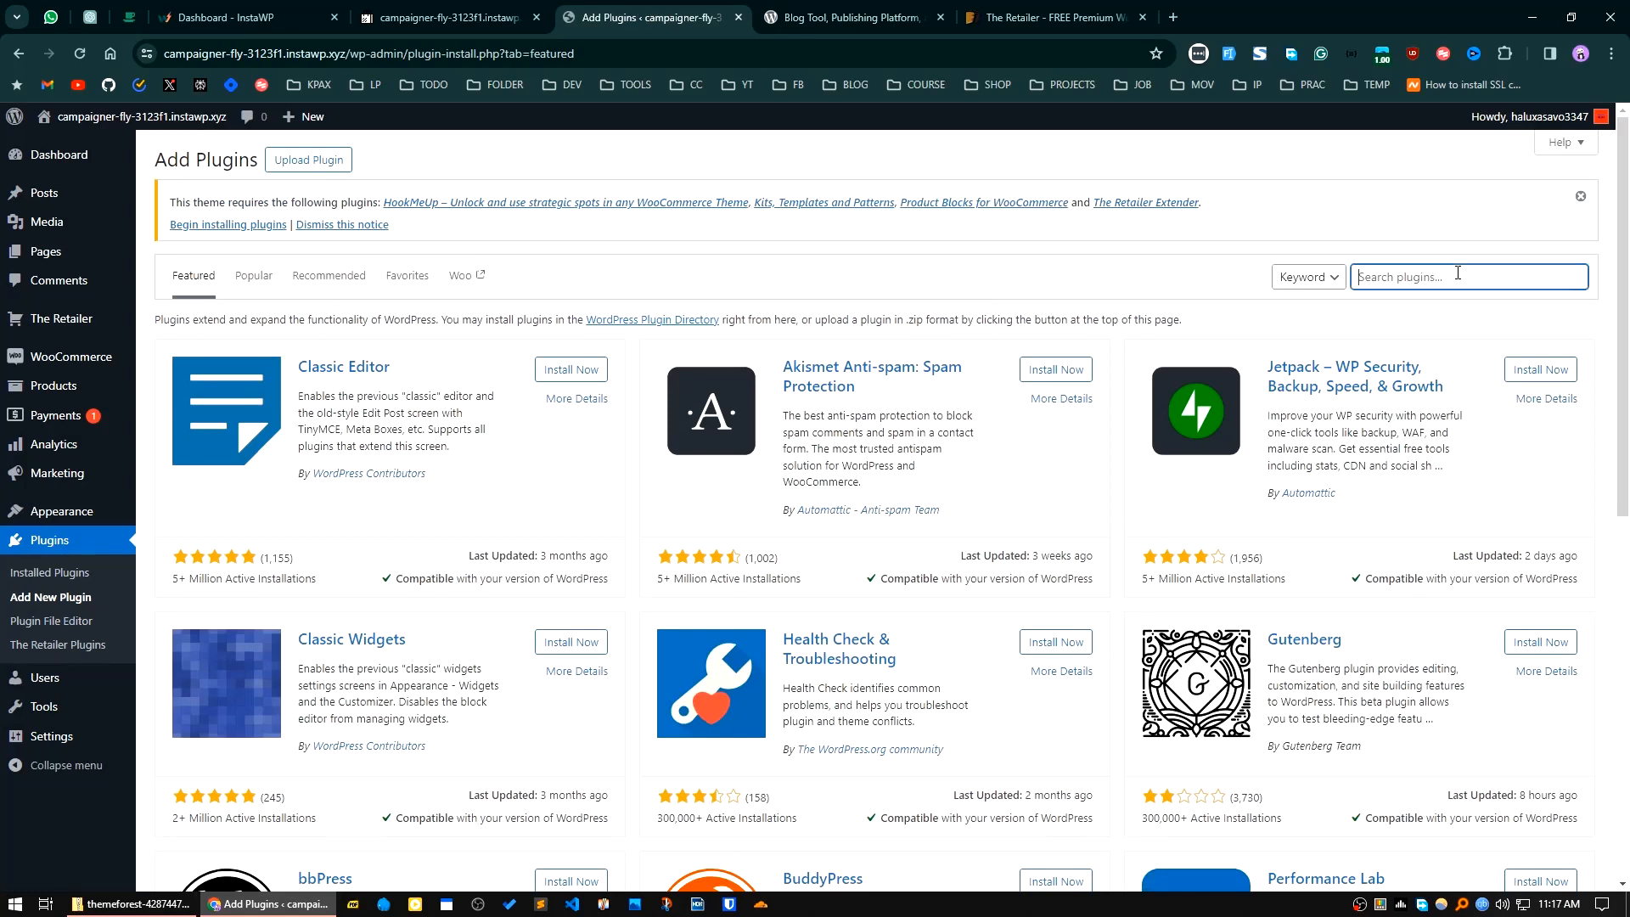
{"action": "type", "text": "one click"}
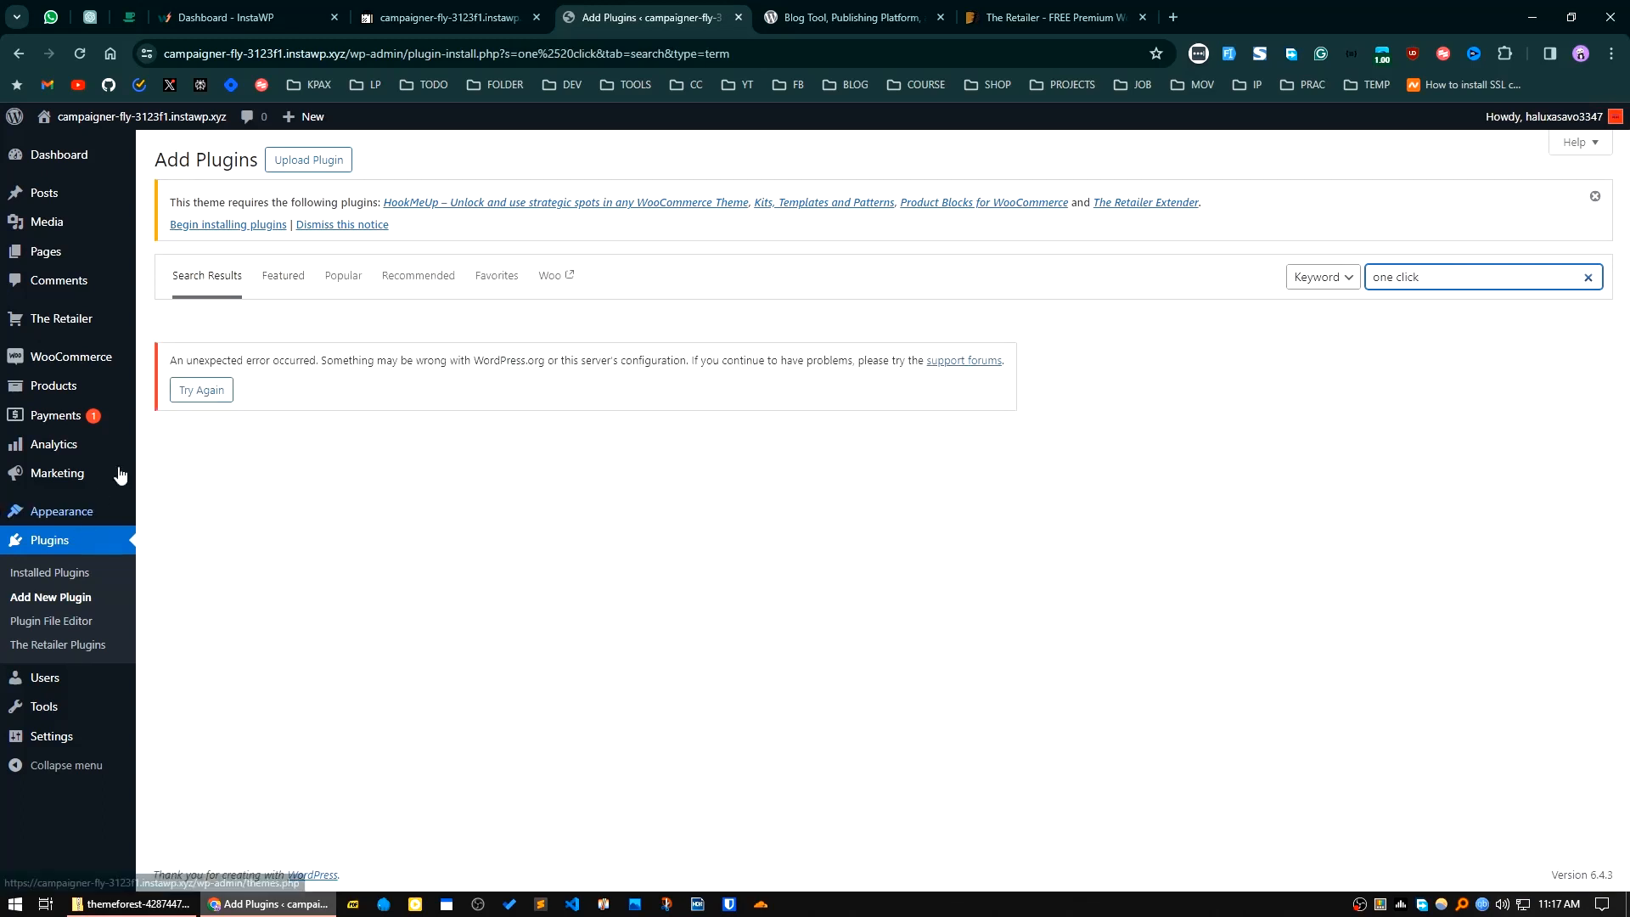
{"action": "left_click", "coordinate": [183, 390]}
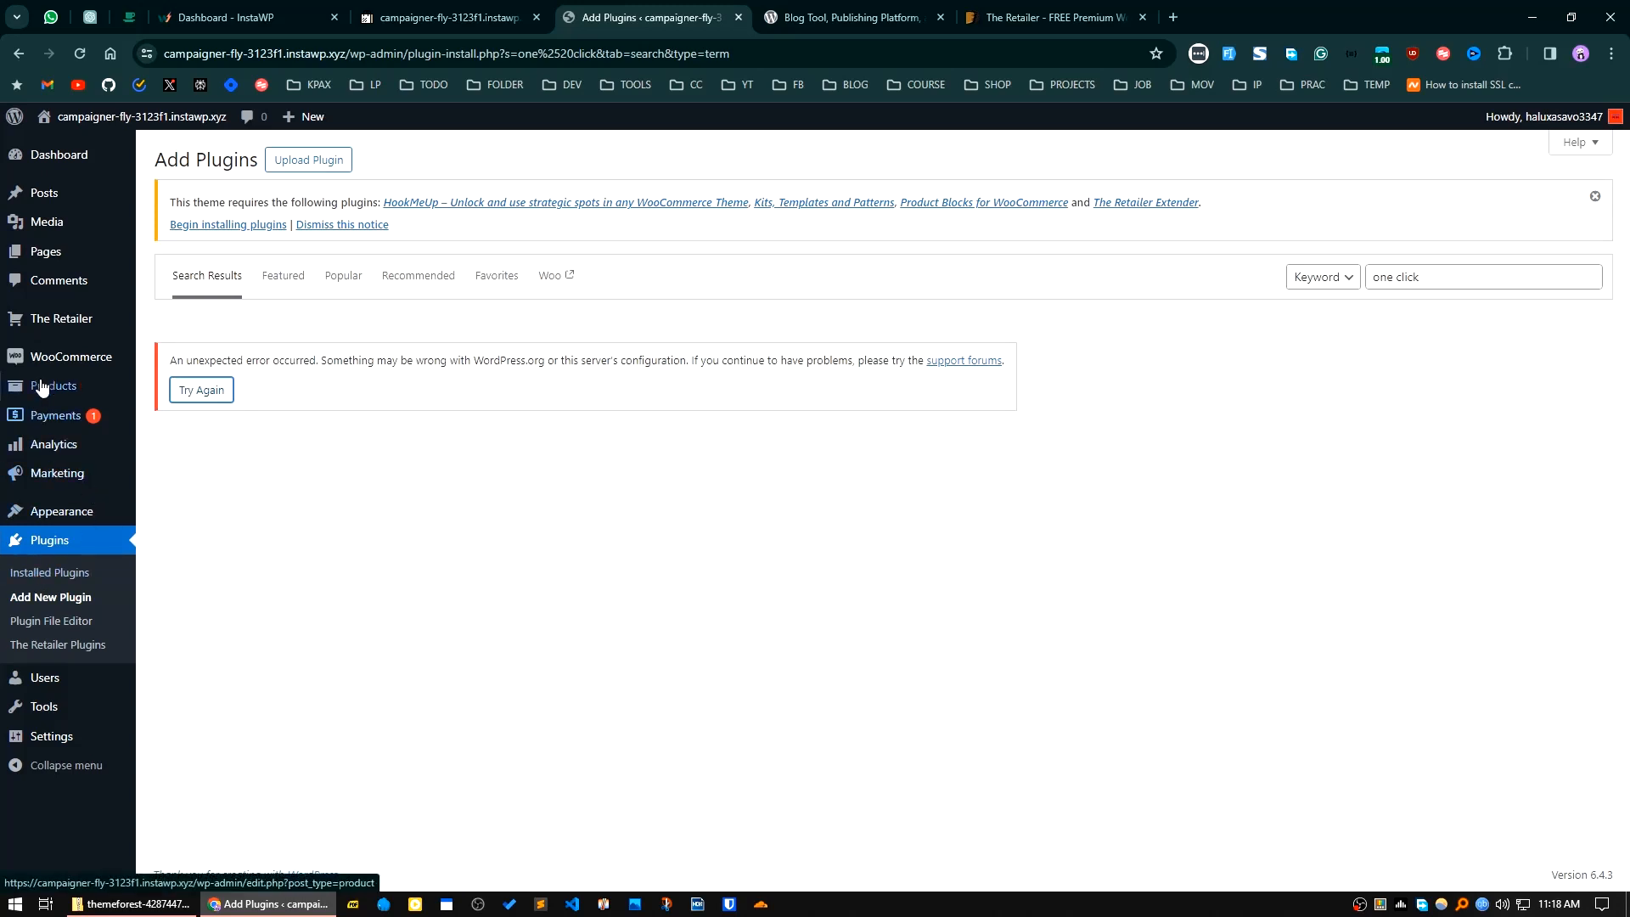
Step: Open the installed themes, activate Twenty Twenty-Four and close the WordPress.org tab
{"action": "mouse_move", "coordinate": [60, 329]}
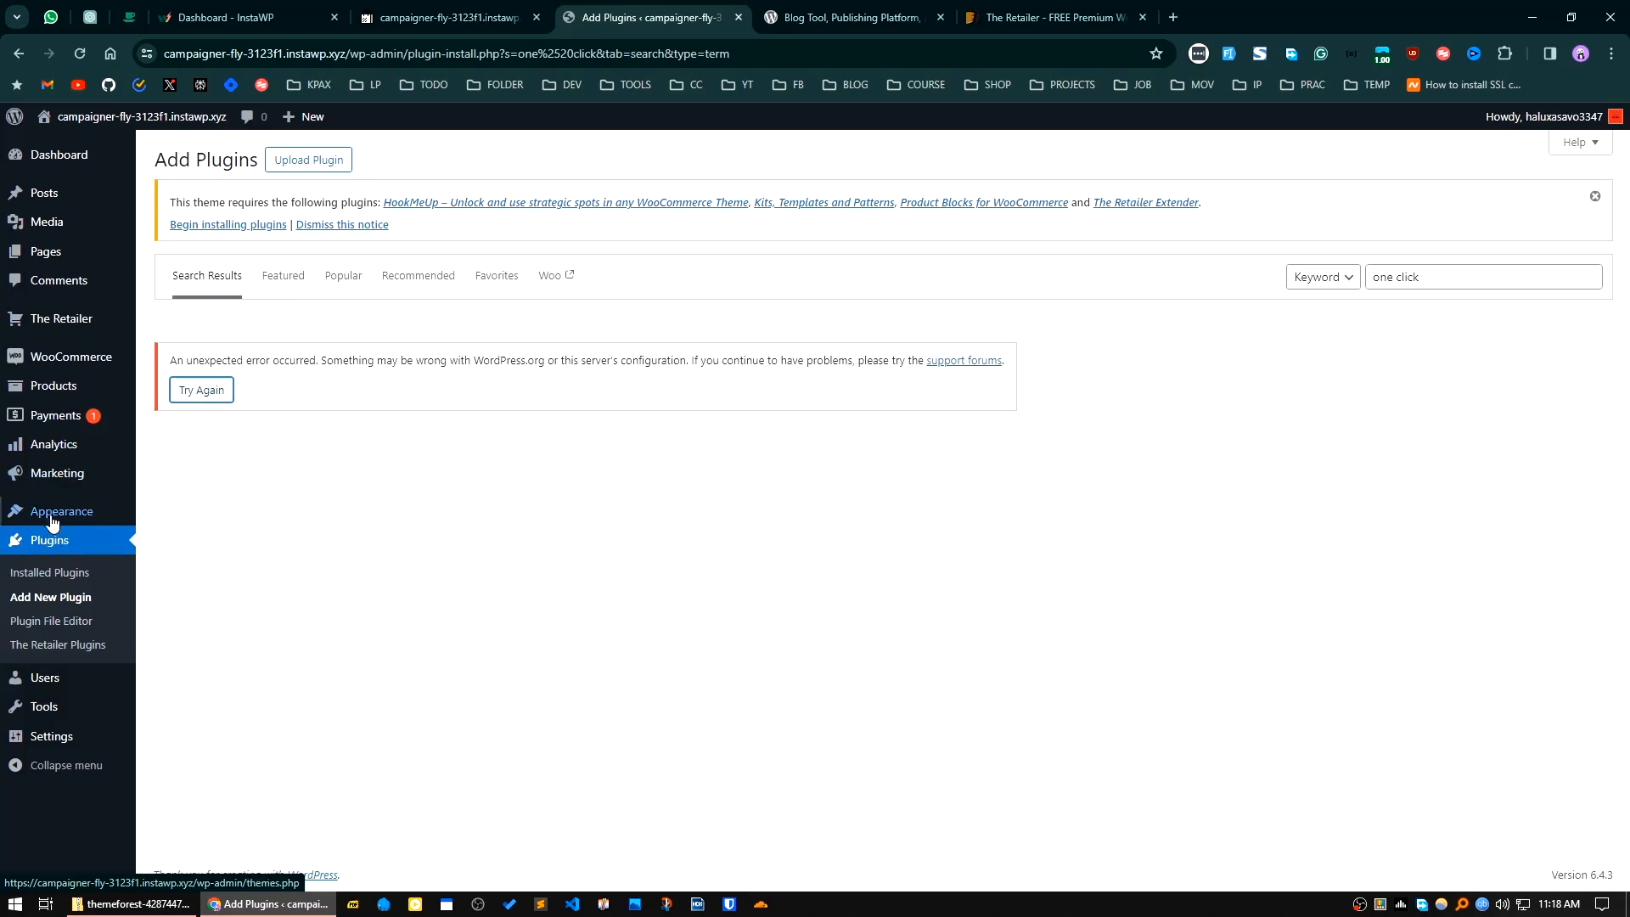
{"action": "mouse_move", "coordinate": [59, 515]}
{"action": "left_click", "coordinate": [170, 515]}
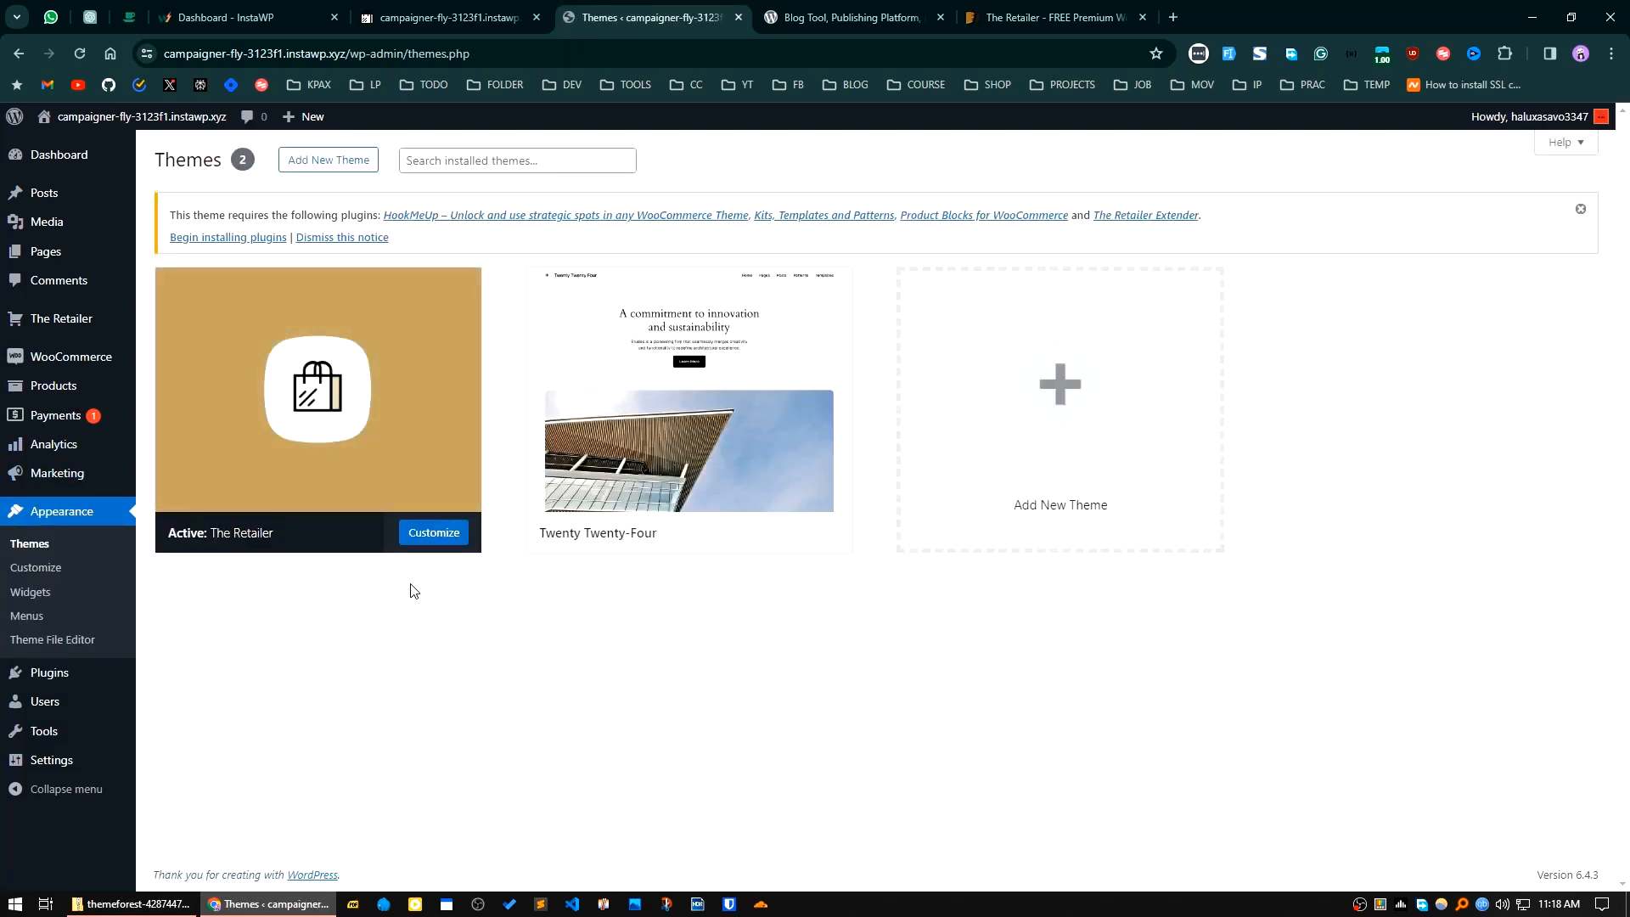
{"action": "left_click", "coordinate": [724, 543]}
{"action": "left_click", "coordinate": [940, 18]}
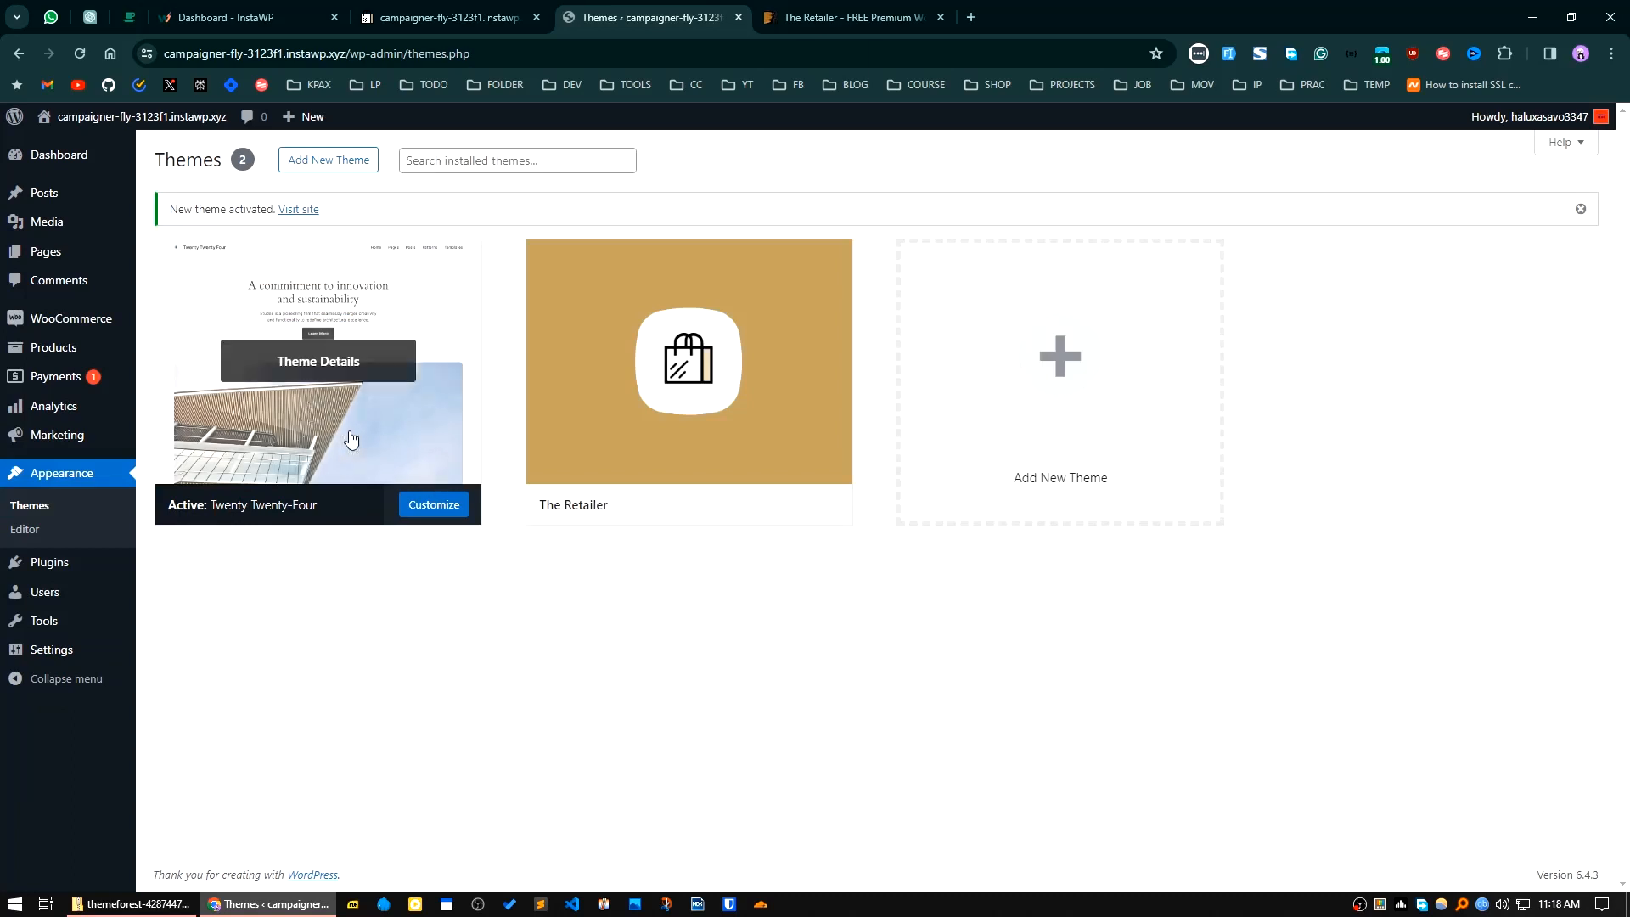
Step: Delete The Retailer theme from the installed themes and accept the deletion
{"action": "mouse_move", "coordinate": [648, 487]}
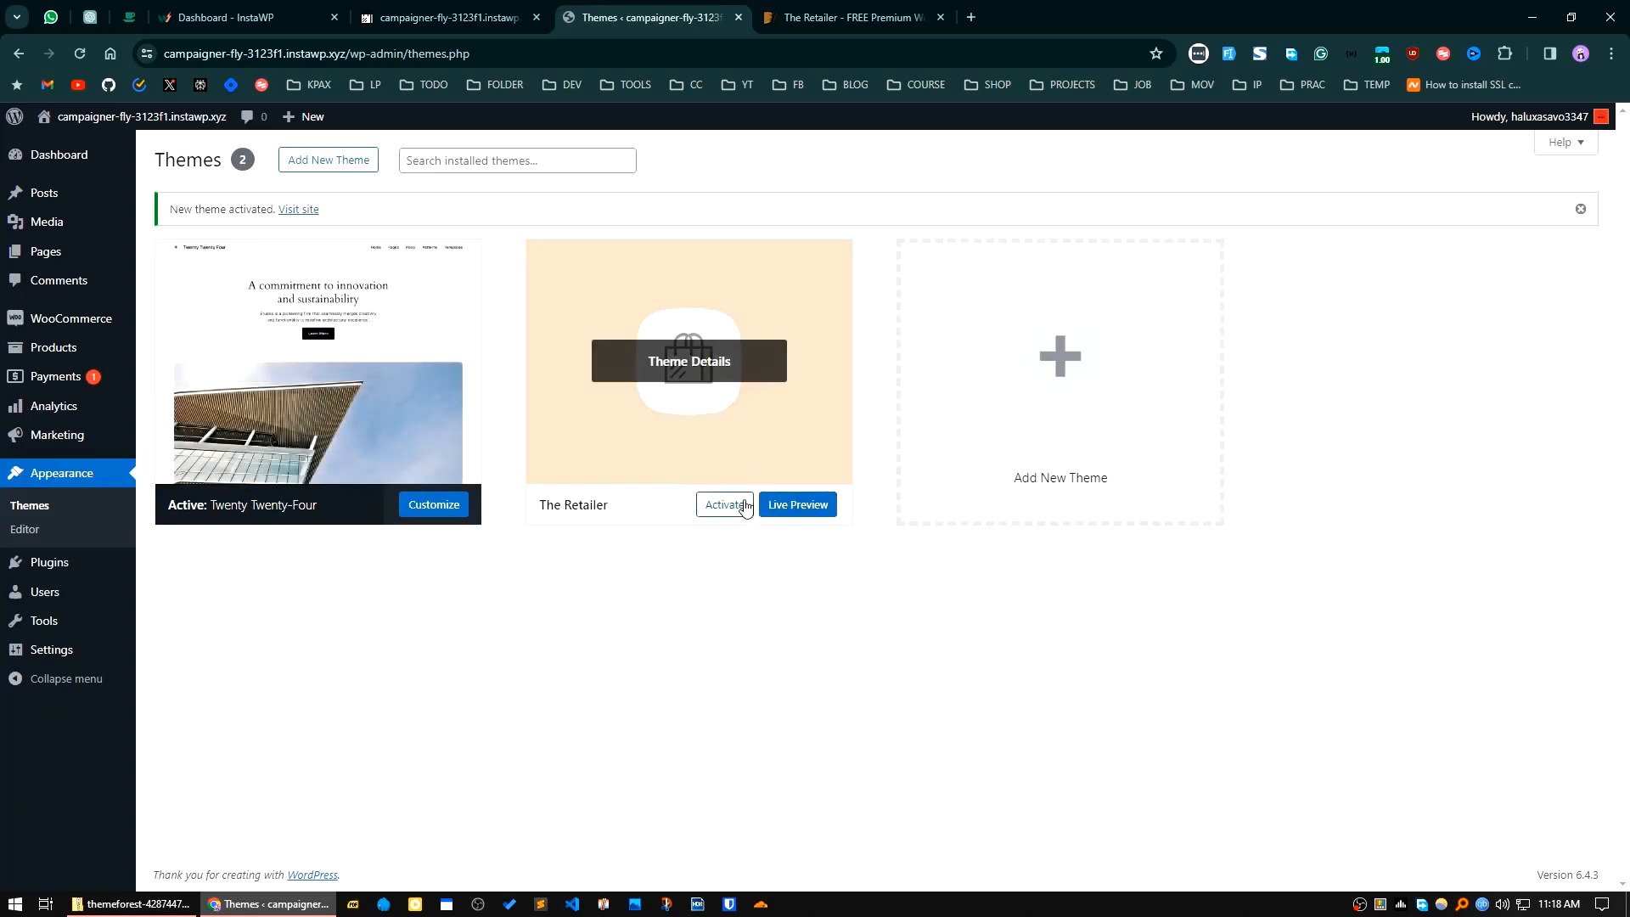
{"action": "left_click", "coordinate": [724, 353]}
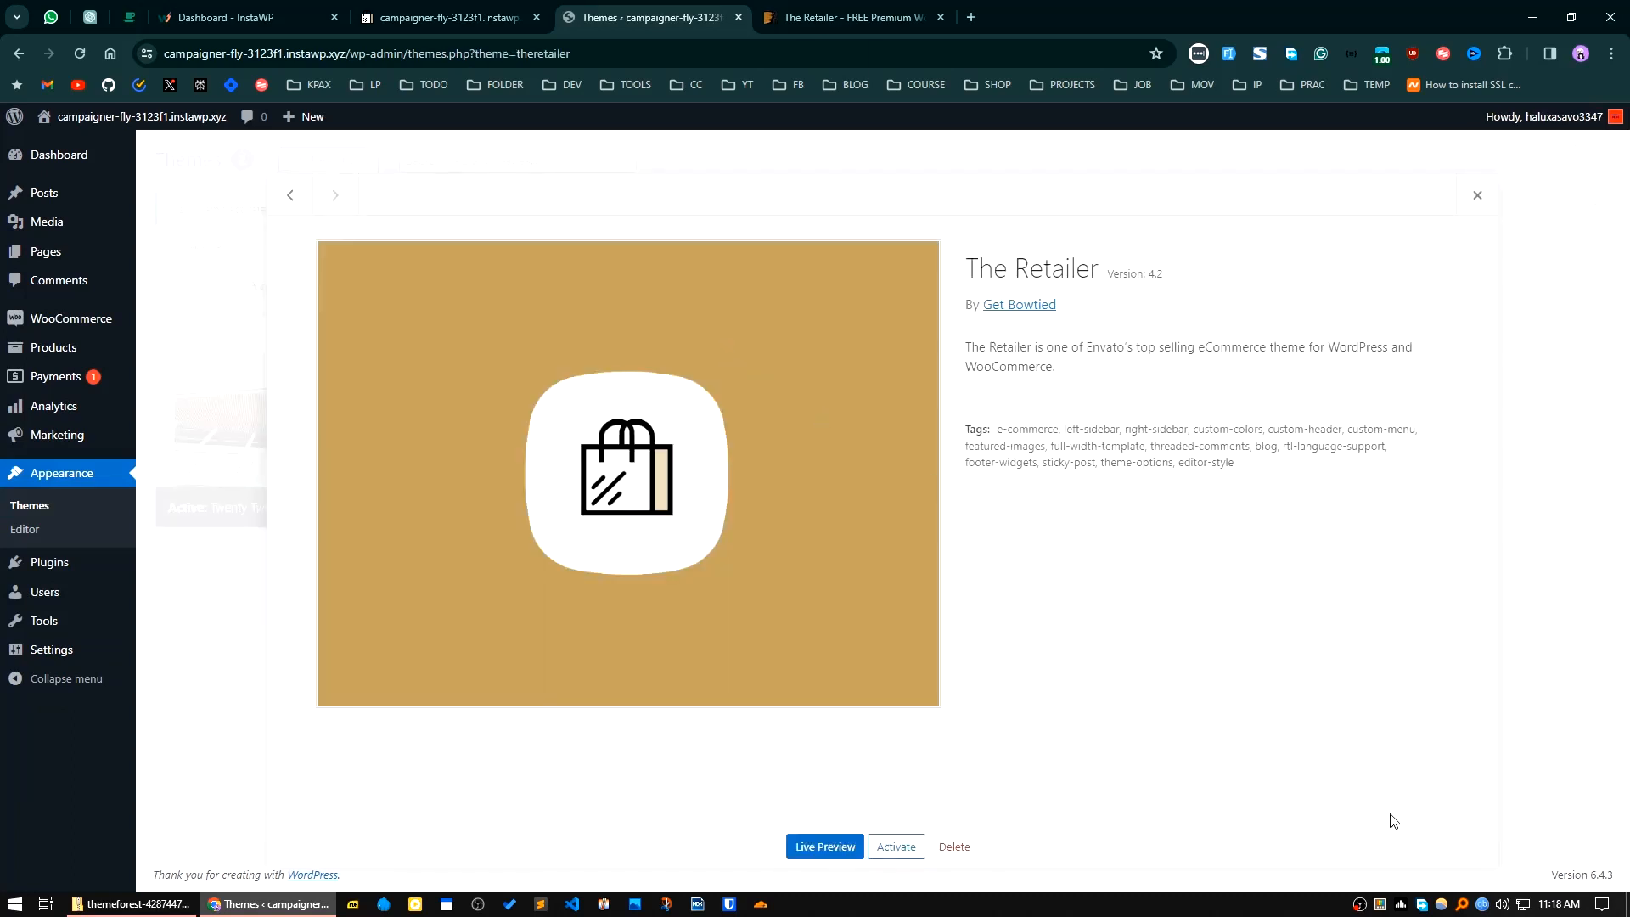
{"action": "left_click", "coordinate": [954, 846]}
{"action": "left_click", "coordinate": [890, 196]}
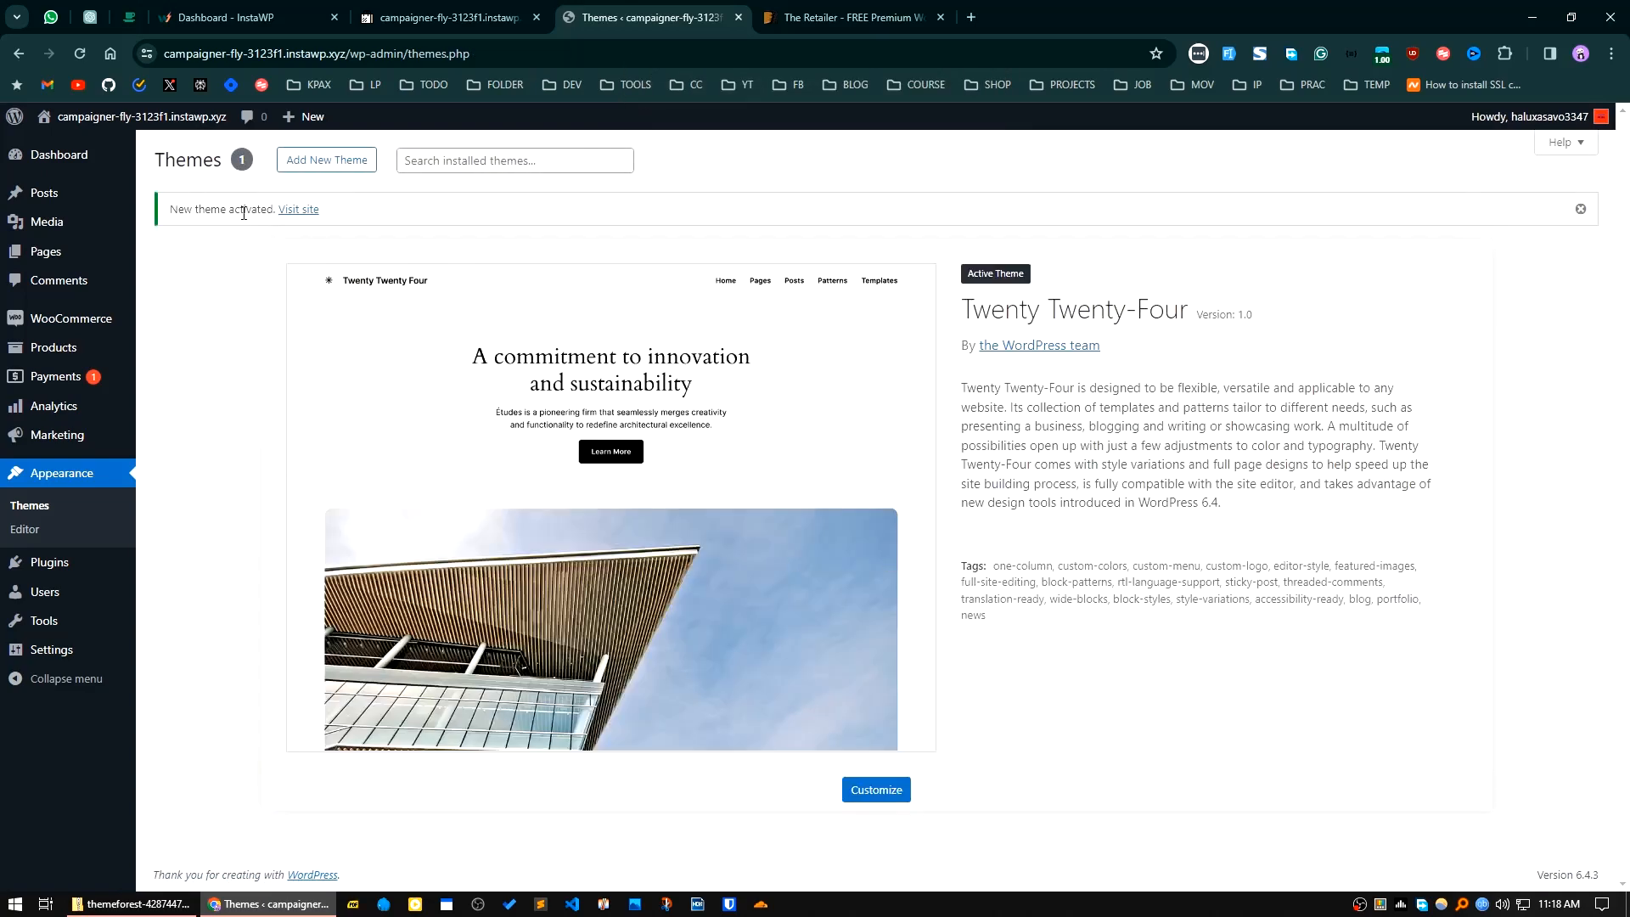
Step: Upload theretailer.zip from the Downloadz folder as a new theme, install it and activate it
{"action": "left_click", "coordinate": [343, 160]}
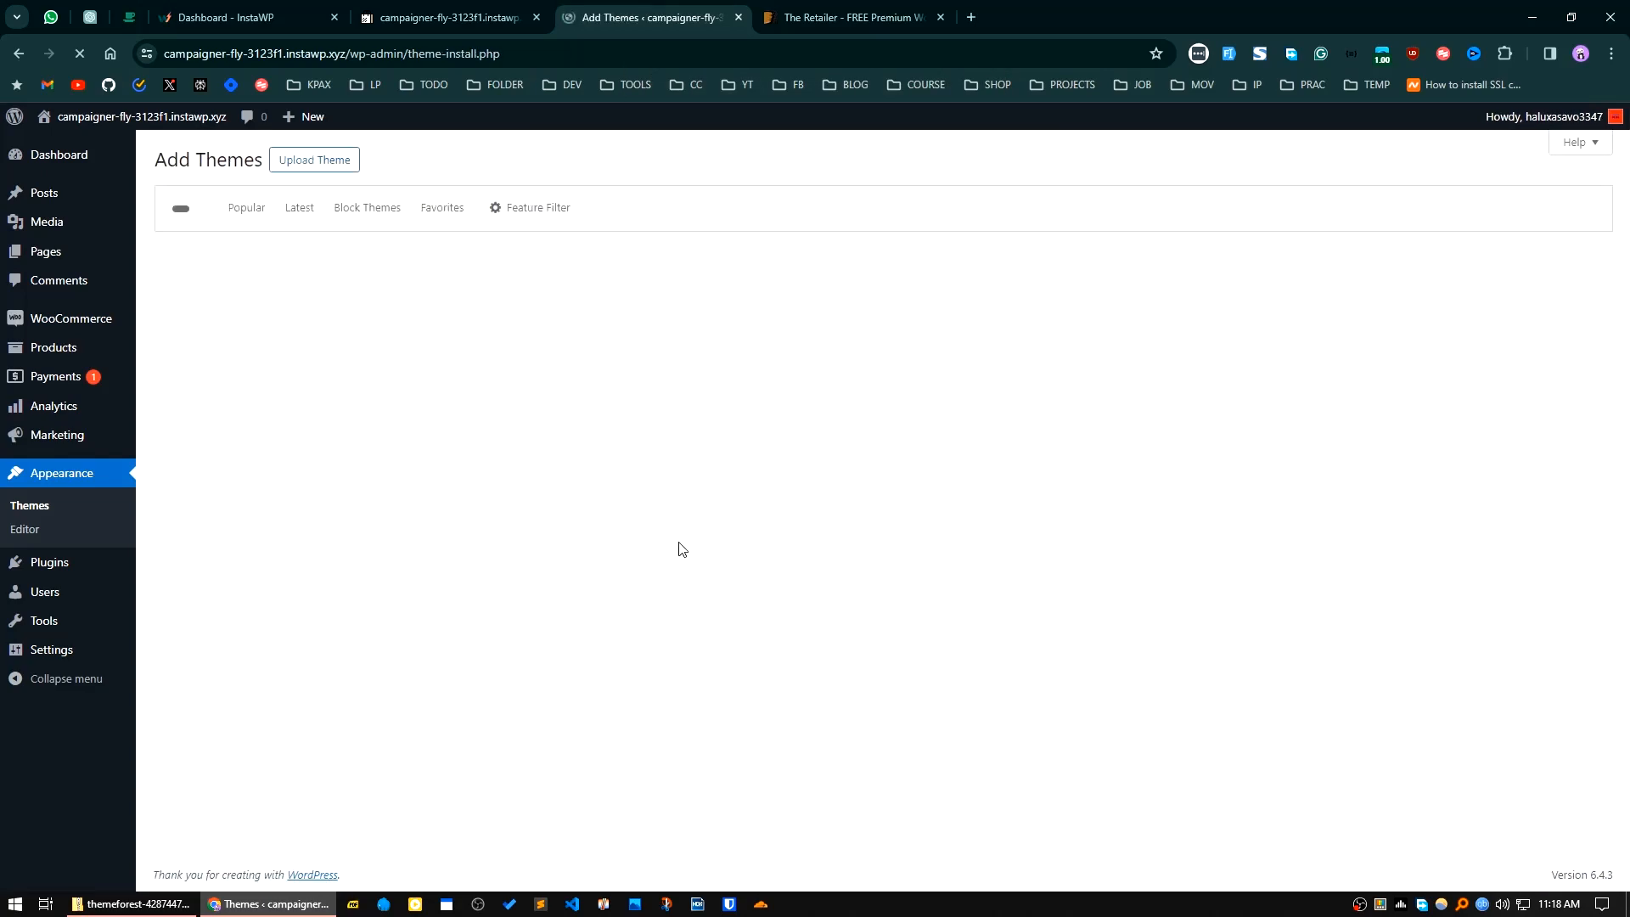
{"action": "left_click", "coordinate": [330, 165]}
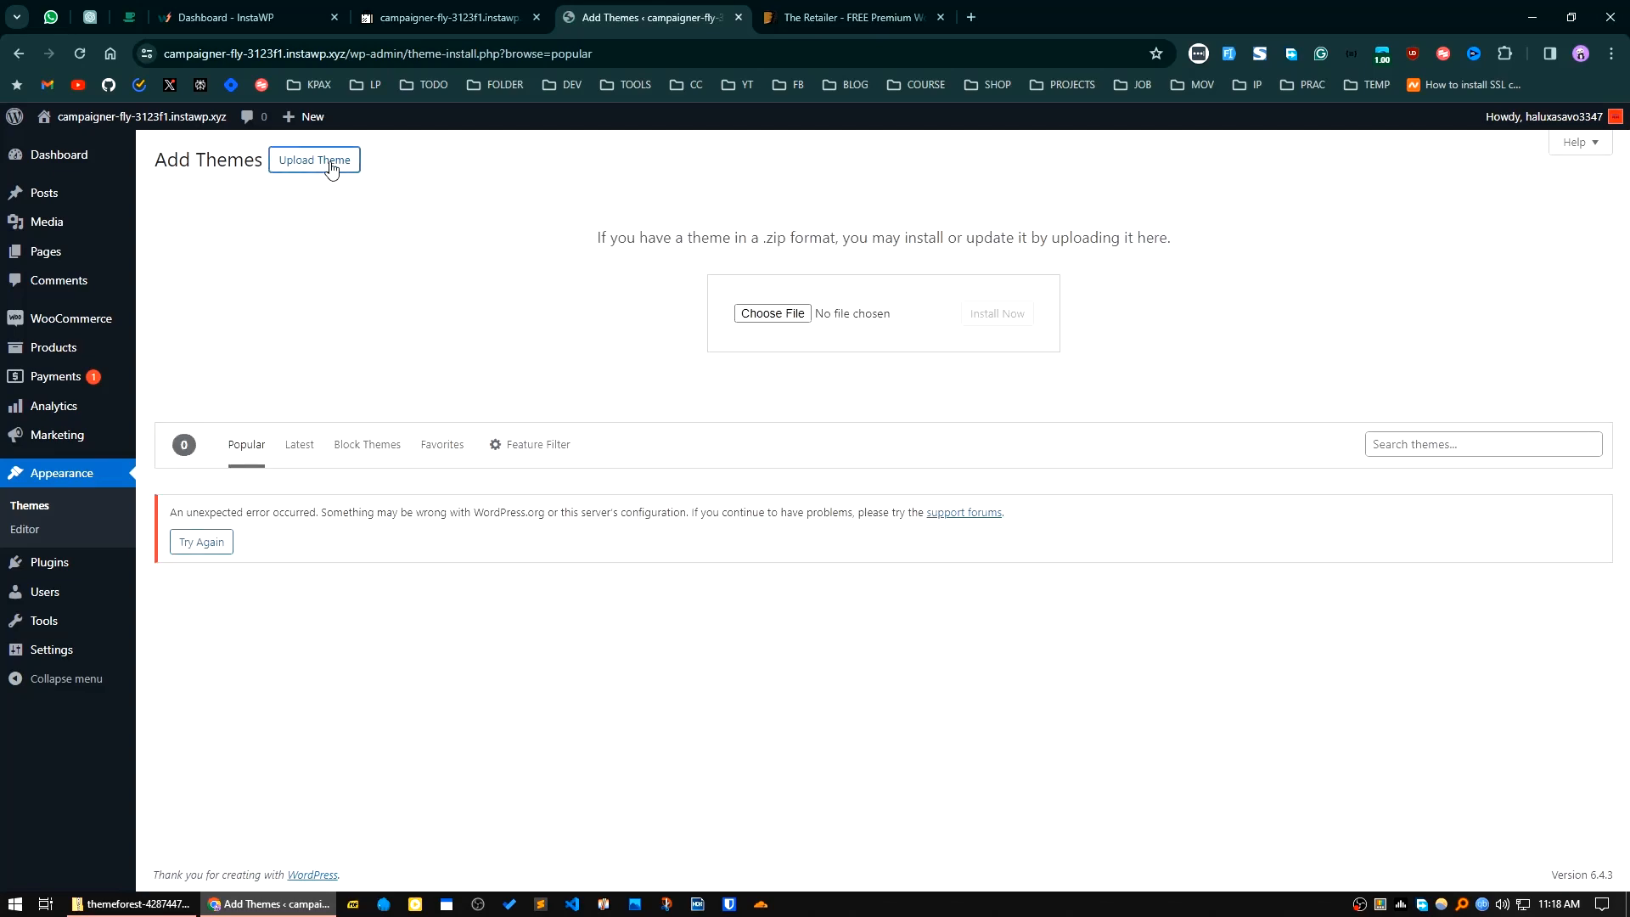
{"action": "left_click", "coordinate": [770, 313]}
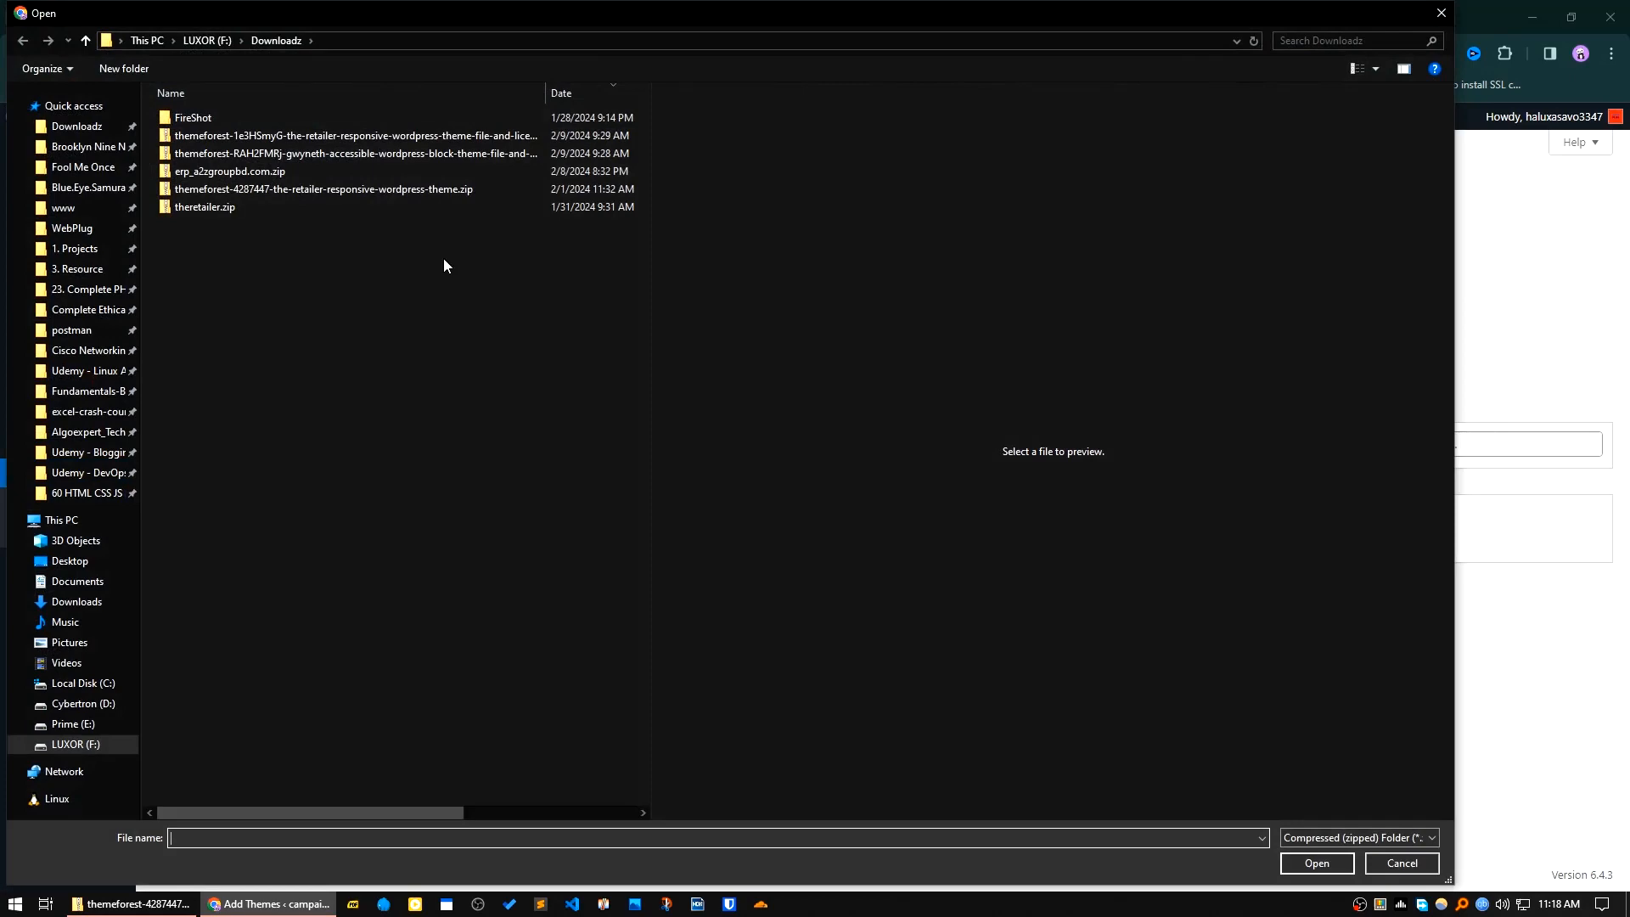
{"action": "double_click", "coordinate": [203, 210]}
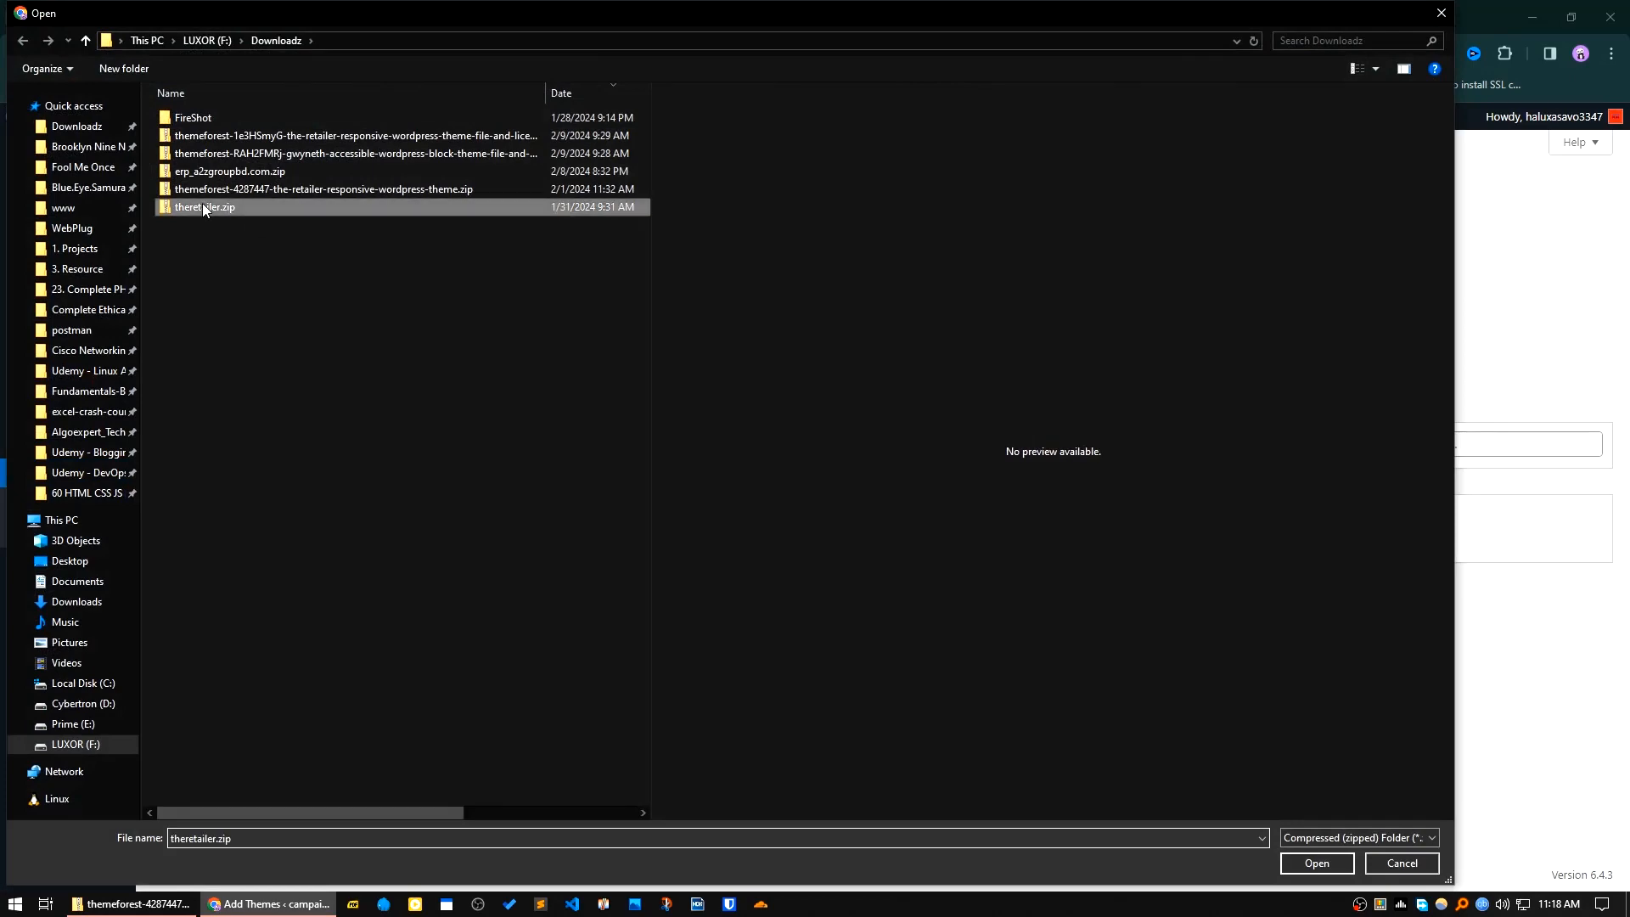
{"action": "left_click", "coordinate": [1010, 317]}
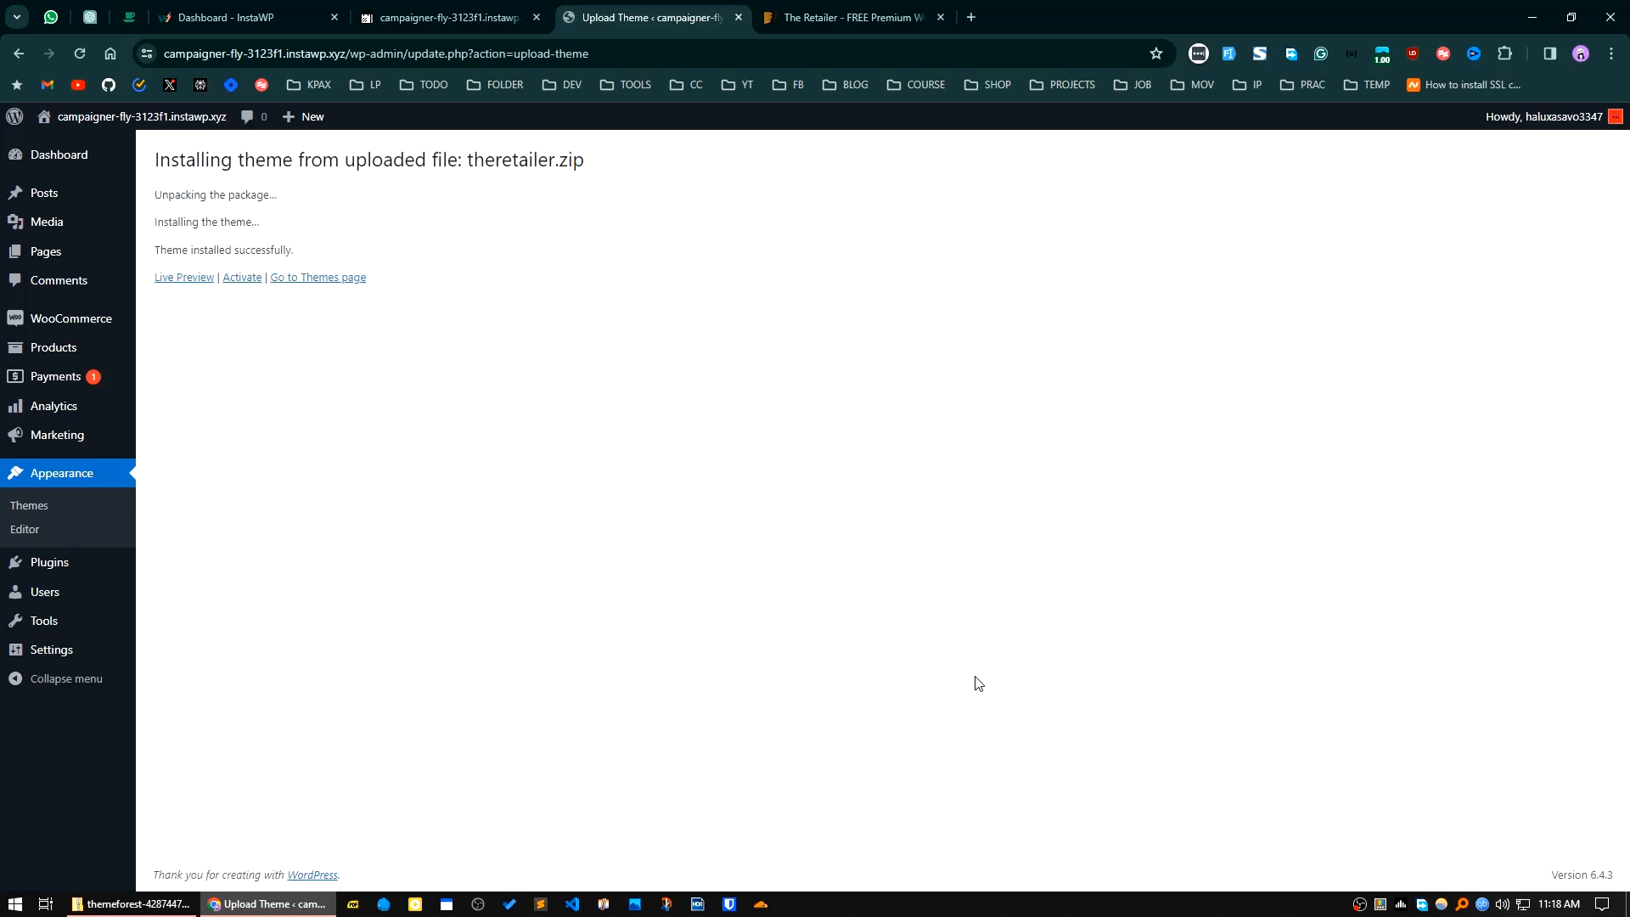
{"action": "left_click", "coordinate": [243, 278]}
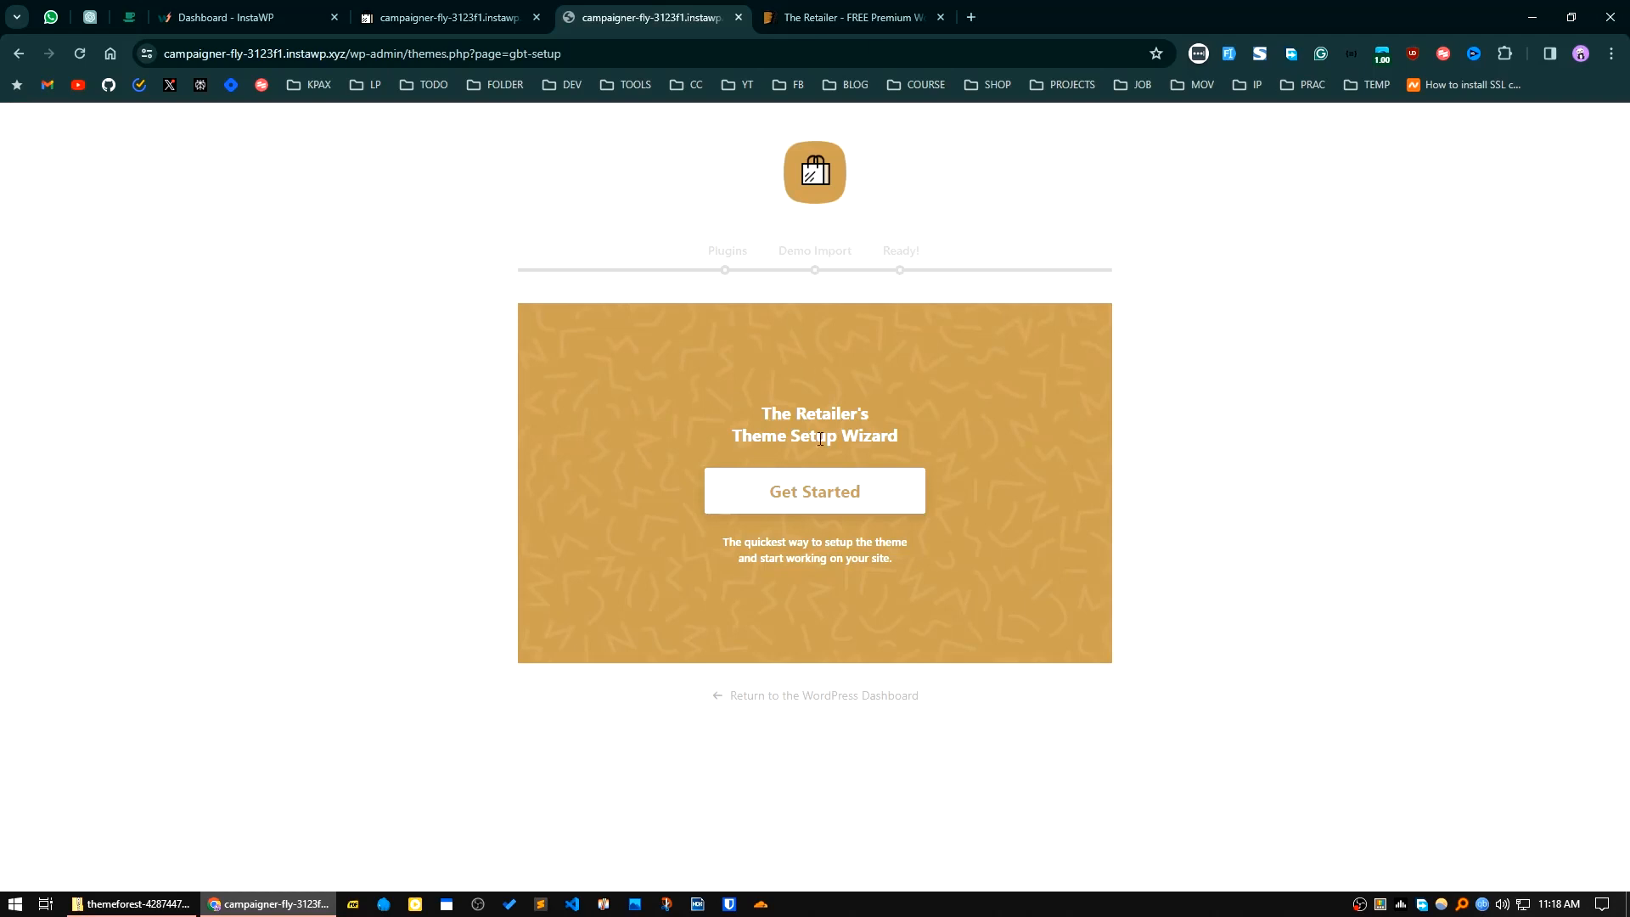
Step: Start The Retailer's setup wizard, run and retry the required plugin installation, and skip ahead to Demo Content Import
{"action": "left_click", "coordinate": [808, 504]}
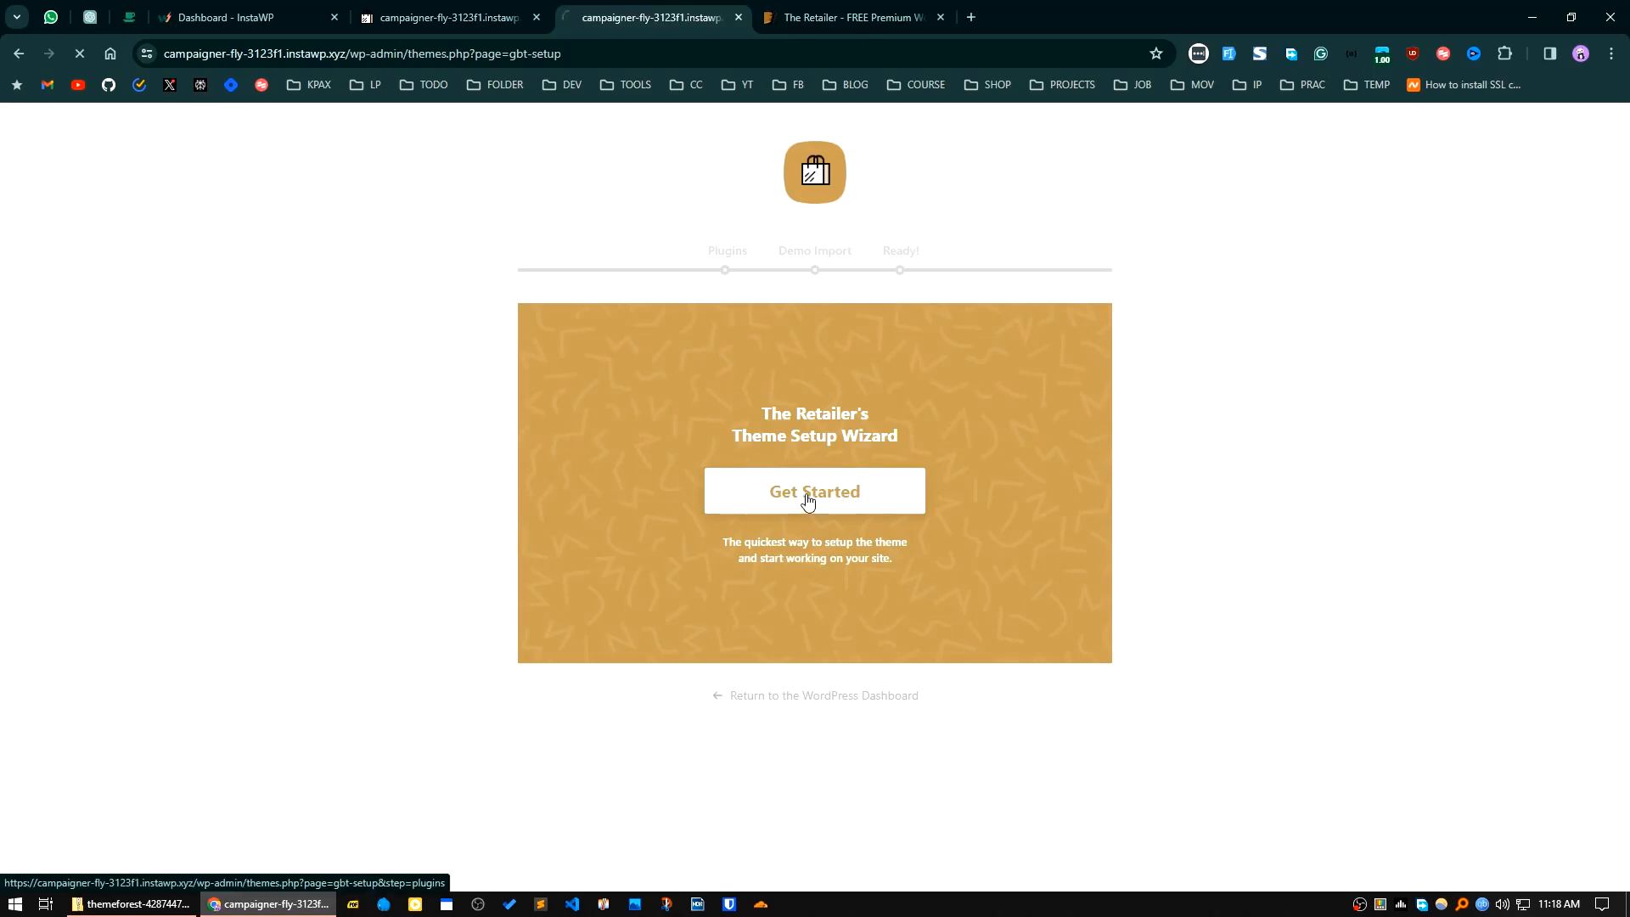
{"action": "scroll", "coordinate": [832, 535], "scroll_direction": "down", "scroll_amount": 2}
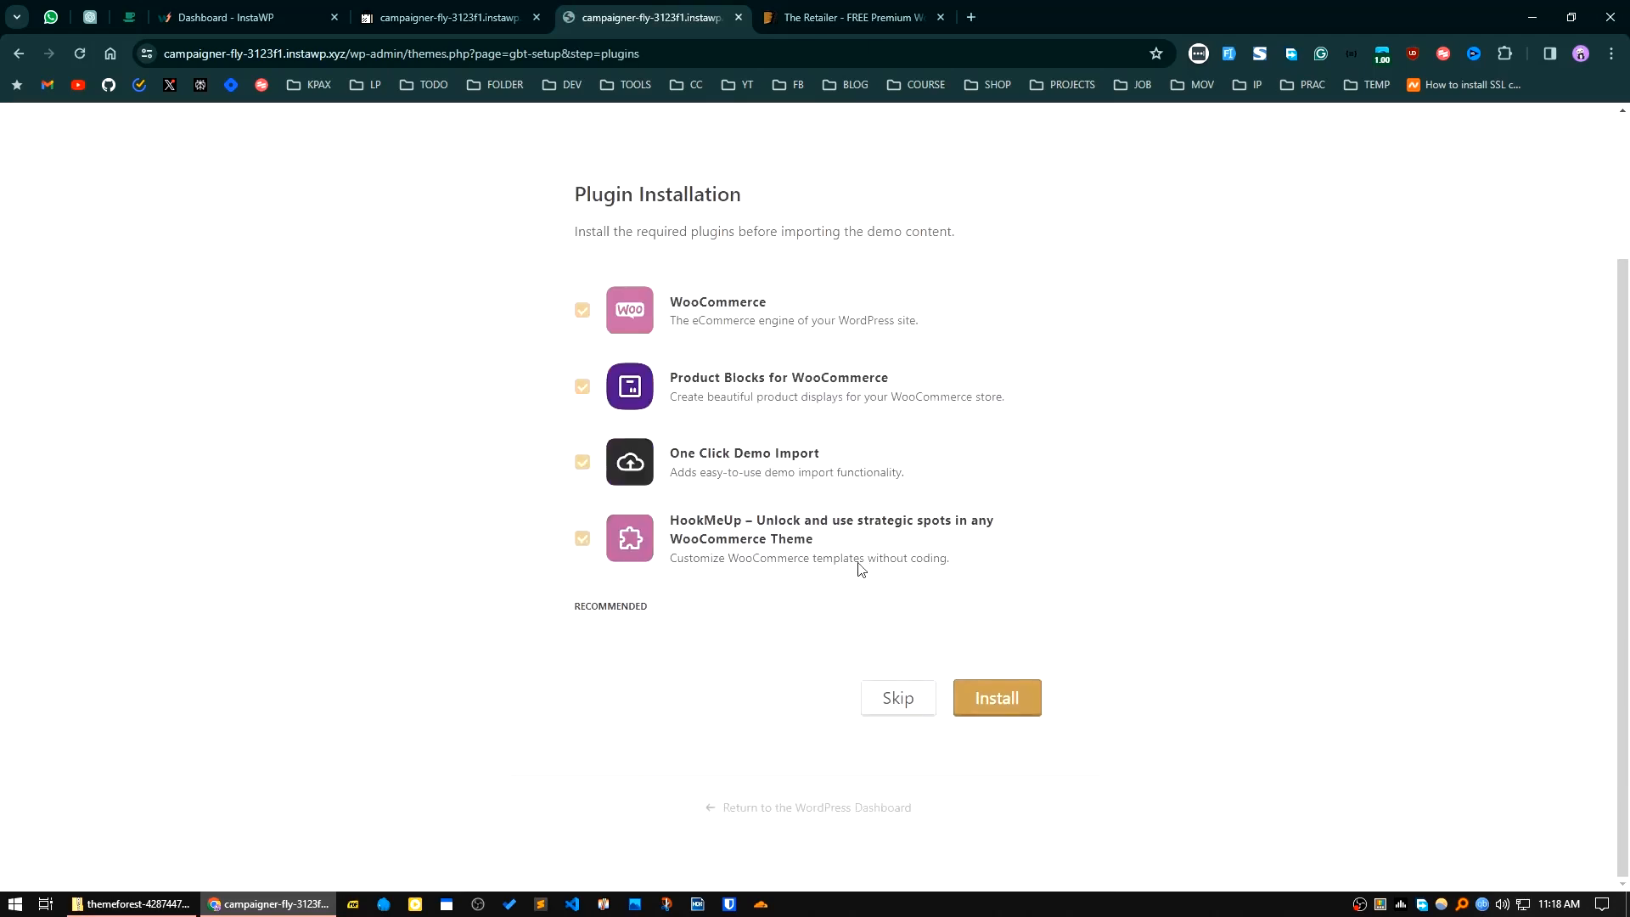
{"action": "left_click", "coordinate": [984, 704]}
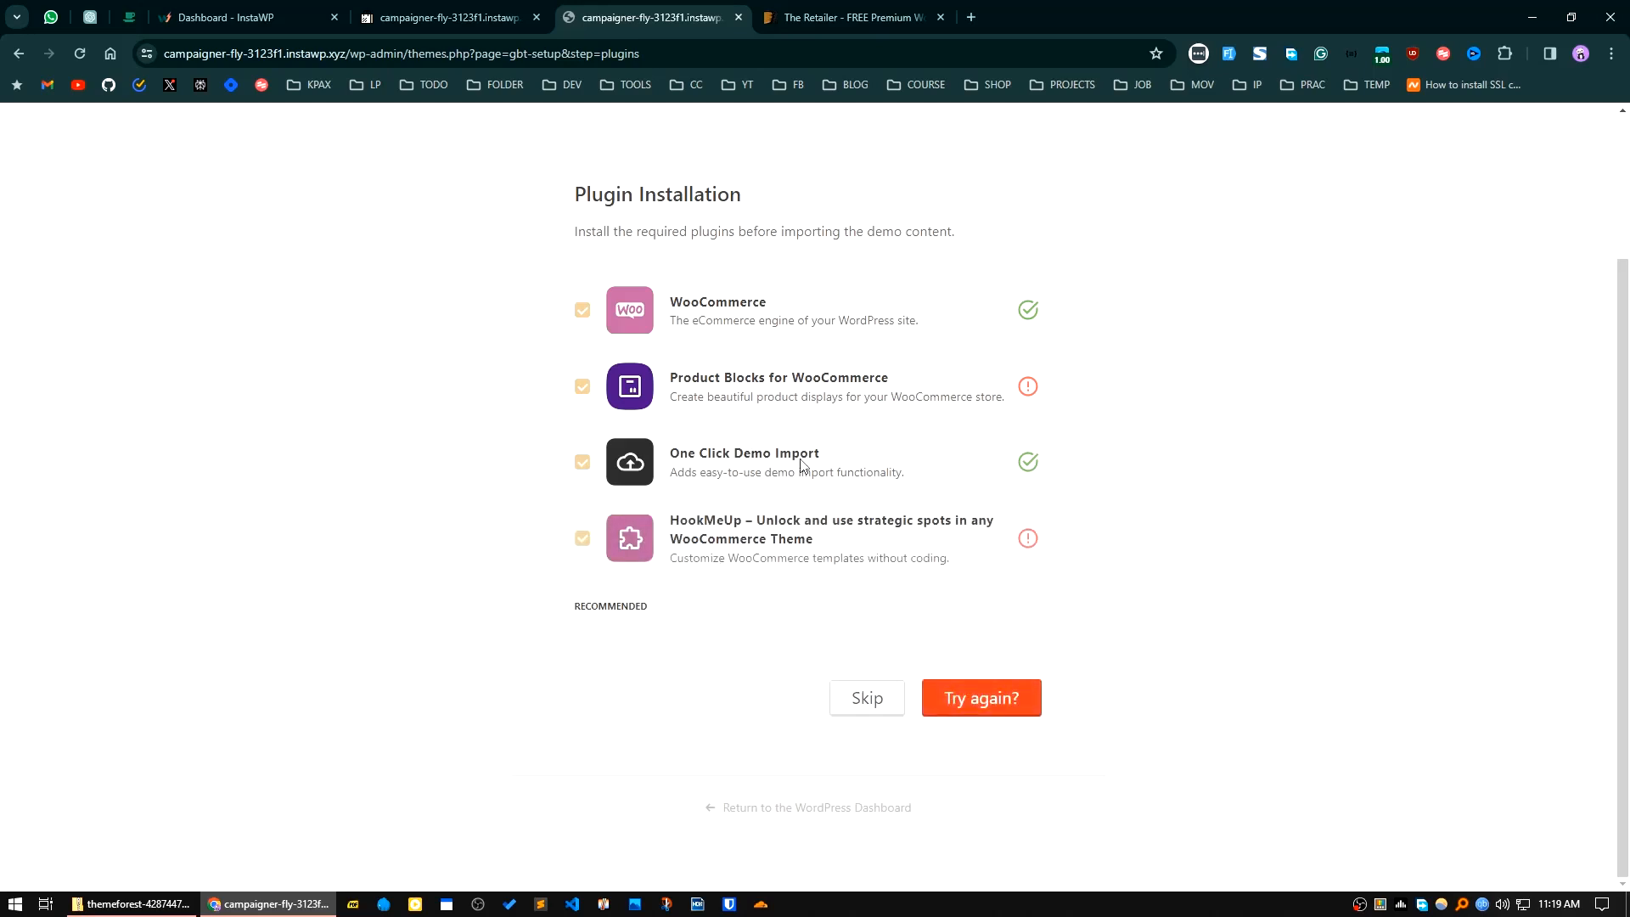
{"action": "left_click", "coordinate": [988, 699]}
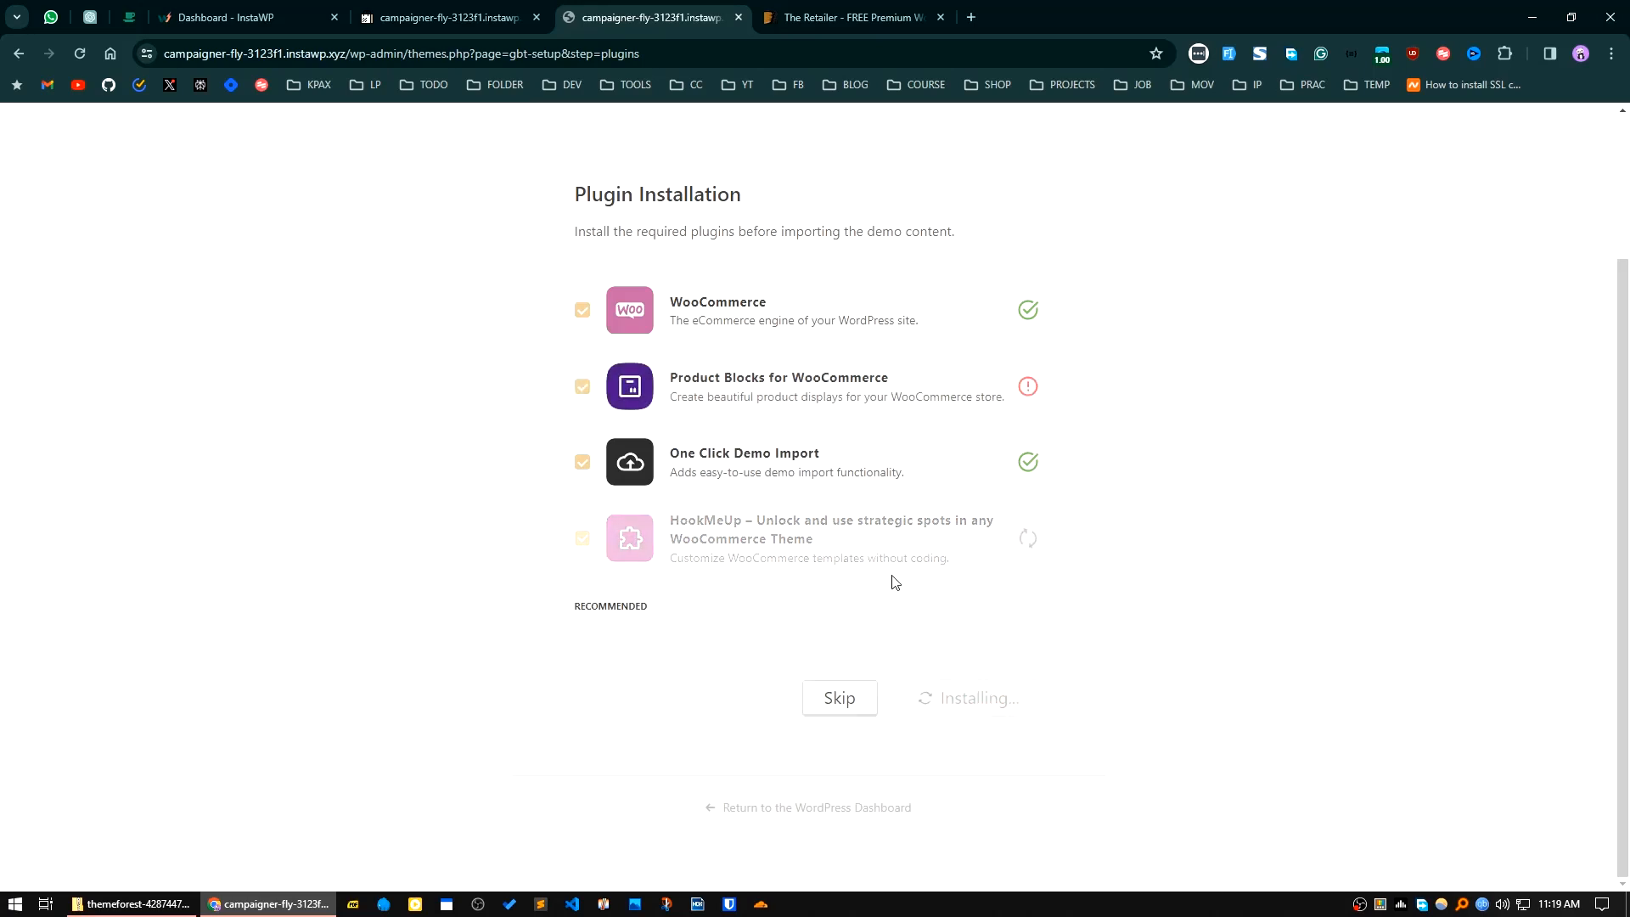
{"action": "left_click", "coordinate": [864, 709]}
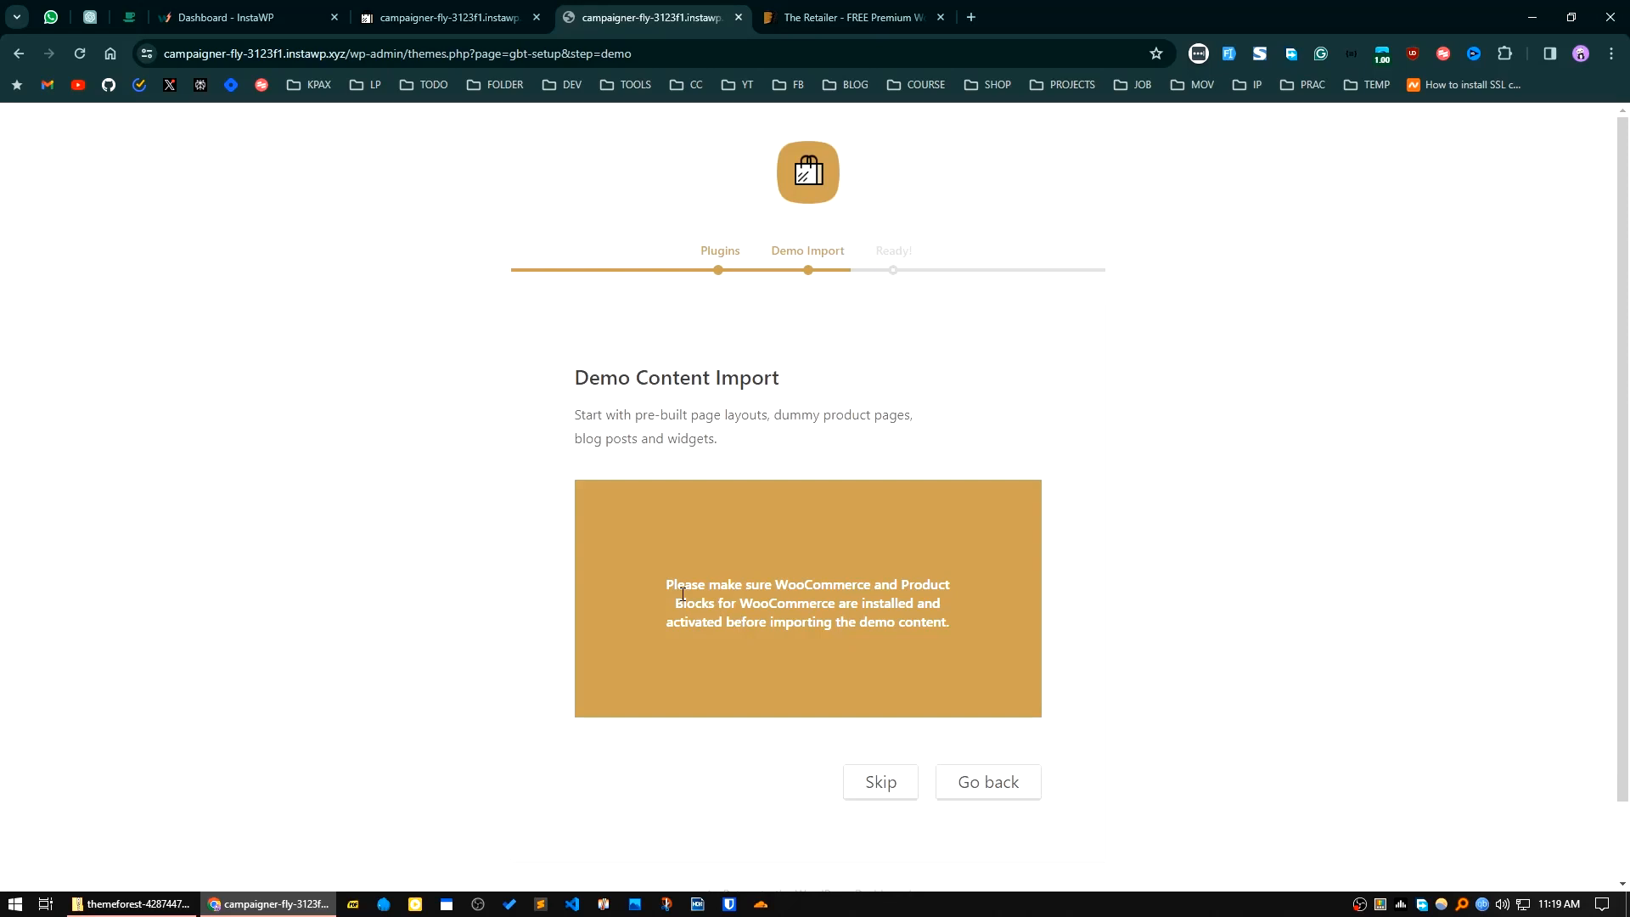
Step: Copy the plugin name "Product Blocks for WooCommerce" from the demo import notice
{"action": "left_click_drag", "start_coordinate": [902, 584], "coordinate": [839, 609]}
{"action": "right_click", "coordinate": [837, 608]}
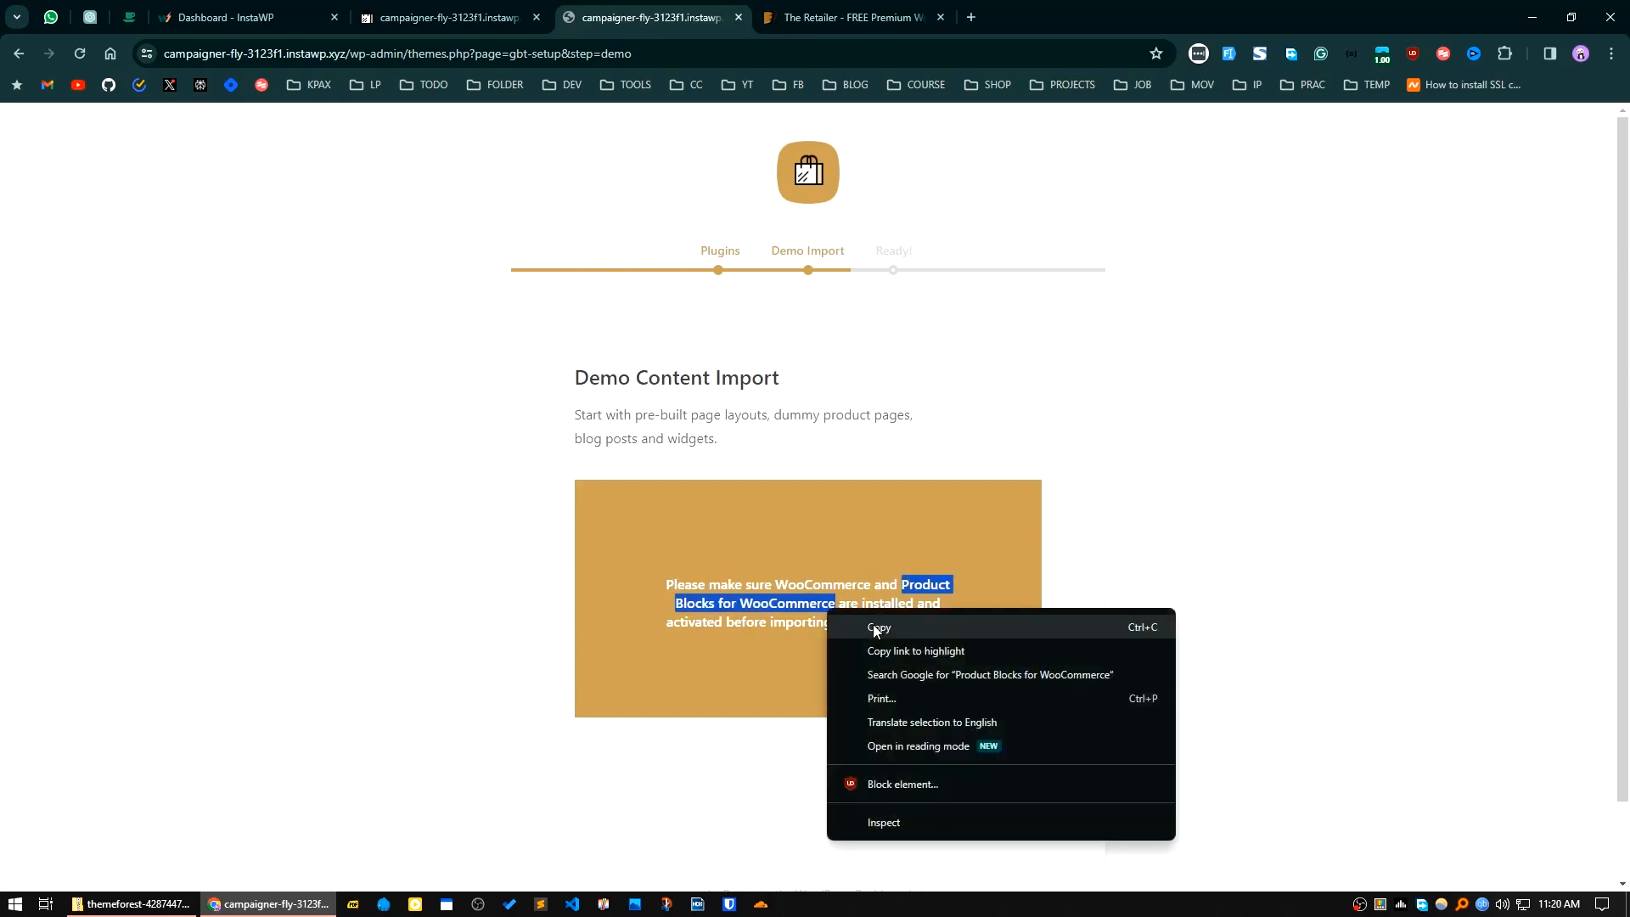
{"action": "left_click", "coordinate": [836, 627]}
{"action": "right_click", "coordinate": [802, 609]}
{"action": "left_click", "coordinate": [815, 618]}
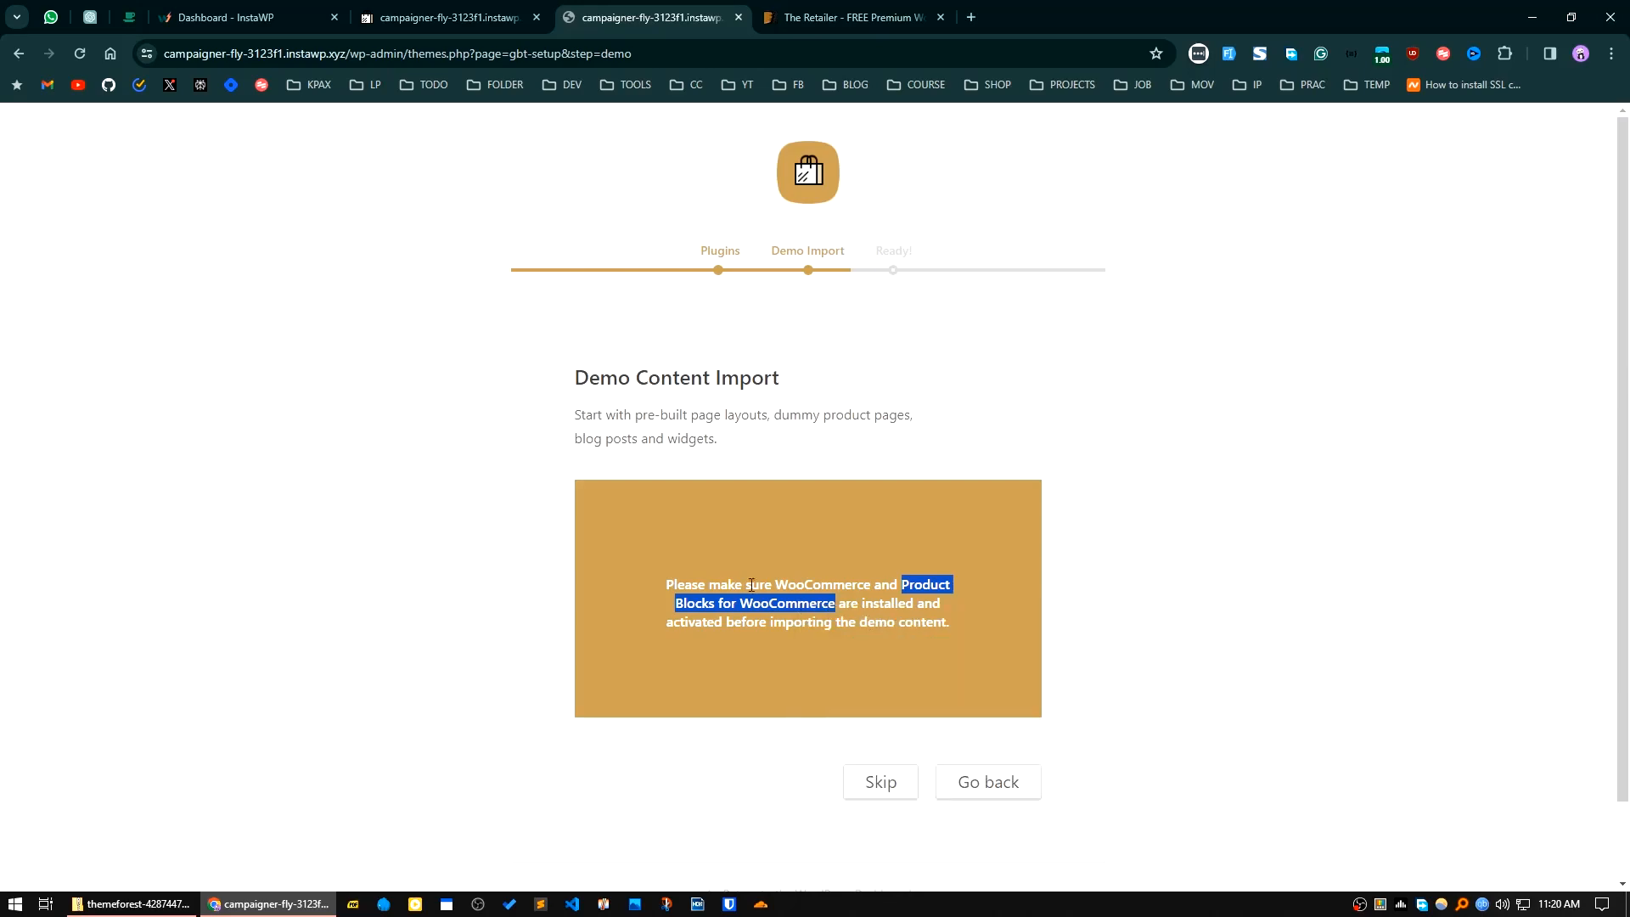
Step: Open the WordPress dashboard from the site's other tab and install Product Blocks for WooCommerce through the theme's required plugins notice
{"action": "left_click", "coordinate": [476, 17]}
{"action": "left_click", "coordinate": [229, 17]}
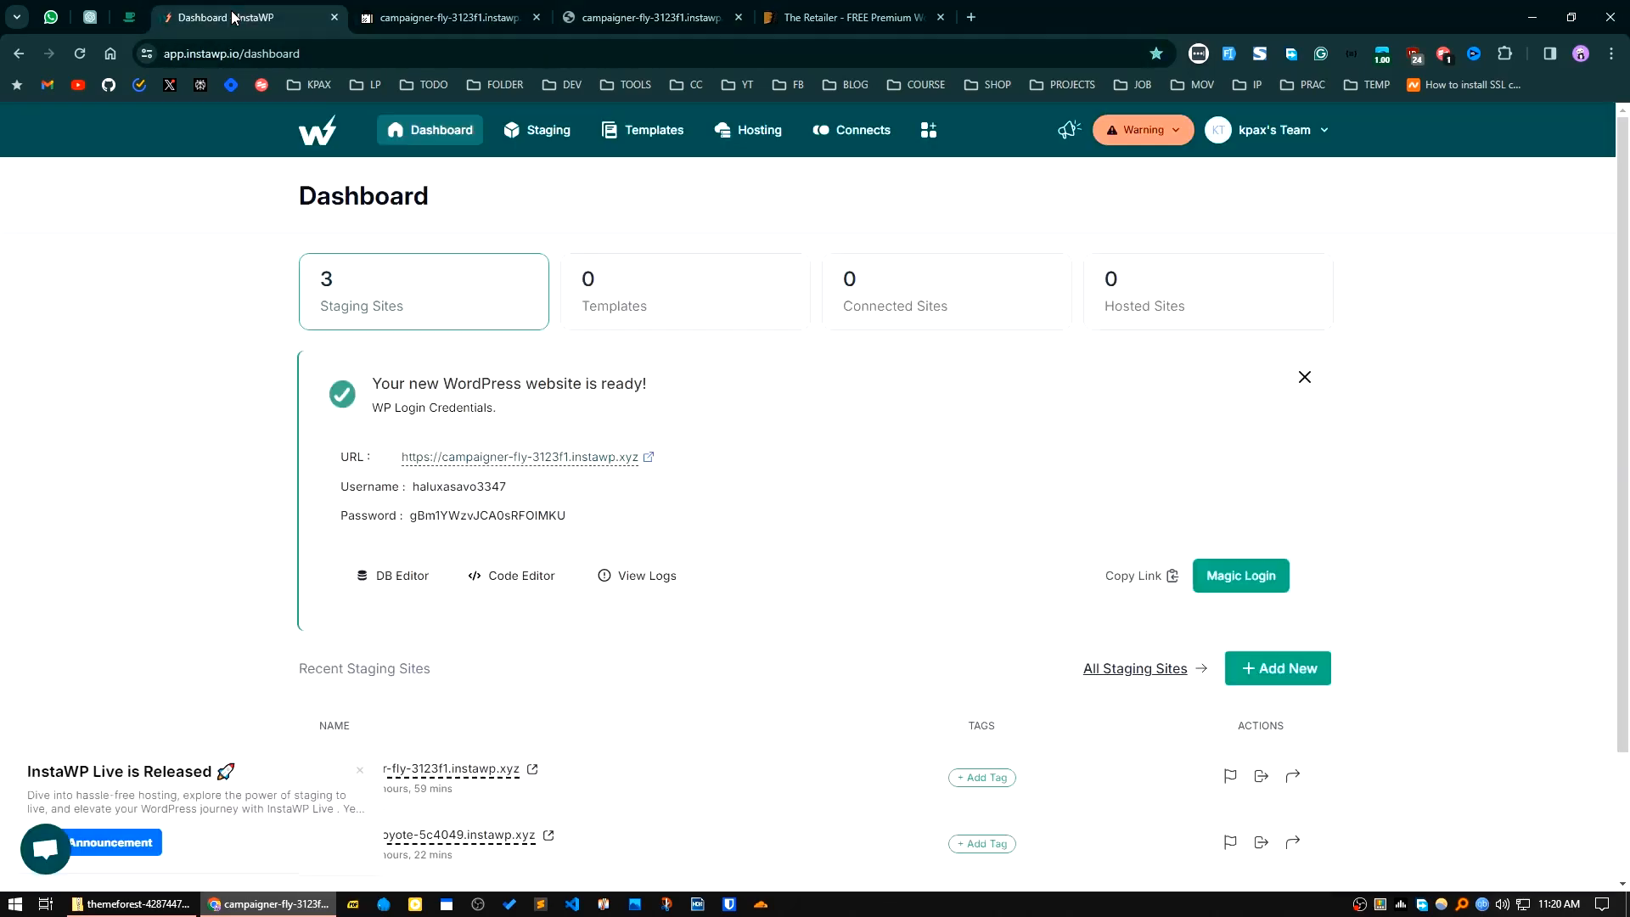
{"action": "left_click", "coordinate": [456, 17]}
{"action": "mouse_move", "coordinate": [93, 119]}
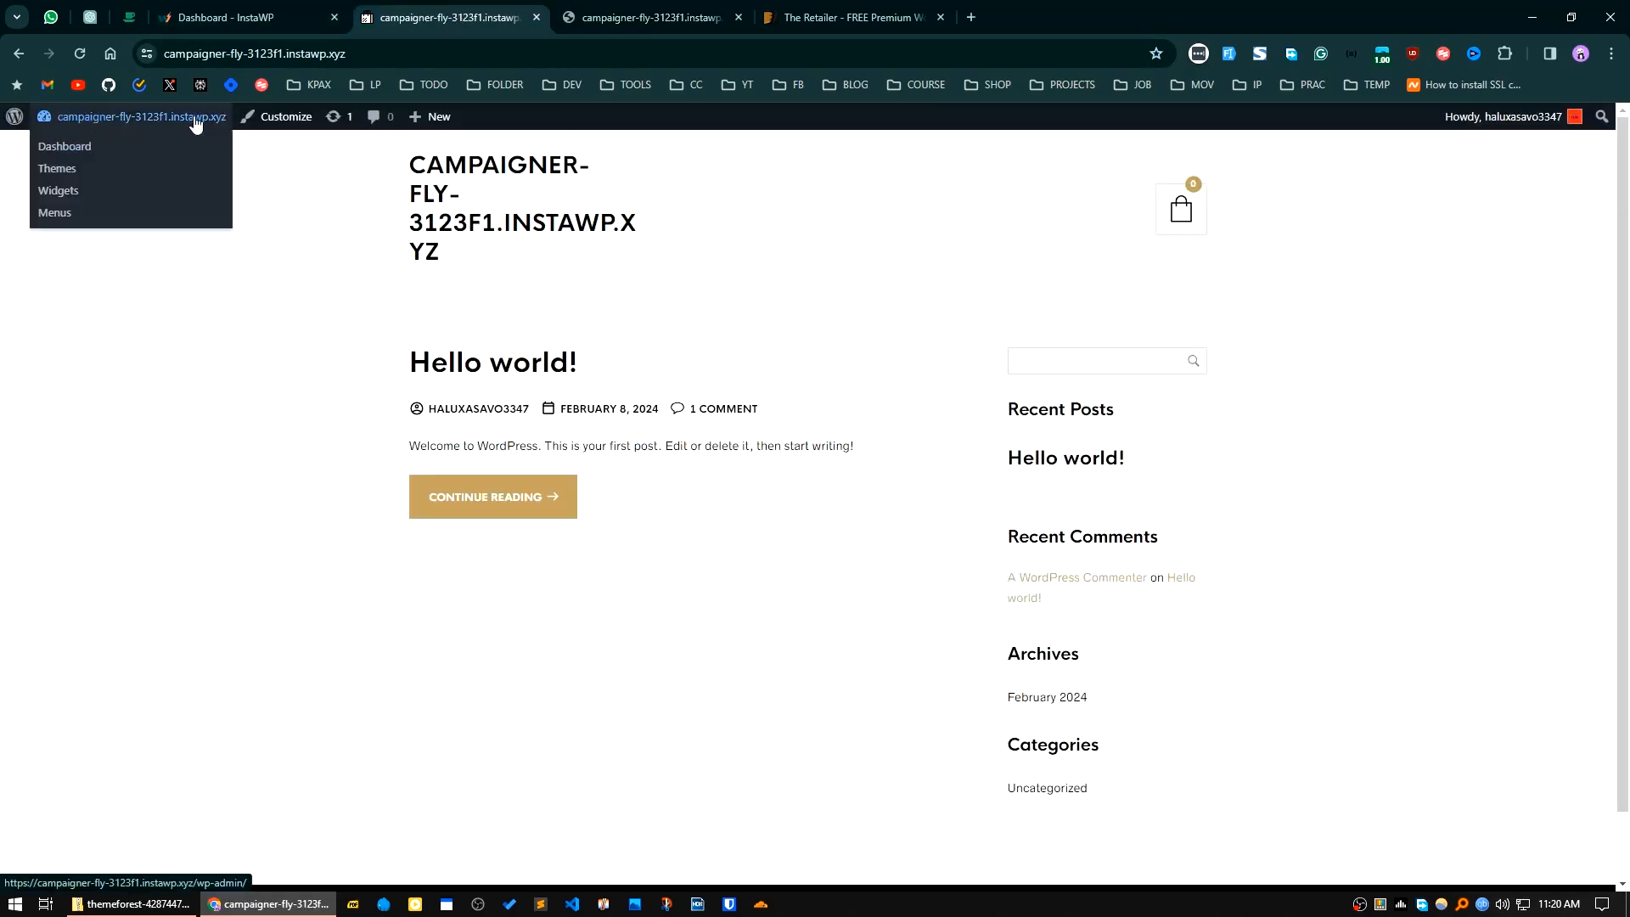
{"action": "left_click", "coordinate": [68, 153]}
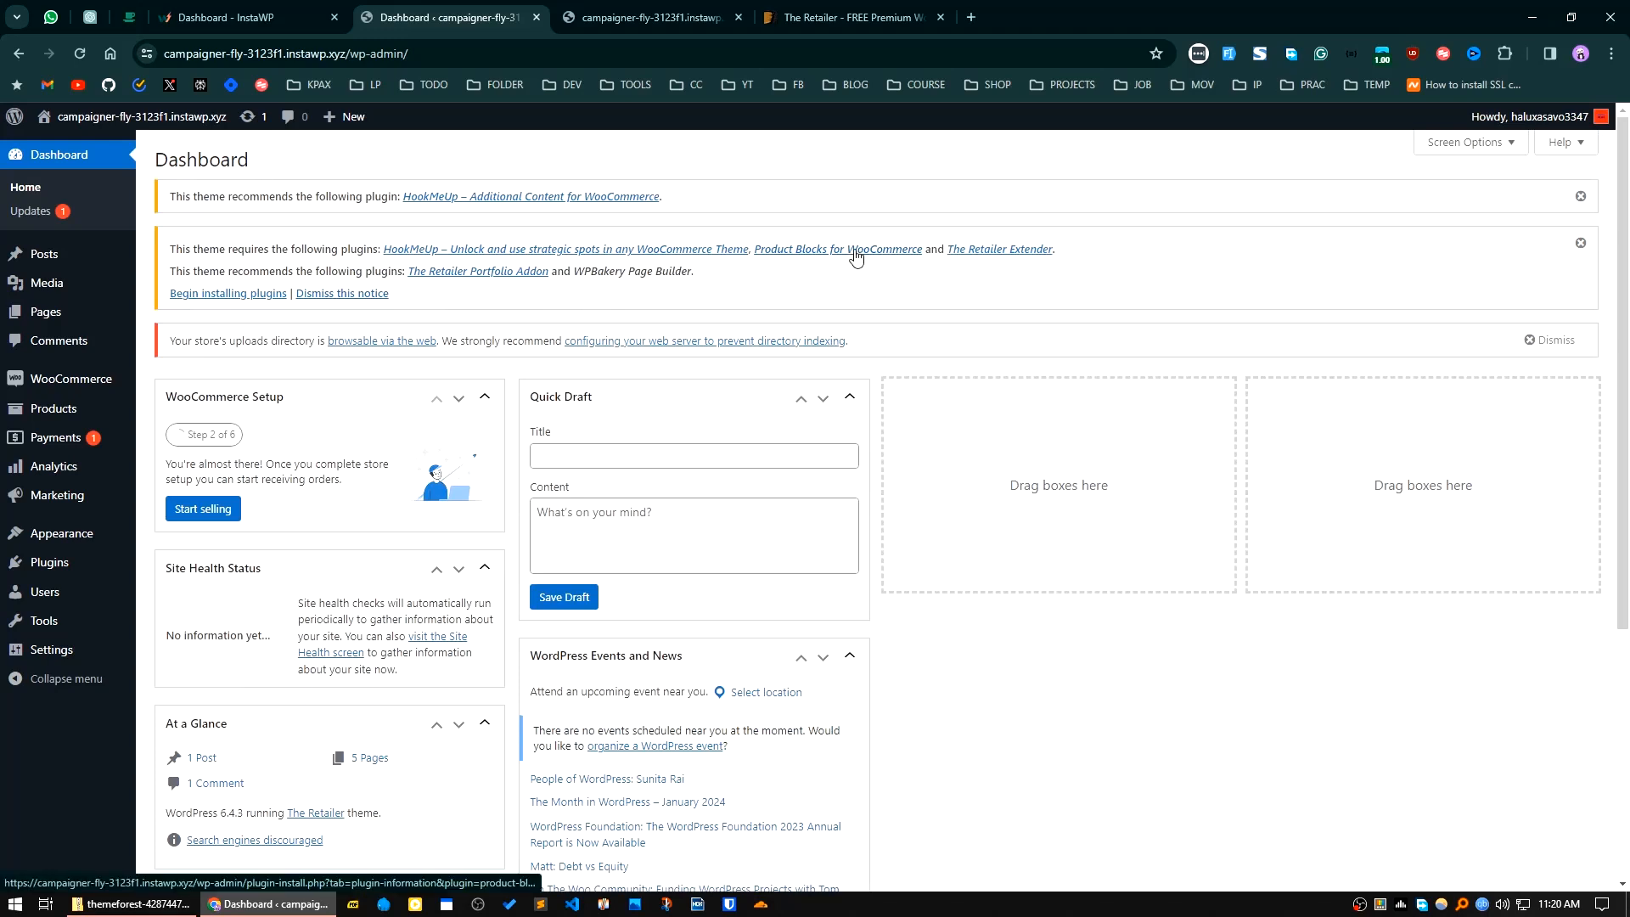
{"action": "left_click", "coordinate": [235, 297]}
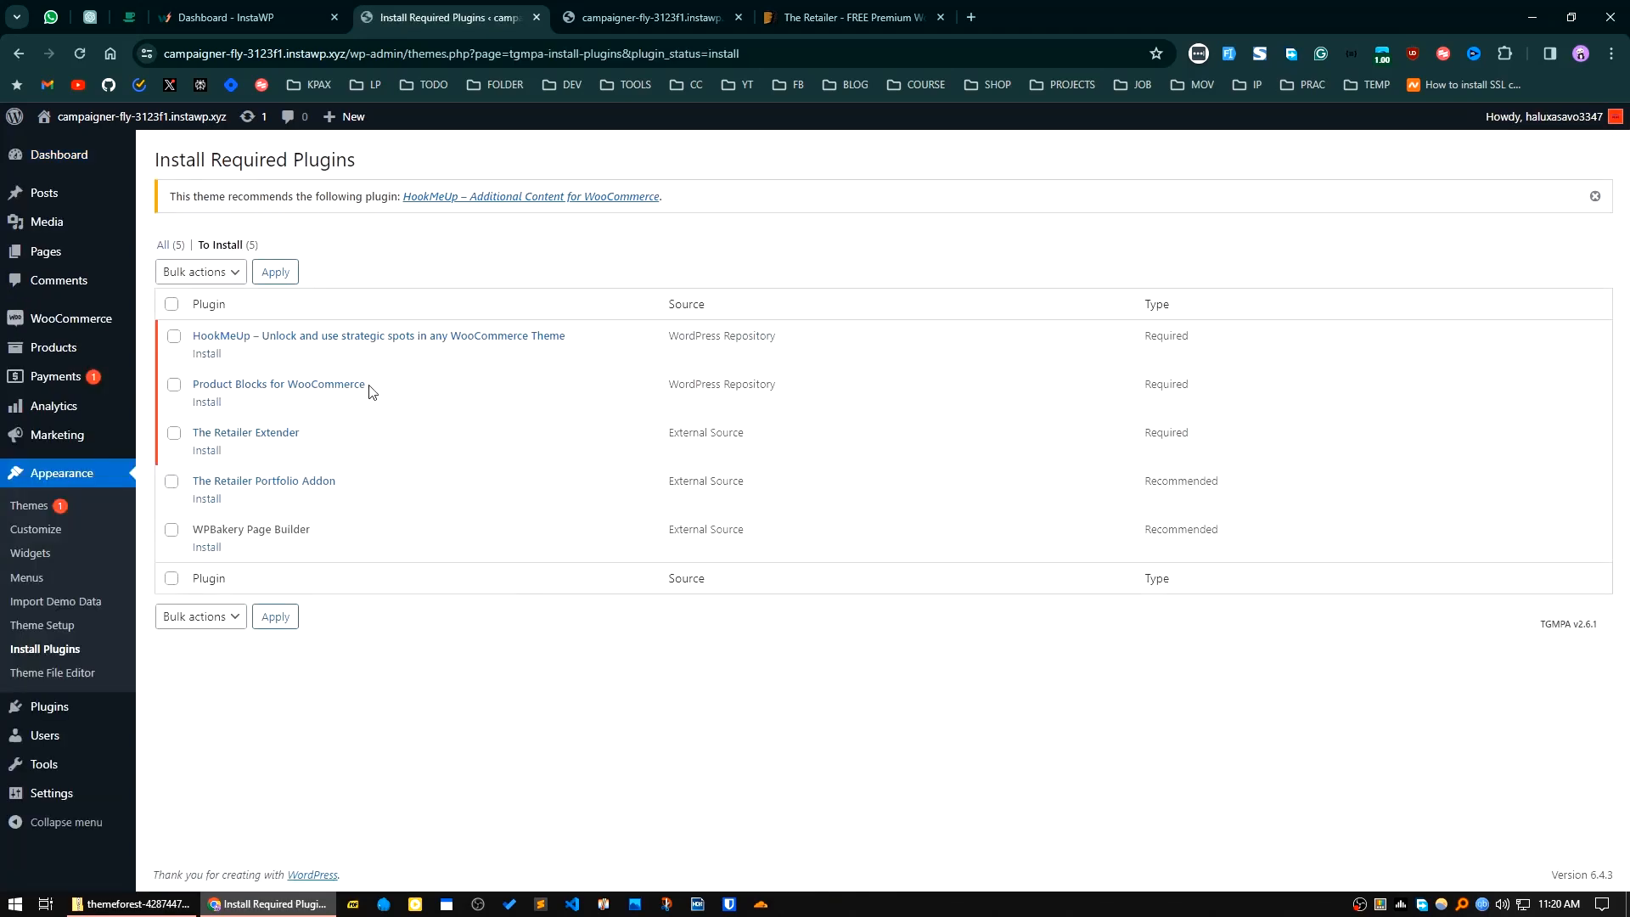
{"action": "left_click", "coordinate": [207, 402]}
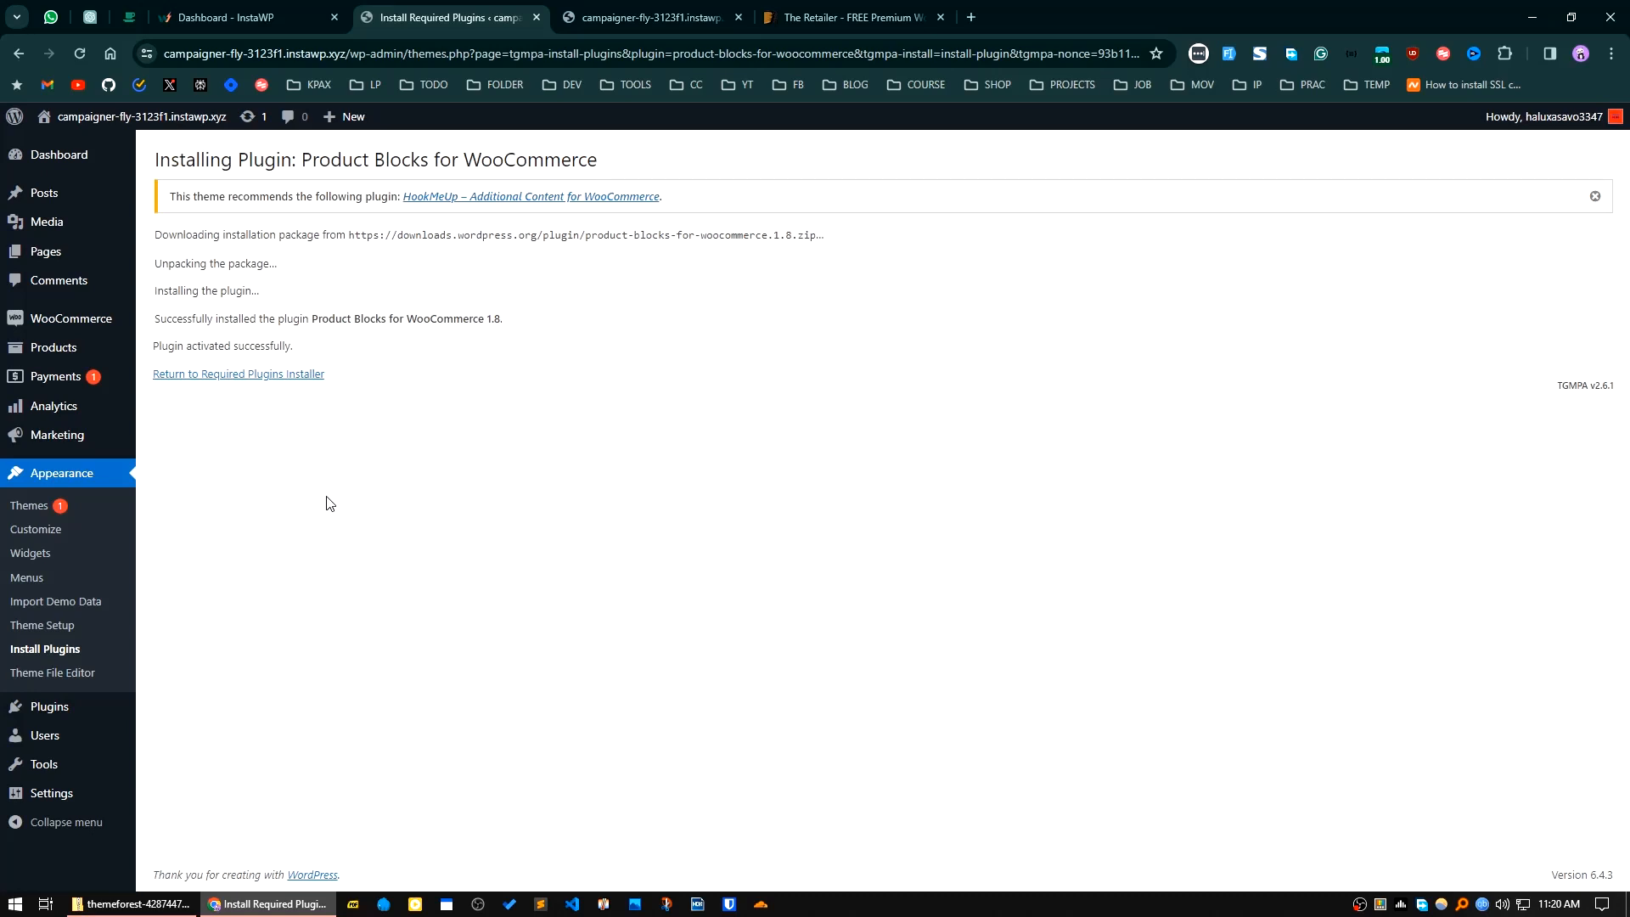
Step: Install the required HookMeUp and The Retailer Extender plugins from the required plugins list
{"action": "left_click", "coordinate": [275, 375]}
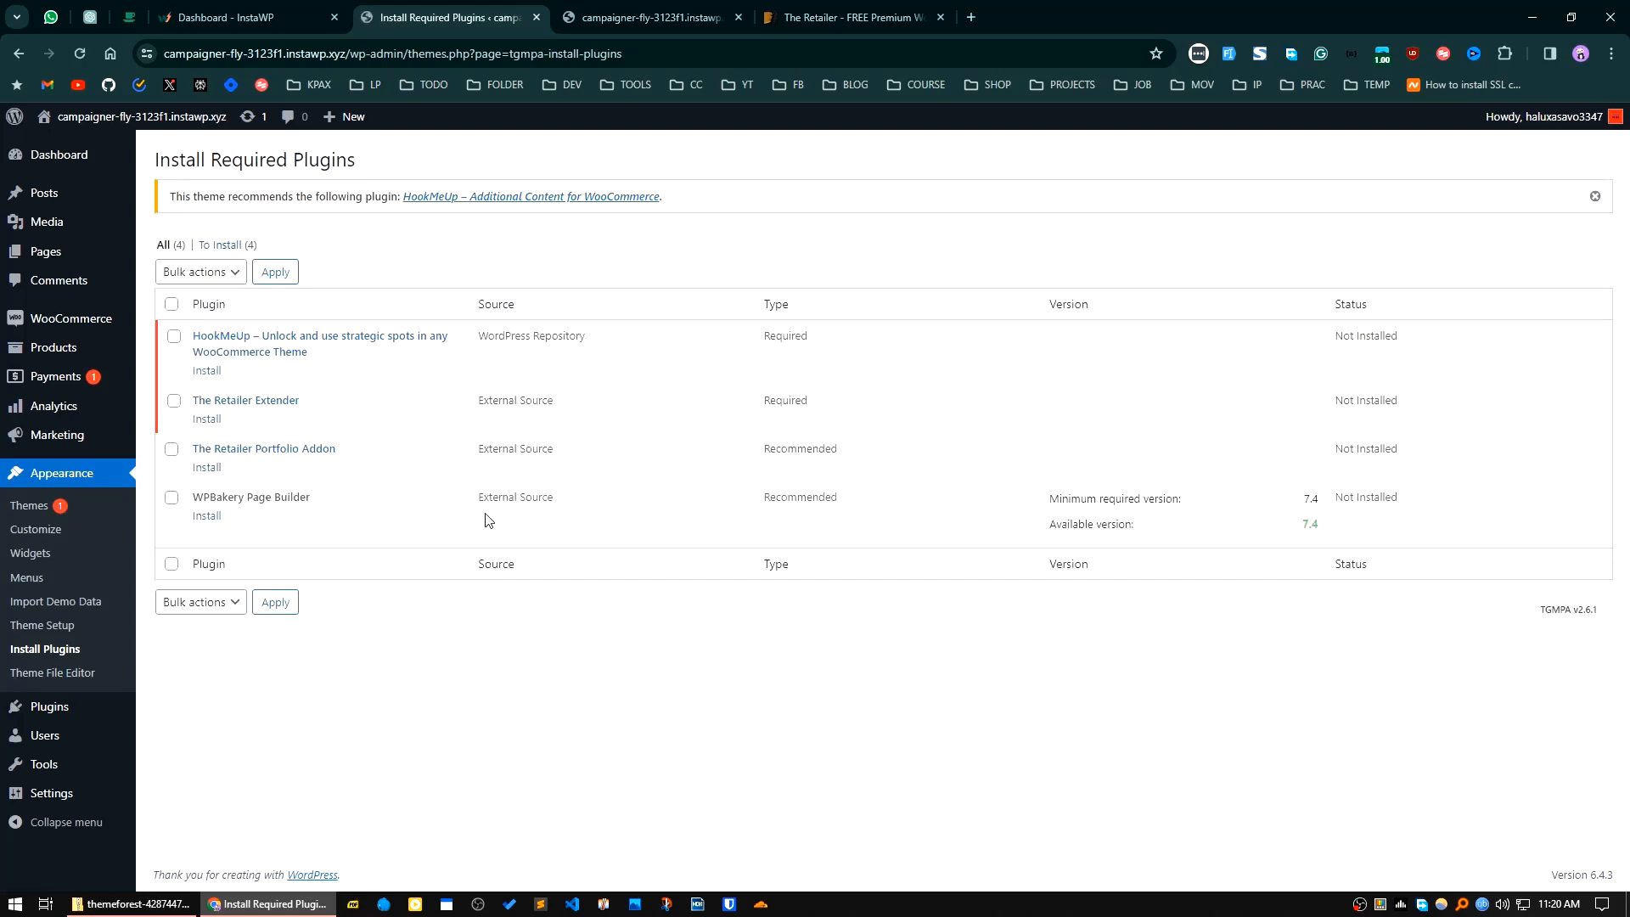
{"action": "left_click", "coordinate": [206, 371]}
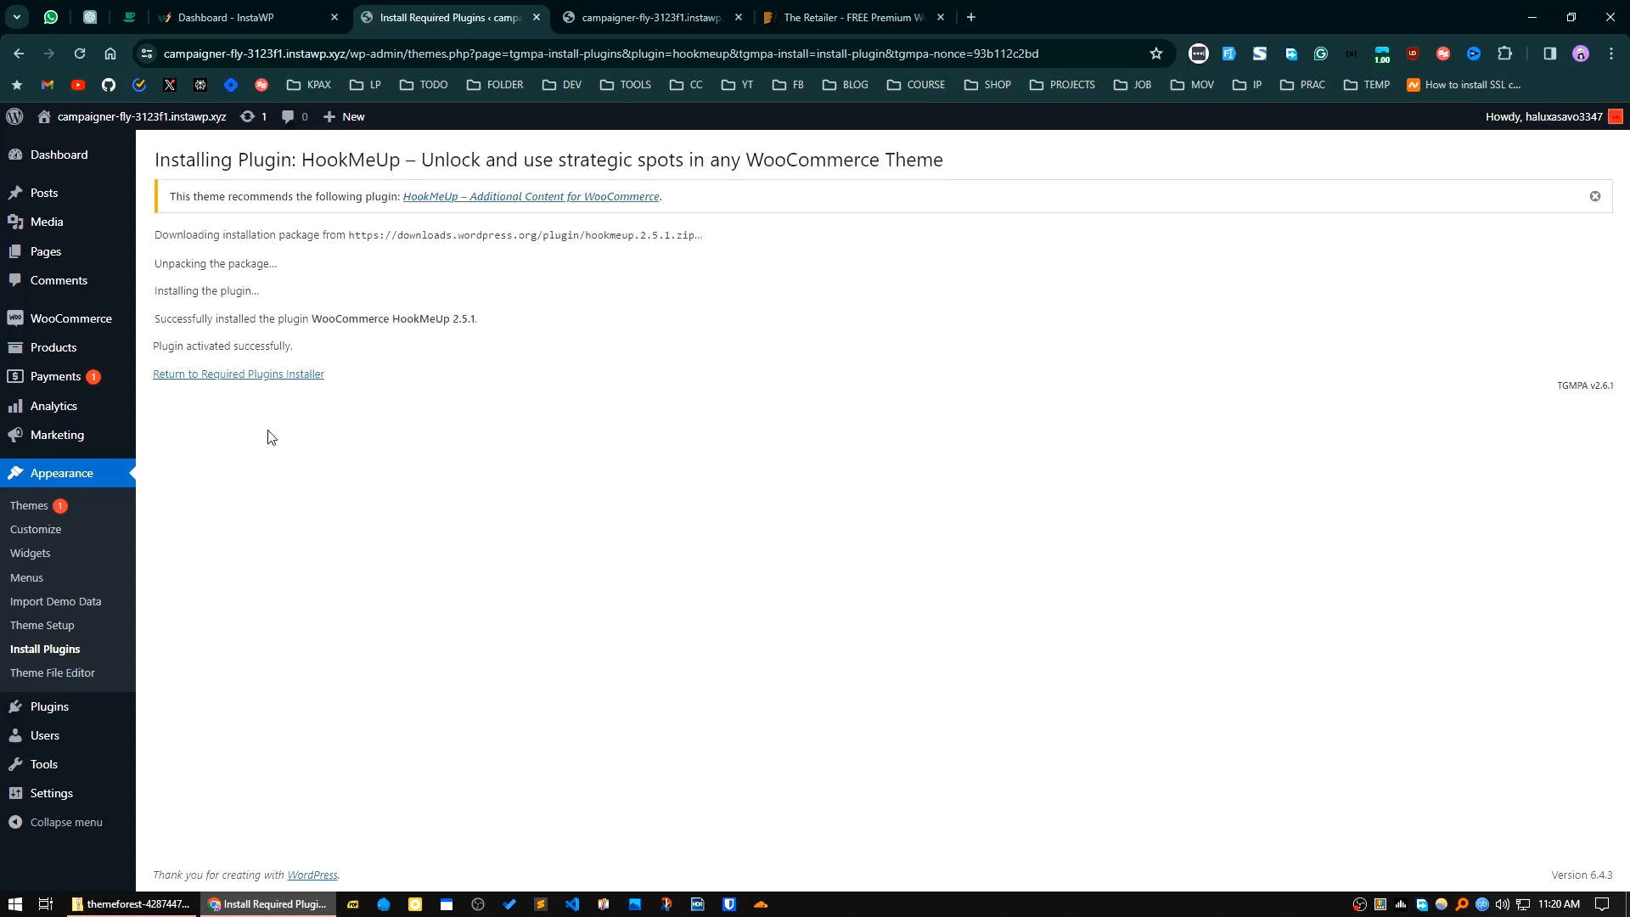
{"action": "left_click", "coordinate": [257, 376]}
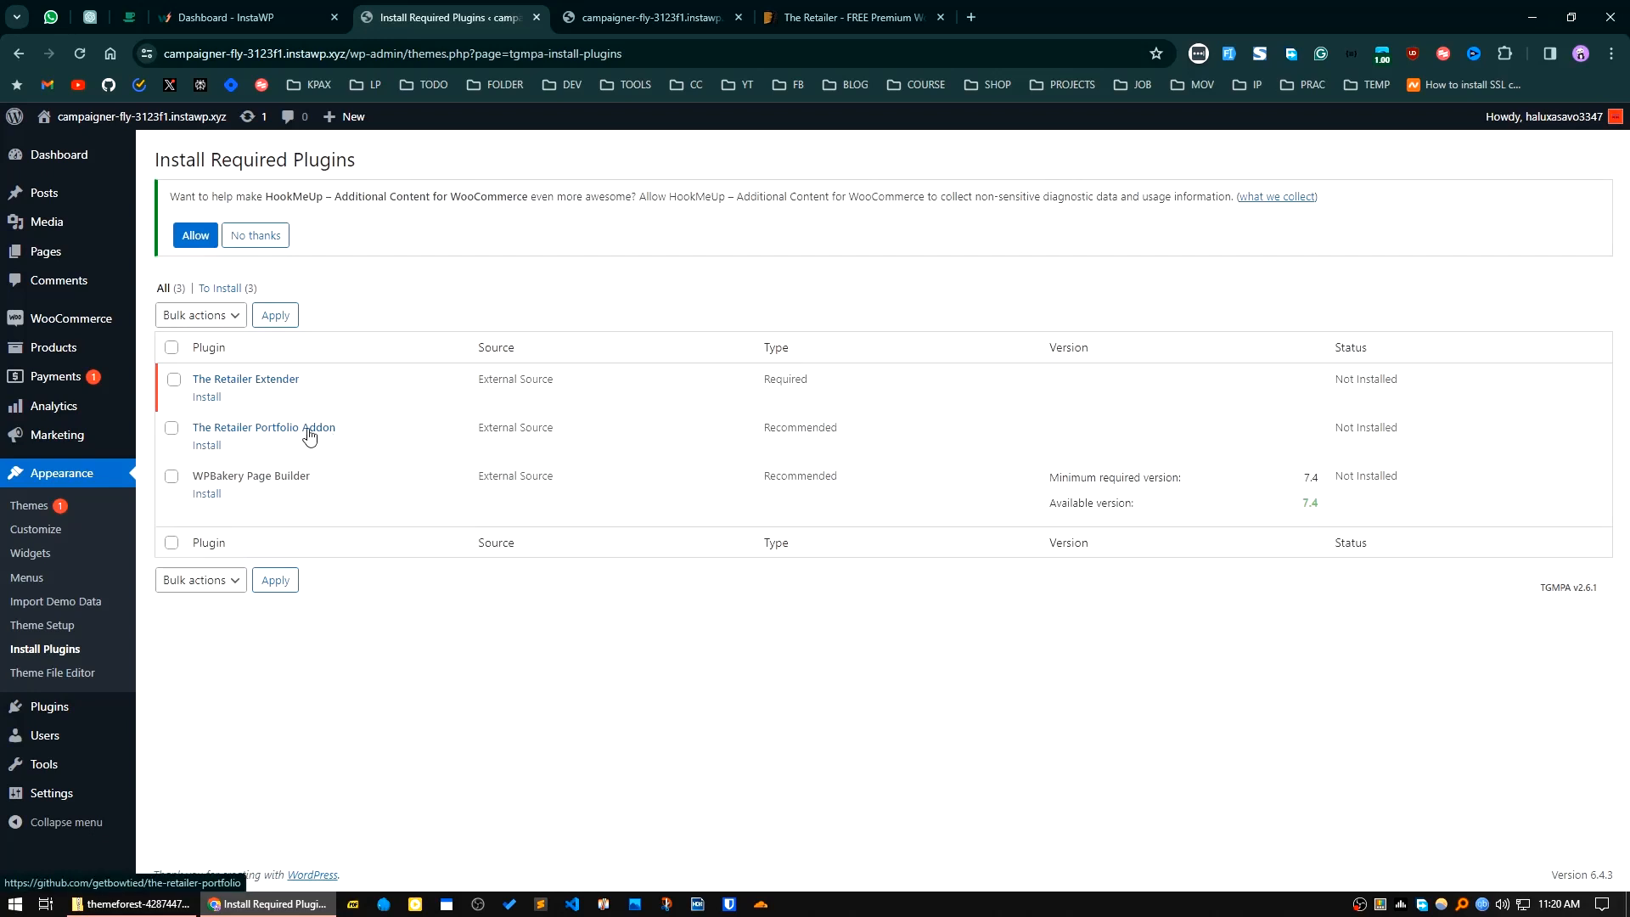
{"action": "left_click", "coordinate": [208, 397]}
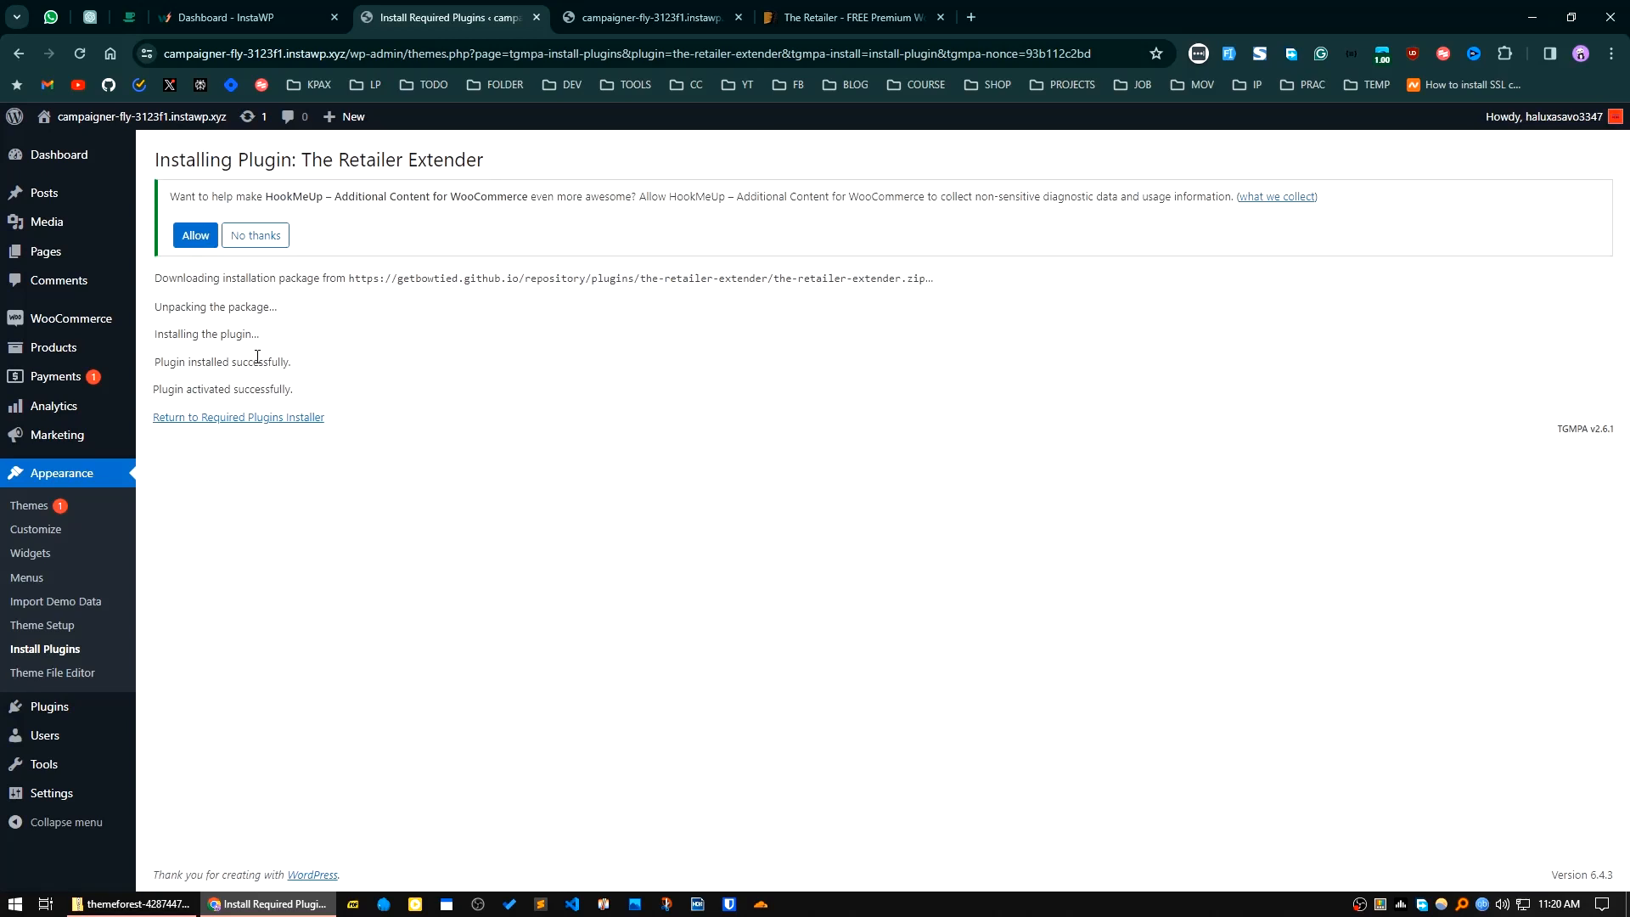
Step: Decline HookMeUp's diagnostic data collection and open the theme's demo data import page
{"action": "left_click", "coordinate": [255, 245]}
{"action": "left_click", "coordinate": [79, 610]}
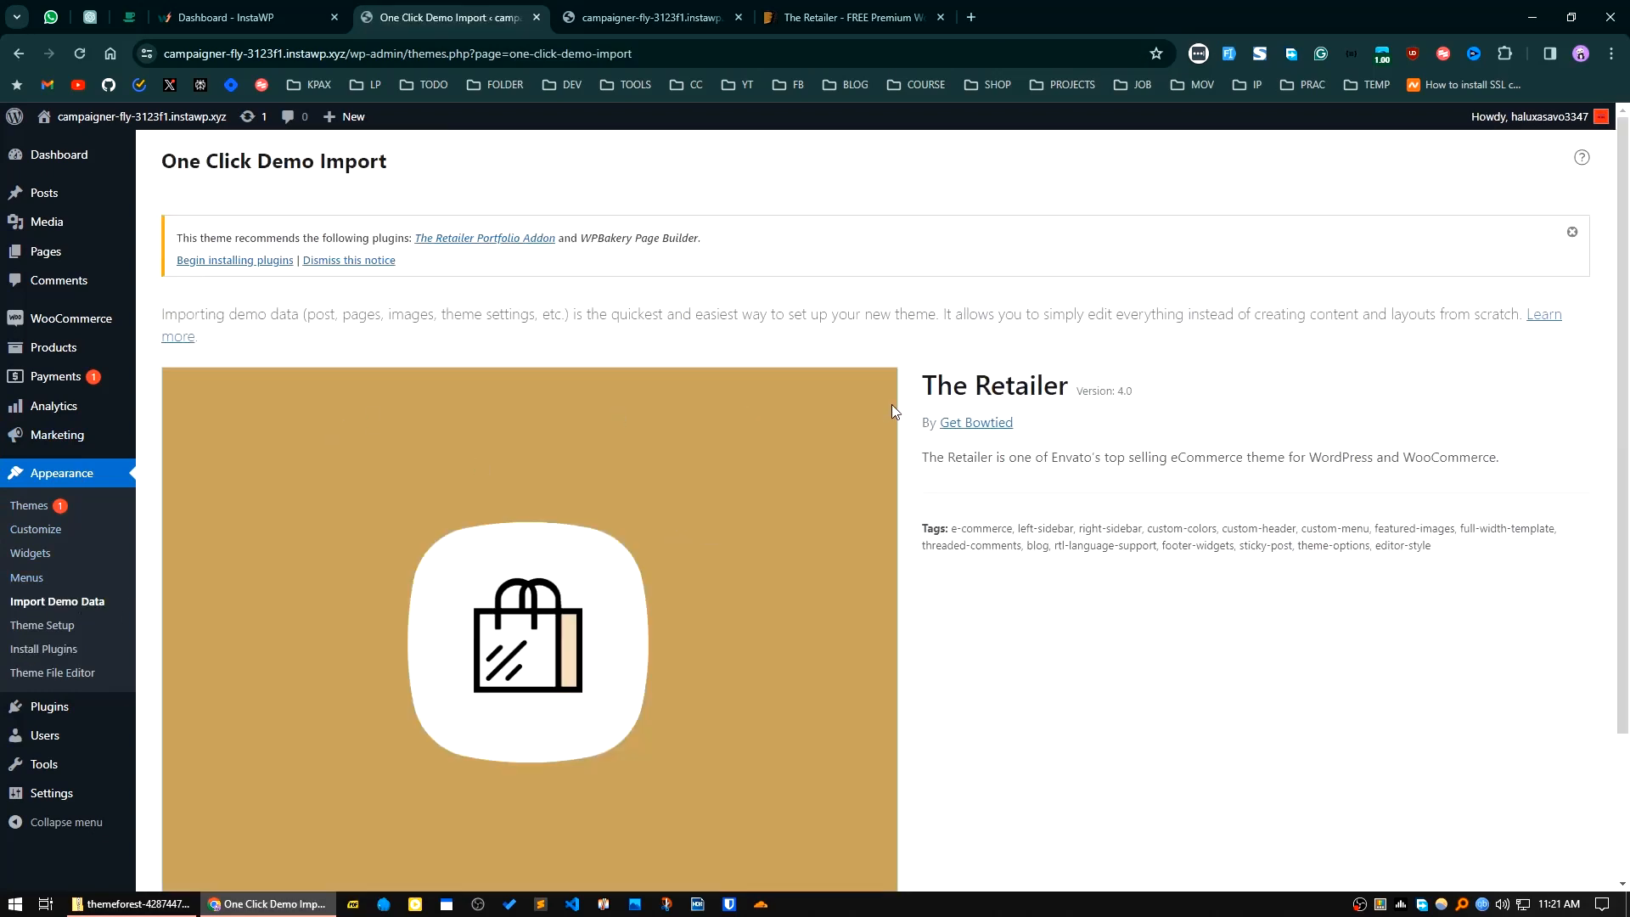
Step: Import The Retailer's demo data, continuing without selecting any of the additionally recommended plugins
{"action": "scroll", "coordinate": [913, 589], "scroll_direction": "down", "scroll_amount": 2}
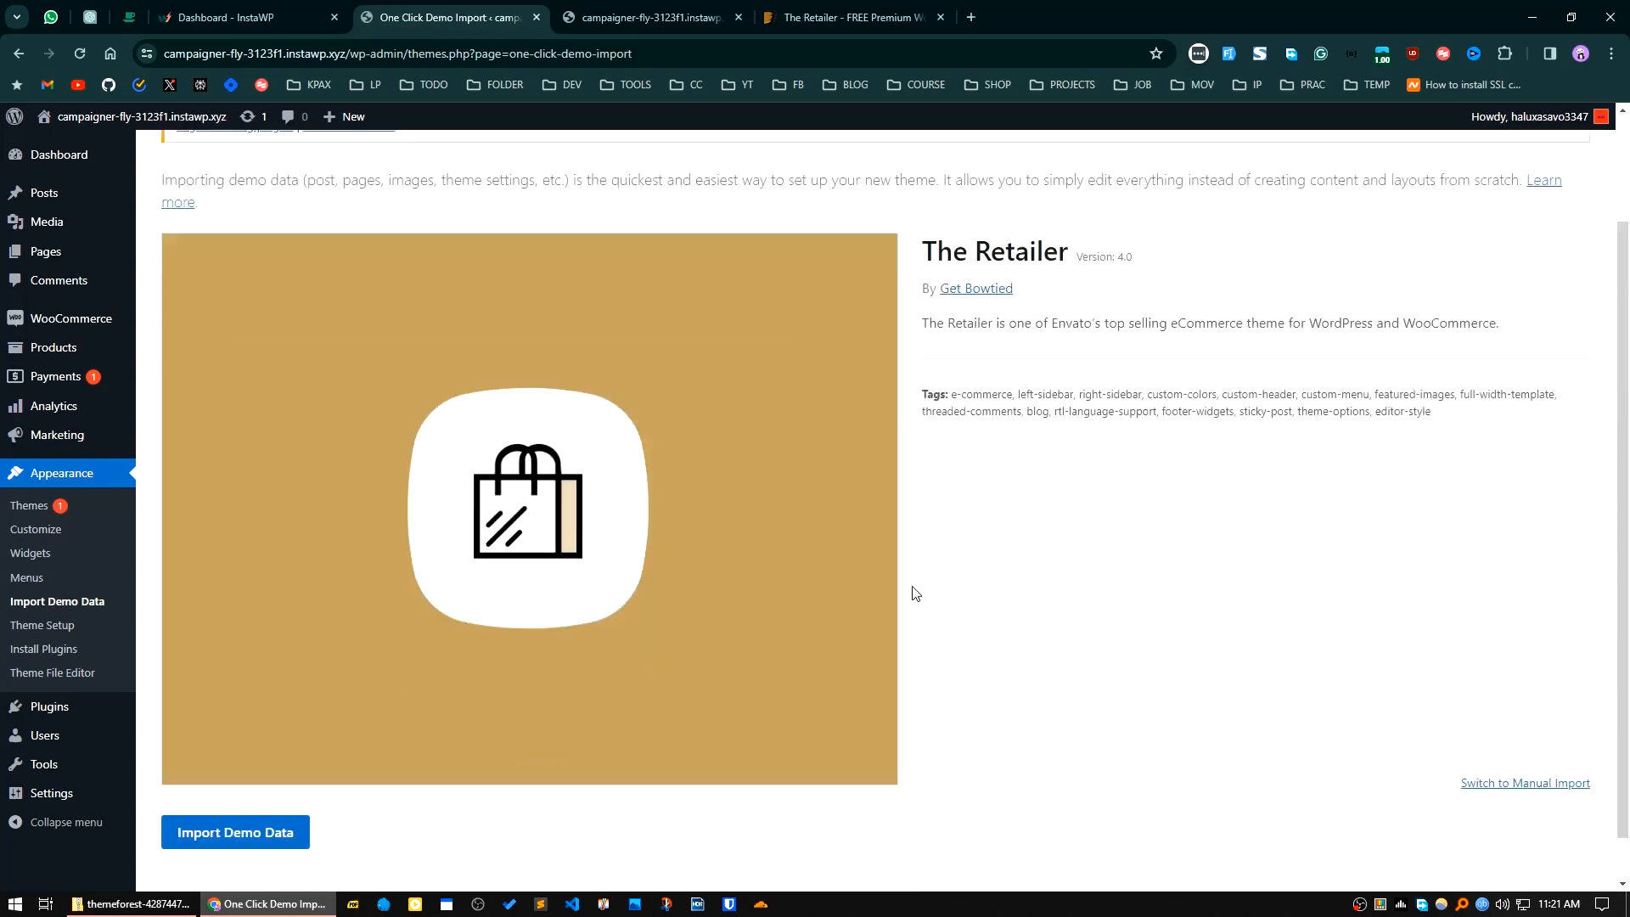
{"action": "left_click", "coordinate": [246, 784]}
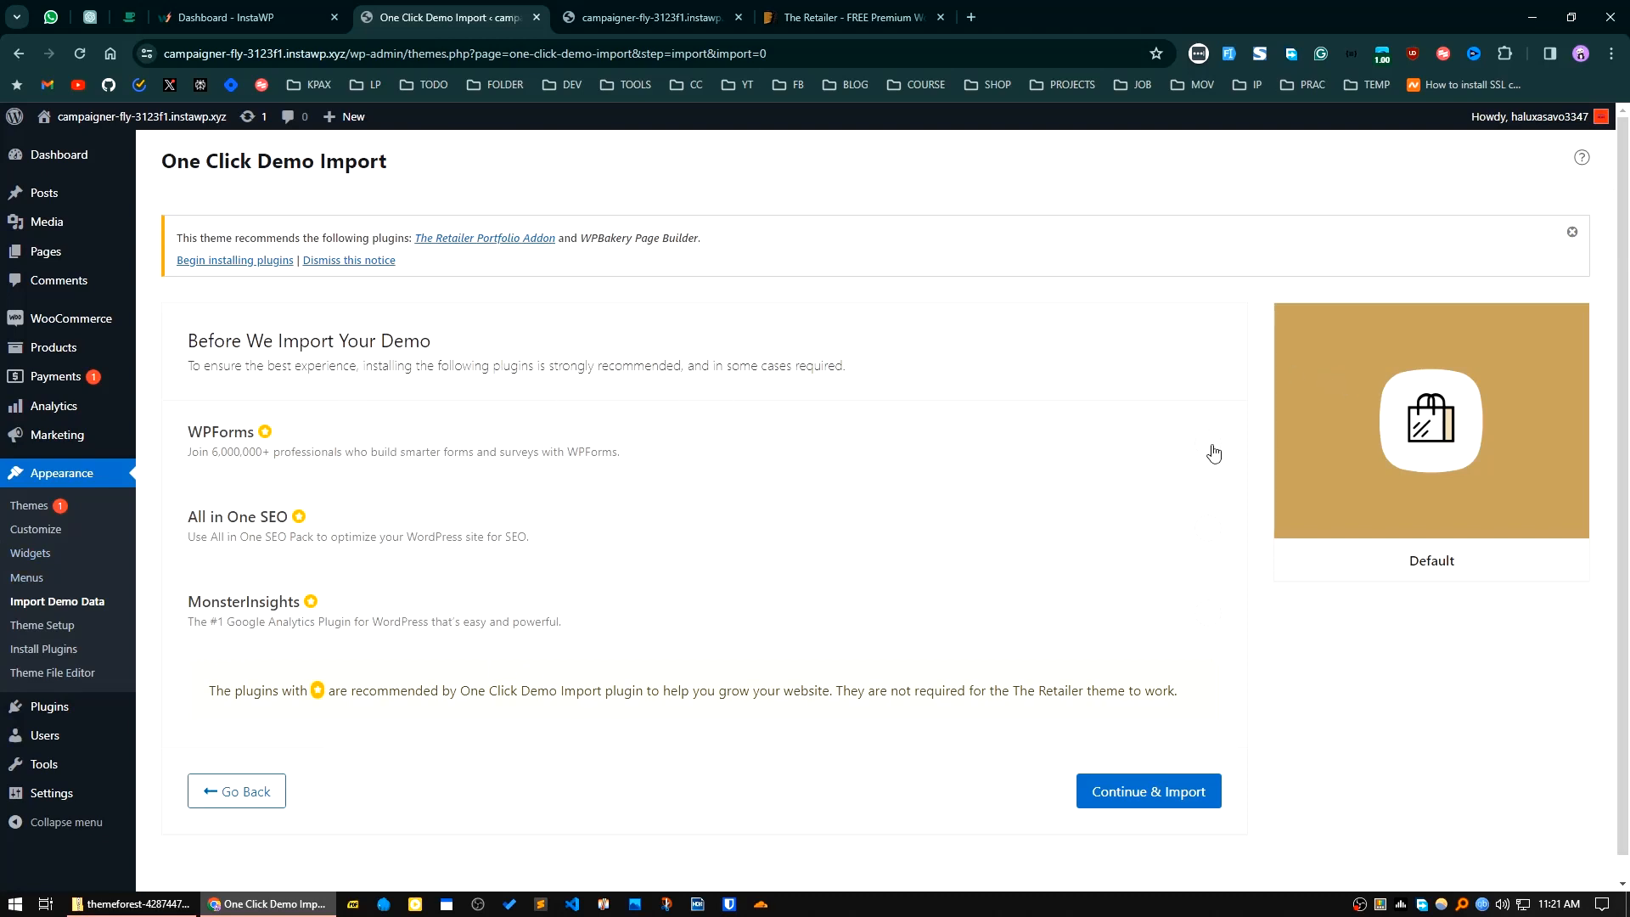
{"action": "left_click", "coordinate": [1160, 796]}
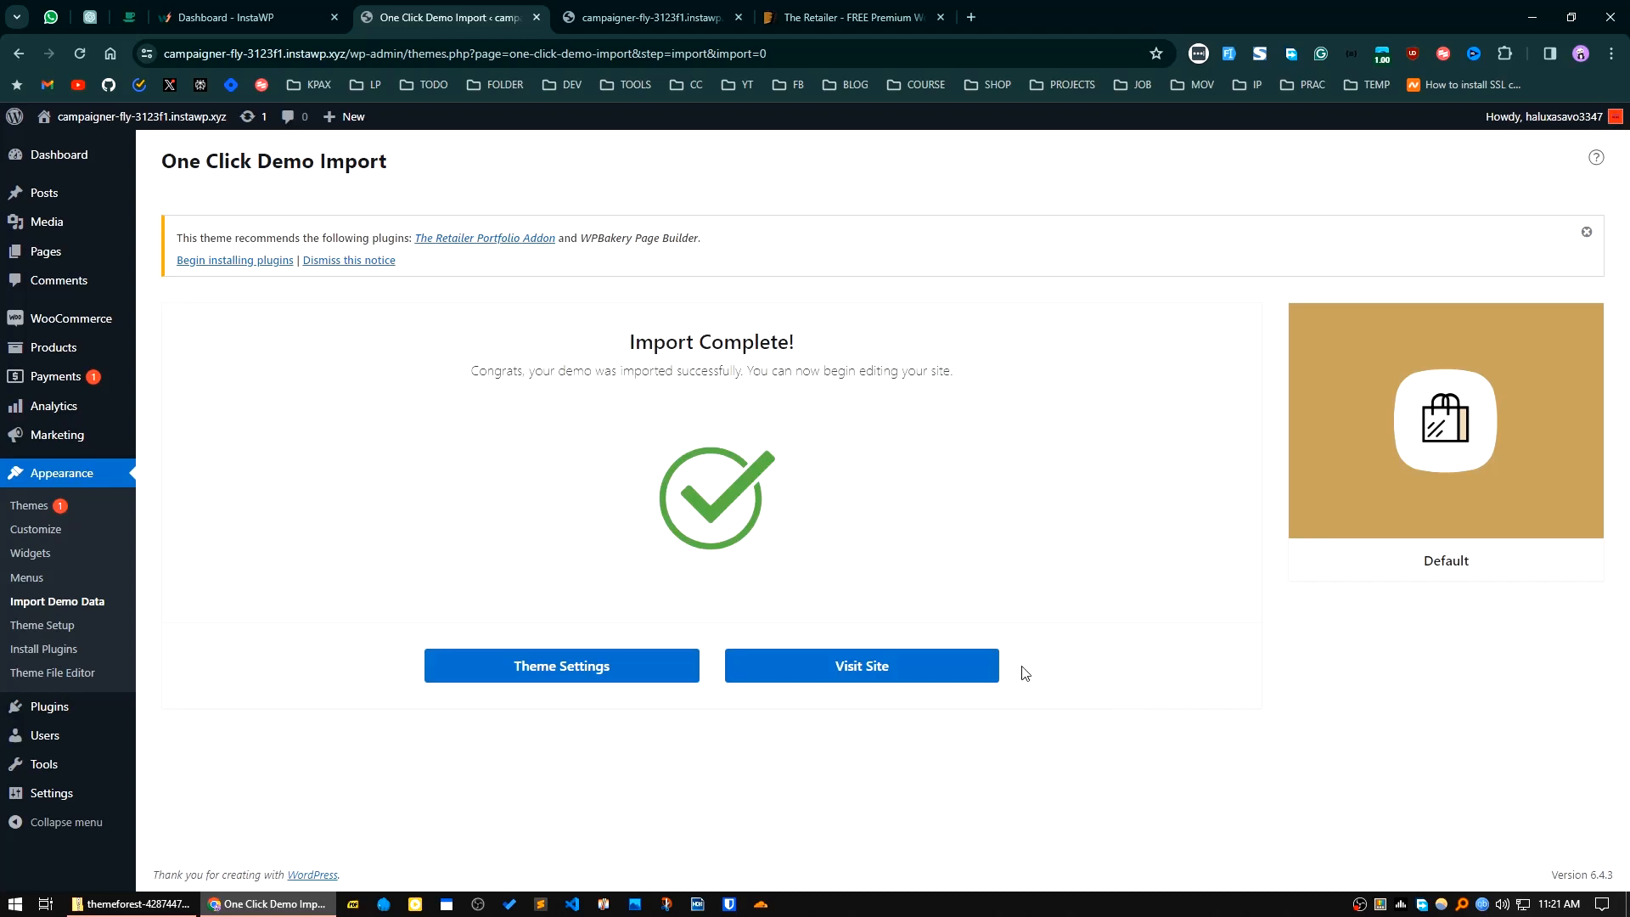
Step: Visit the site from the import page and look over the imported storefront homepage
{"action": "left_click", "coordinate": [854, 669]}
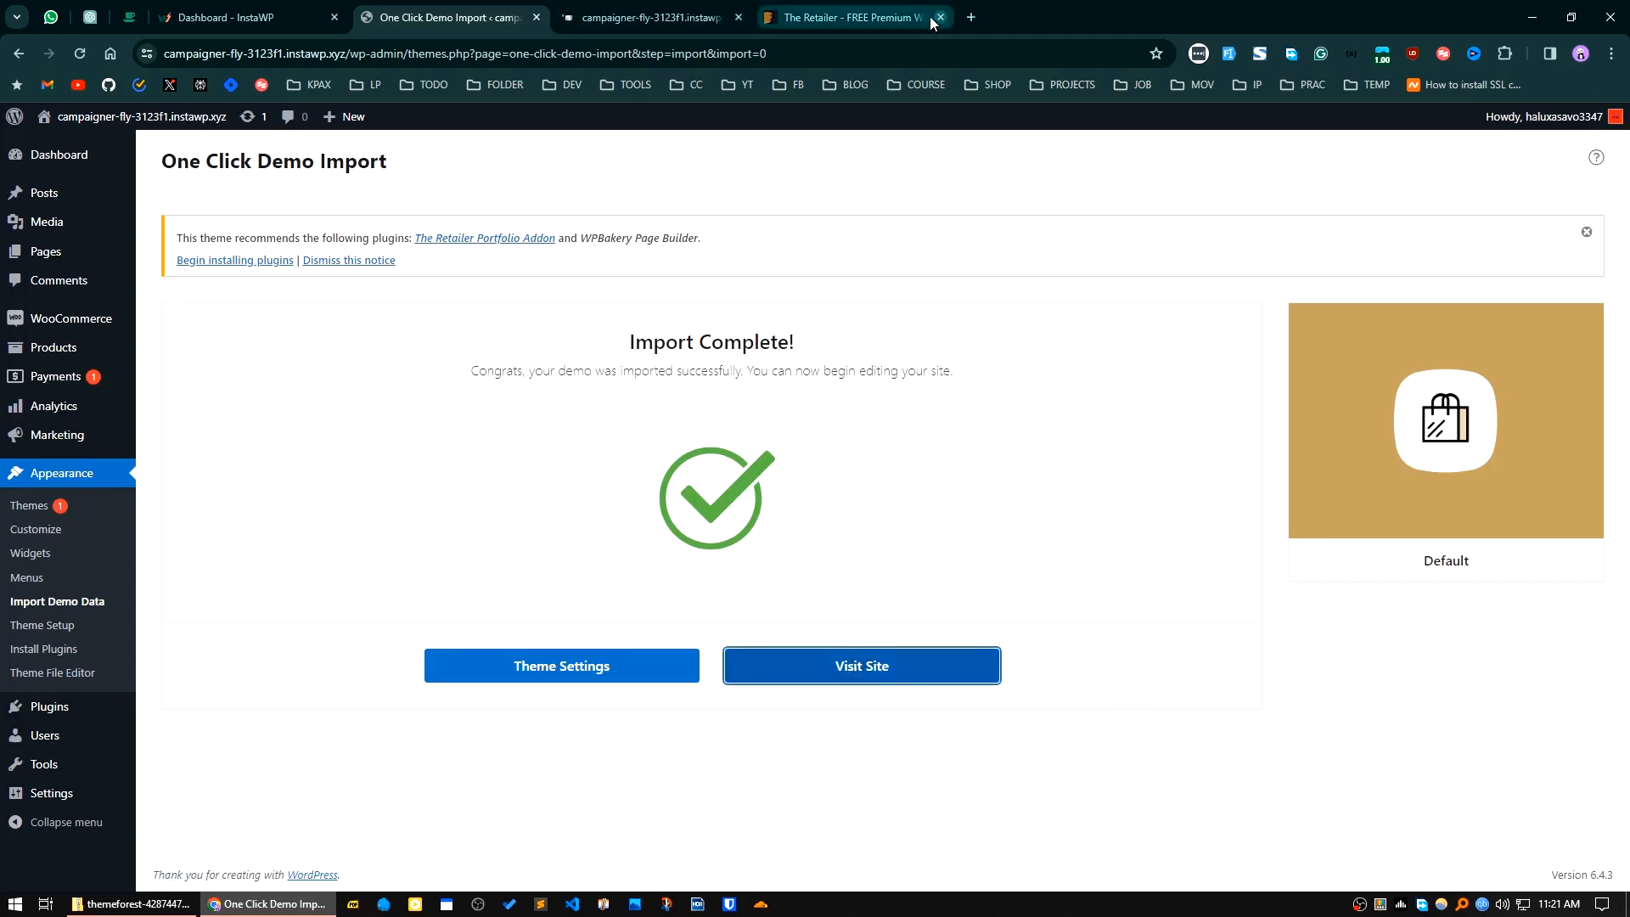
{"action": "left_click", "coordinate": [648, 15]}
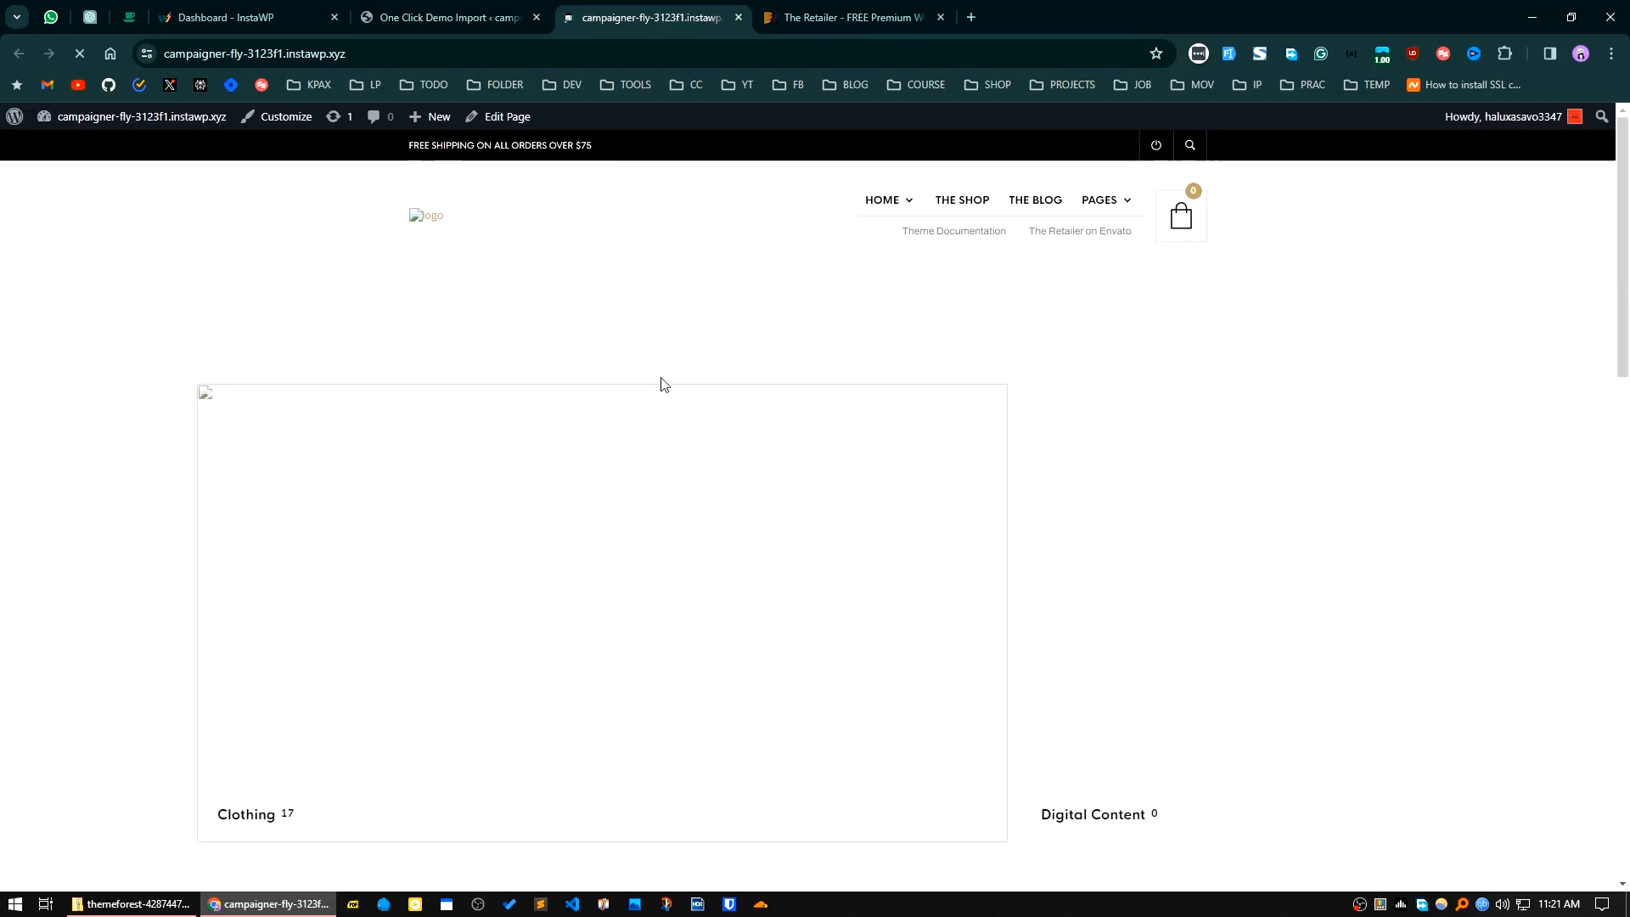
{"action": "scroll", "coordinate": [840, 594], "scroll_direction": "down", "scroll_amount": 10}
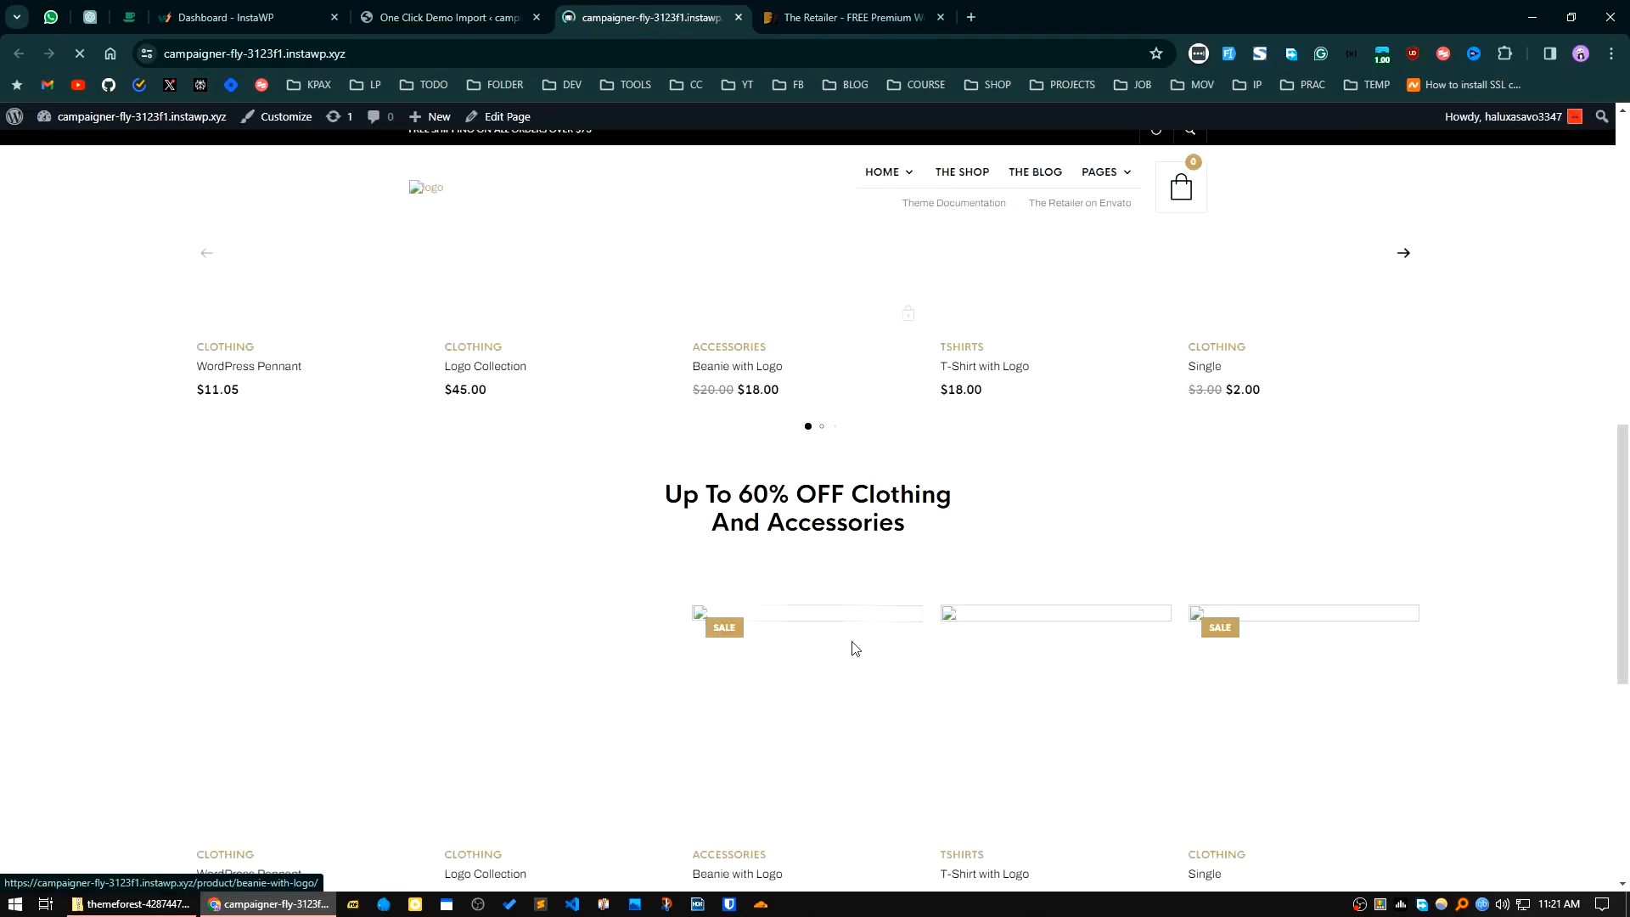
{"action": "scroll", "coordinate": [852, 650], "scroll_direction": "up", "scroll_amount": 10}
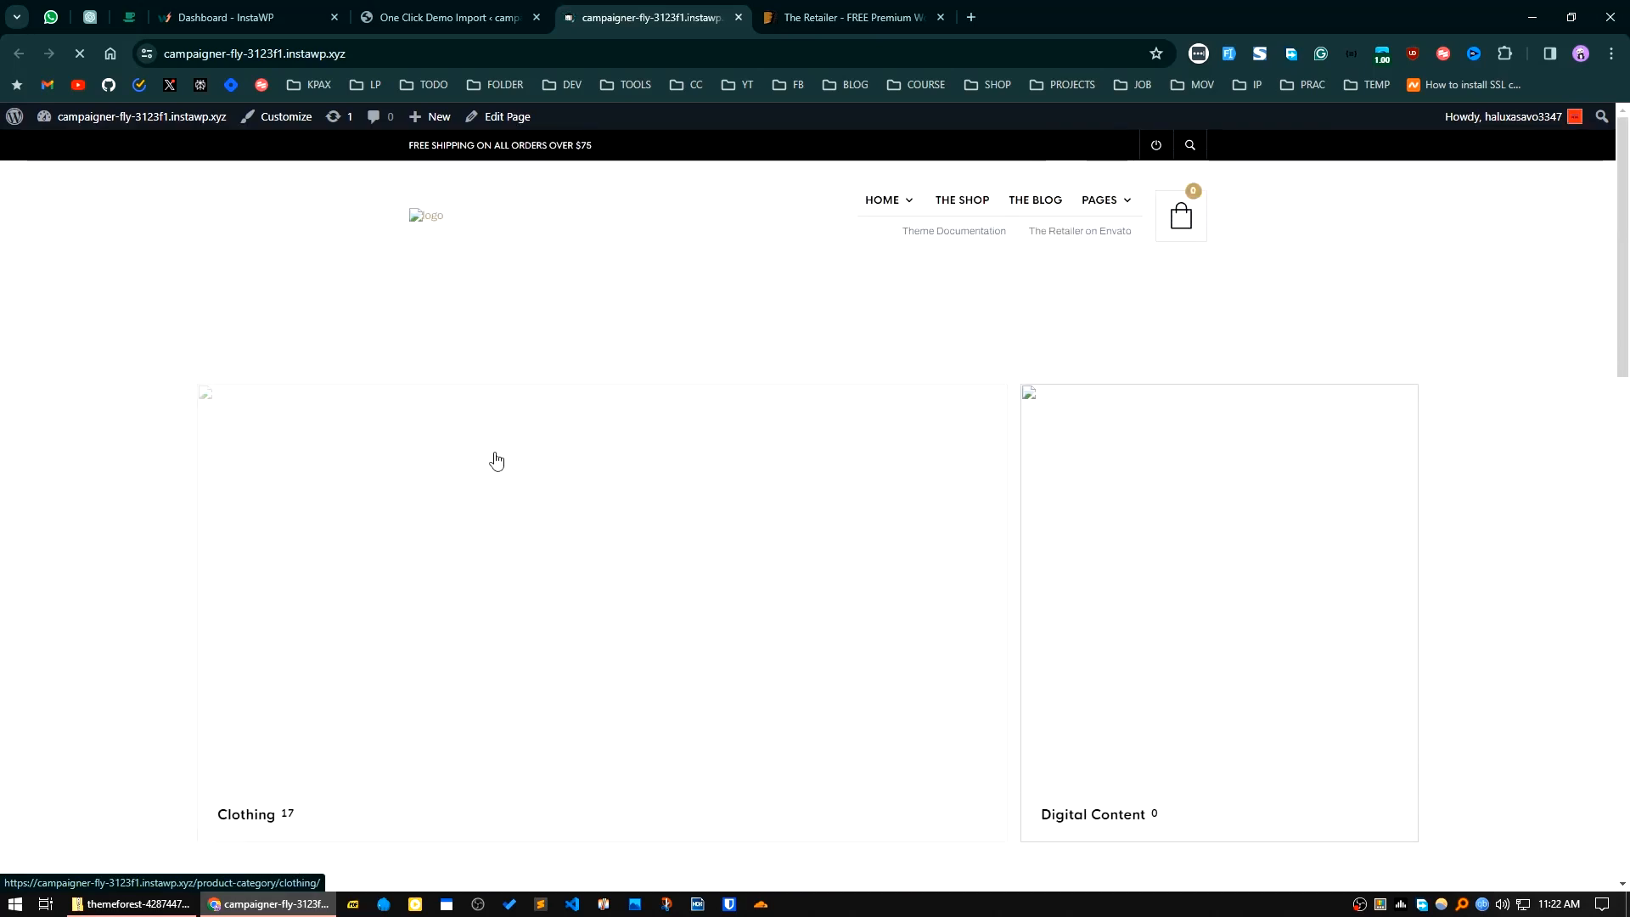
Step: Open the theme settings from the demo import page and close the tab with the free theme's listing
{"action": "left_click", "coordinate": [462, 15]}
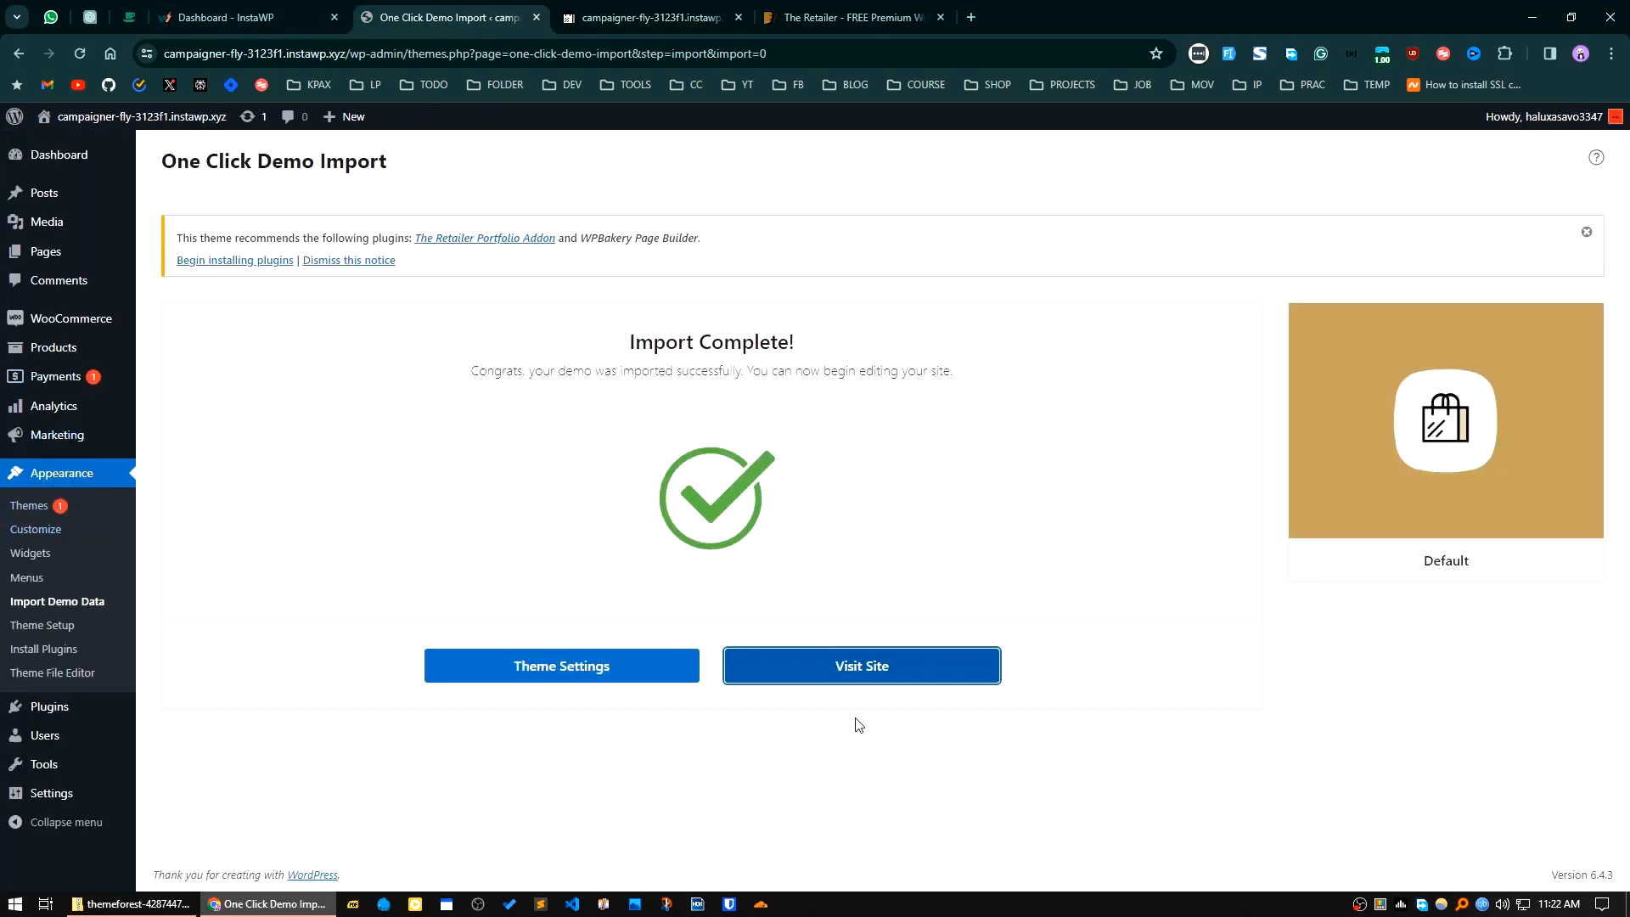
{"action": "left_click", "coordinate": [544, 674]}
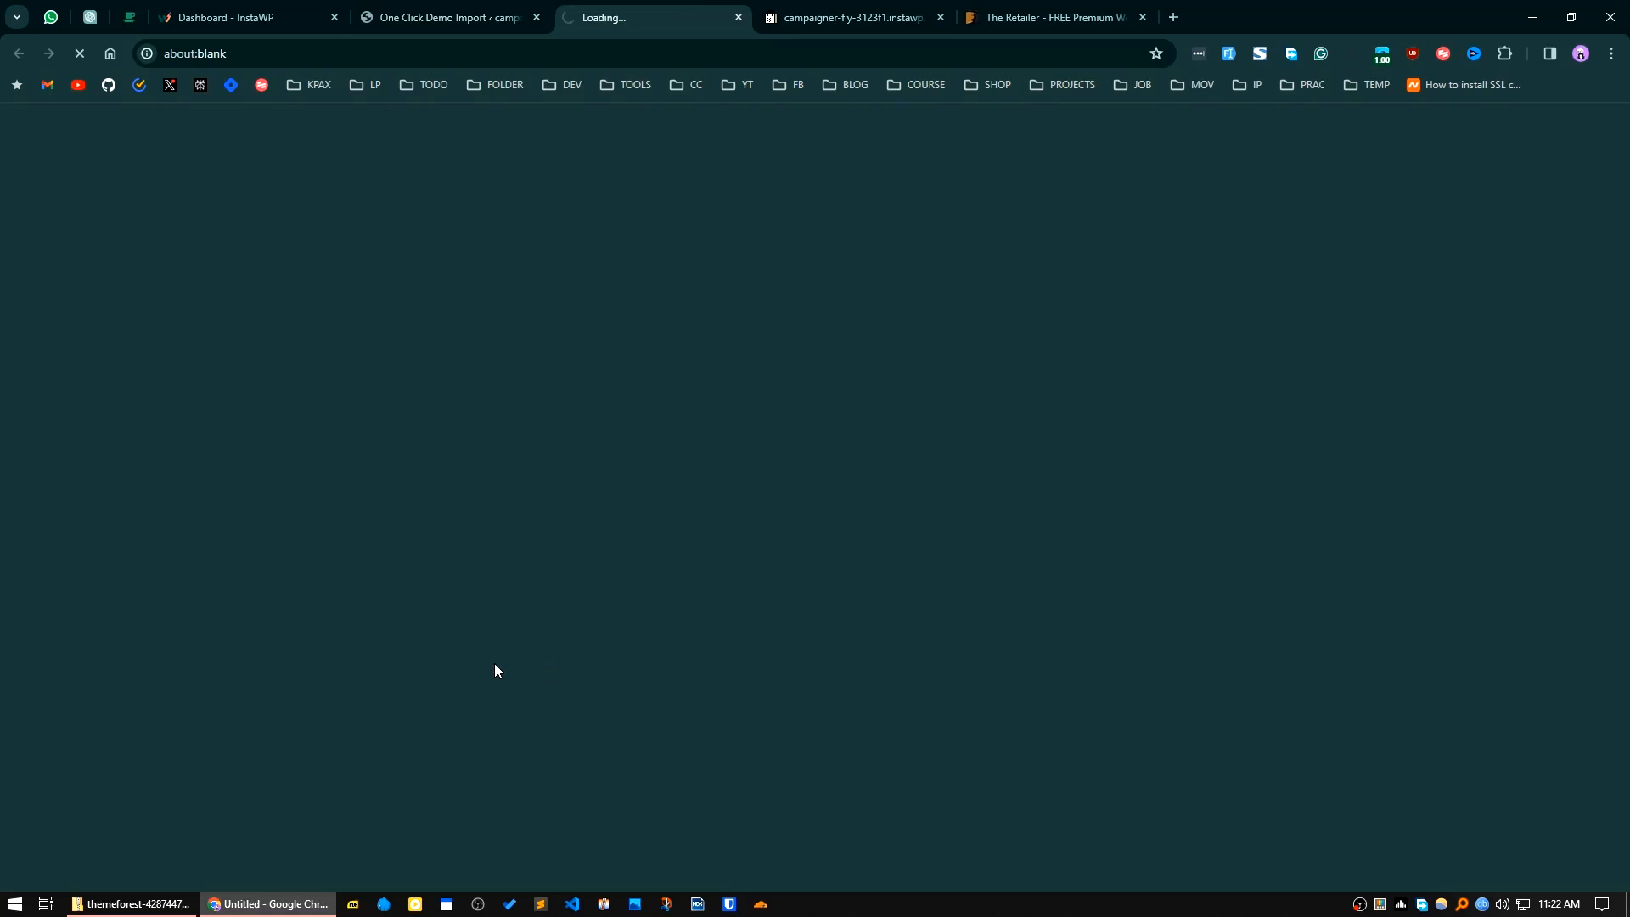
{"action": "left_click", "coordinate": [1142, 18]}
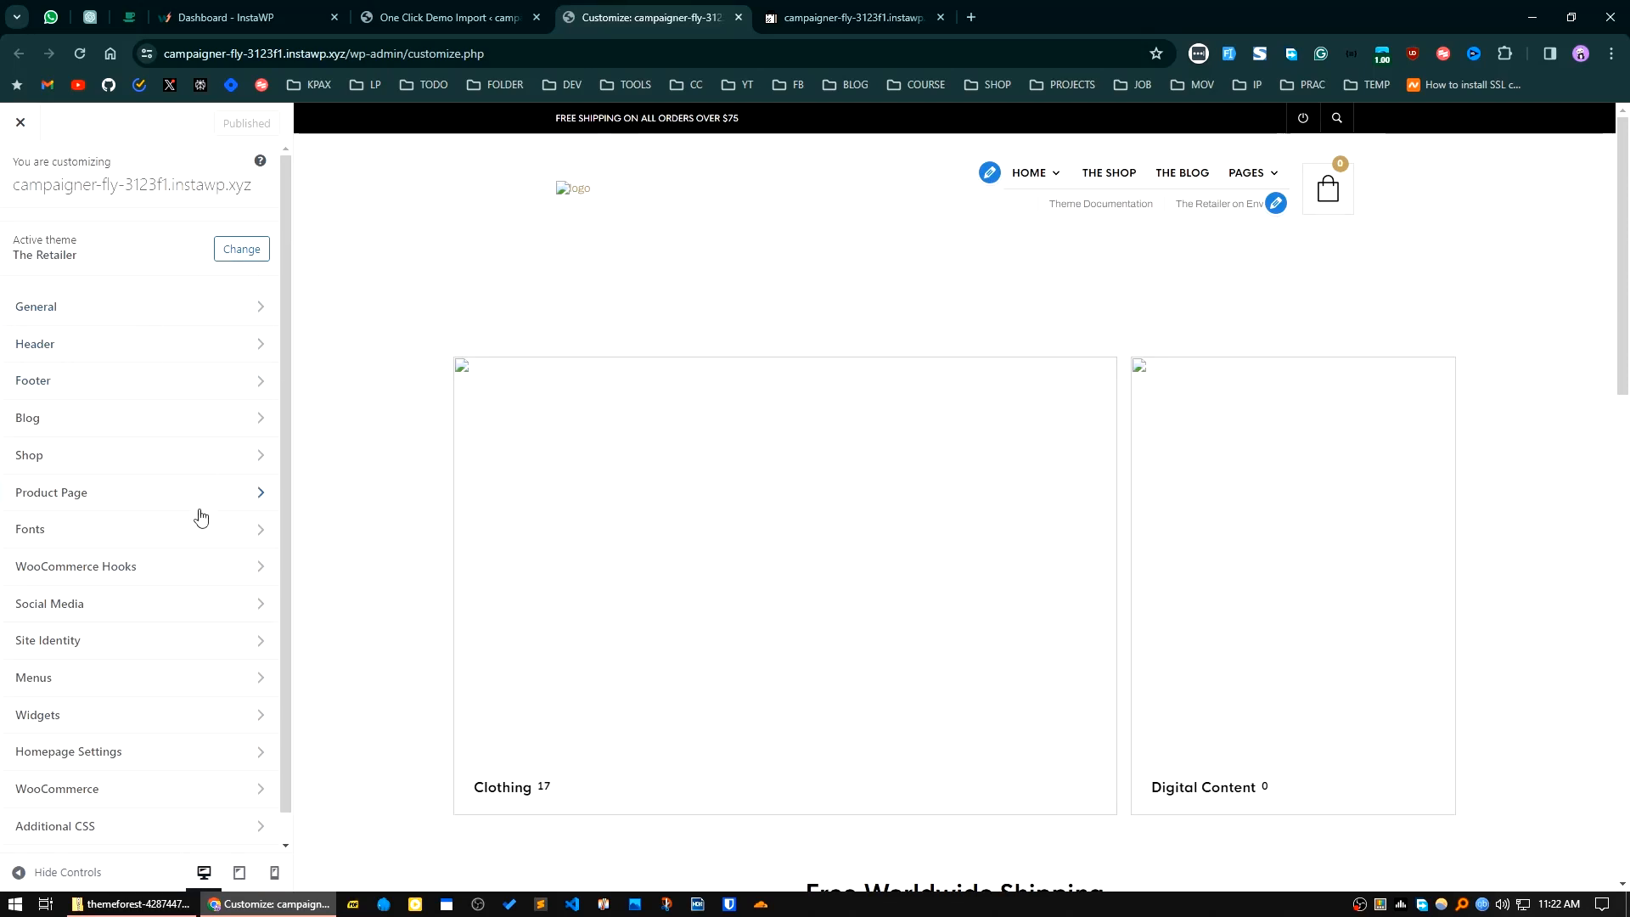
Step: Look through the theme's customization sections and examine the General settings
{"action": "scroll", "coordinate": [145, 679], "scroll_direction": "down", "scroll_amount": 1}
{"action": "scroll", "coordinate": [150, 754], "scroll_direction": "up", "scroll_amount": 1}
{"action": "left_click", "coordinate": [208, 314]}
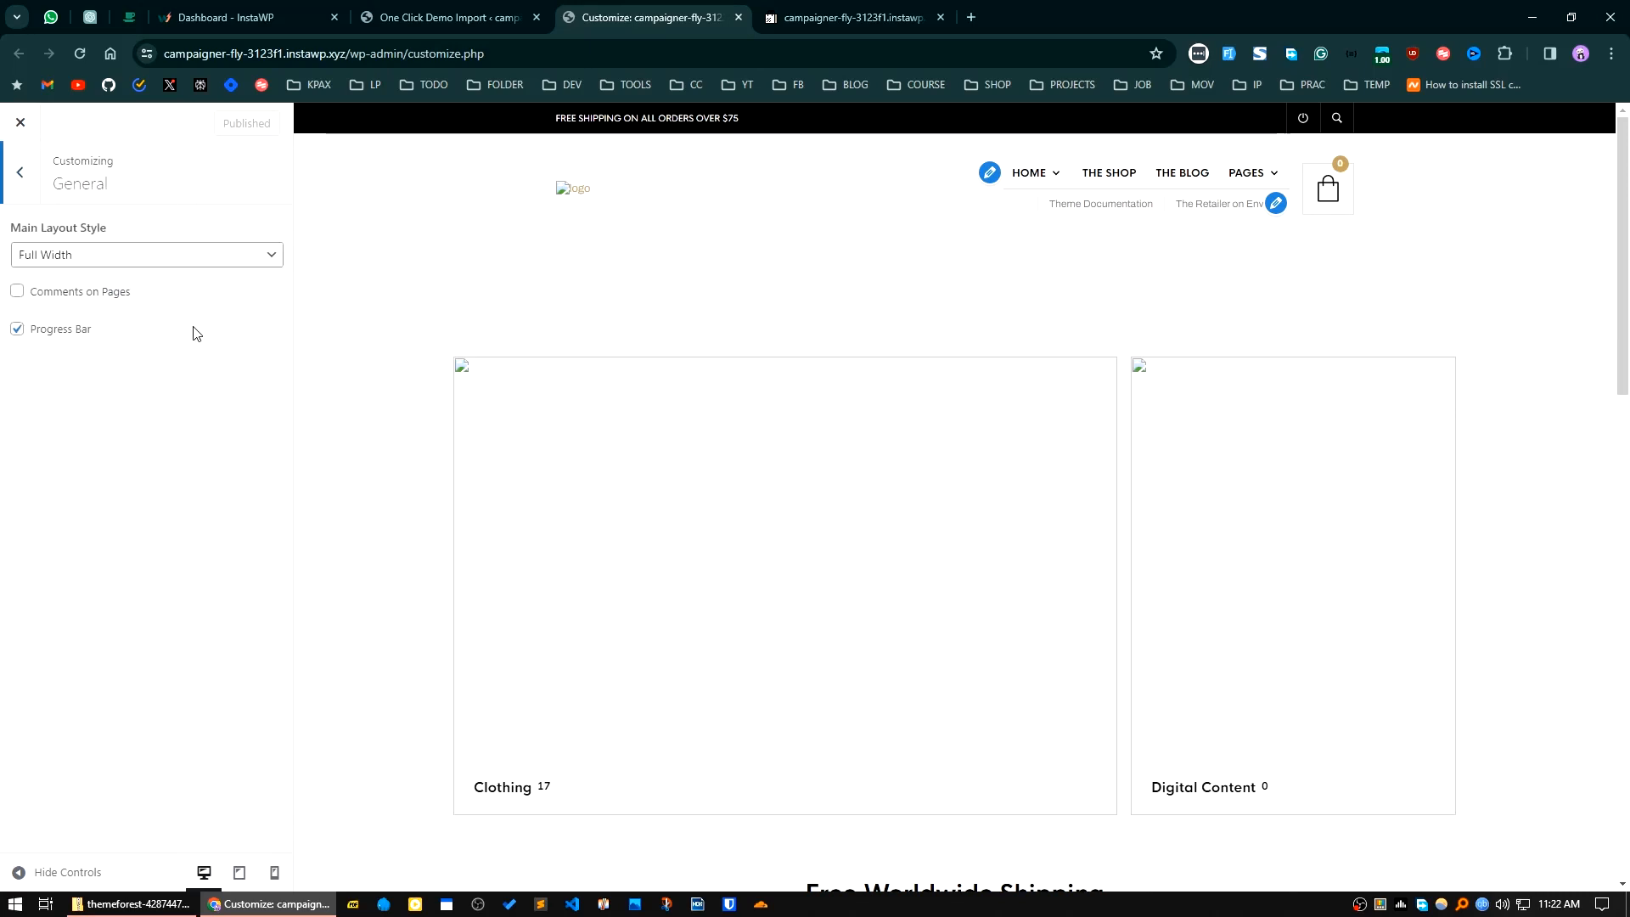
{"action": "left_click", "coordinate": [38, 185]}
Step: Upload logo-17.png from the Downloadz folder and set it as the header's site logo
{"action": "left_click", "coordinate": [123, 348]}
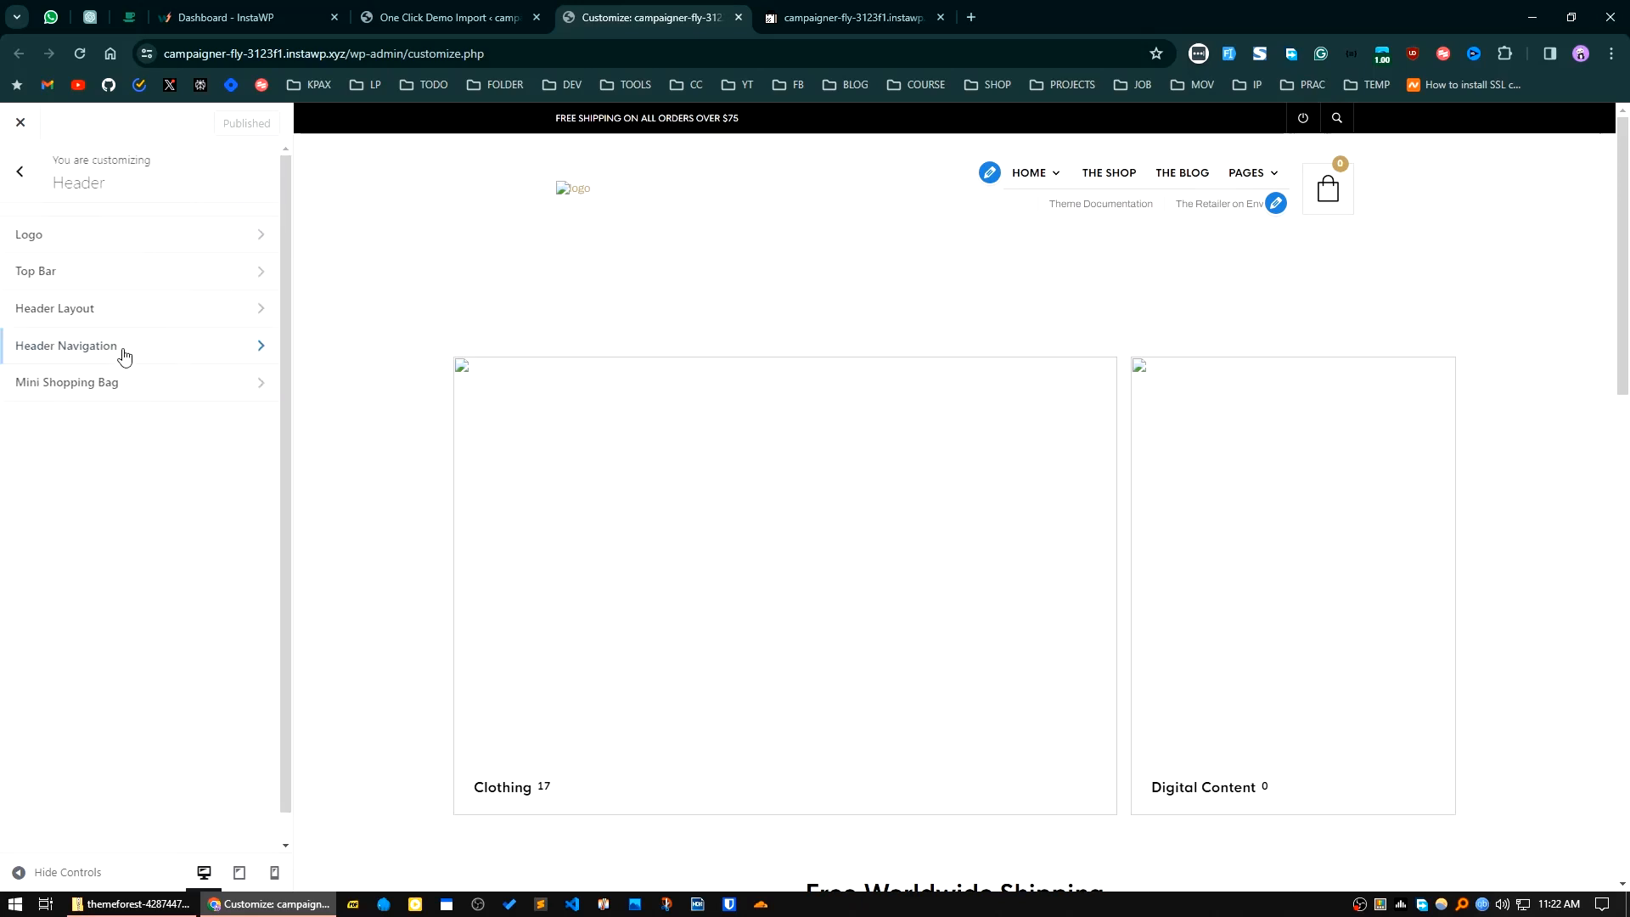
{"action": "left_click", "coordinate": [108, 237]}
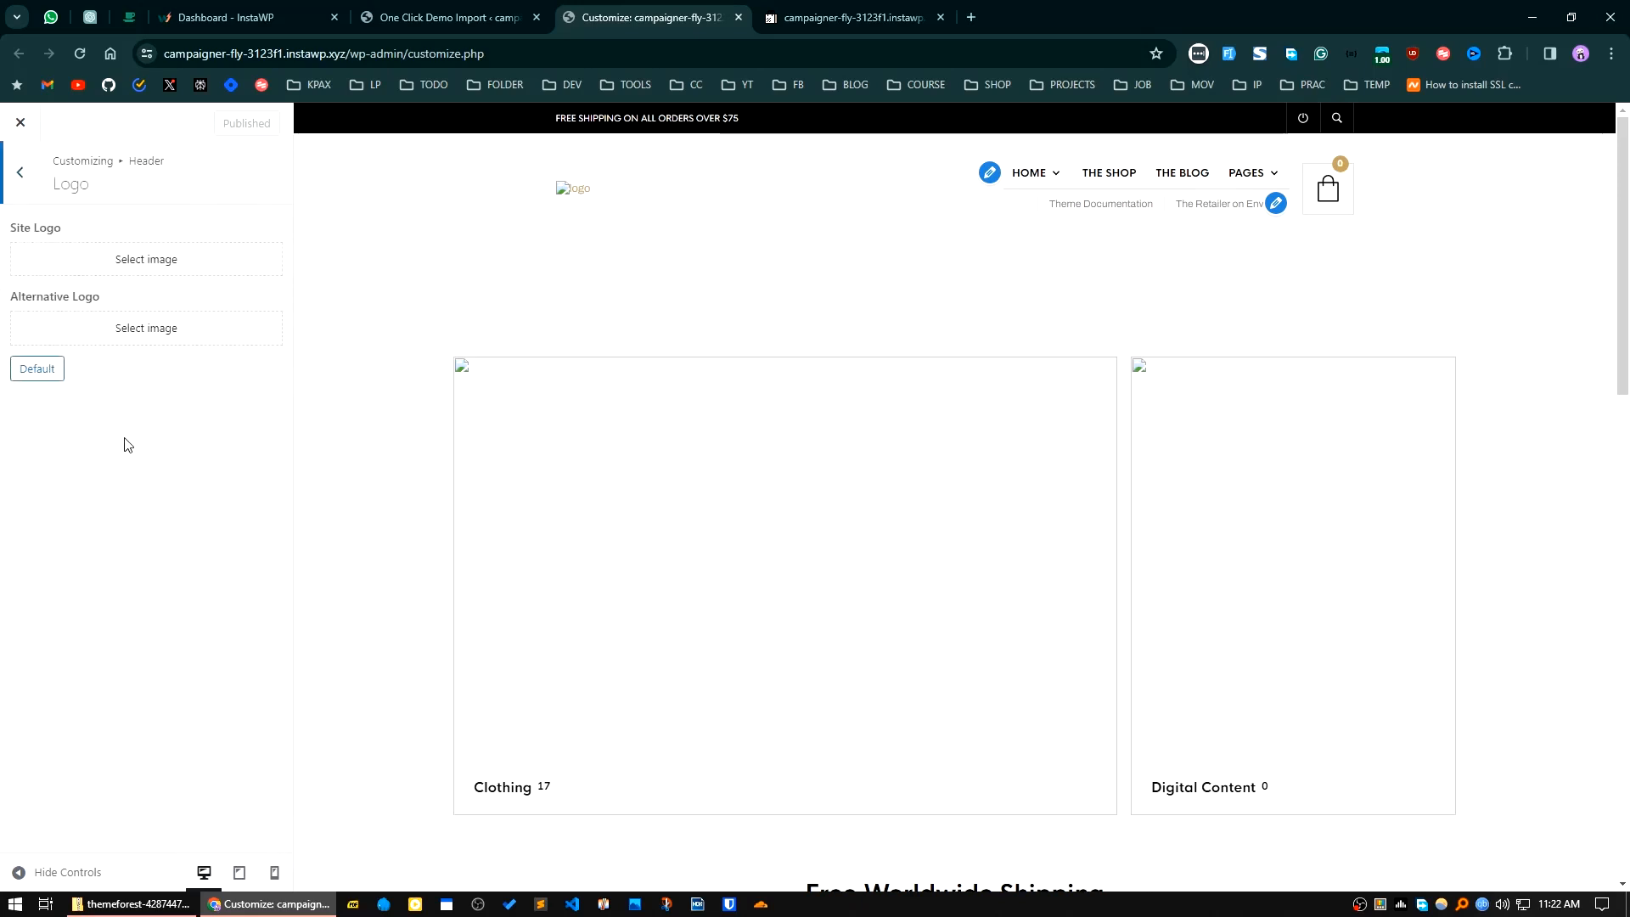
{"action": "left_click", "coordinate": [132, 258]}
{"action": "left_click", "coordinate": [792, 475]}
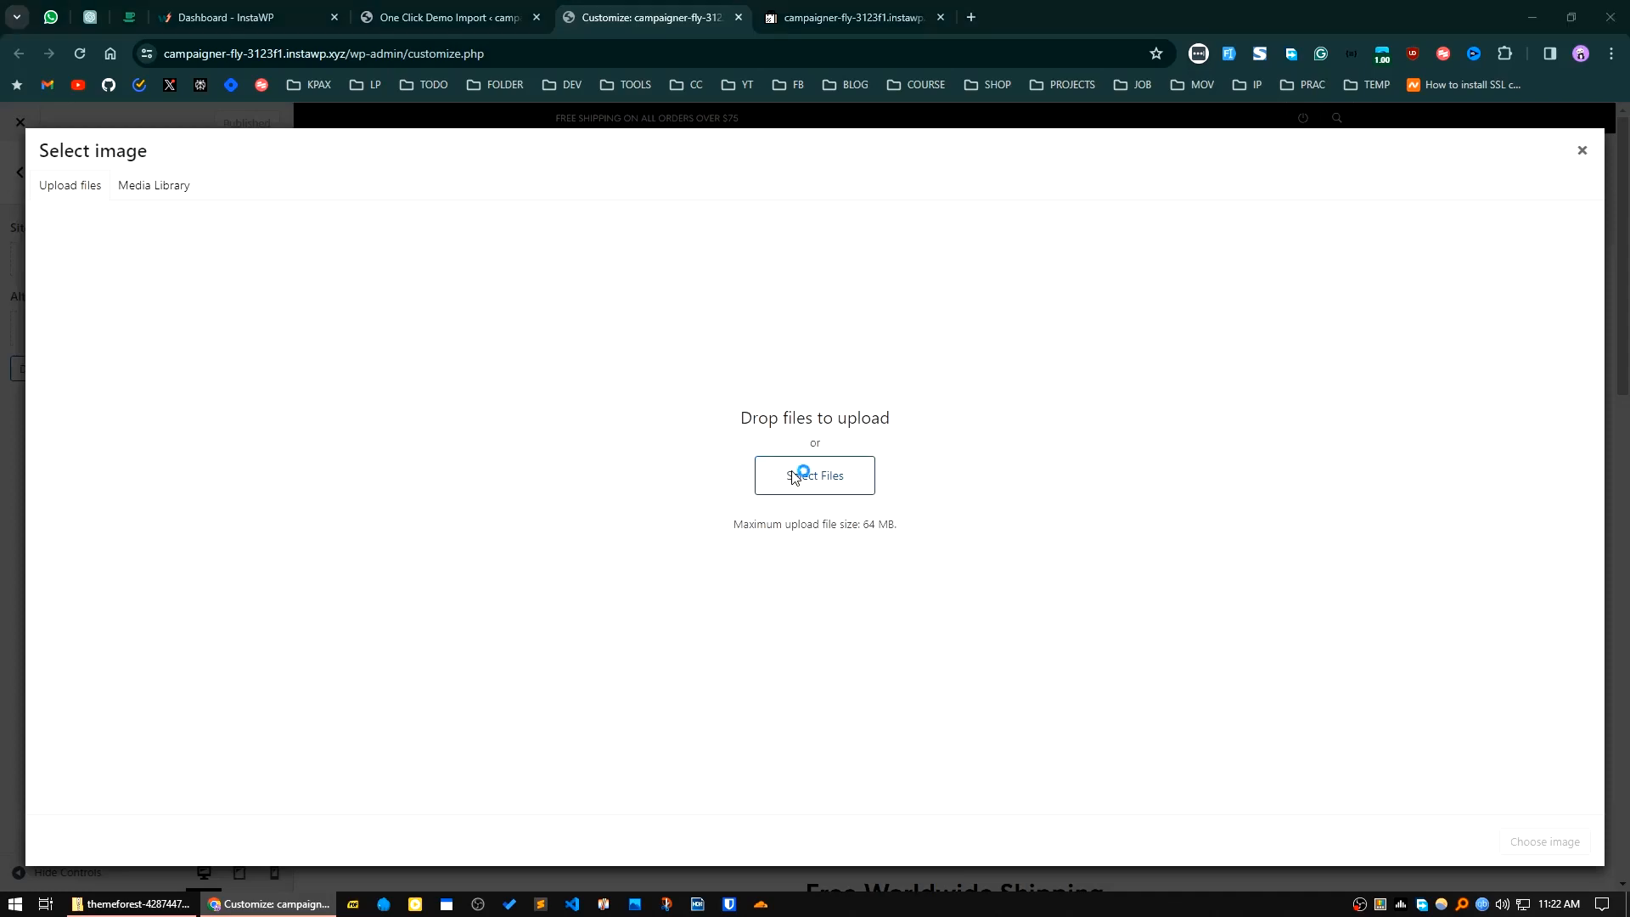
{"action": "left_click", "coordinate": [212, 135]}
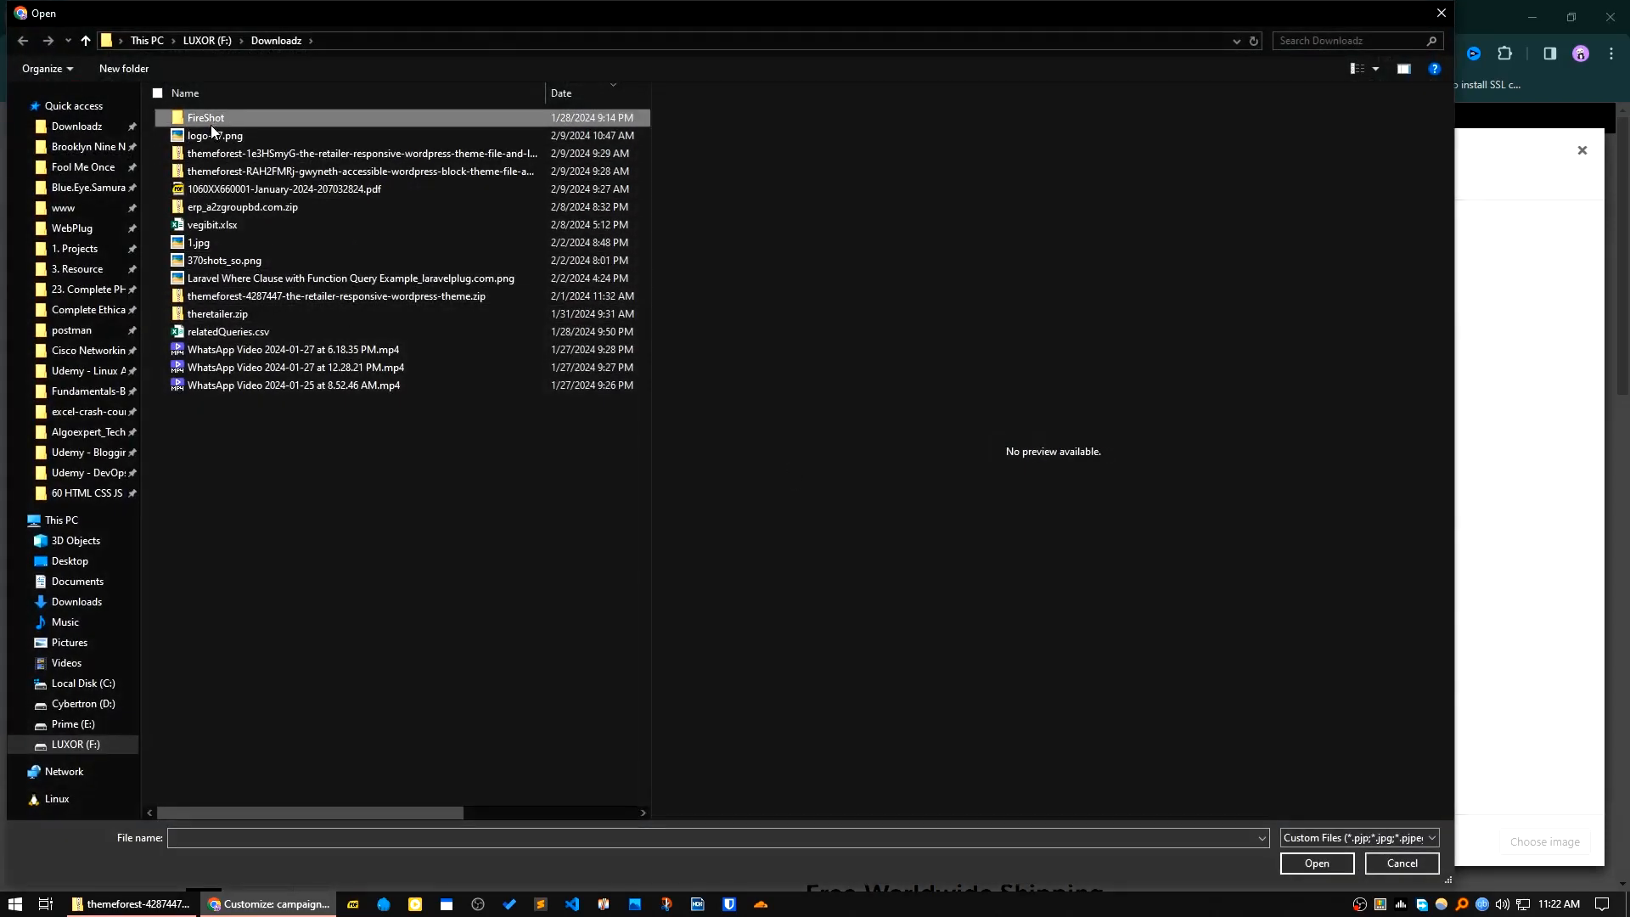
{"action": "left_click", "coordinate": [1351, 867]}
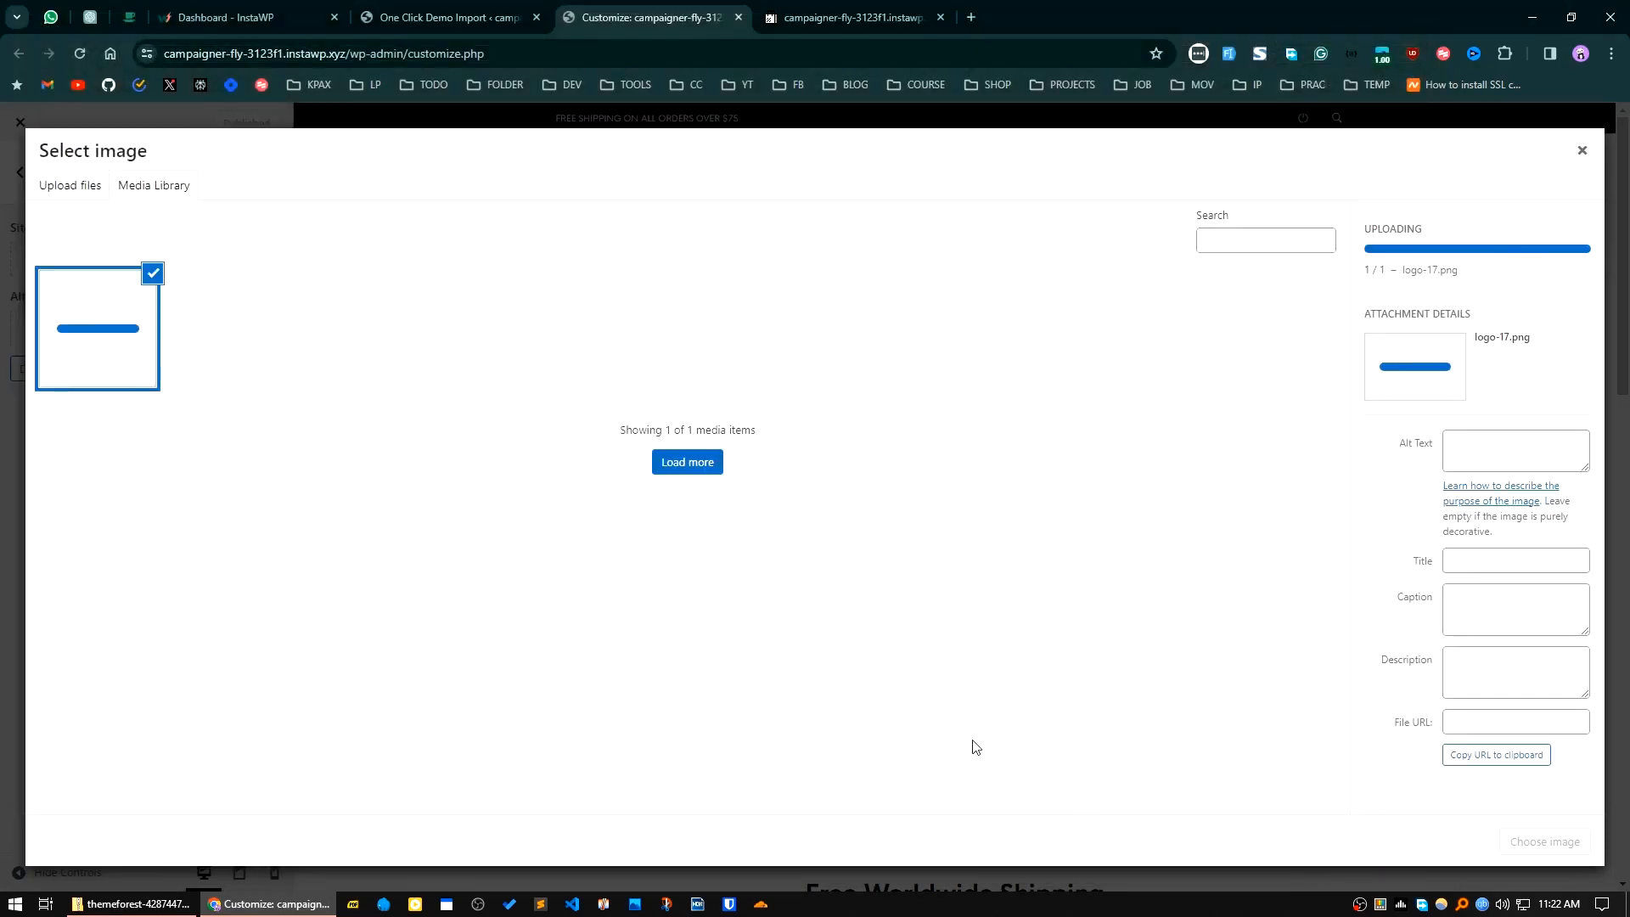
{"action": "left_click", "coordinate": [1545, 841]}
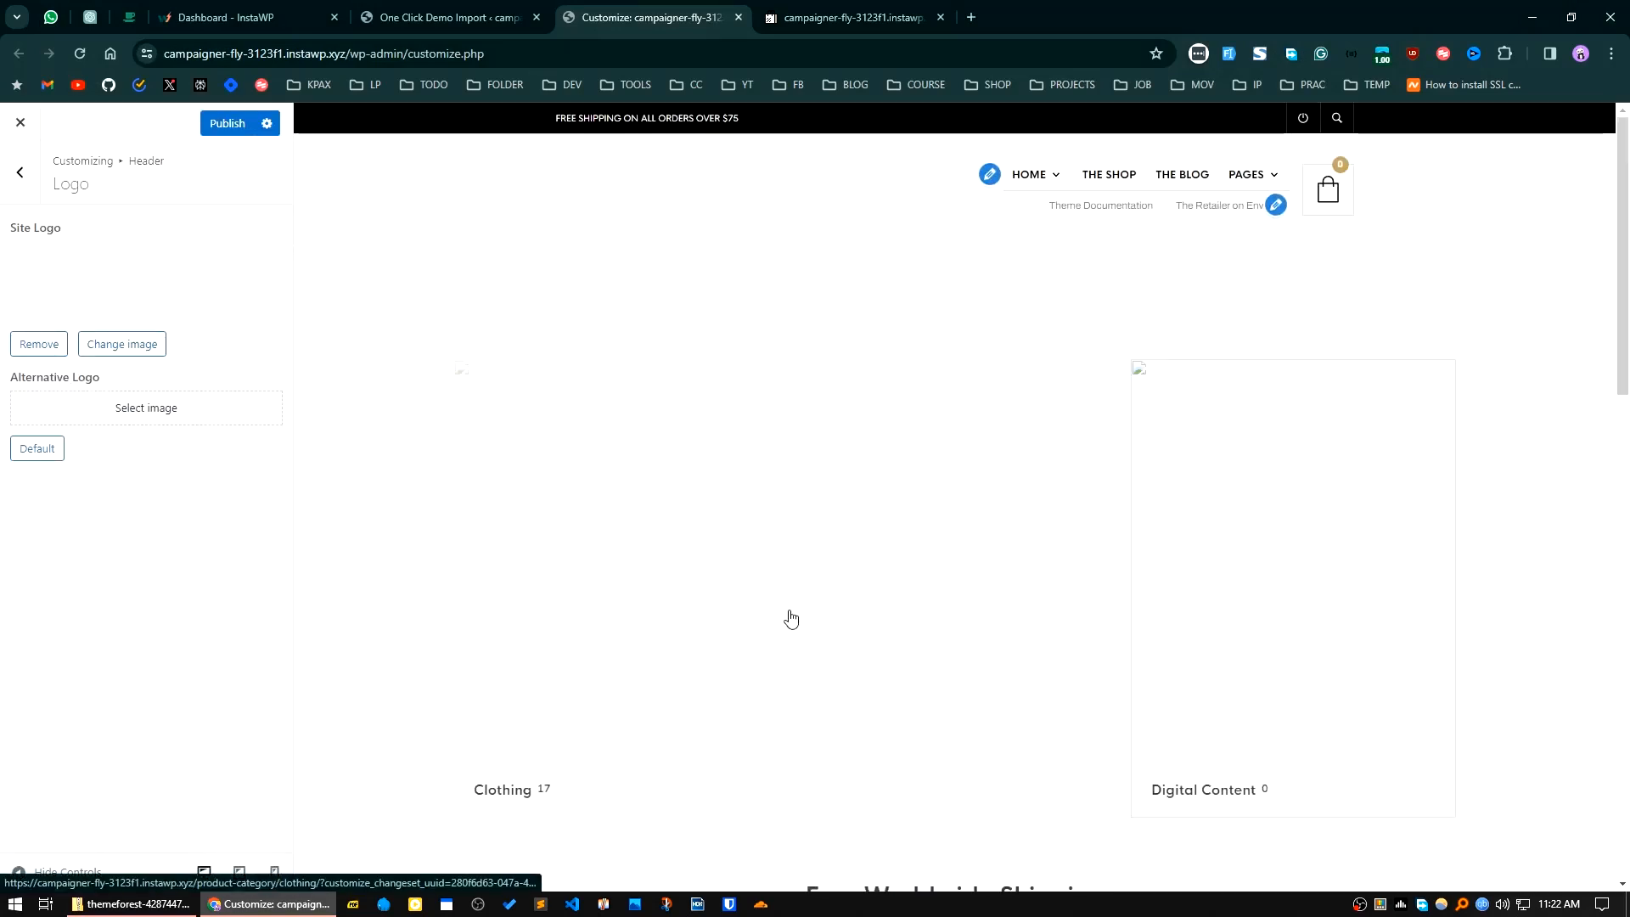
Step: Set the alternative logo to the first media library image and publish the logo changes
{"action": "left_click", "coordinate": [131, 414]}
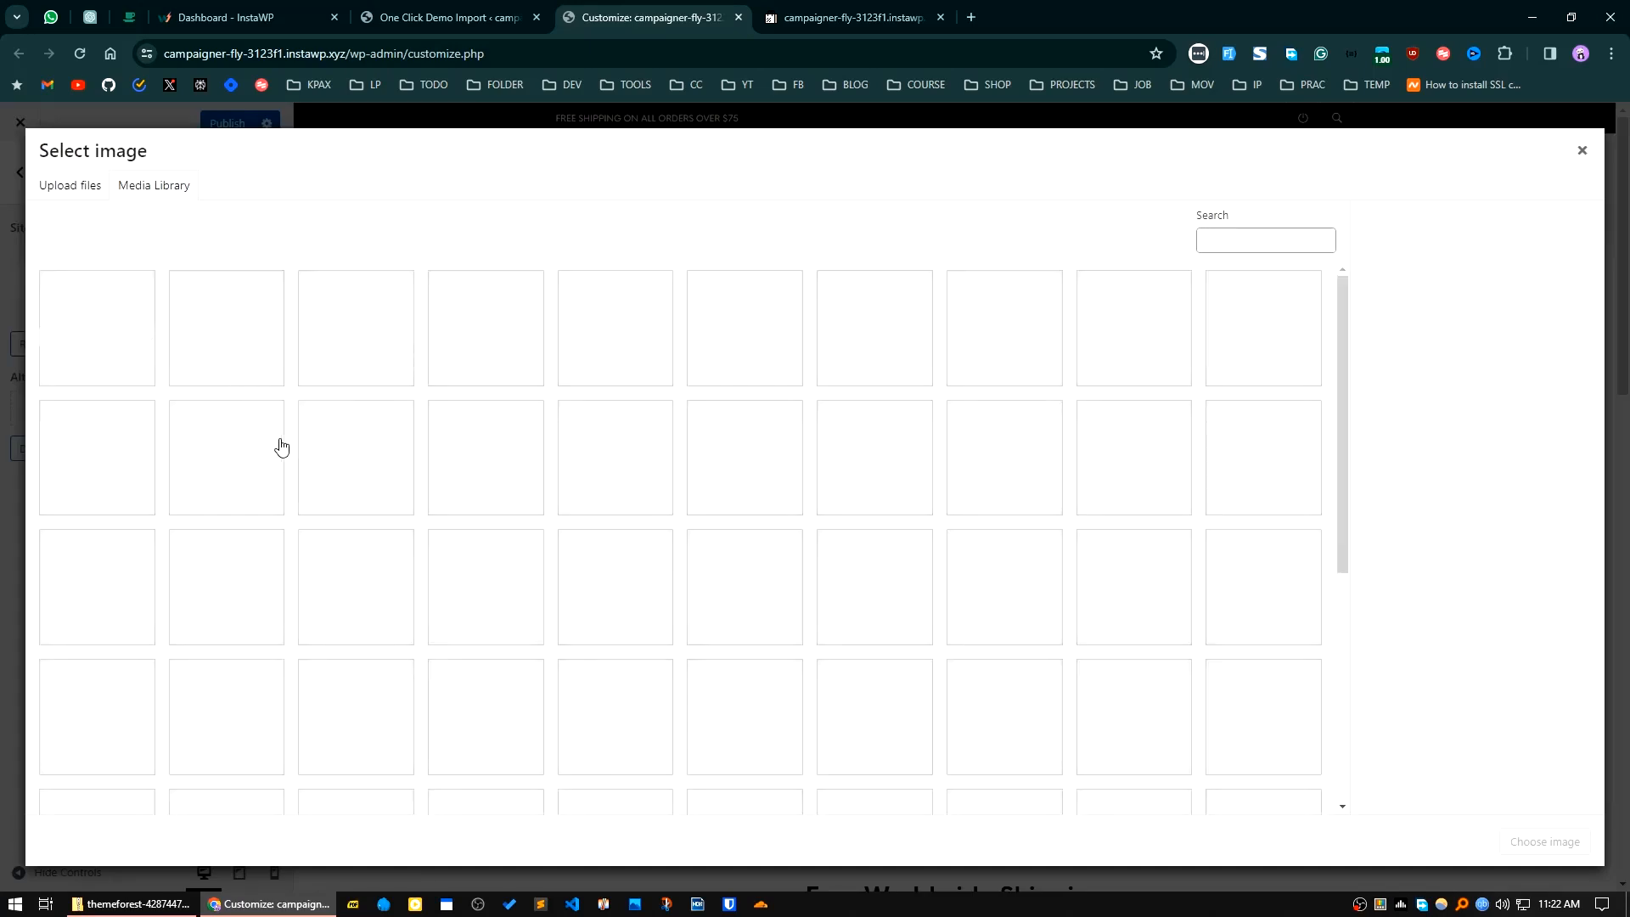
{"action": "left_click", "coordinate": [127, 353]}
{"action": "left_click", "coordinate": [1545, 841]}
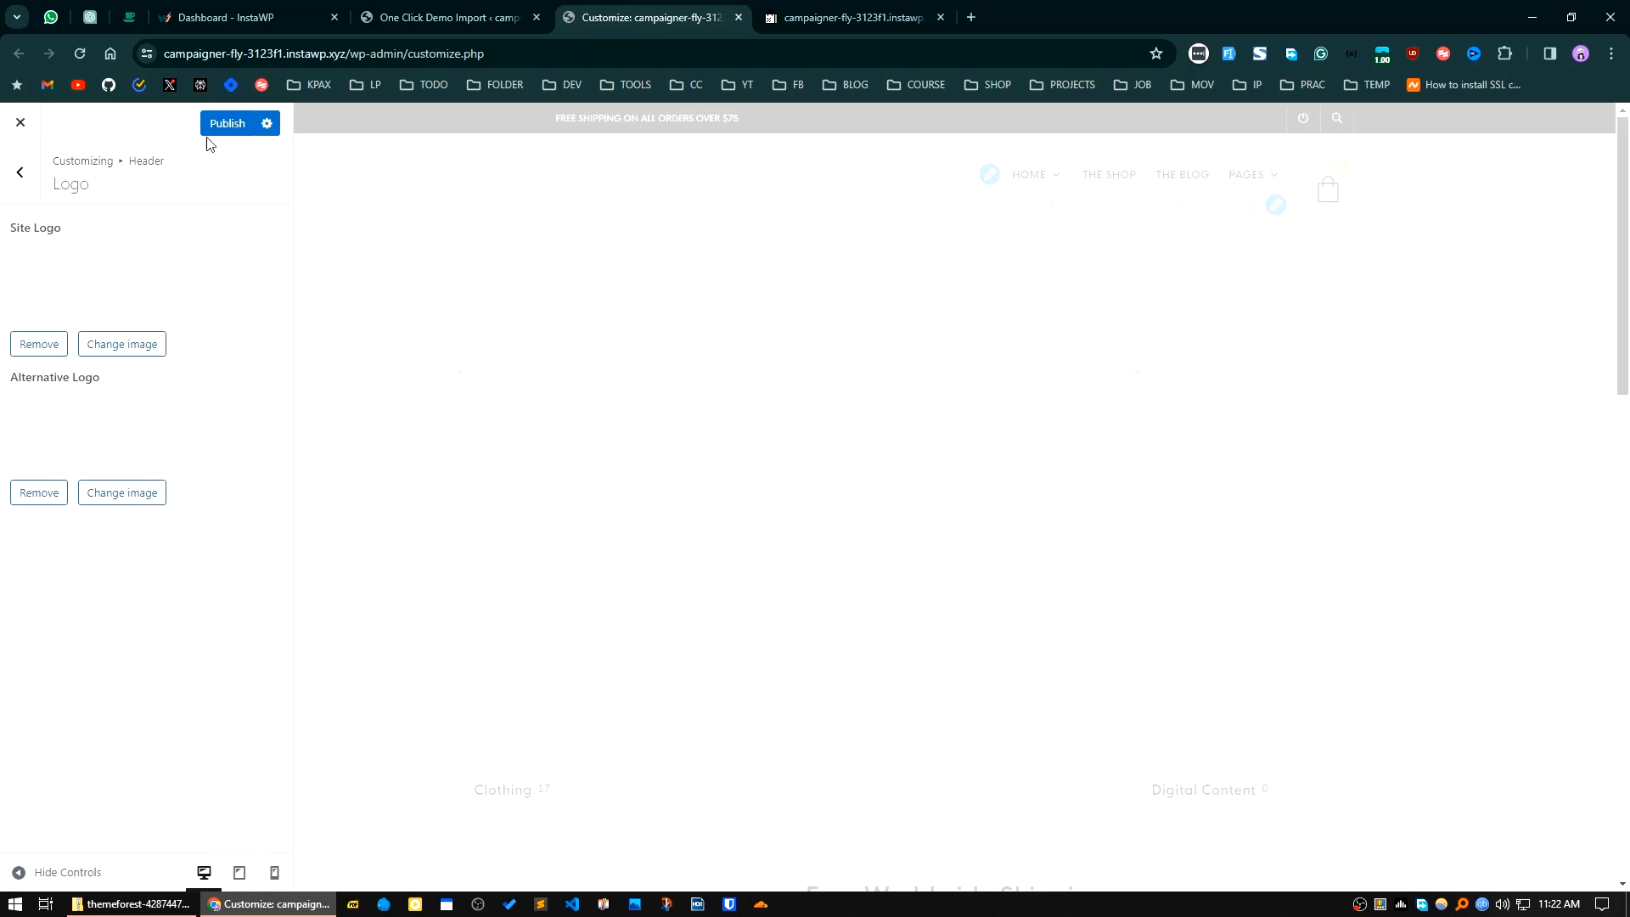
{"action": "left_click", "coordinate": [225, 126]}
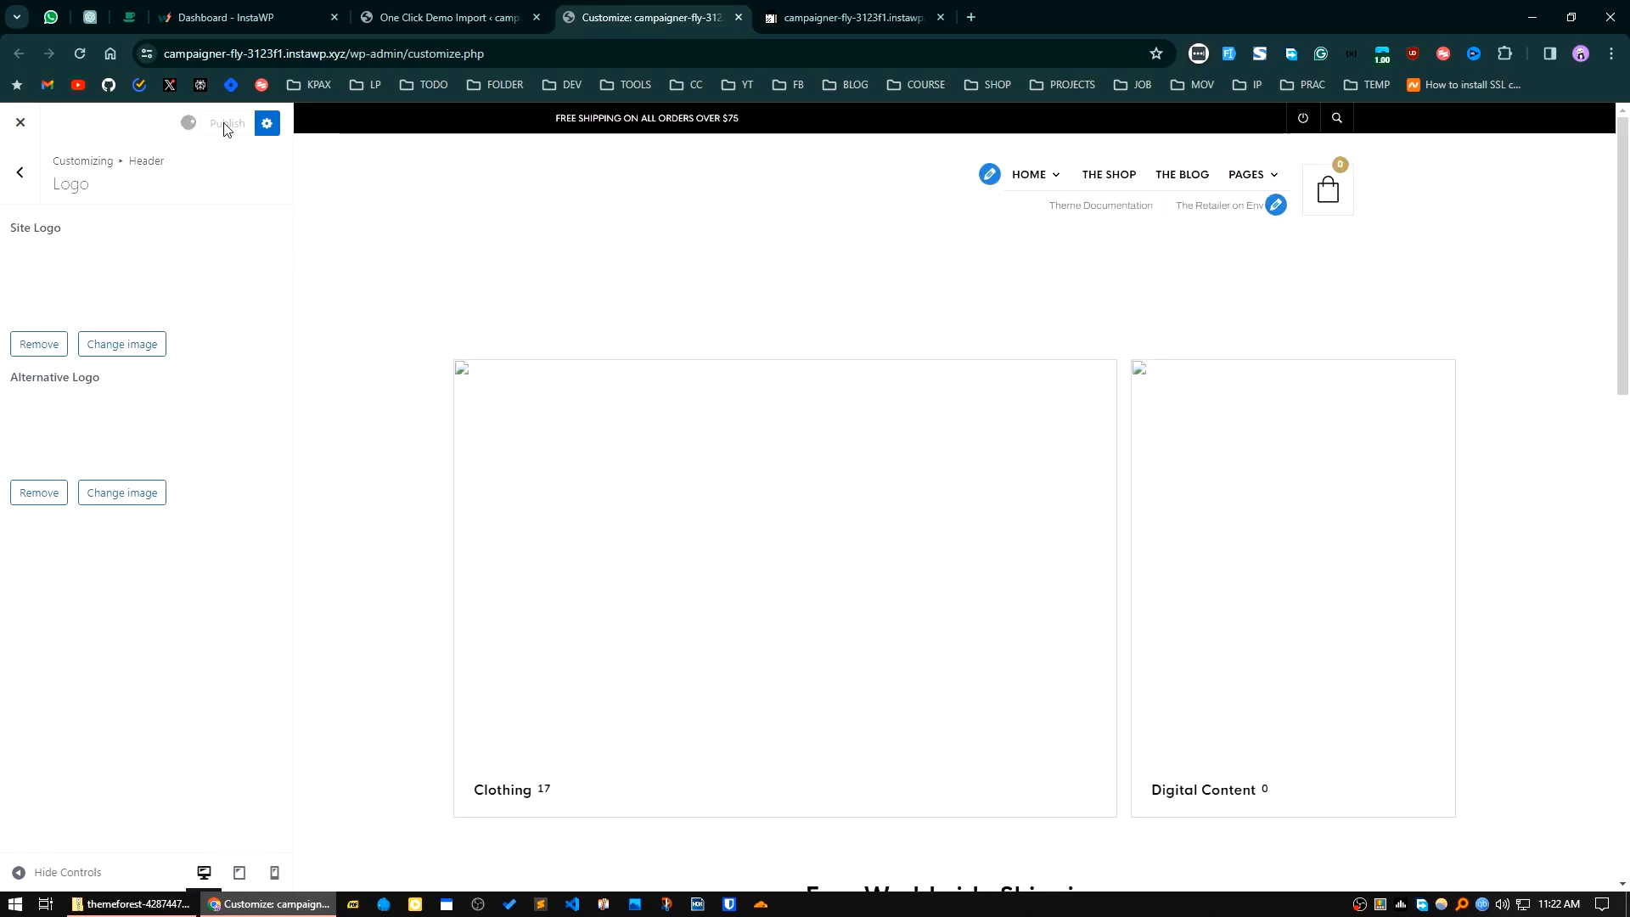
Step: Change the header's top bar text to "FREE SHIPPING ON ALL ORDERS OVER $10" and publish it
{"action": "left_click", "coordinate": [22, 175]}
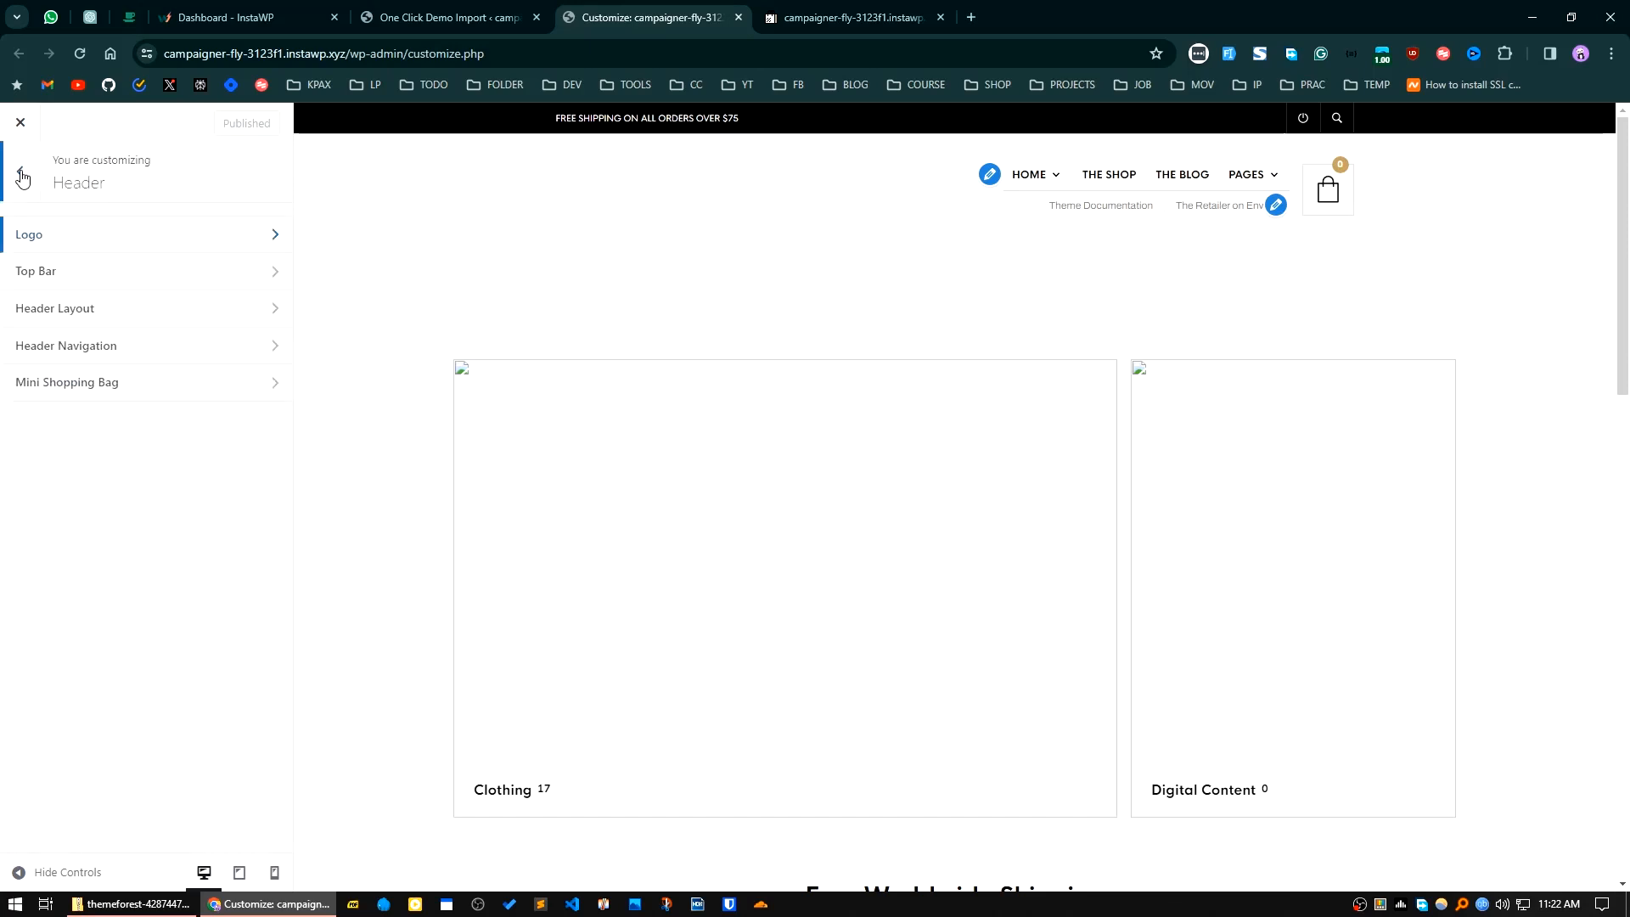
{"action": "left_click", "coordinate": [140, 270]}
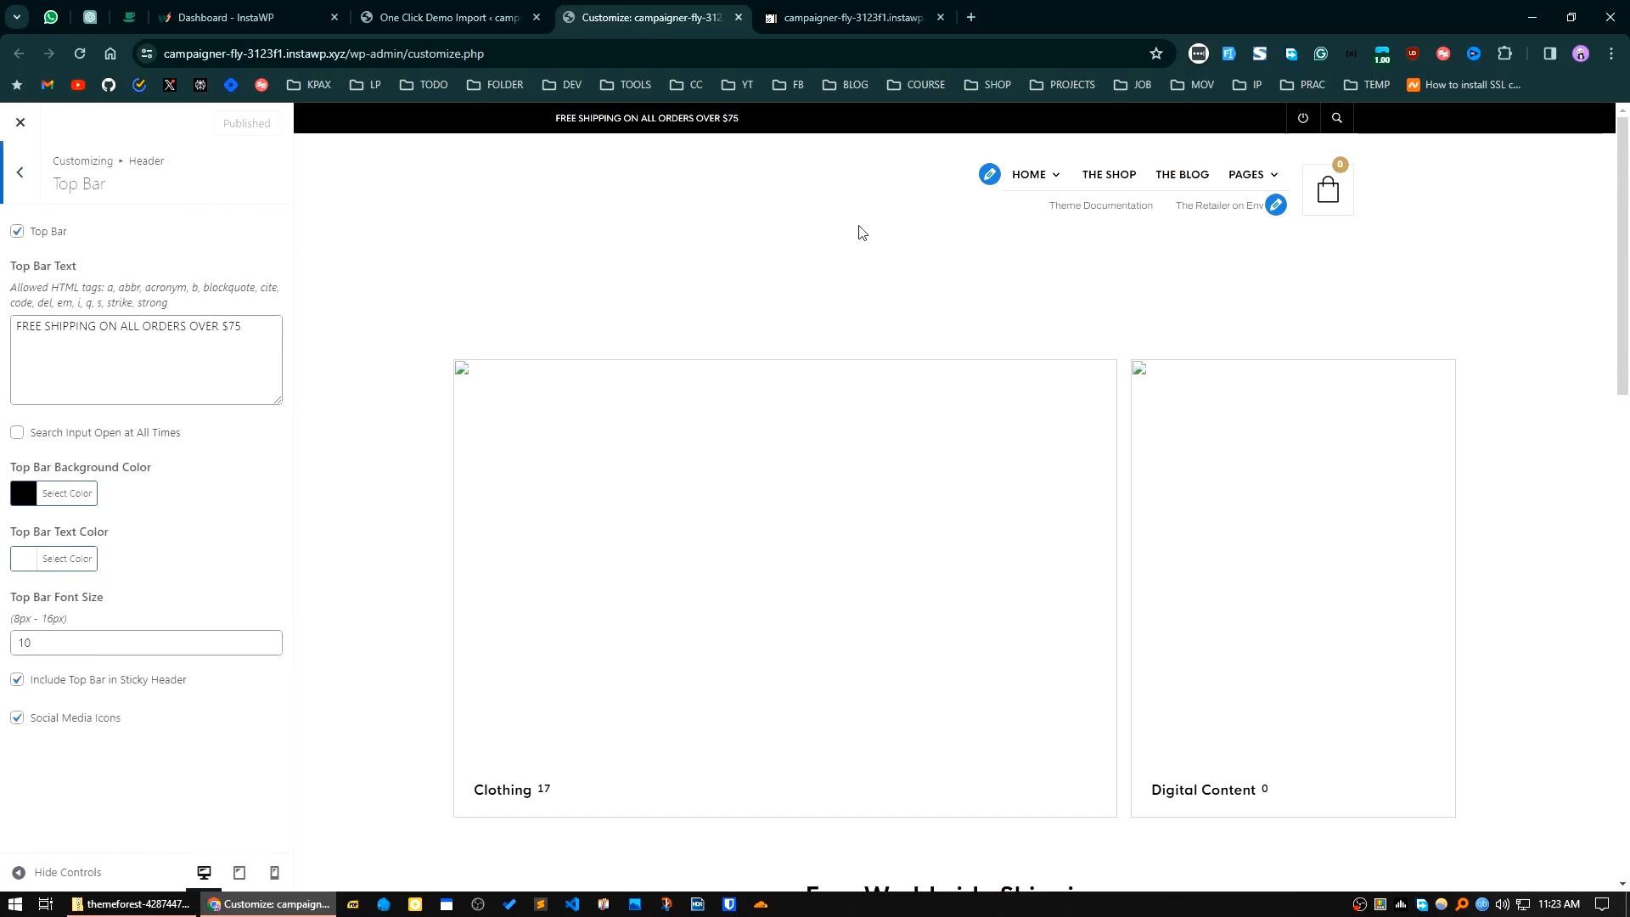
{"action": "left_click", "coordinate": [205, 327]}
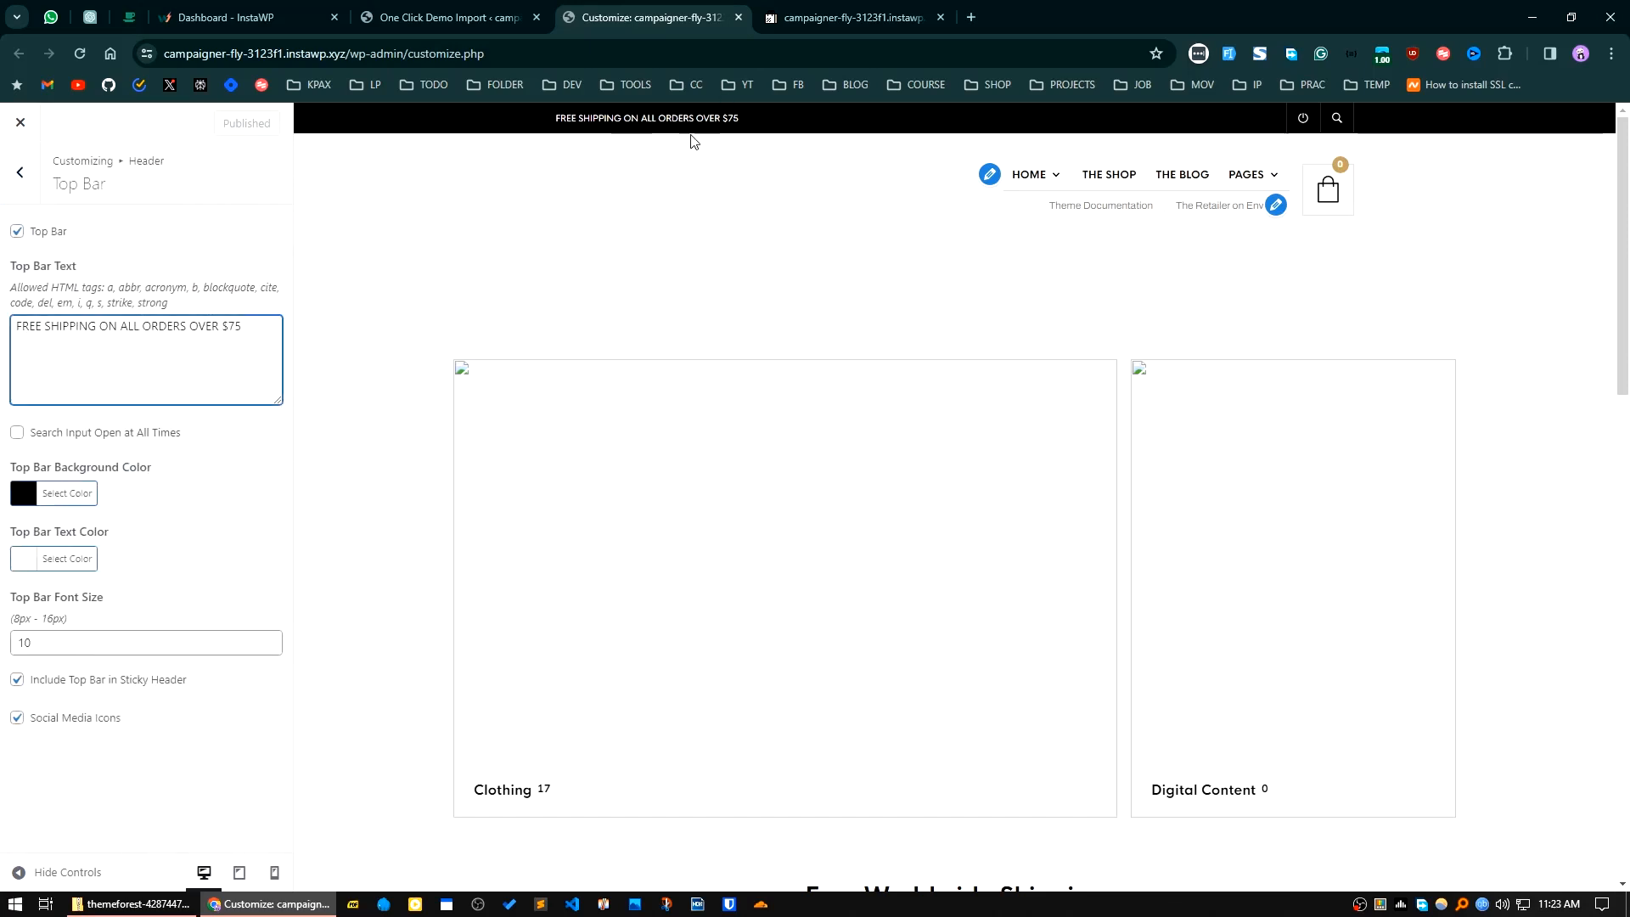
{"action": "left_click", "coordinate": [259, 345]}
{"action": "key", "text": "BackSpace"}
{"action": "key", "text": "BackSpace"}
{"action": "type", "text": "1"}
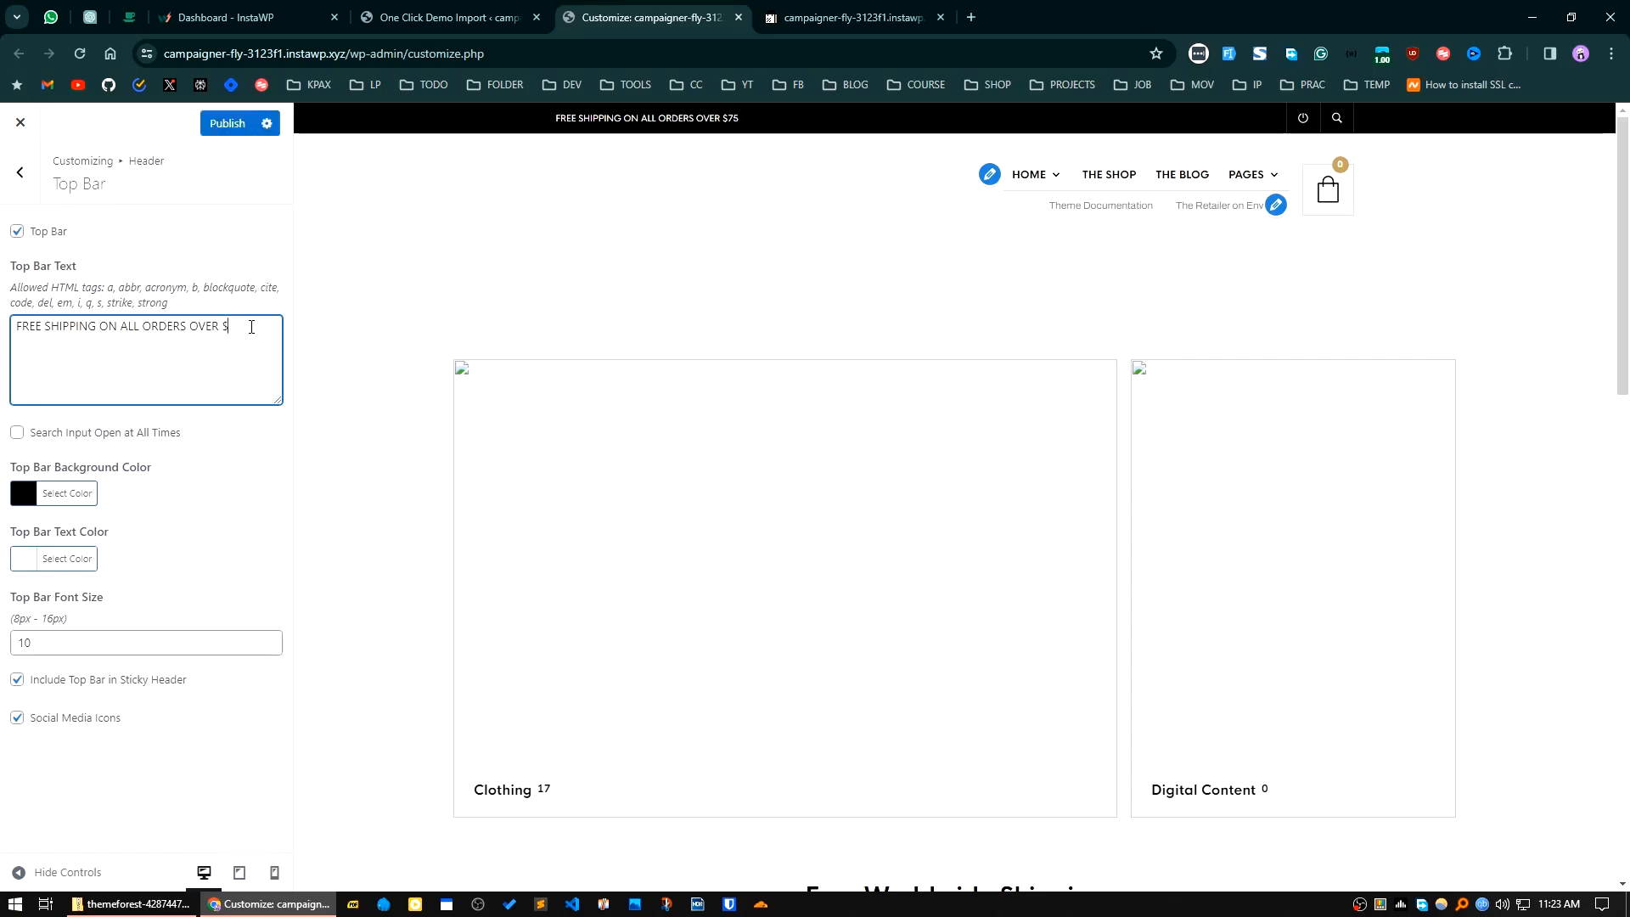
{"action": "type", "text": "0"}
{"action": "left_click", "coordinate": [234, 121]}
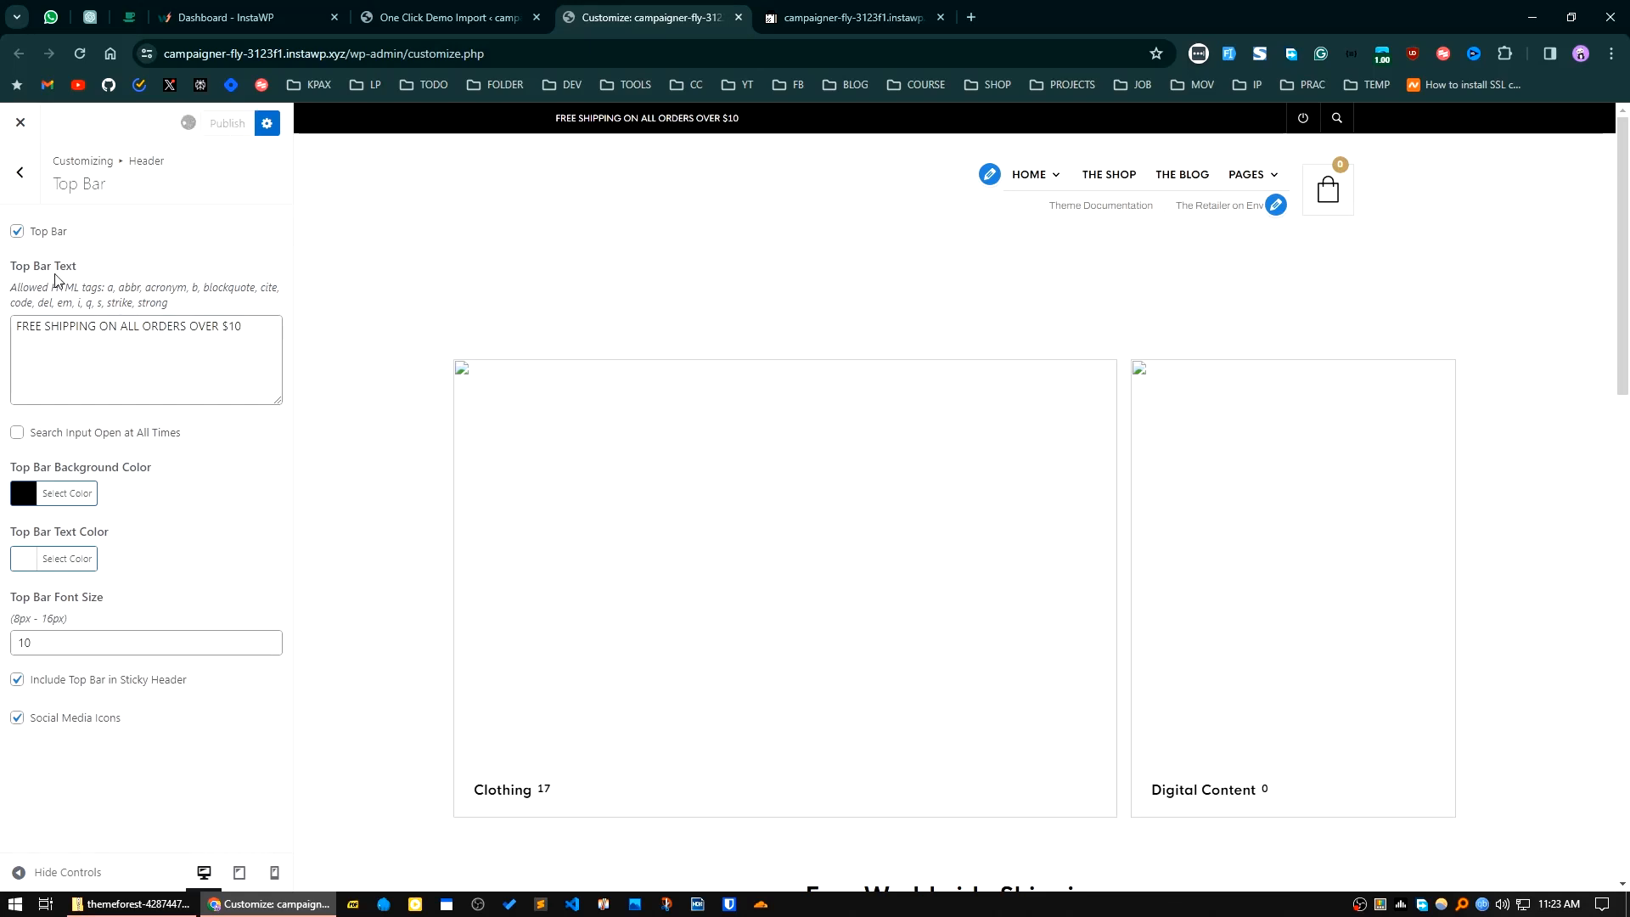
Step: Examine the available header layout choices and the list of footer sections
{"action": "left_click", "coordinate": [21, 174]}
{"action": "left_click", "coordinate": [125, 314]}
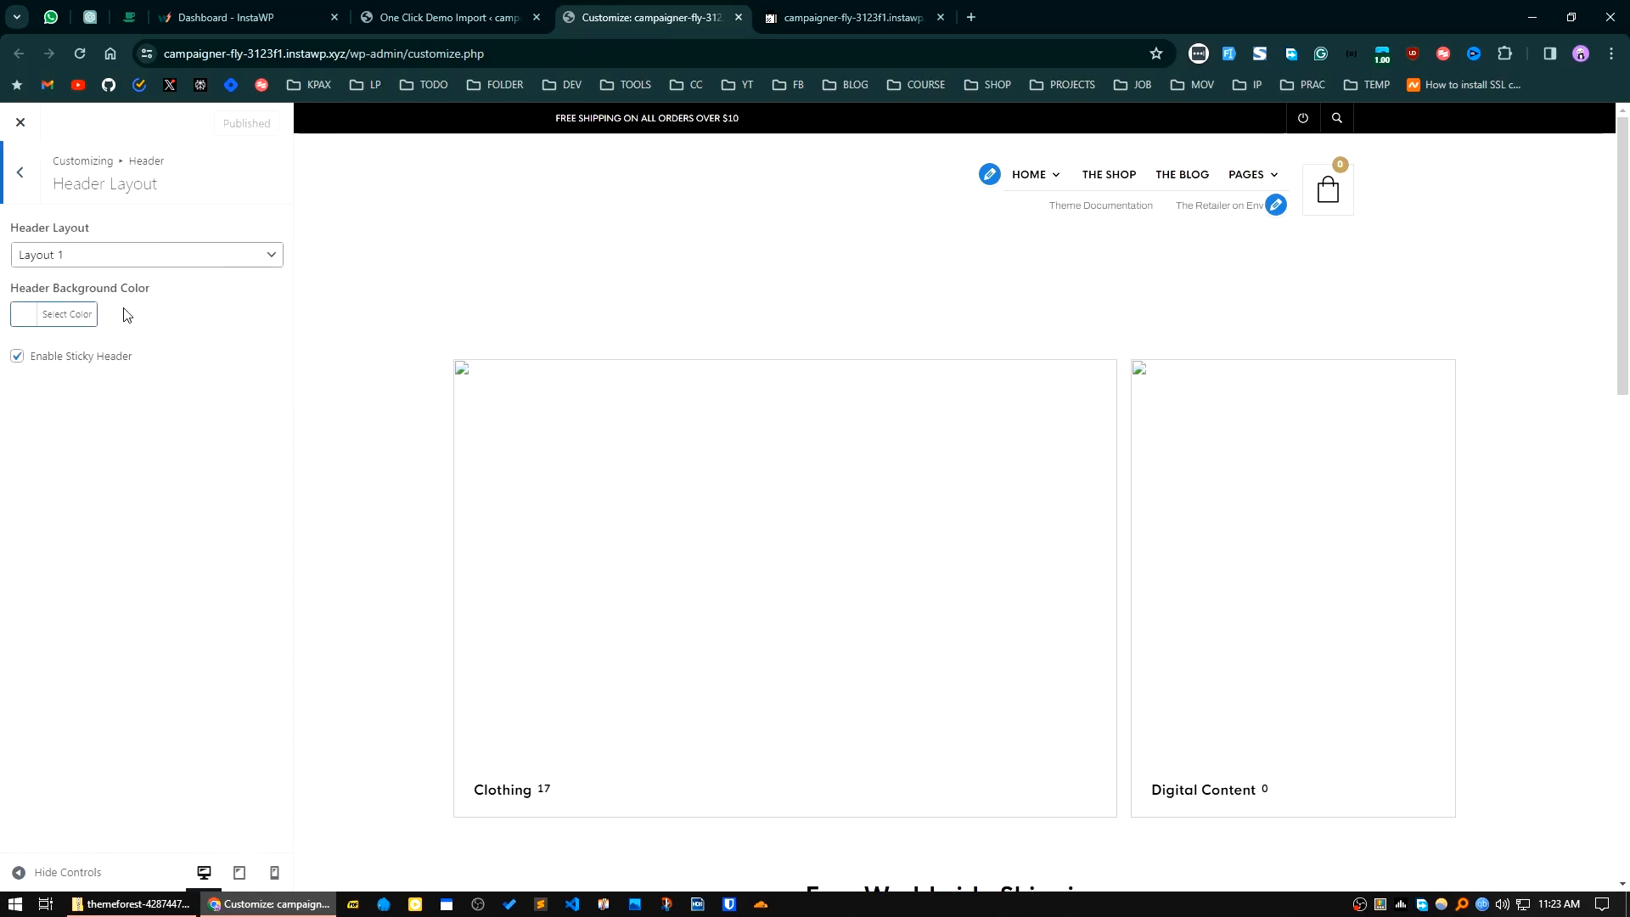
{"action": "left_click", "coordinate": [102, 255]}
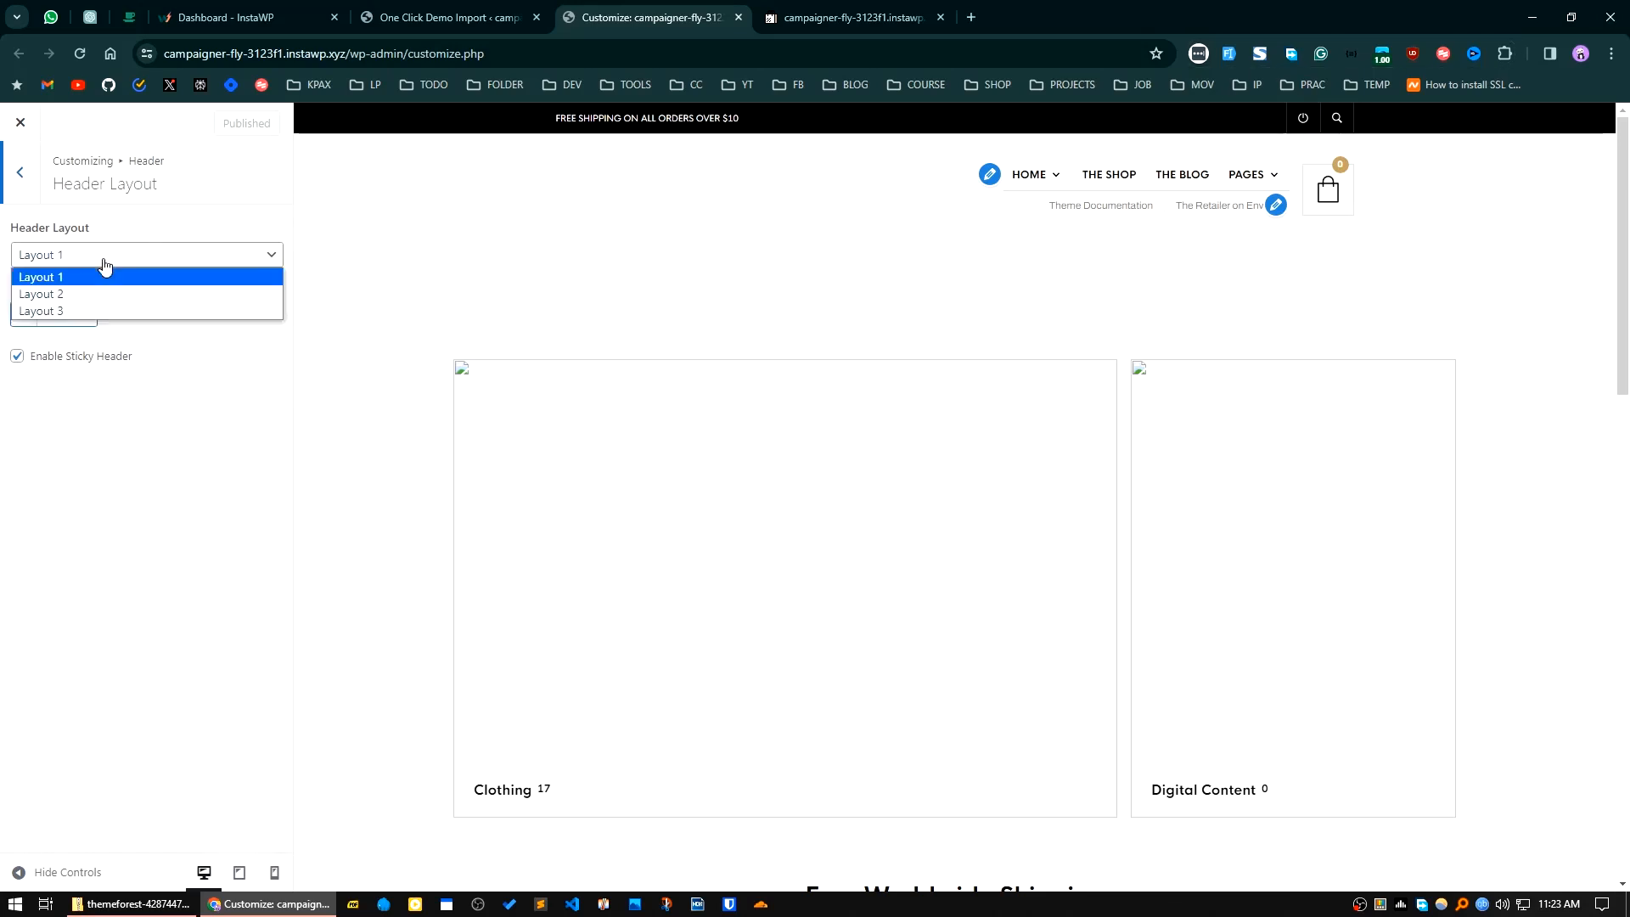
{"action": "left_click", "coordinate": [20, 171]}
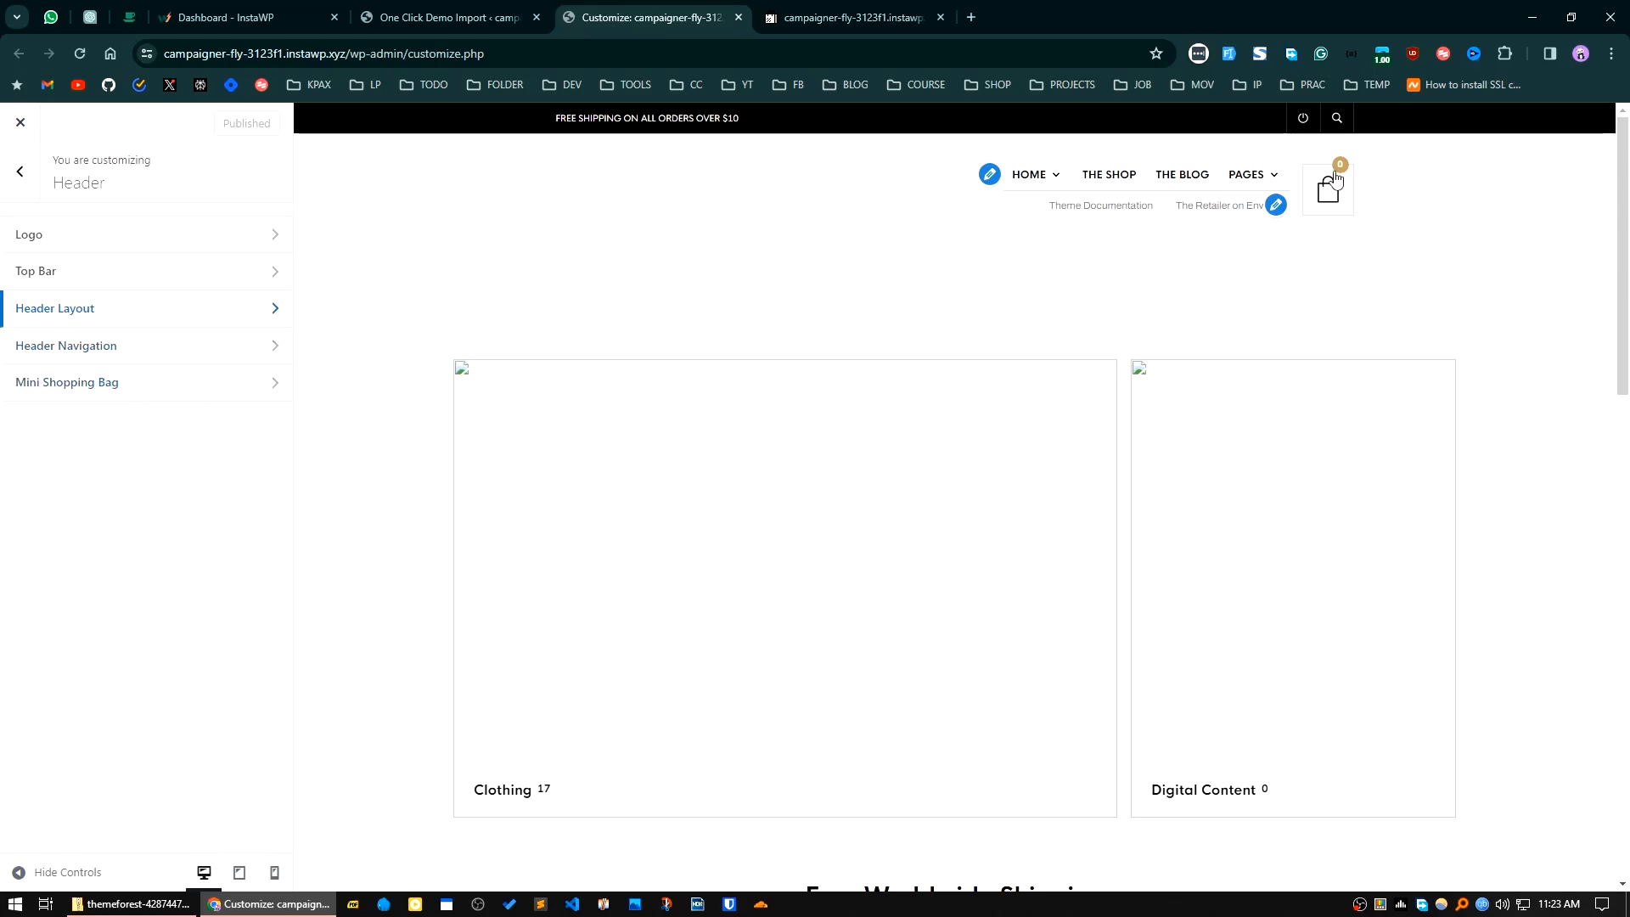
{"action": "left_click", "coordinate": [22, 176]}
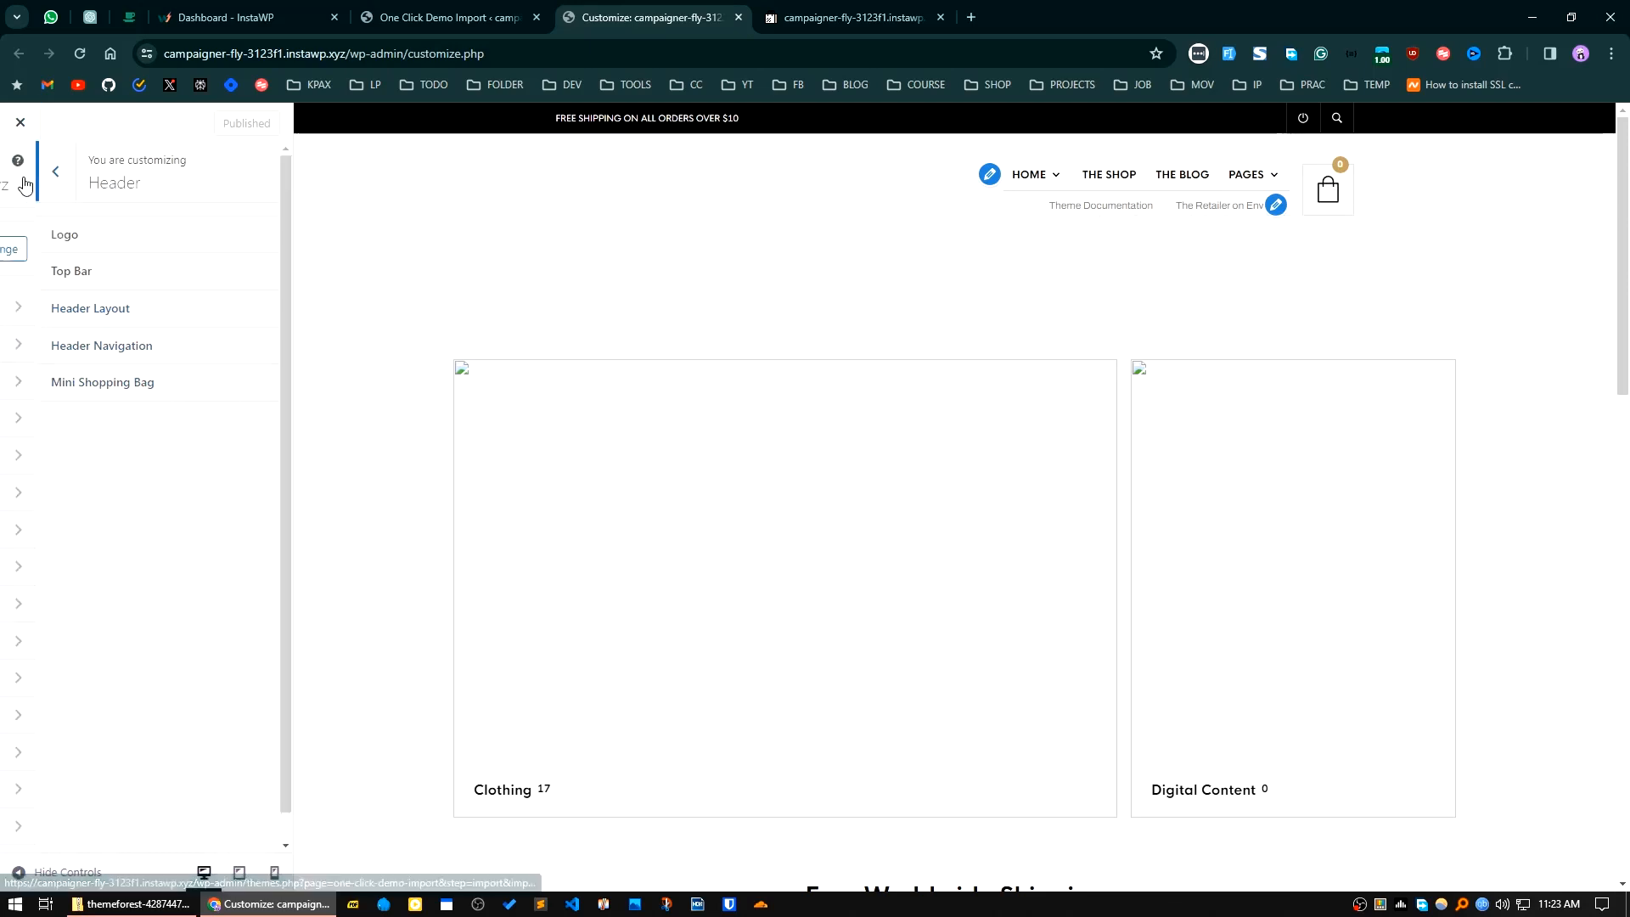
{"action": "left_click", "coordinate": [100, 387]}
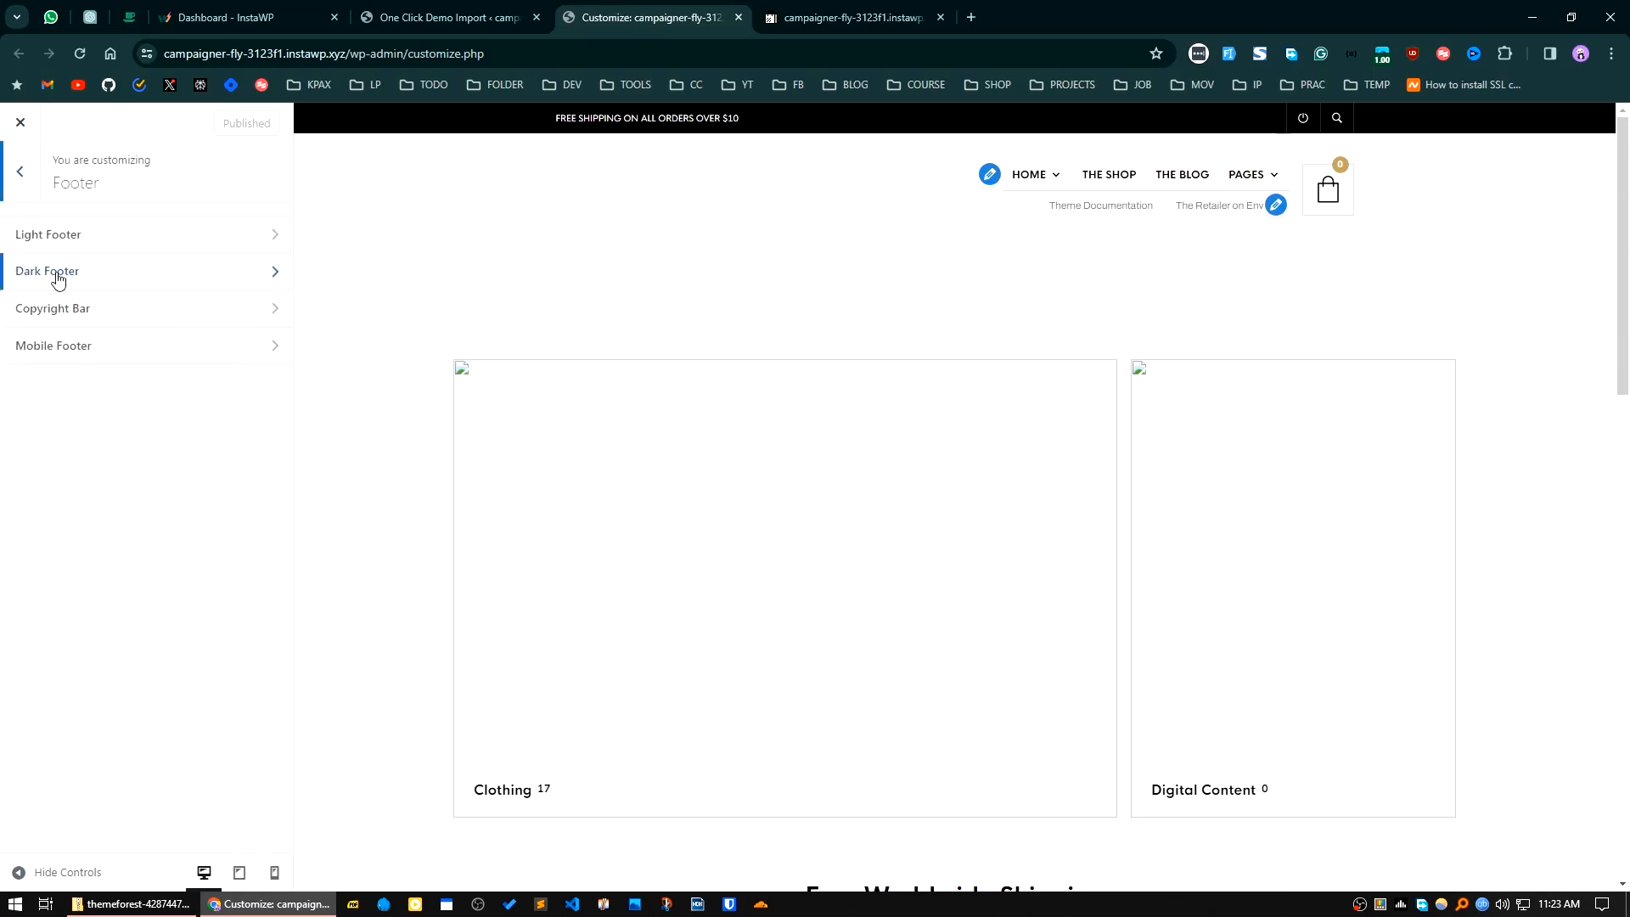
{"action": "left_click", "coordinate": [3, 185]}
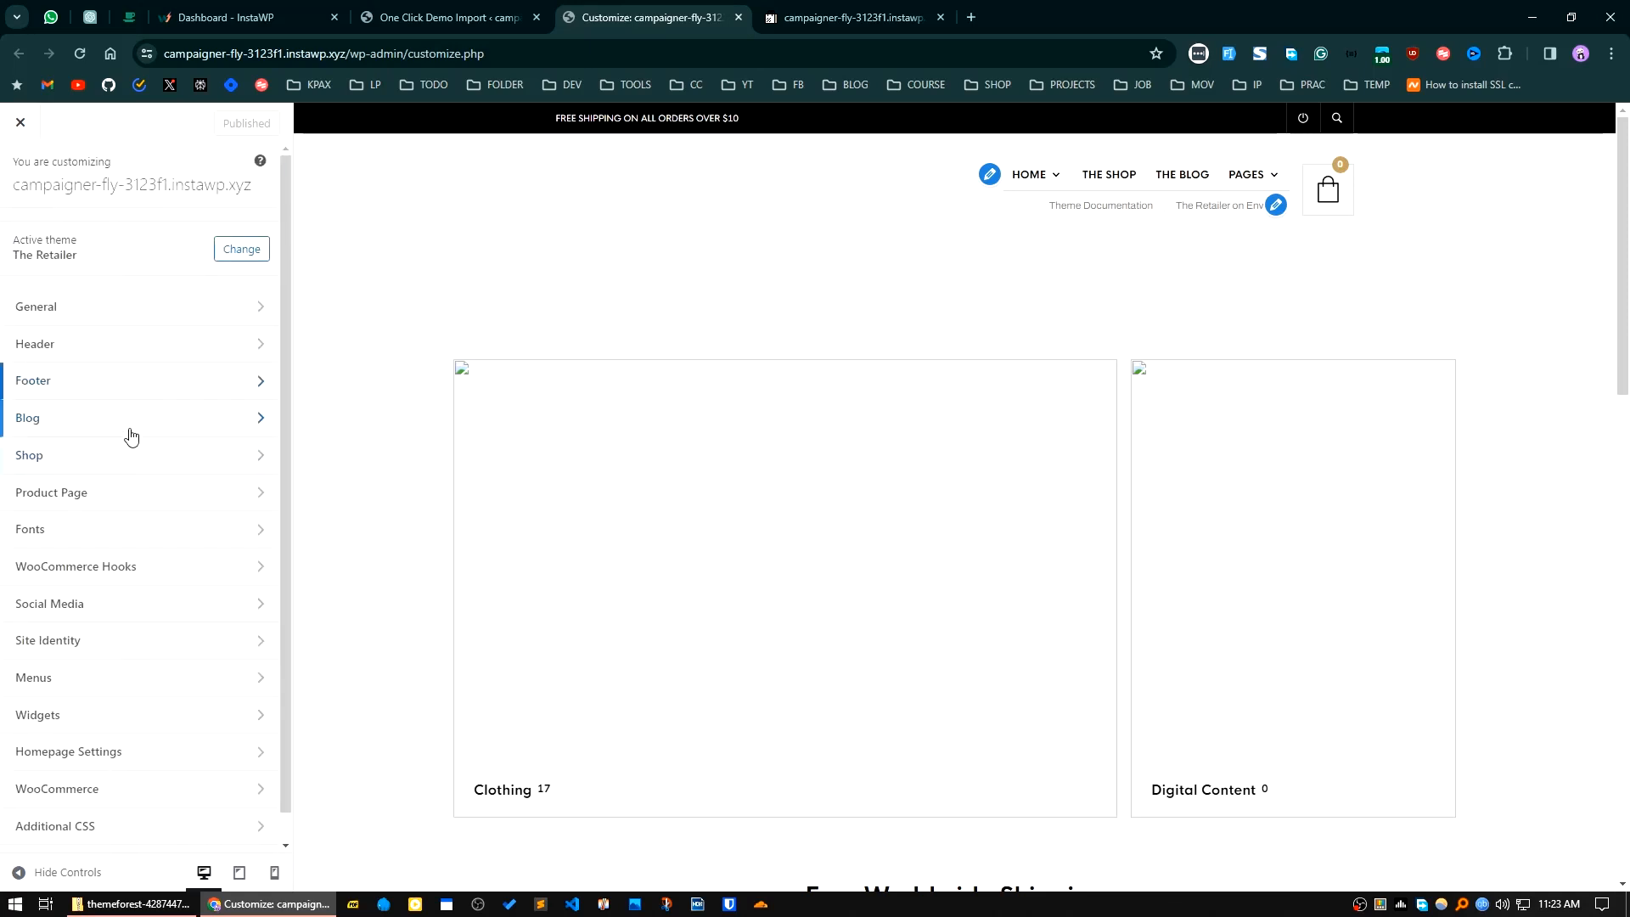
Step: Set the background color in the header layout settings to green #81d742
{"action": "left_click", "coordinate": [133, 345]}
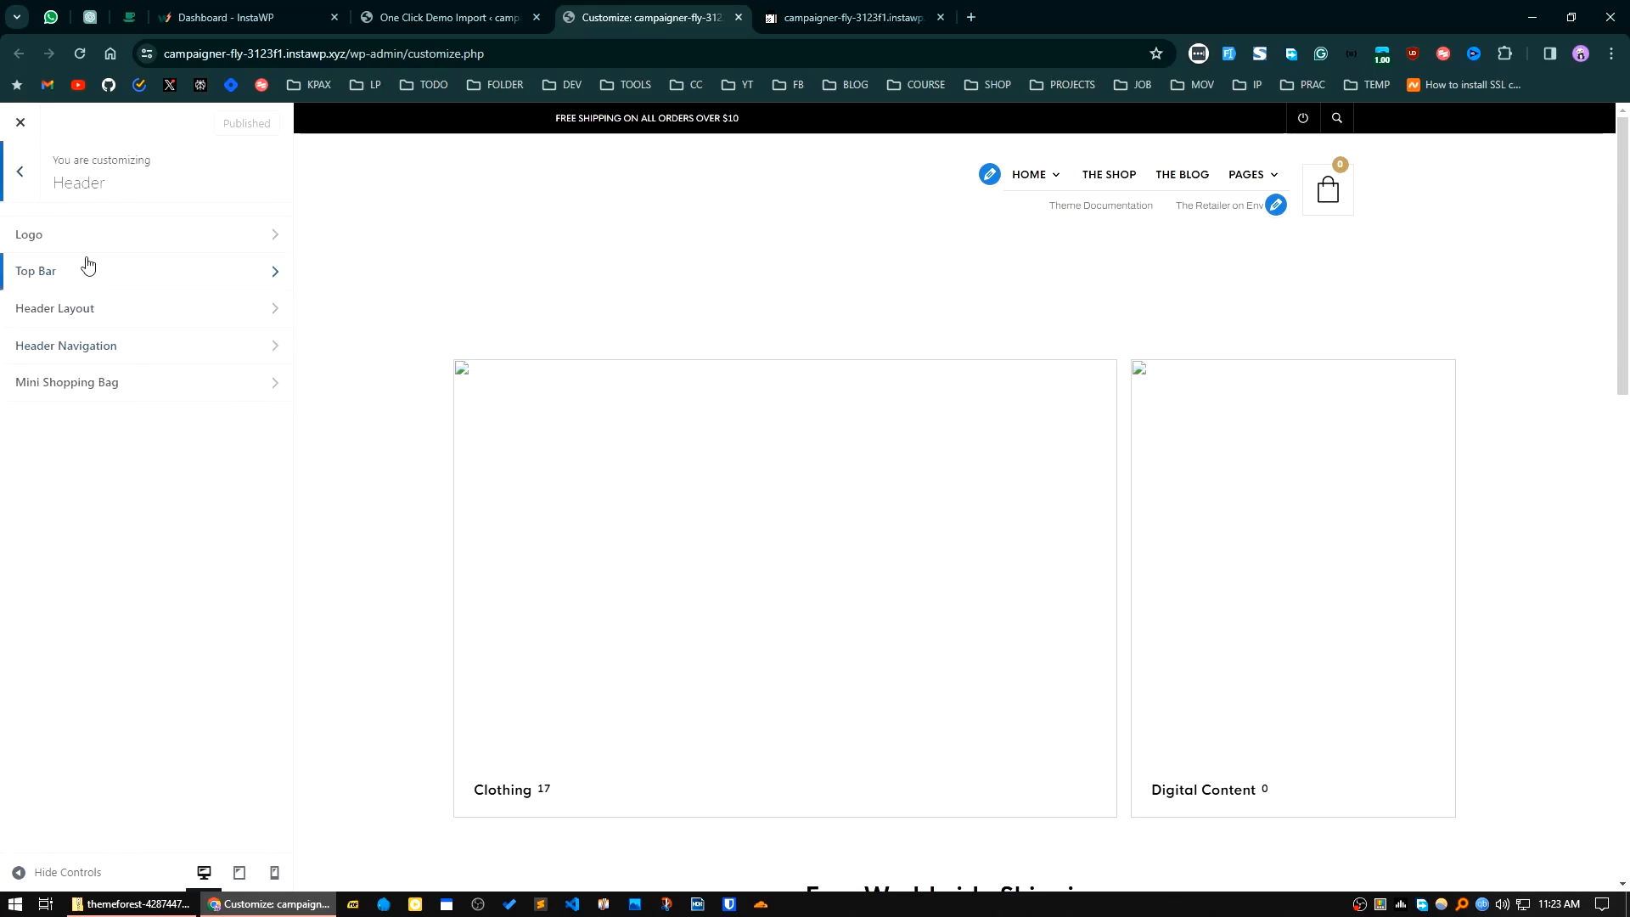
{"action": "left_click", "coordinate": [132, 316]}
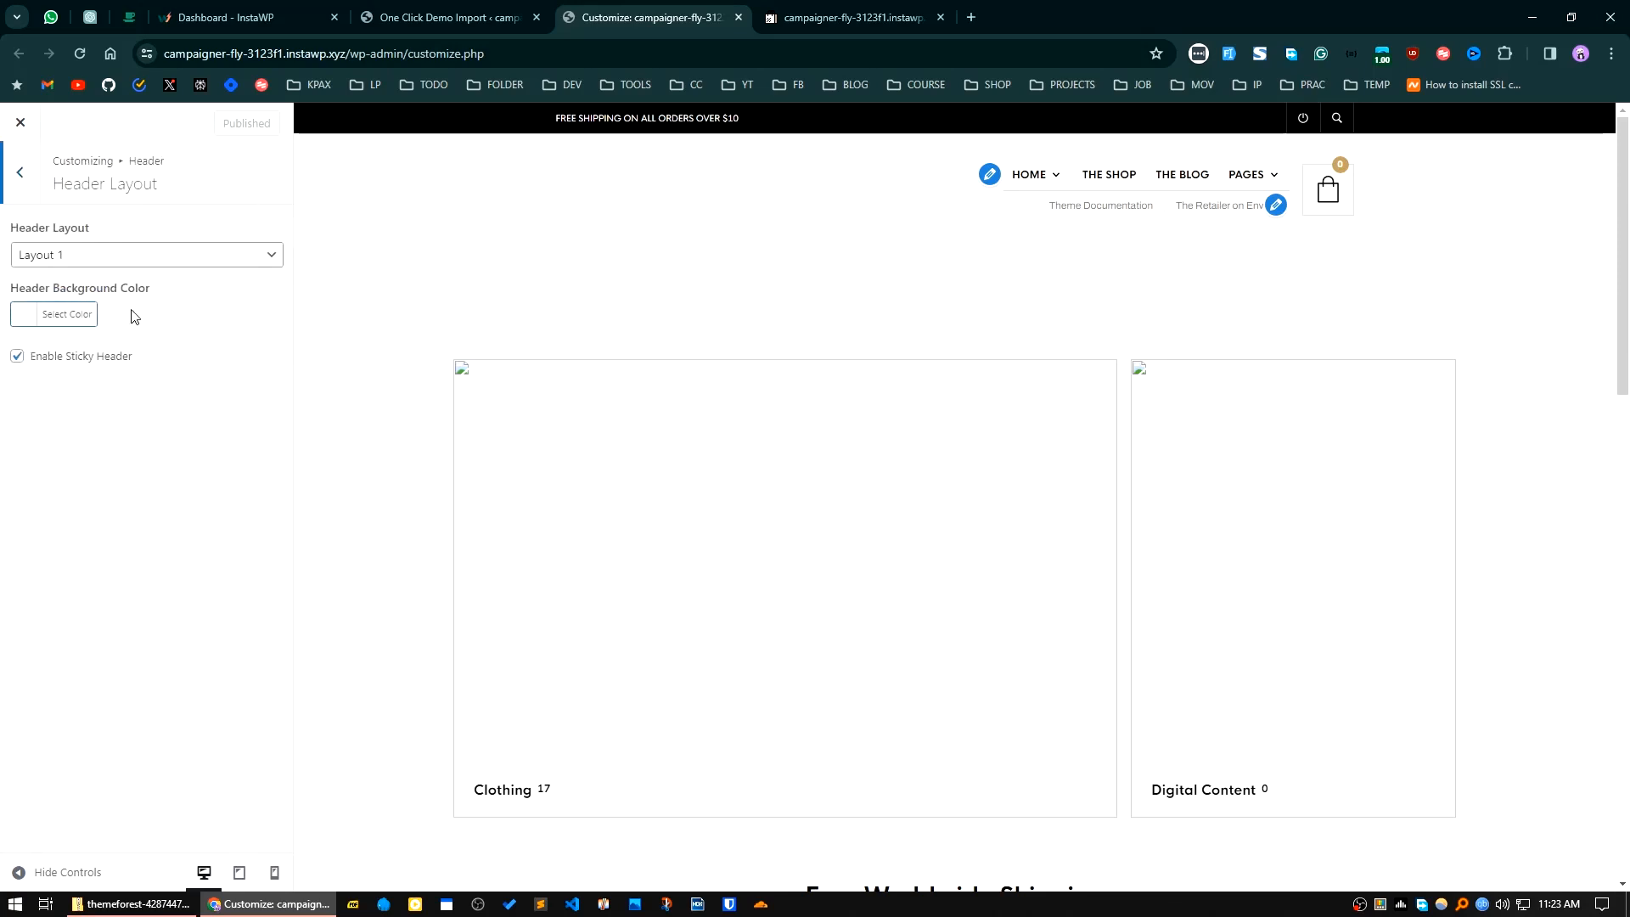
{"action": "left_click", "coordinate": [54, 316]}
{"action": "left_click", "coordinate": [140, 412]}
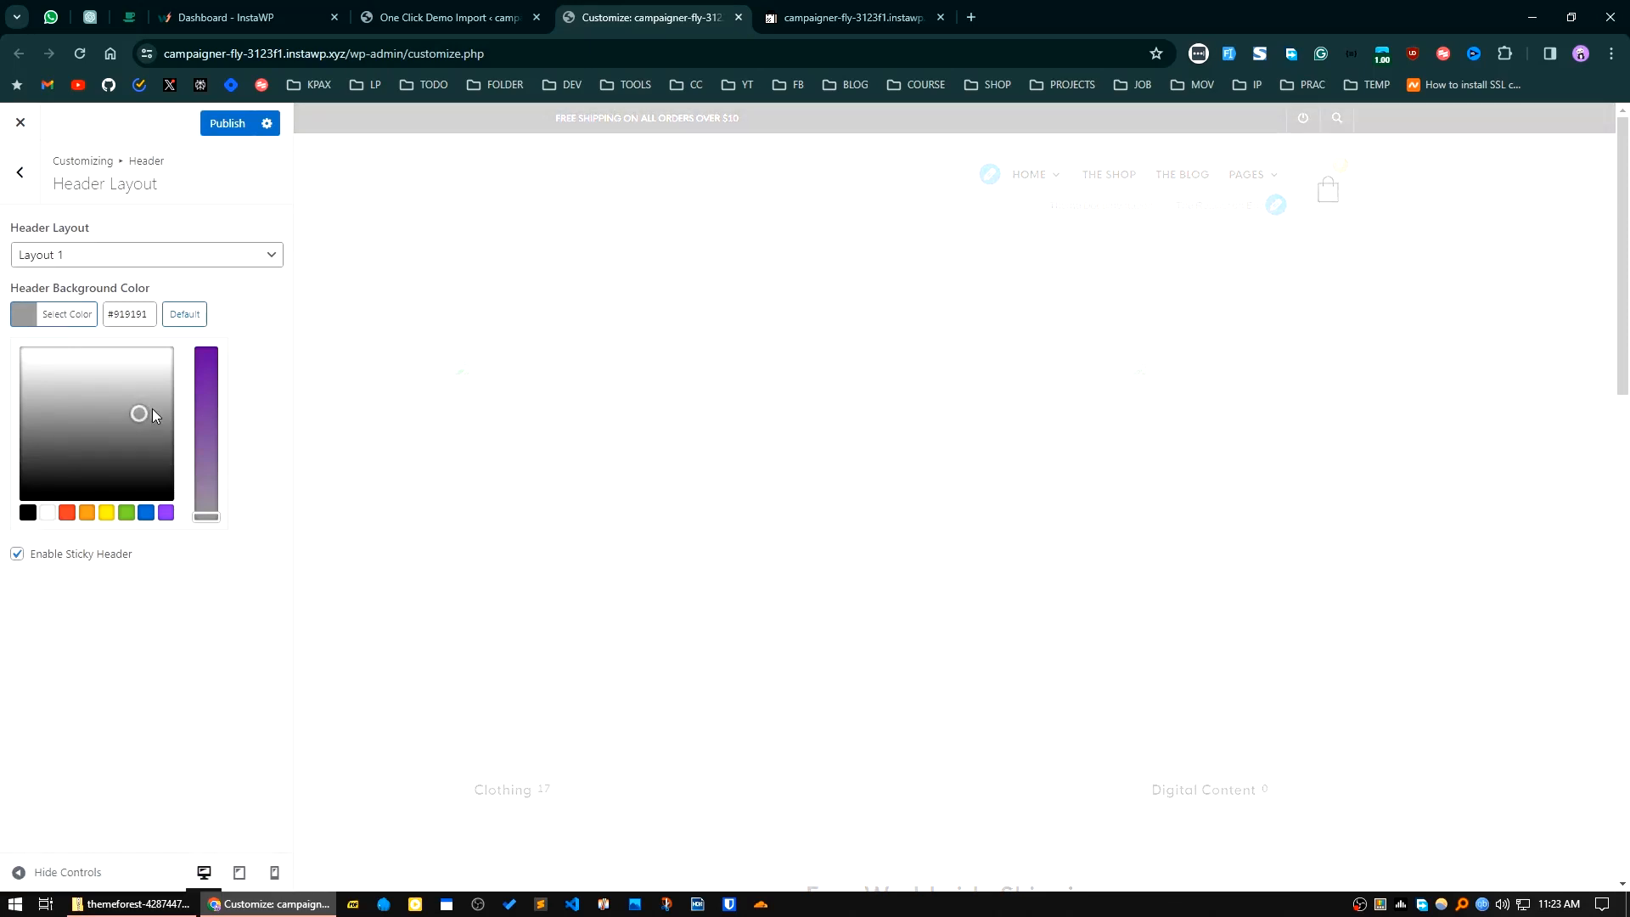
{"action": "left_click", "coordinate": [123, 514]}
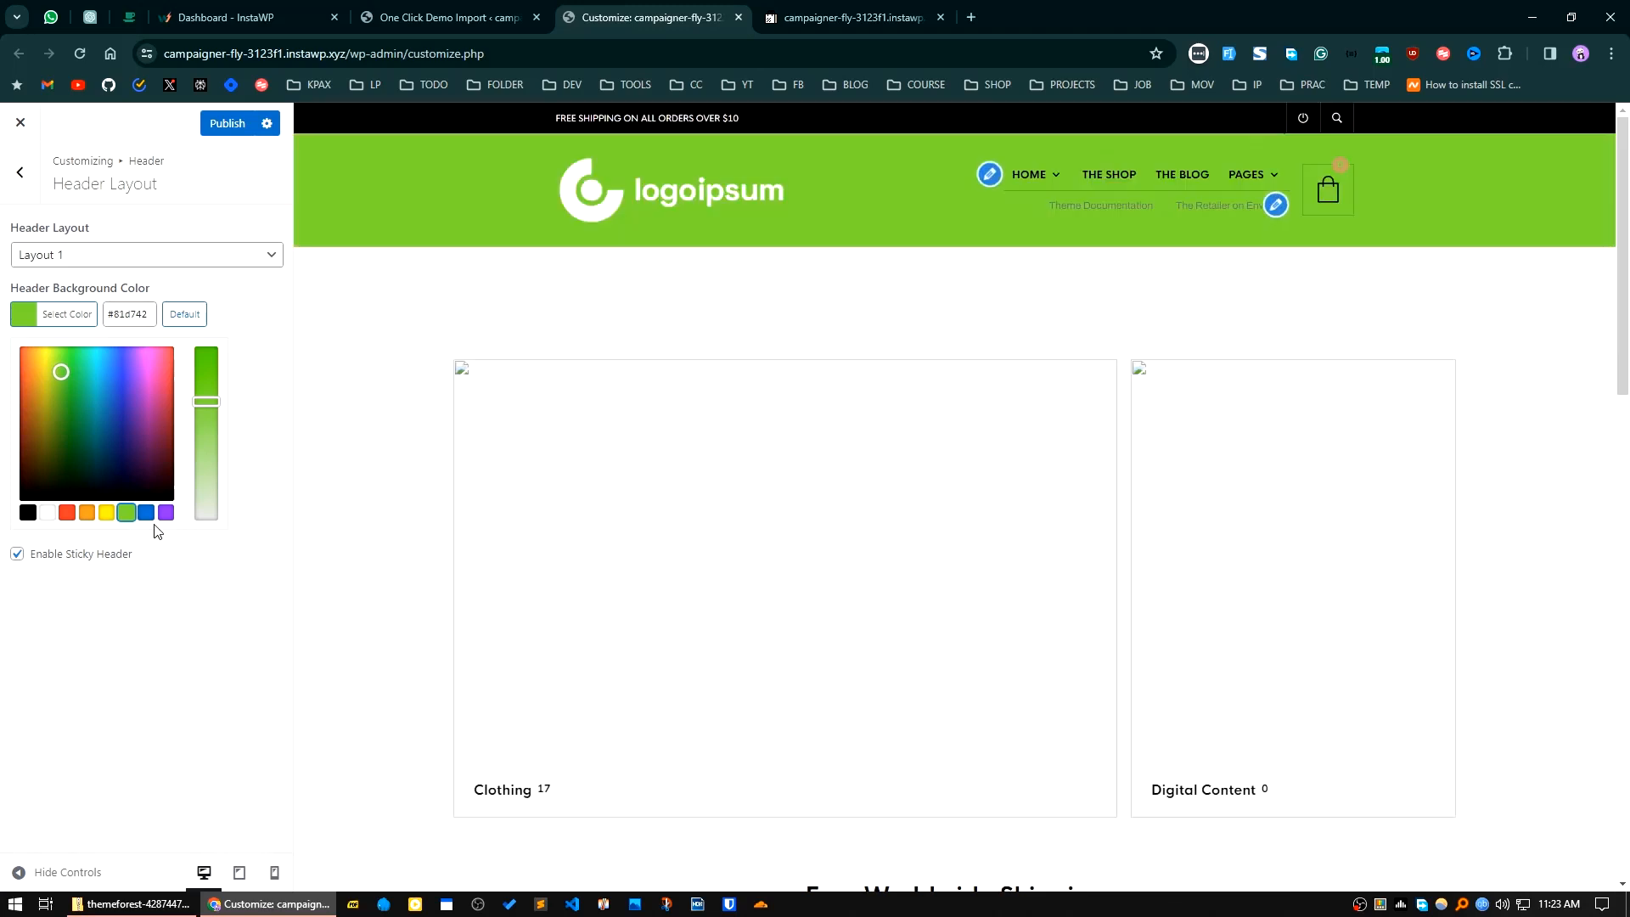
Step: Publish the header background color change and check the page in the customizer preview
{"action": "left_click", "coordinate": [222, 127]}
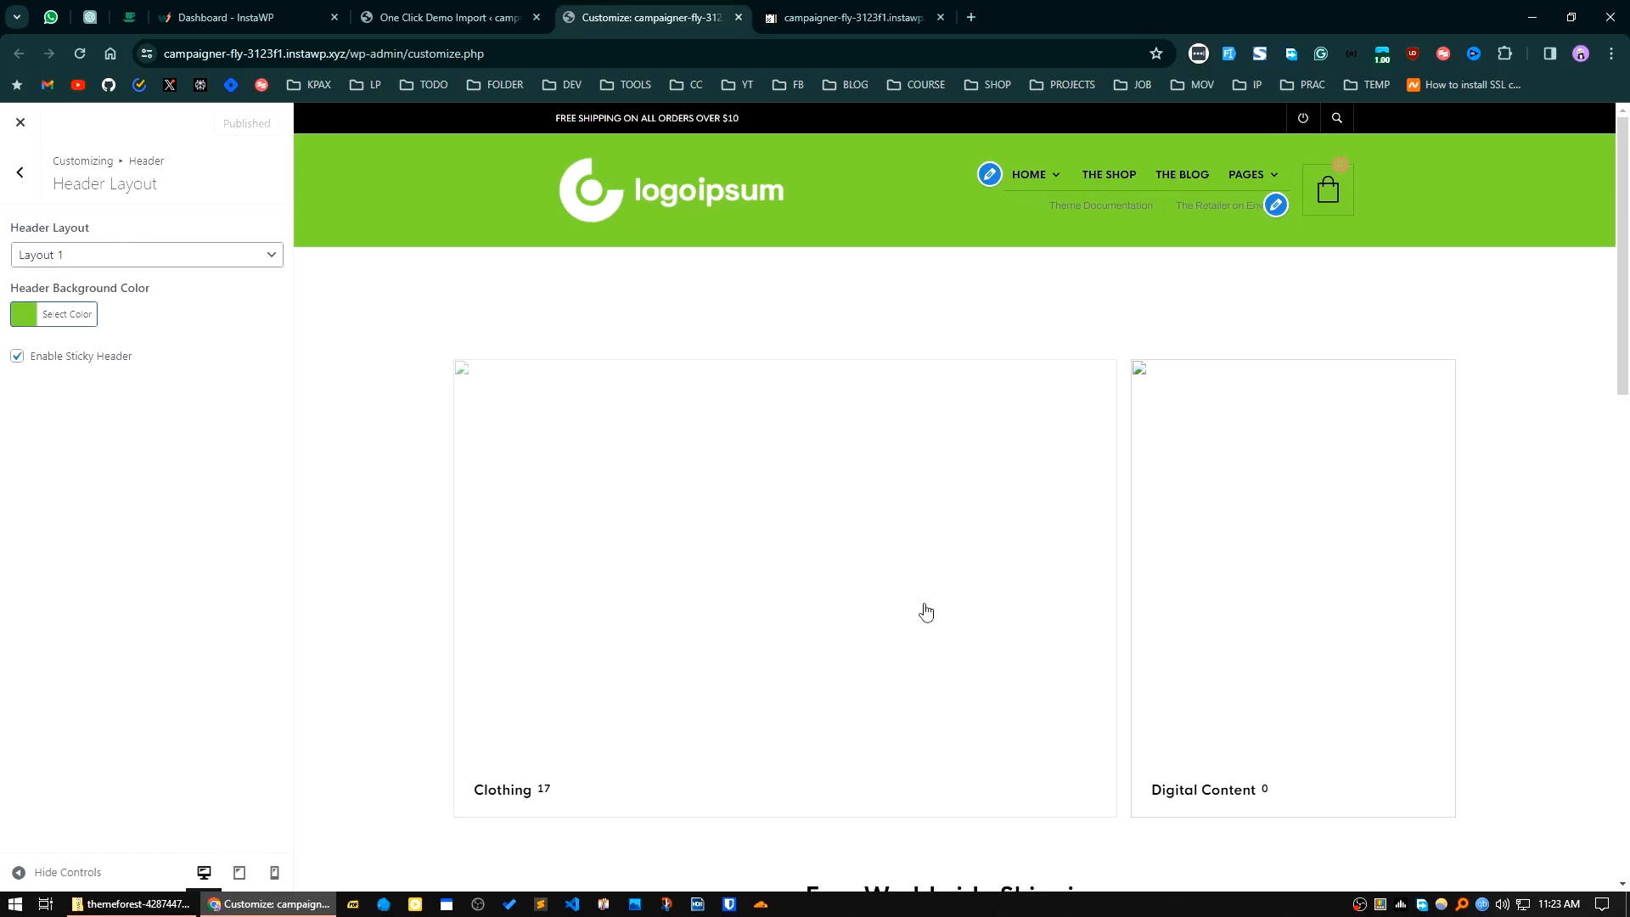
{"action": "scroll", "coordinate": [557, 599], "scroll_direction": "down", "scroll_amount": 1}
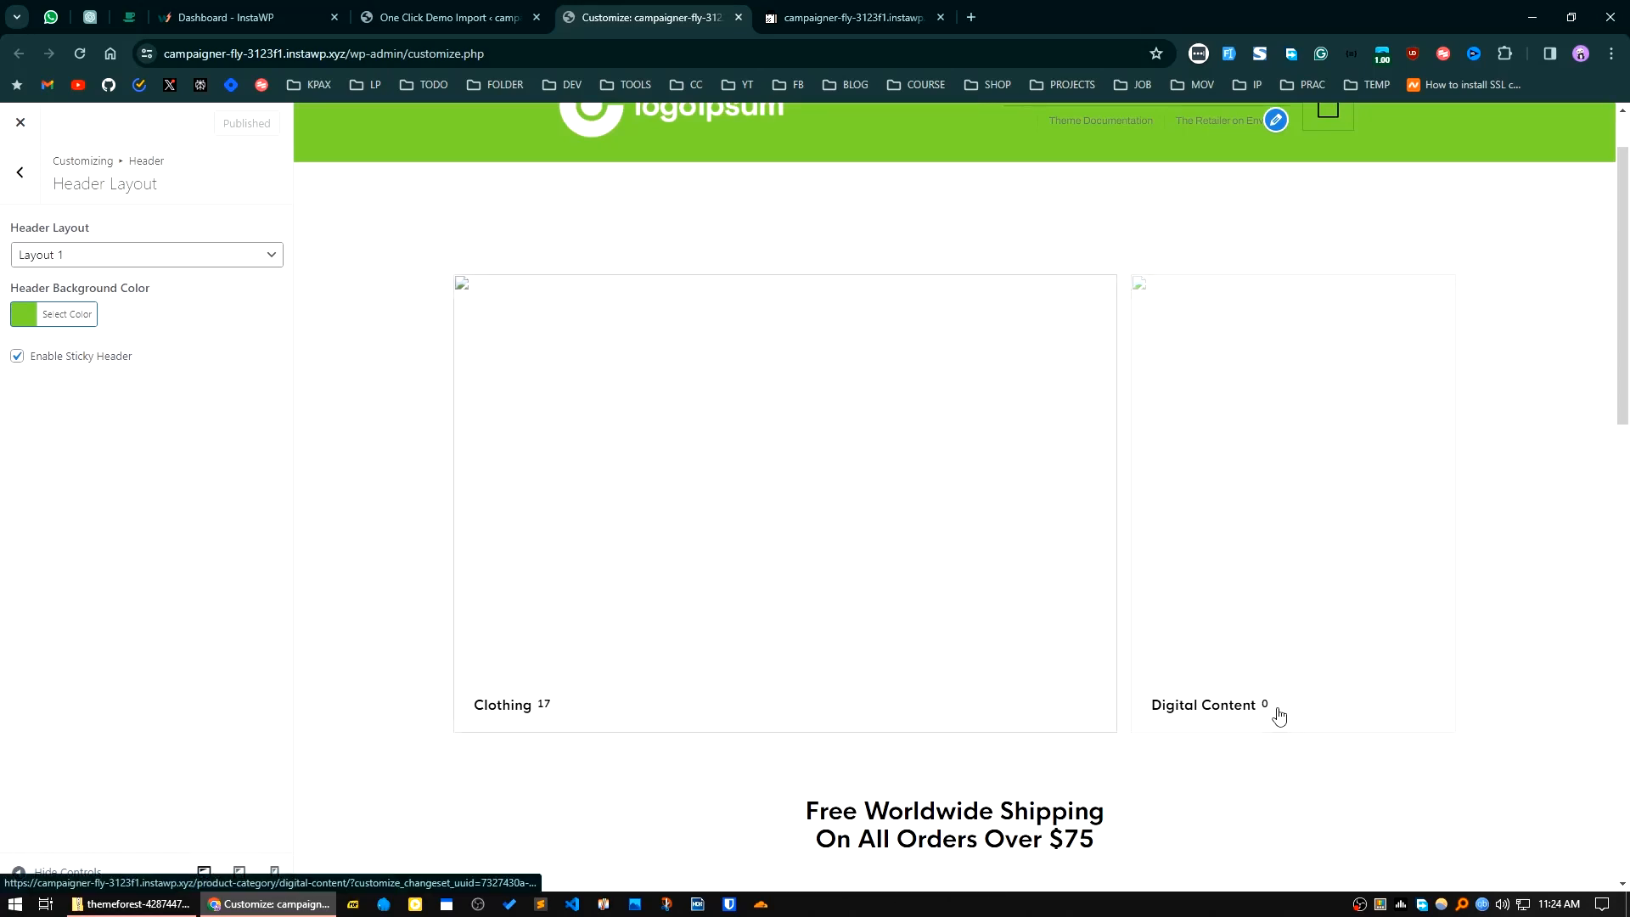
{"action": "scroll", "coordinate": [1053, 649], "scroll_direction": "down", "scroll_amount": 3}
{"action": "scroll", "coordinate": [684, 571], "scroll_direction": "up", "scroll_amount": 4}
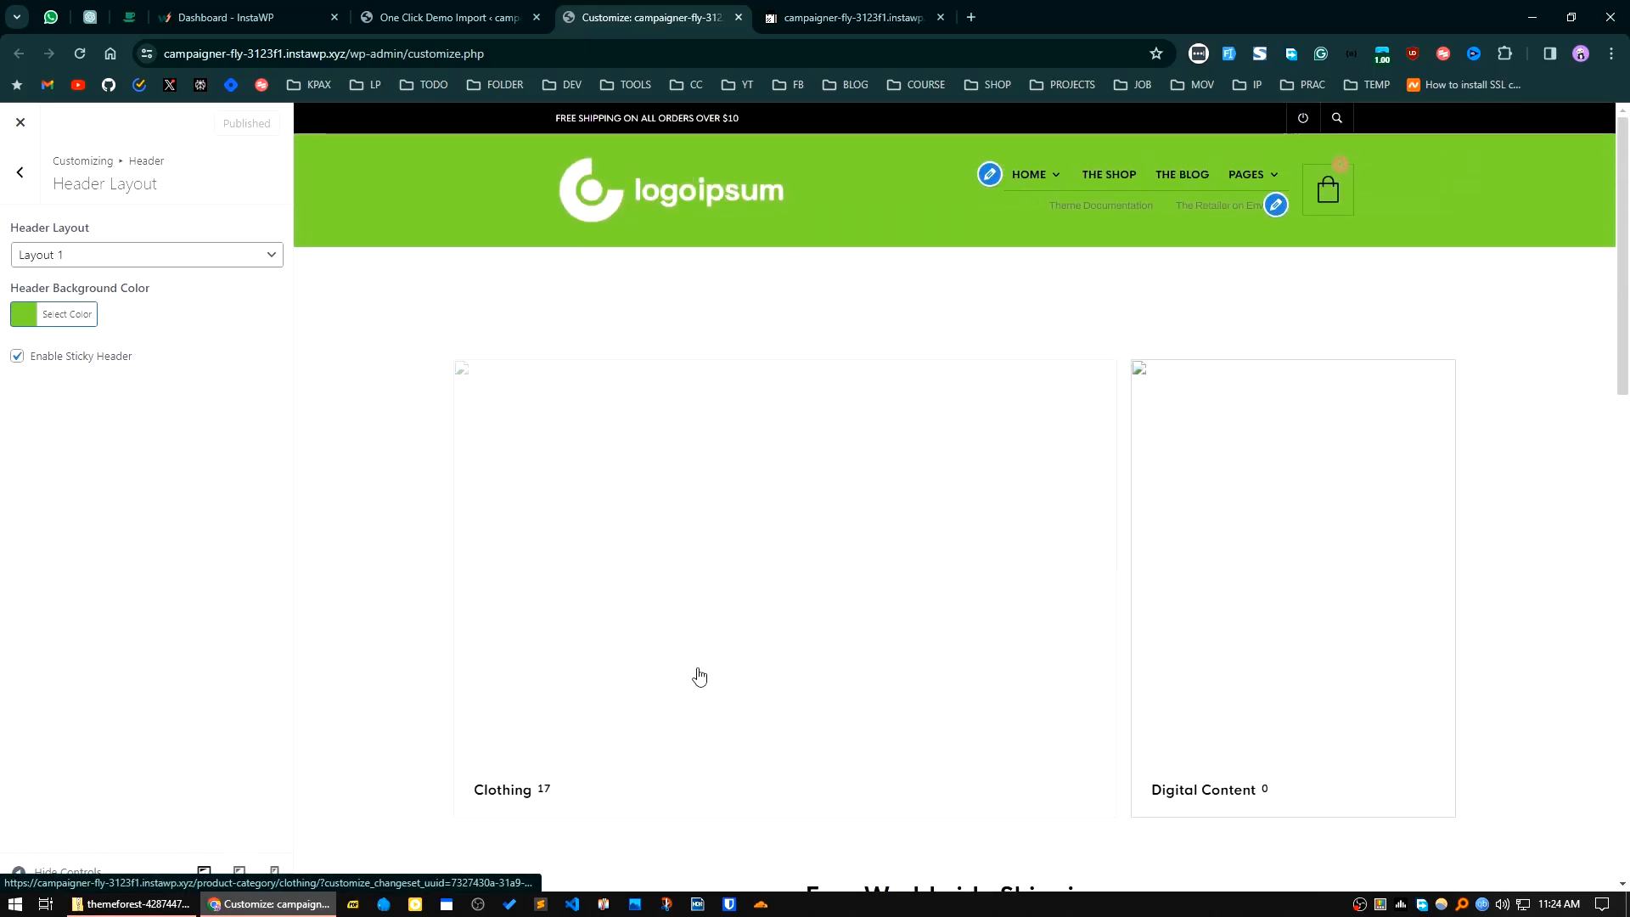
Step: Go to the product categories and open the Clothing and Digital Content categories for editing in separate browser tabs
{"action": "left_click", "coordinate": [417, 17]}
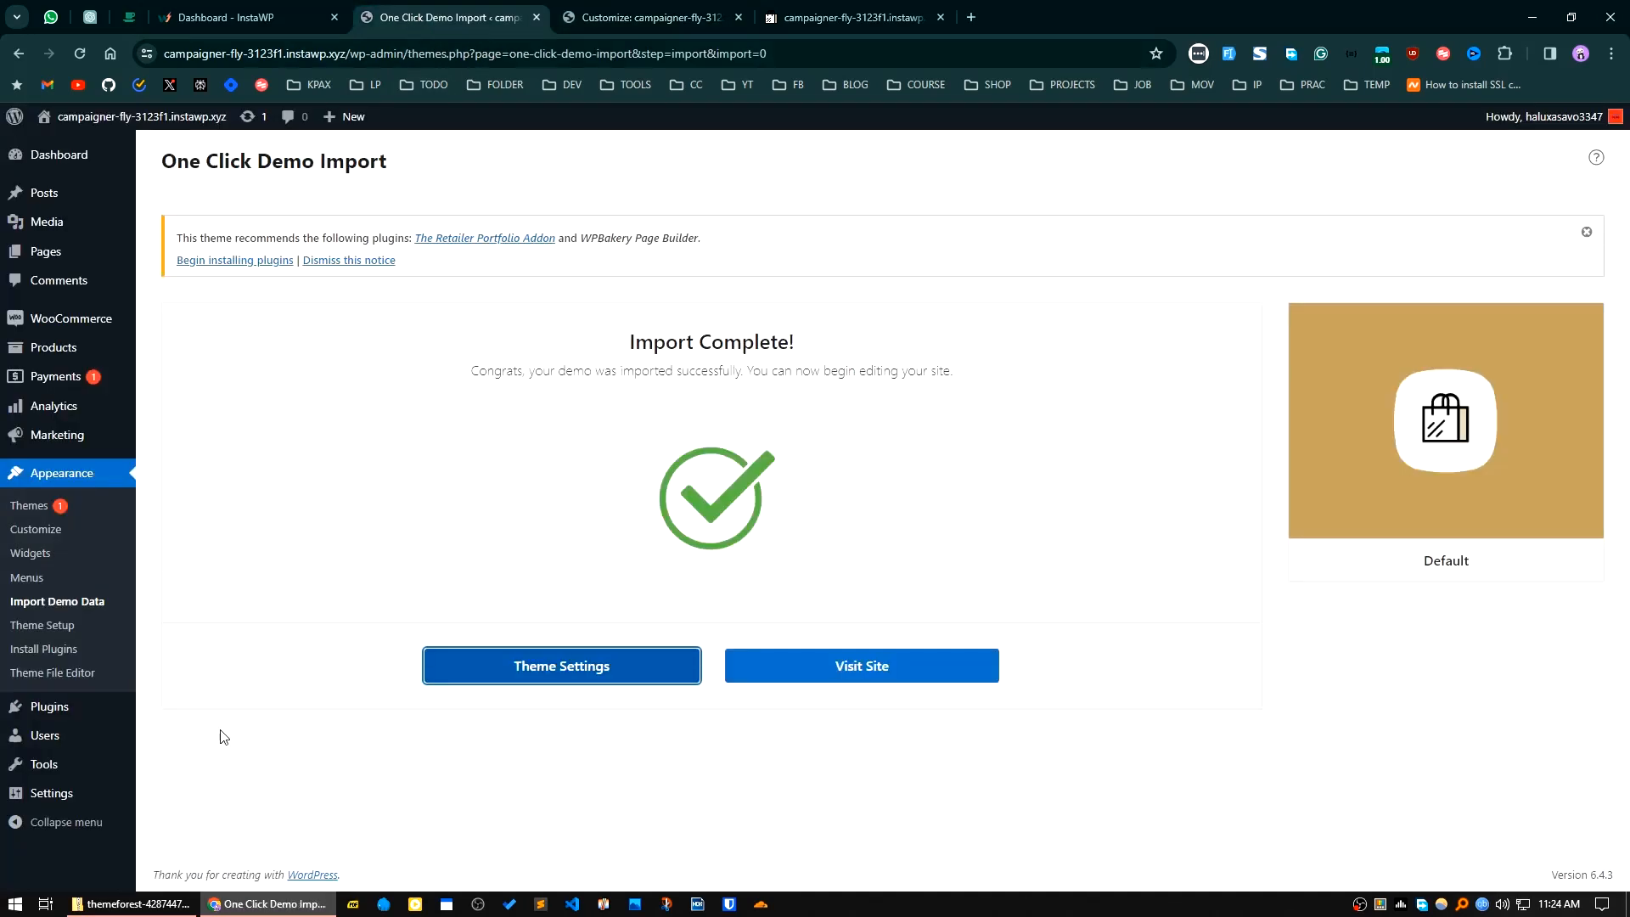
{"action": "mouse_move", "coordinate": [42, 355]}
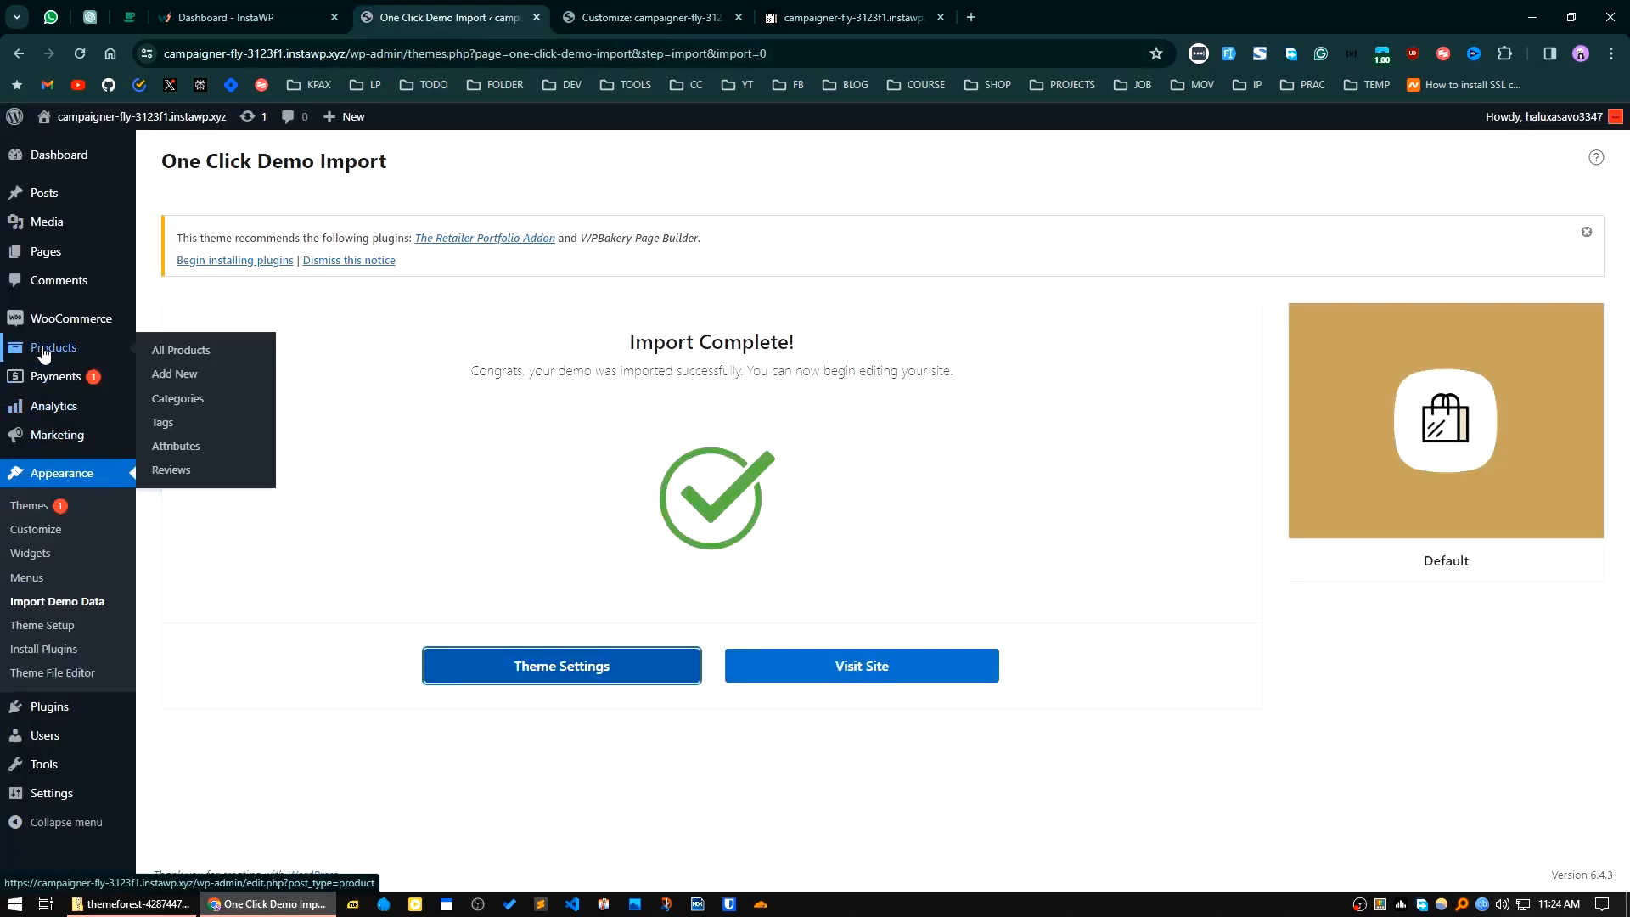
{"action": "left_click", "coordinate": [185, 398]}
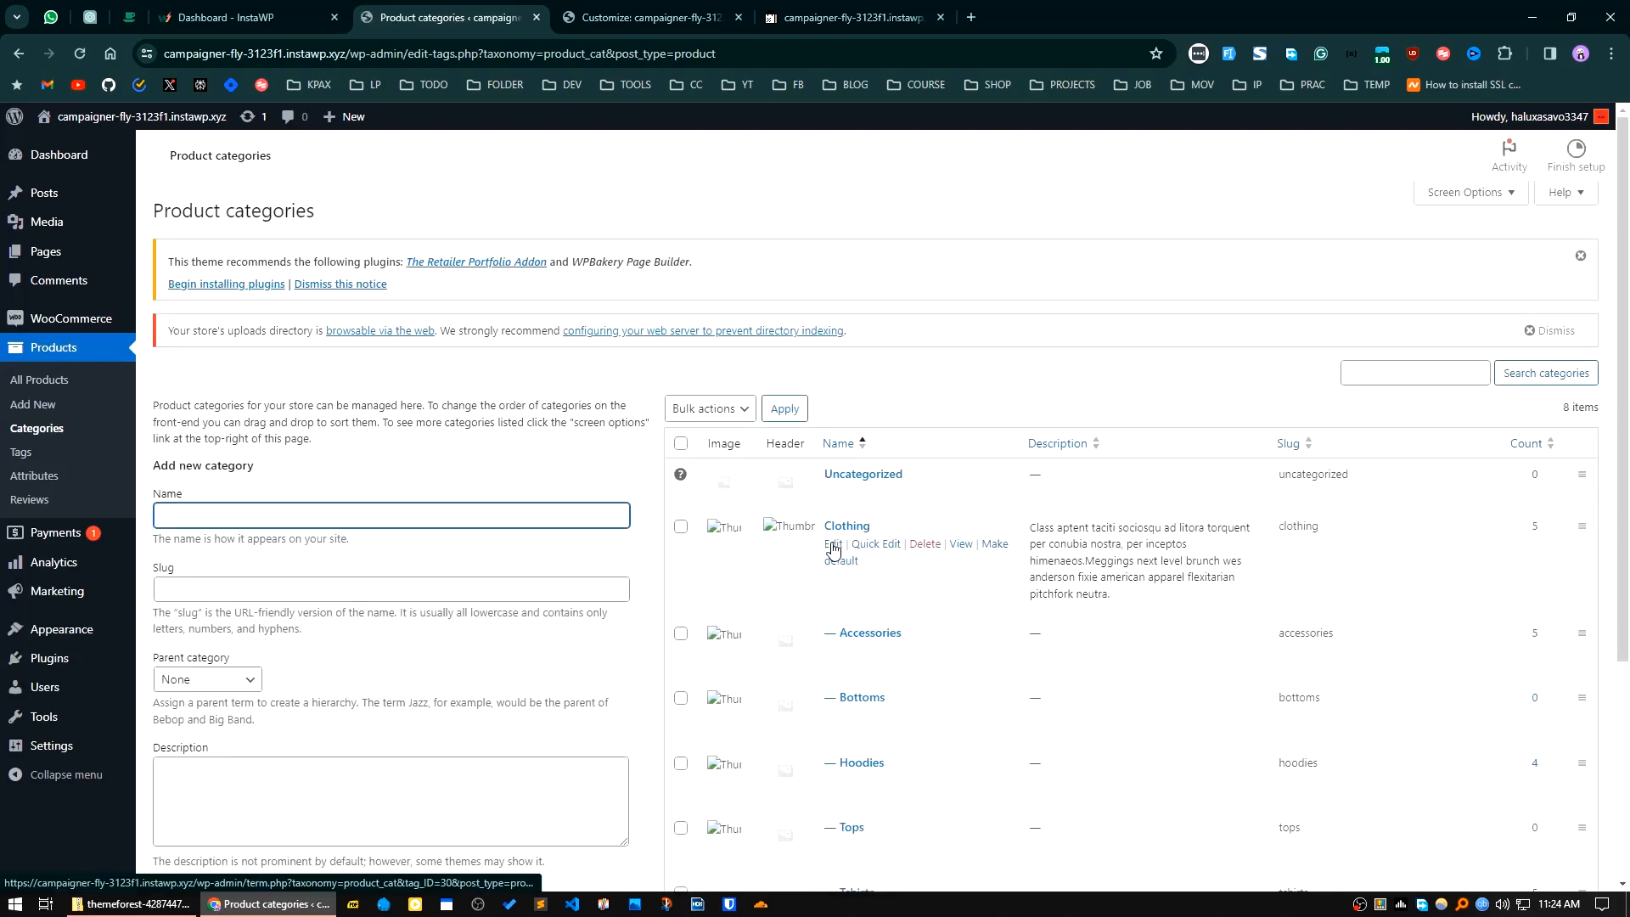
{"action": "middle_click", "coordinate": [833, 543]}
{"action": "scroll", "coordinate": [820, 798], "scroll_direction": "down", "scroll_amount": 4}
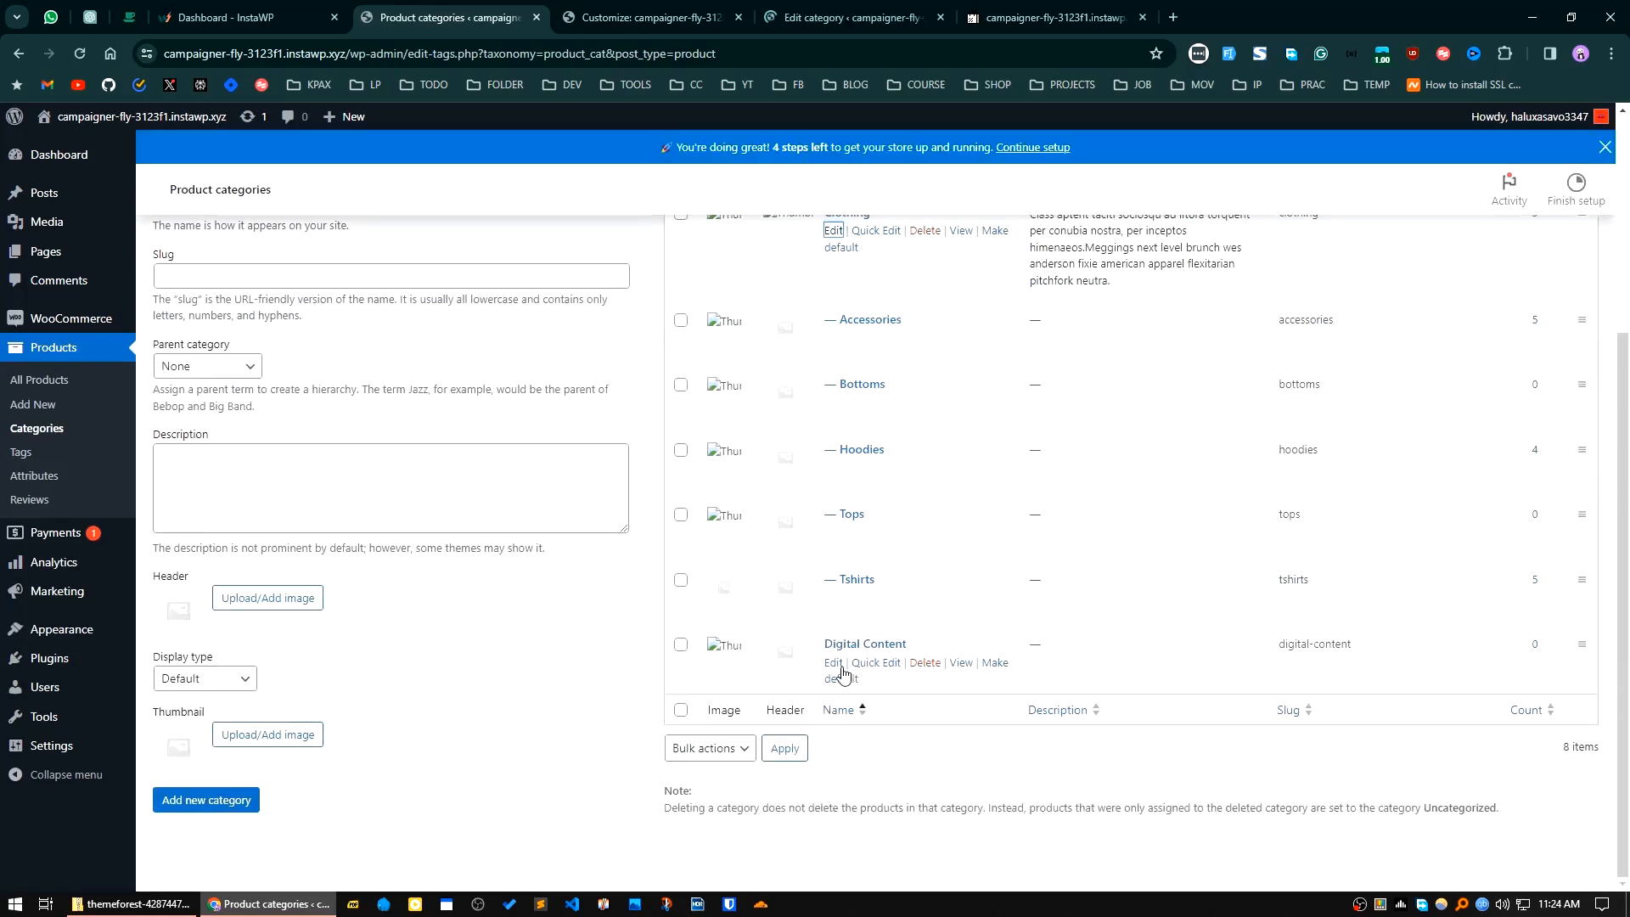
{"action": "middle_click", "coordinate": [832, 662]}
Step: Upload 002.jpg from the Dummy_Images portfolio folder as the Clothing category's thumbnail and update the category
{"action": "left_click", "coordinate": [844, 17]}
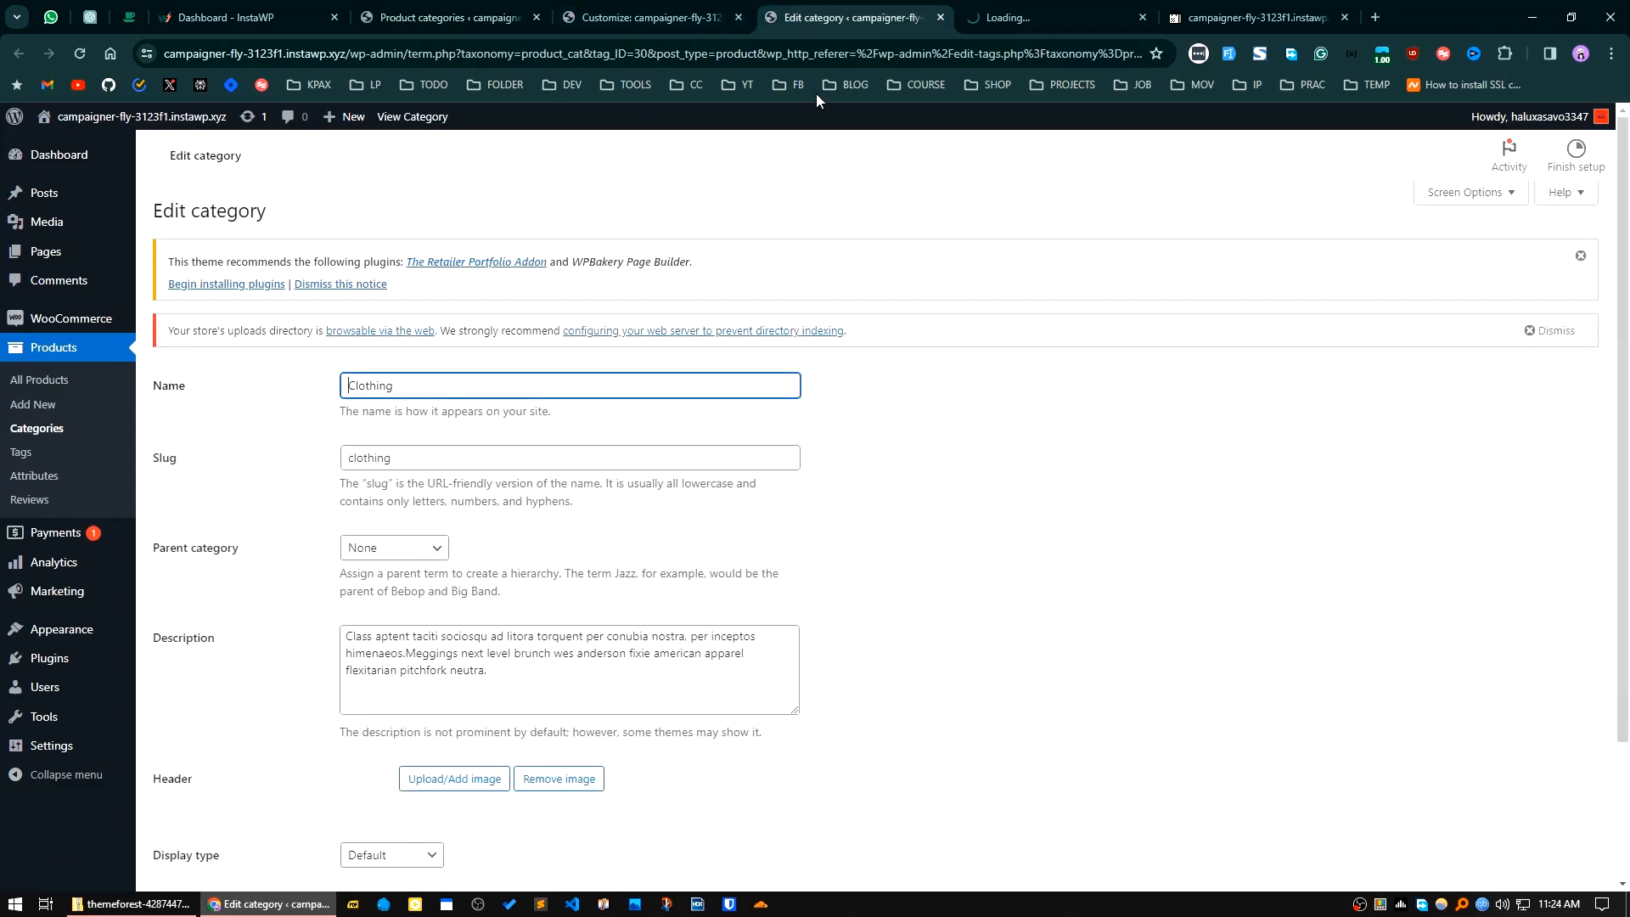
{"action": "scroll", "coordinate": [333, 772], "scroll_direction": "down", "scroll_amount": 2}
{"action": "left_click", "coordinate": [435, 737]}
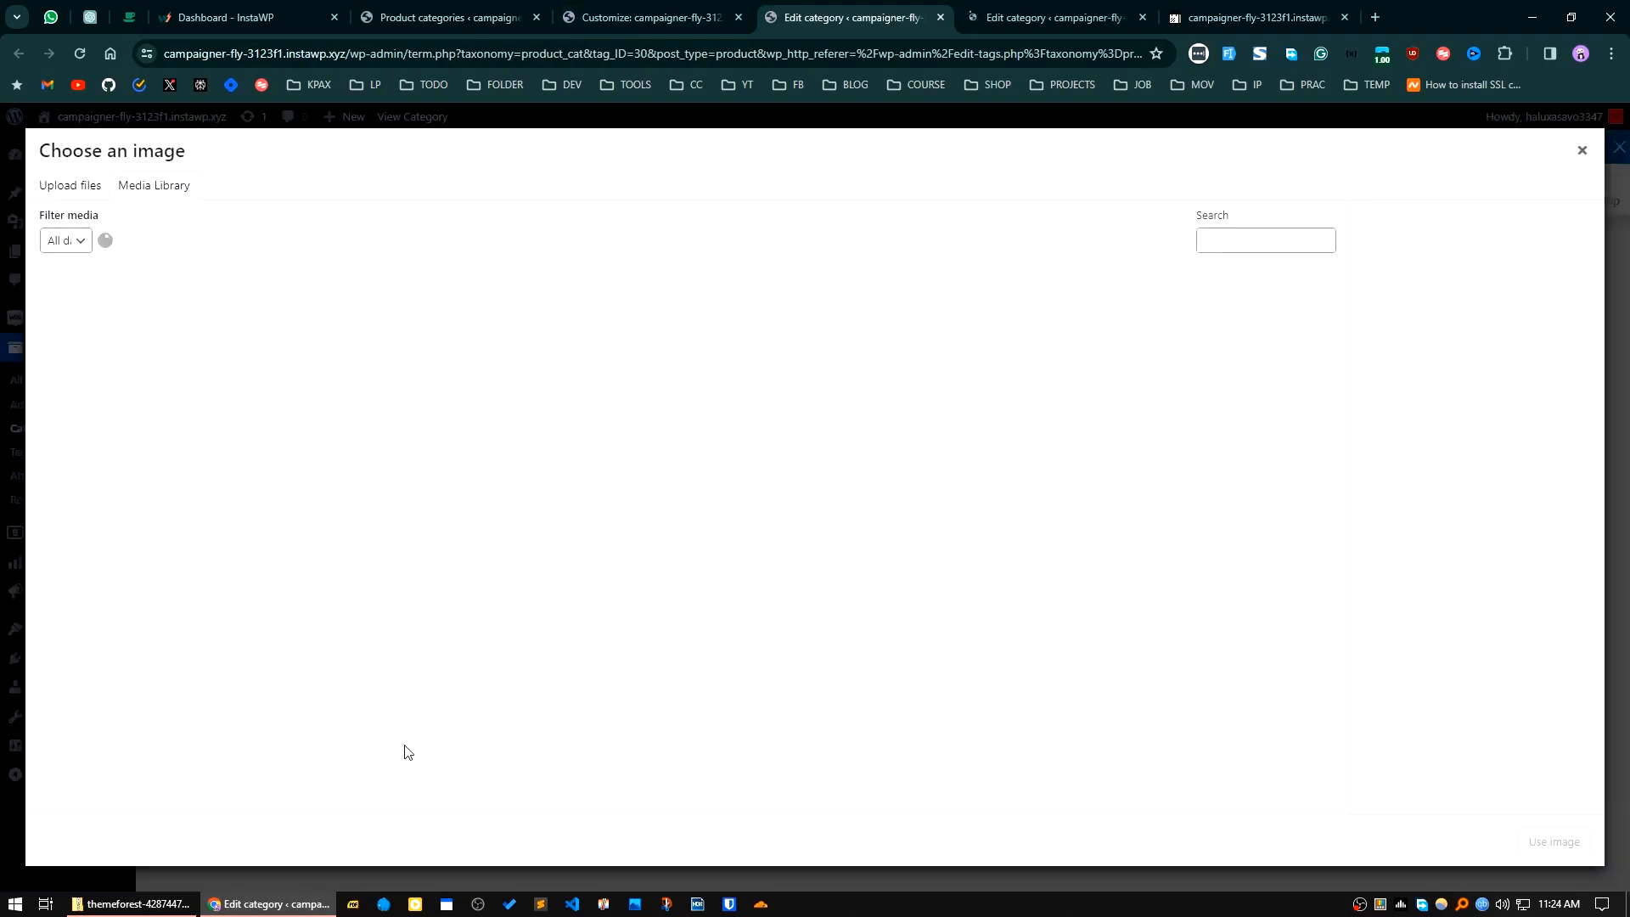
{"action": "left_click", "coordinate": [93, 184]}
{"action": "left_click", "coordinate": [816, 489]}
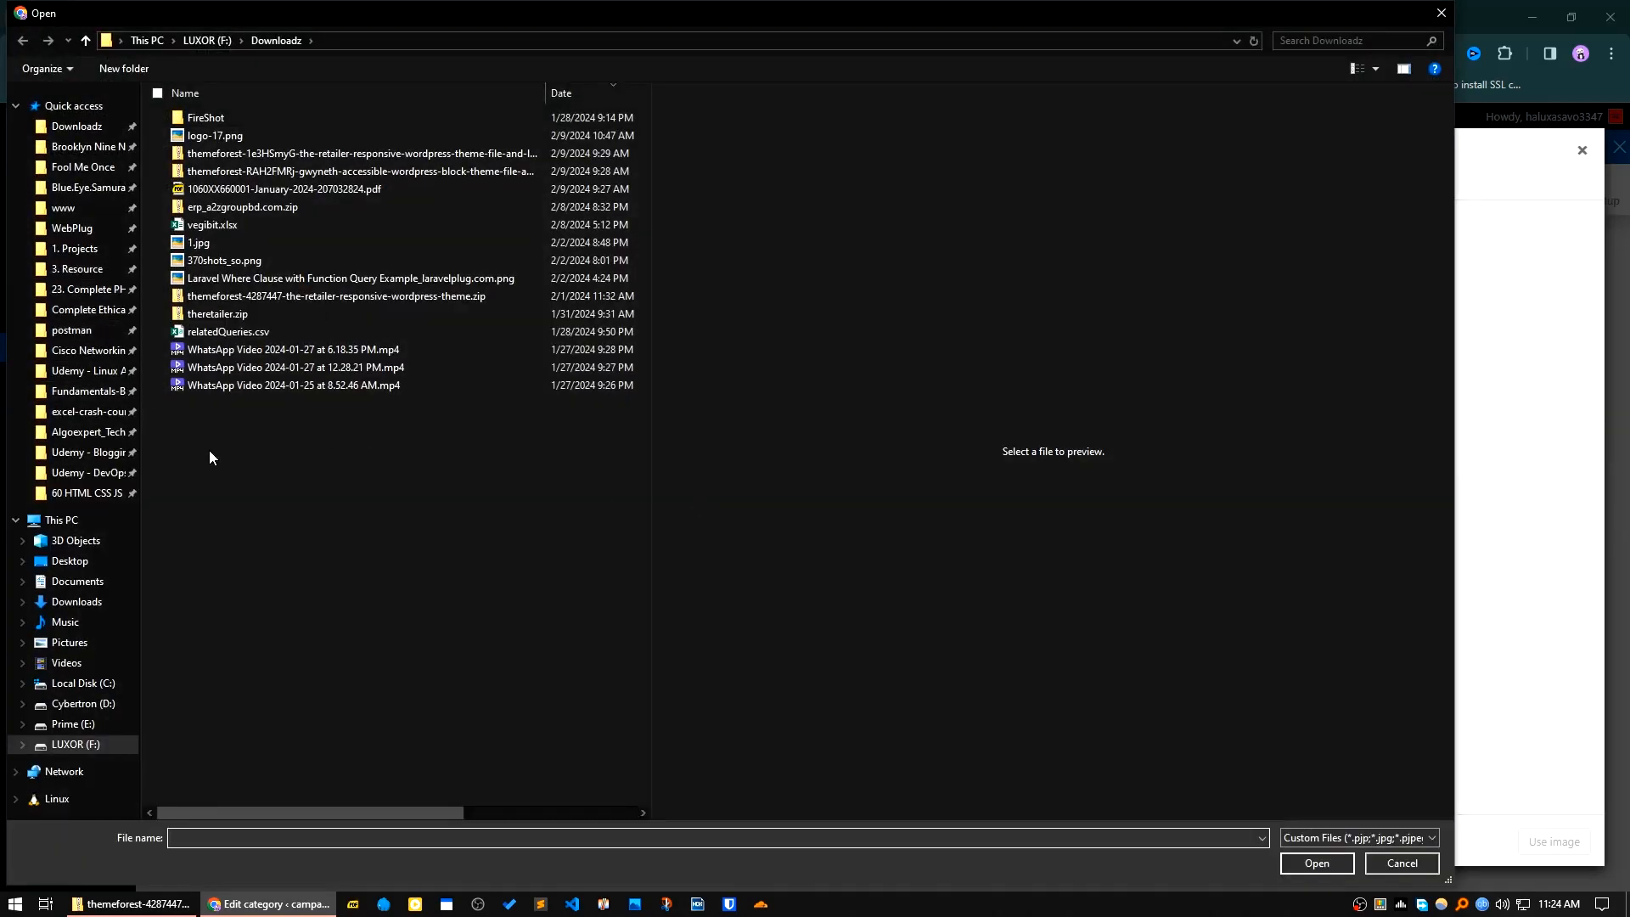
{"action": "left_click", "coordinate": [70, 255]}
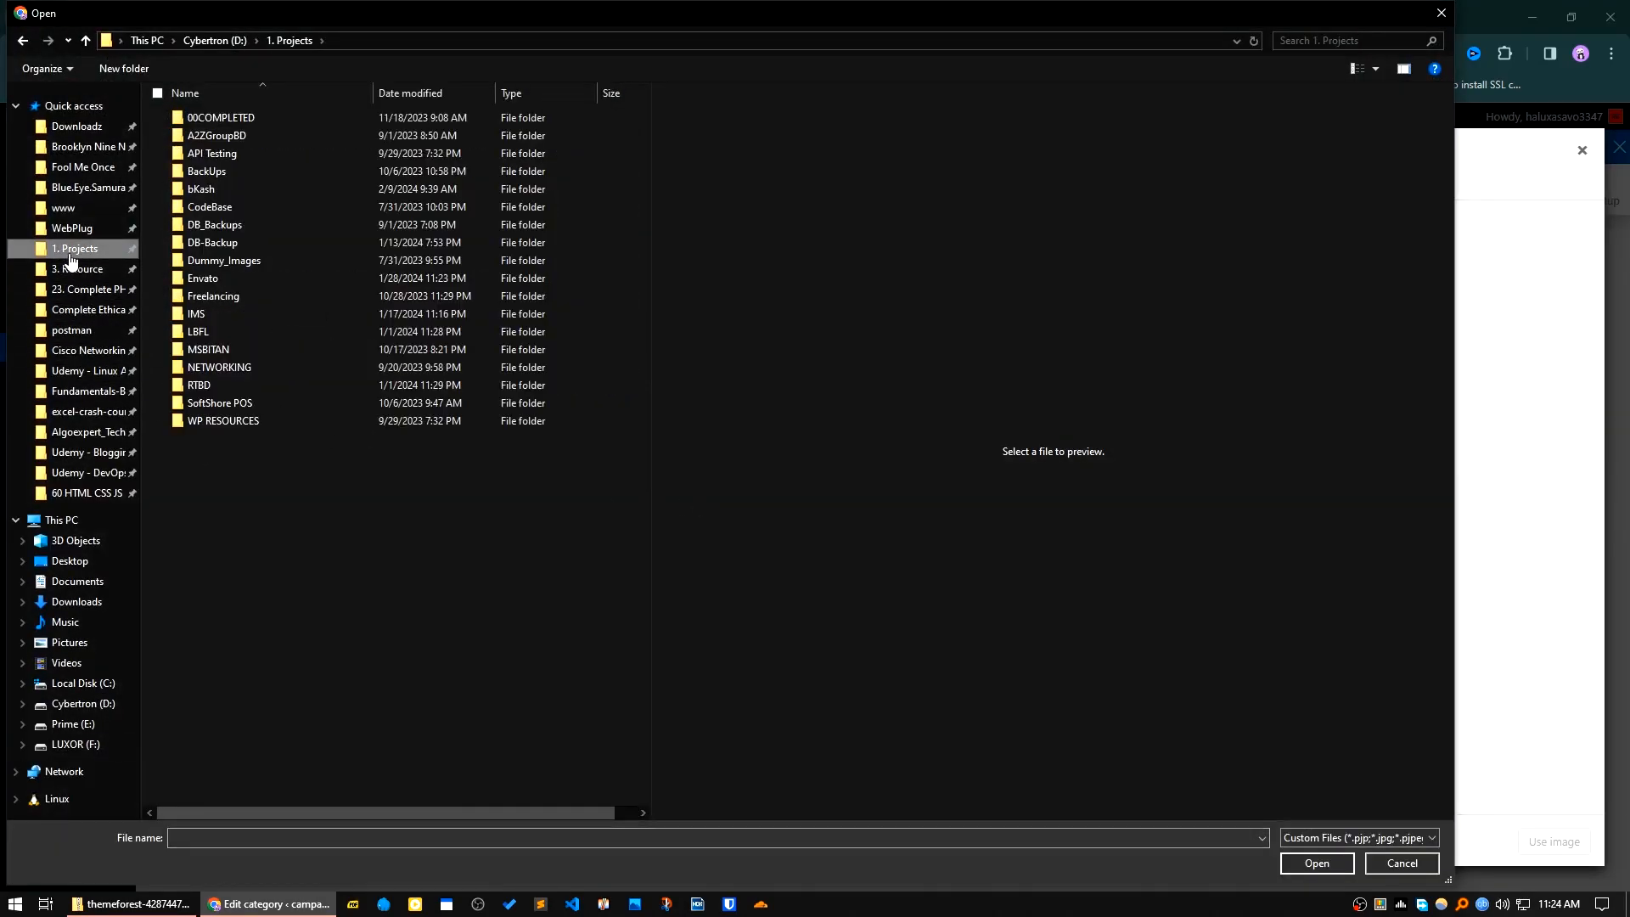
{"action": "double_click", "coordinate": [221, 263]}
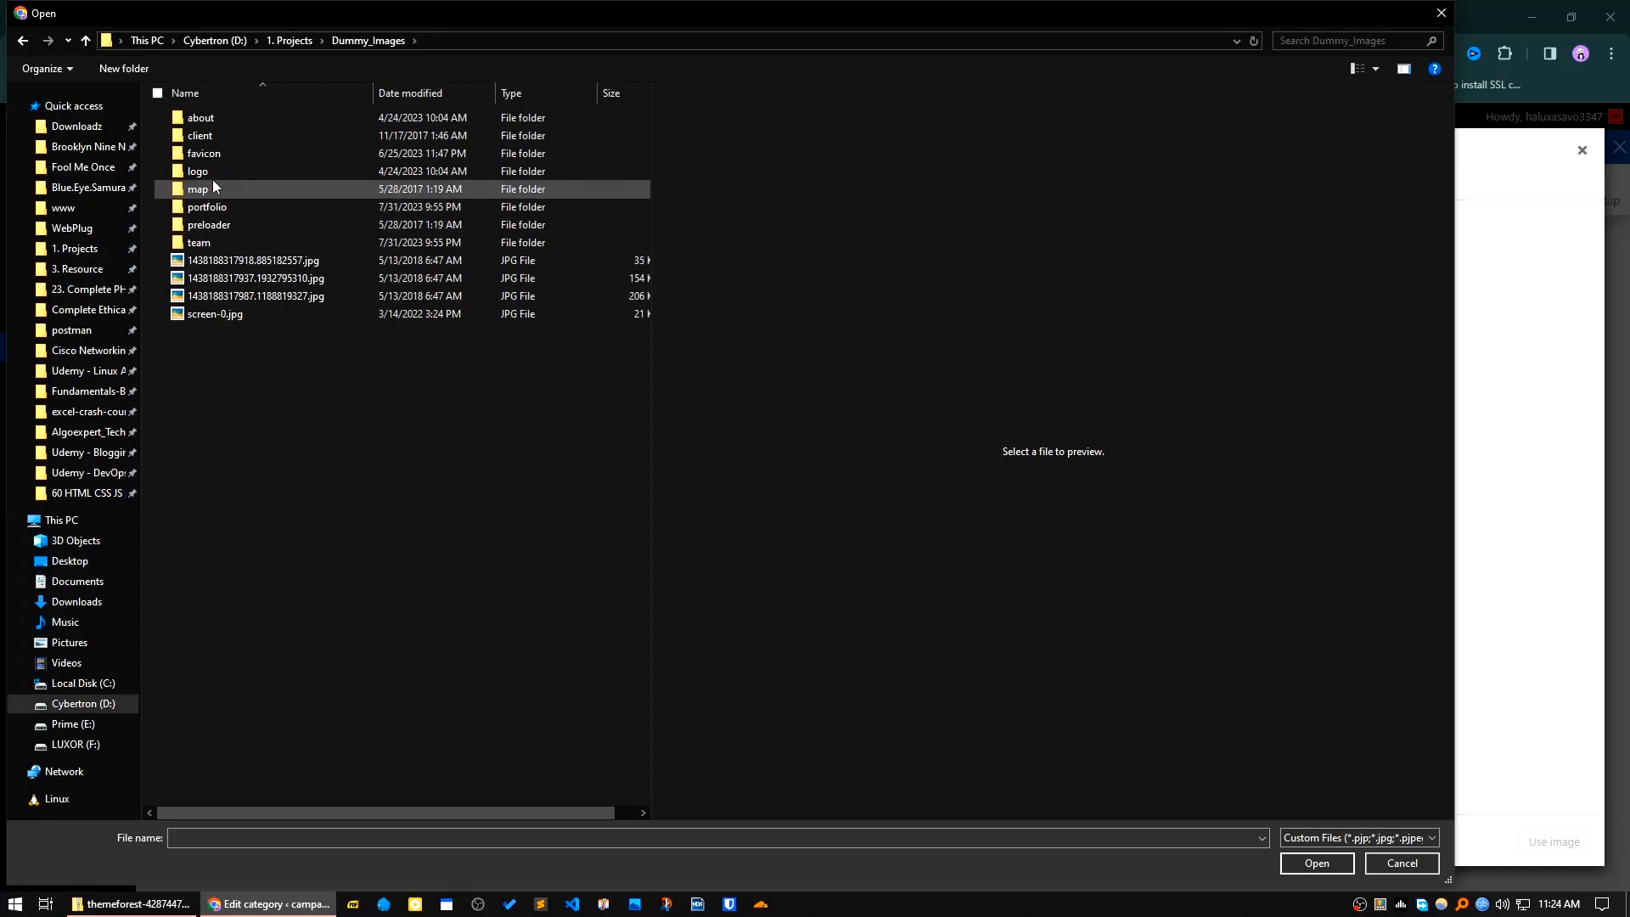
{"action": "double_click", "coordinate": [211, 207]}
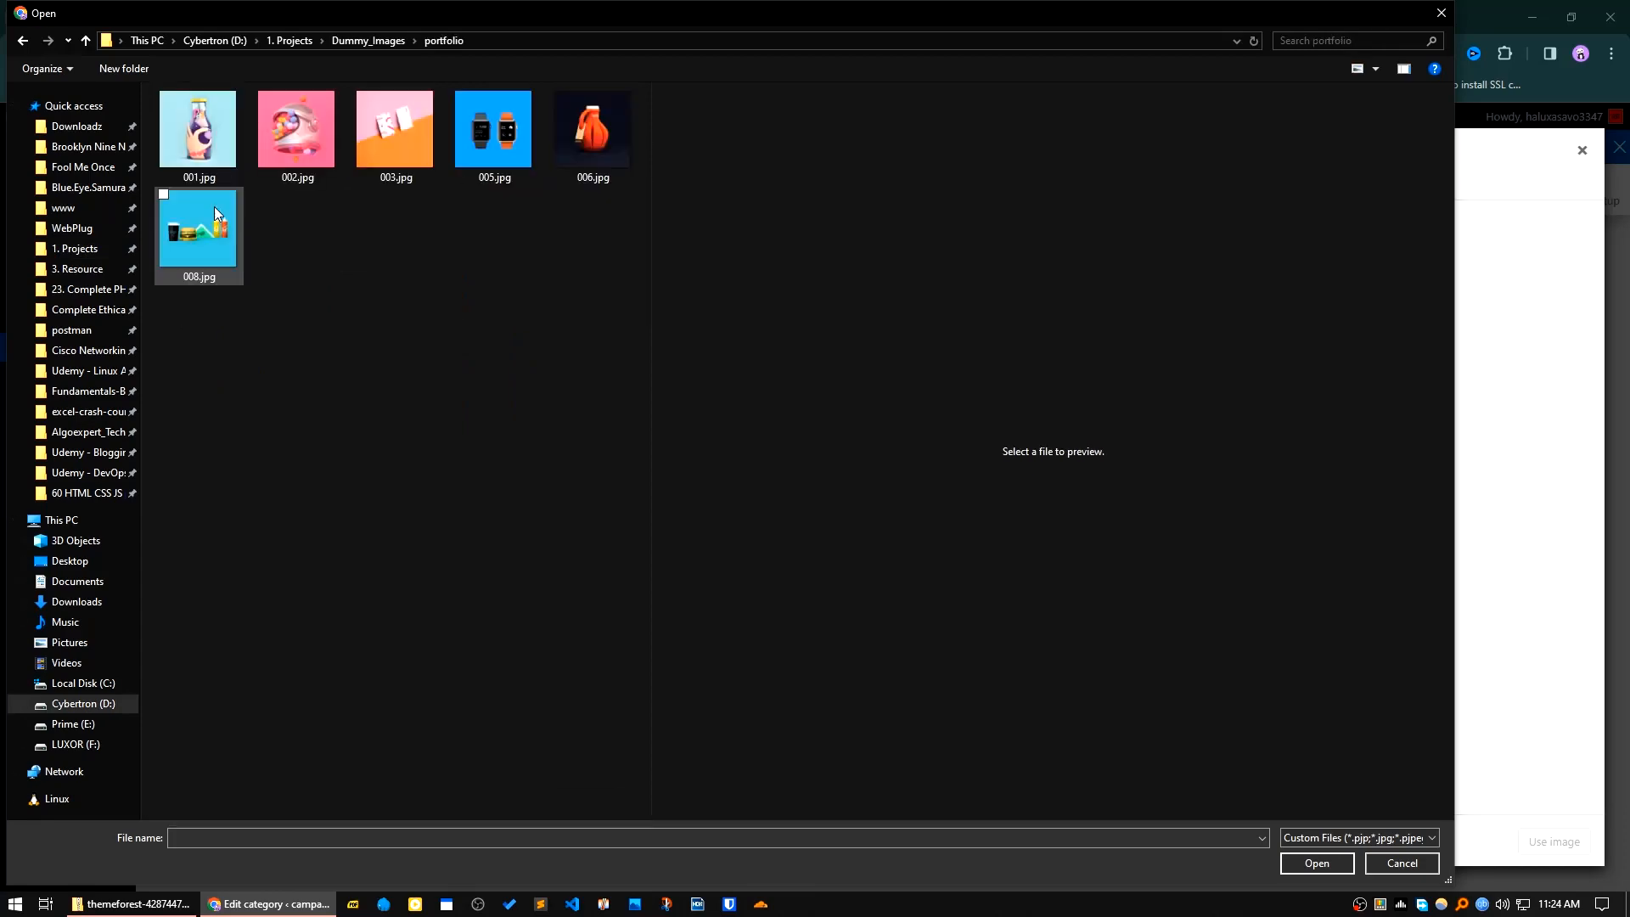
{"action": "left_click", "coordinate": [331, 180]}
{"action": "left_click", "coordinate": [1324, 869]}
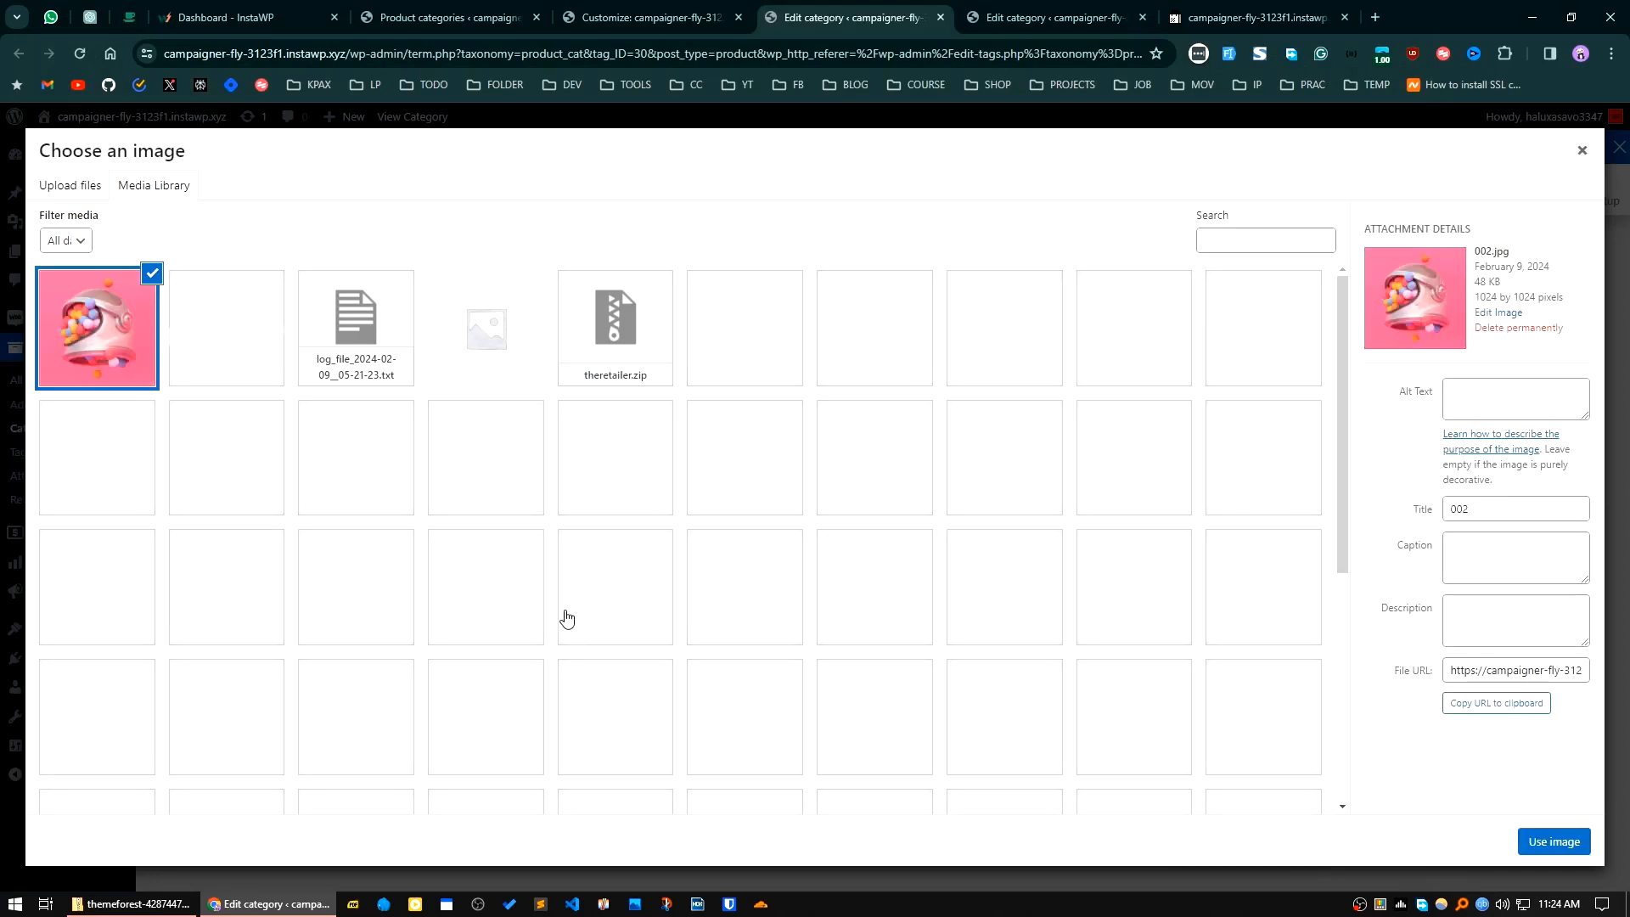
{"action": "left_click", "coordinate": [1529, 831]}
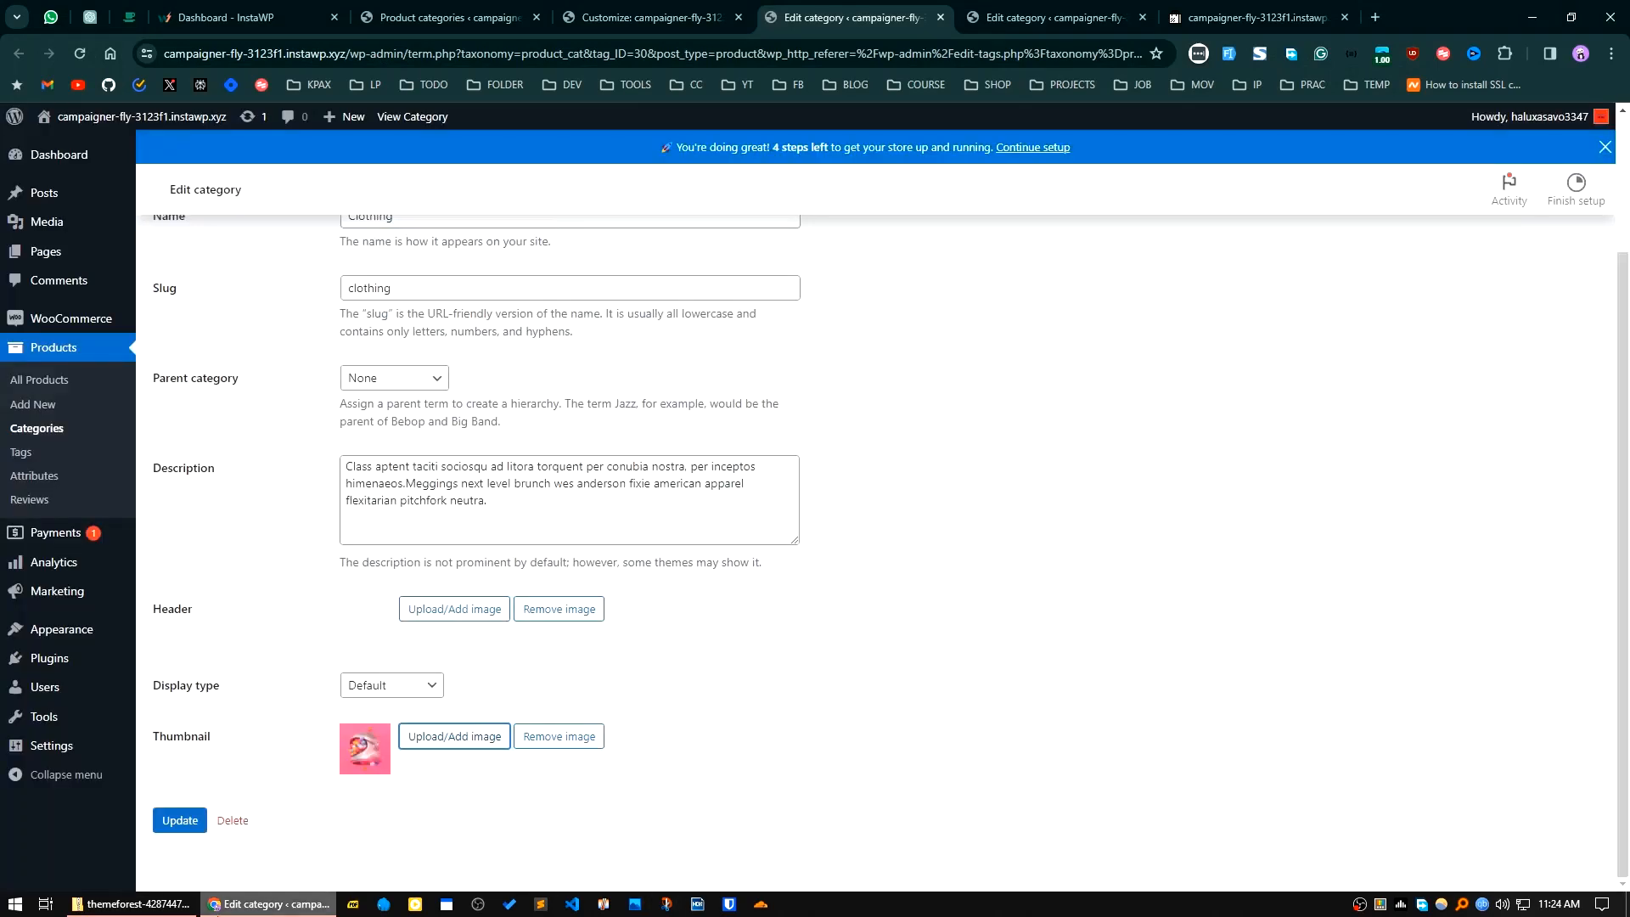
{"action": "left_click", "coordinate": [180, 824]}
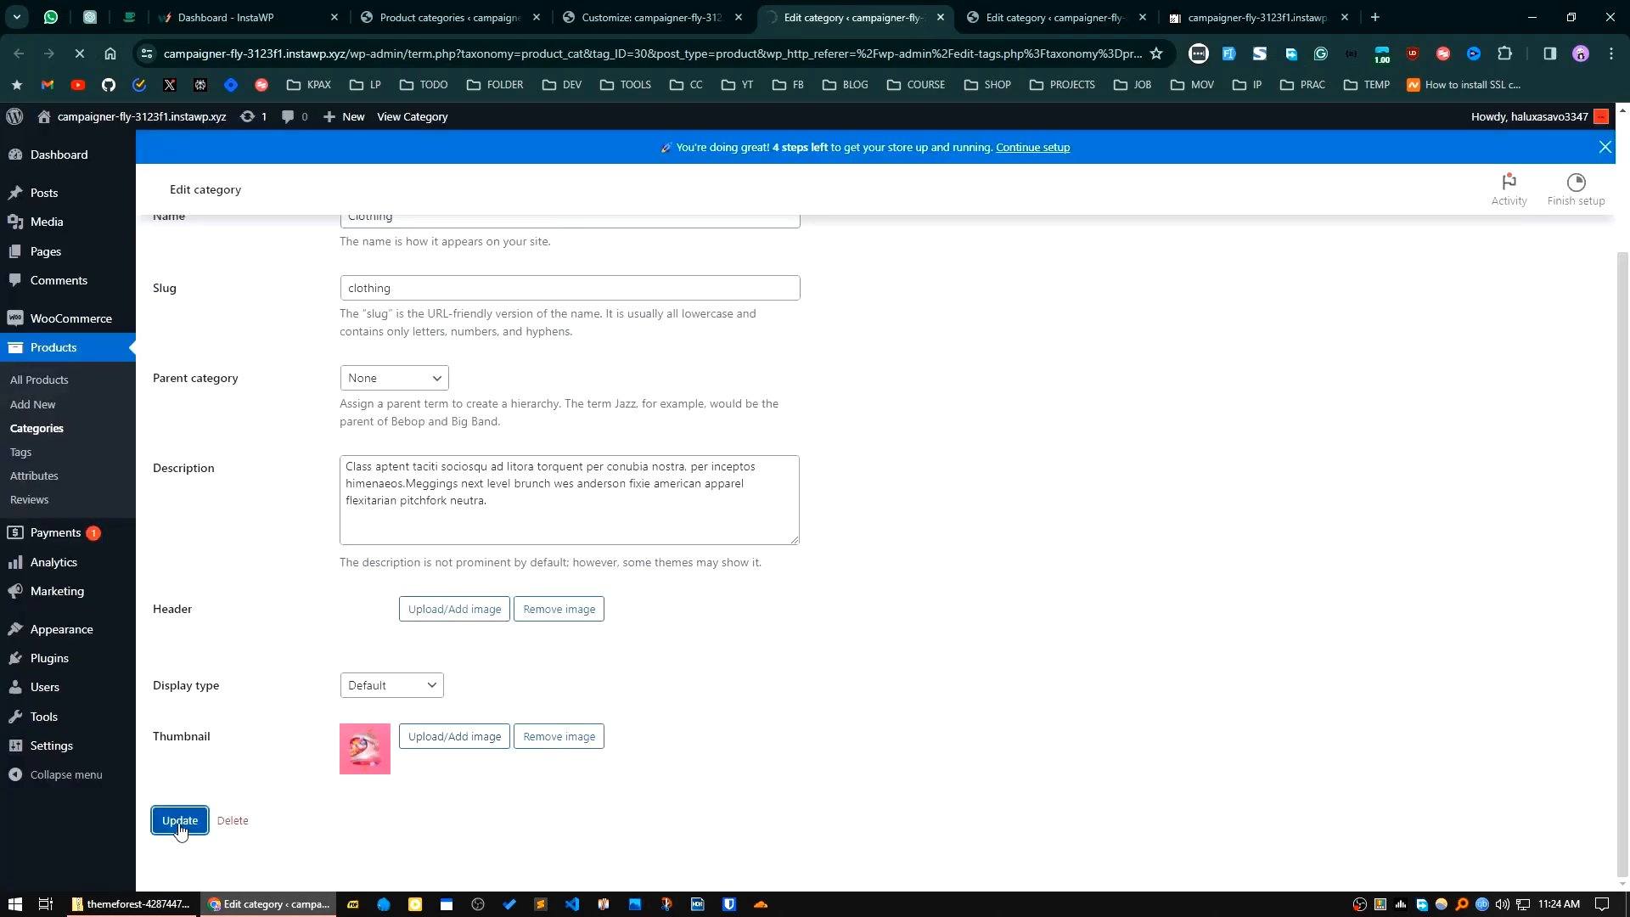
Step: Upload 005.jpg from the portfolio folder as the Digital Content category's thumbnail and update the category
{"action": "key", "text": "ctrl+Tab"}
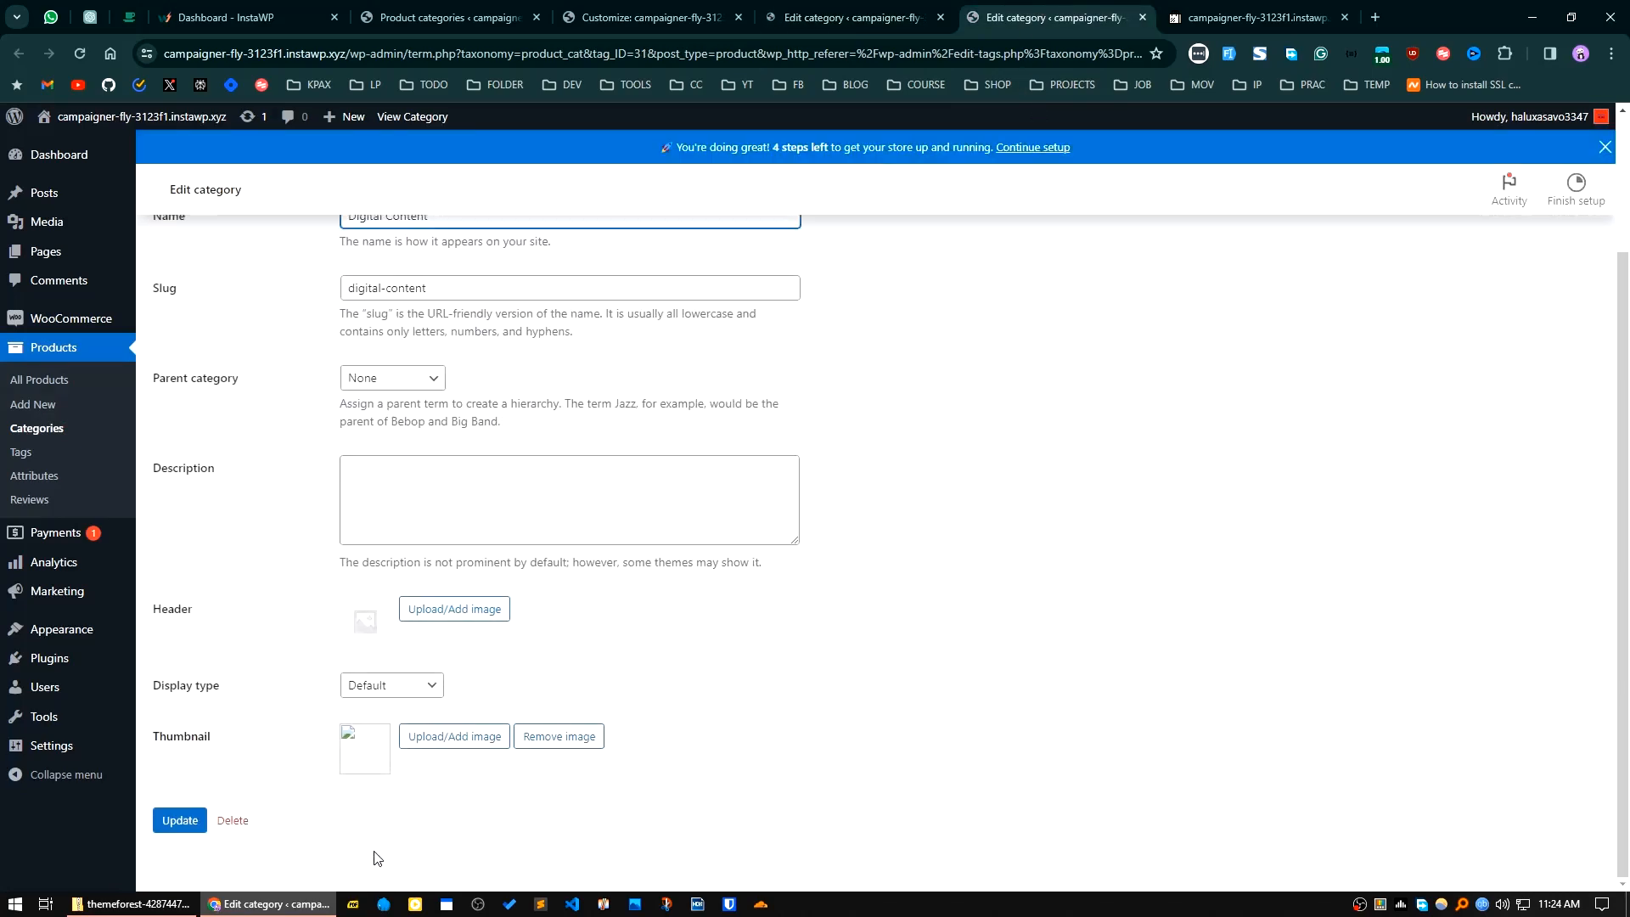
{"action": "left_click", "coordinate": [476, 738]}
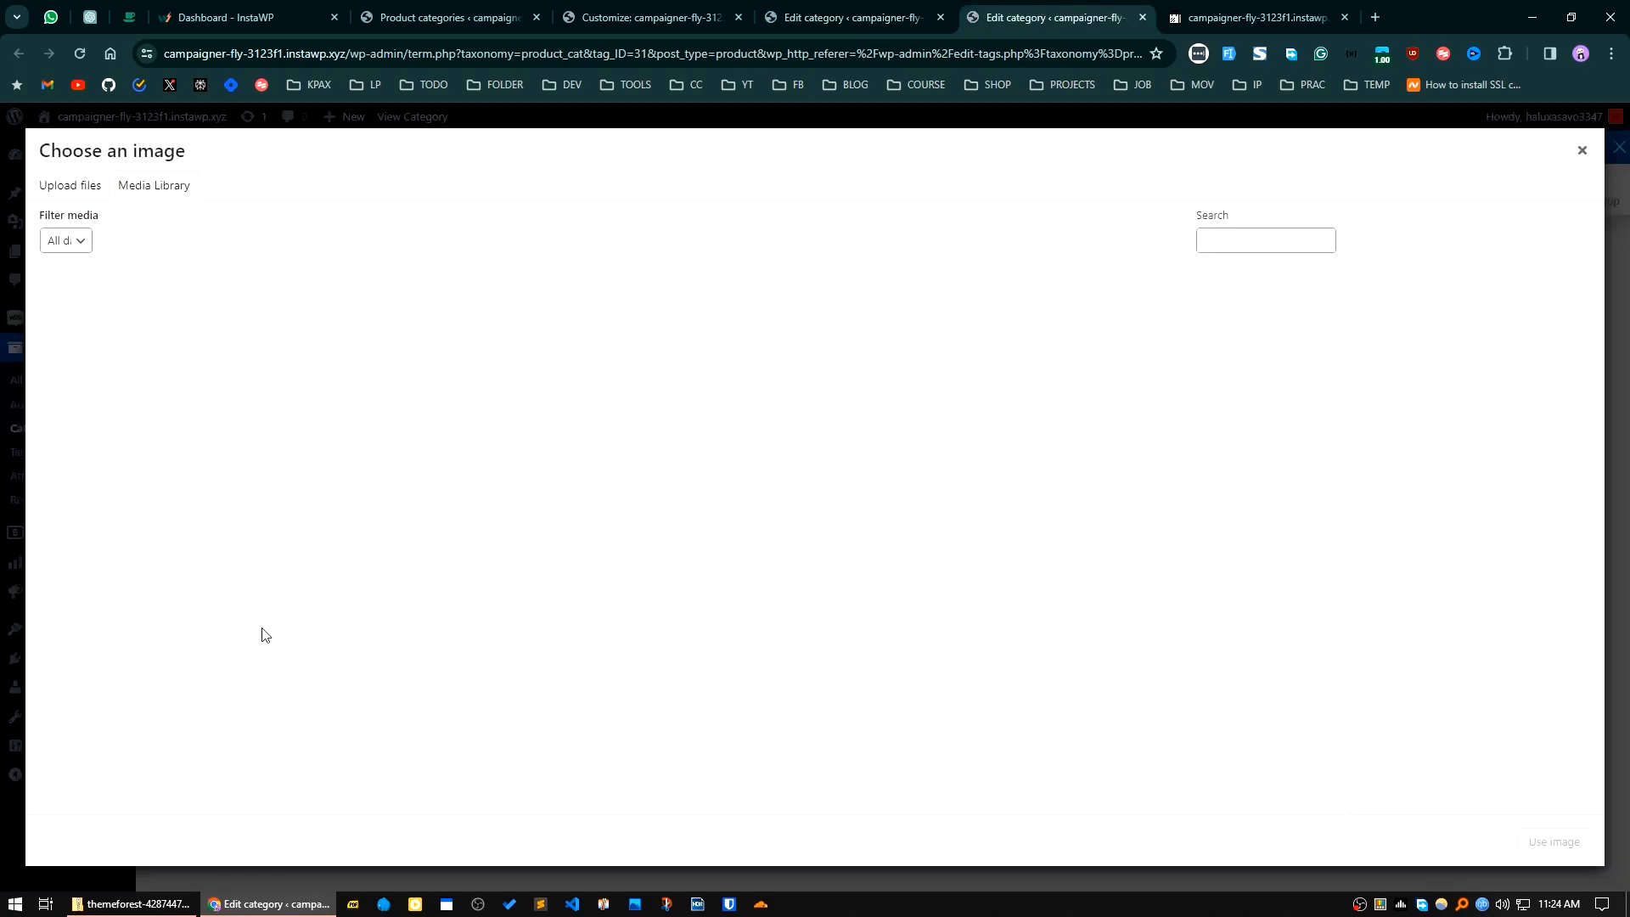
{"action": "left_click", "coordinate": [71, 191]}
{"action": "left_click", "coordinate": [832, 477]}
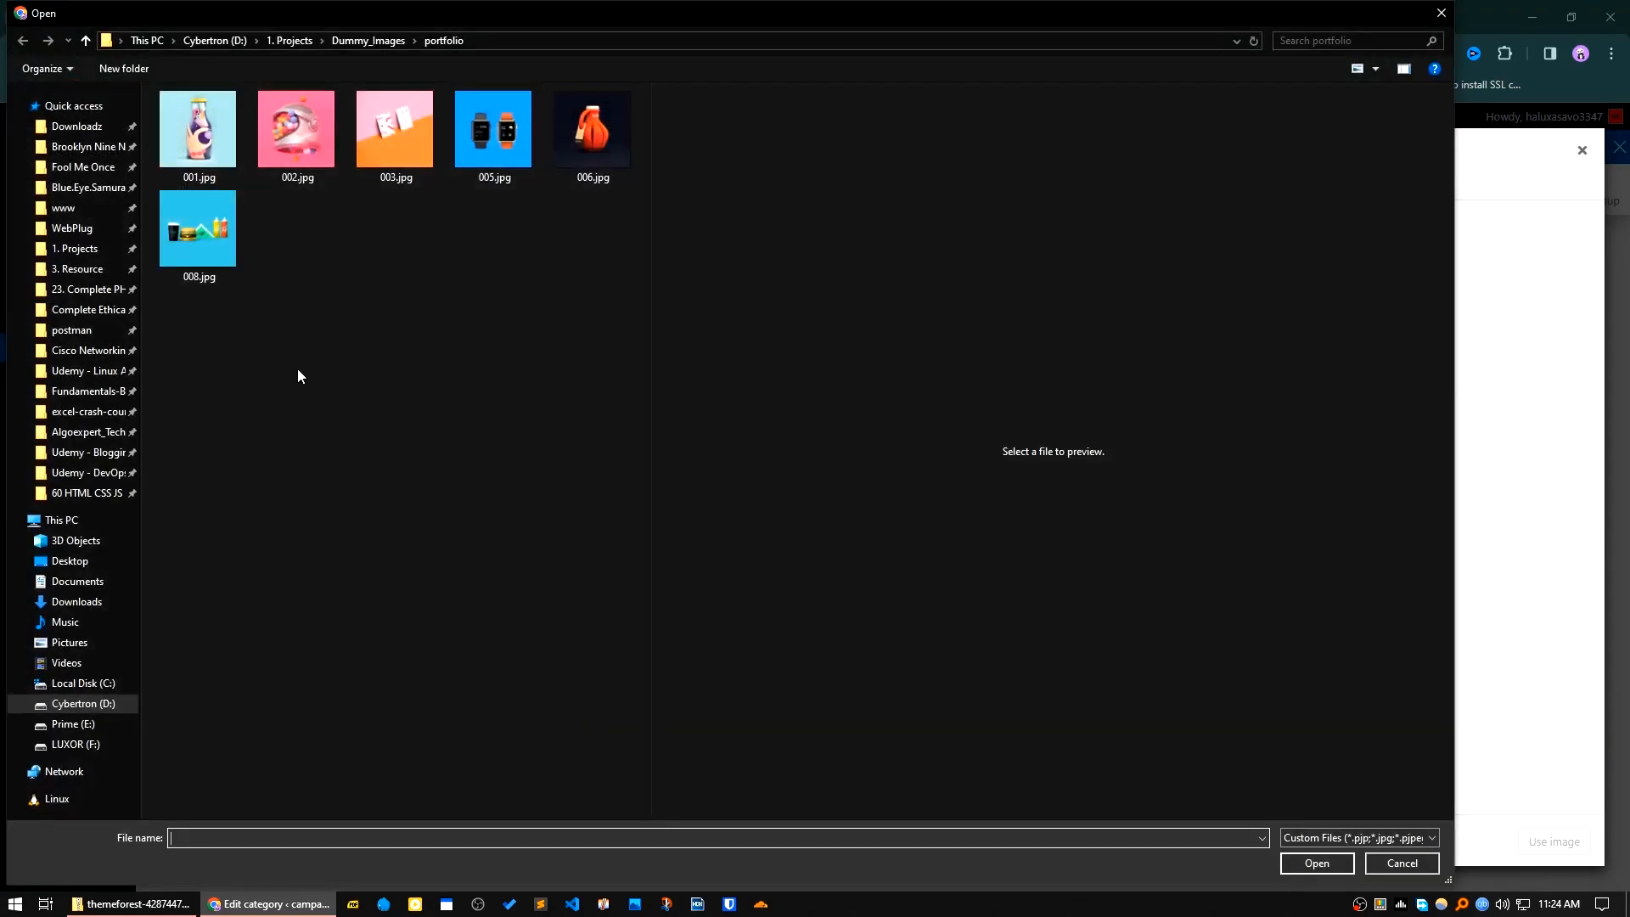
{"action": "left_click", "coordinate": [475, 146]}
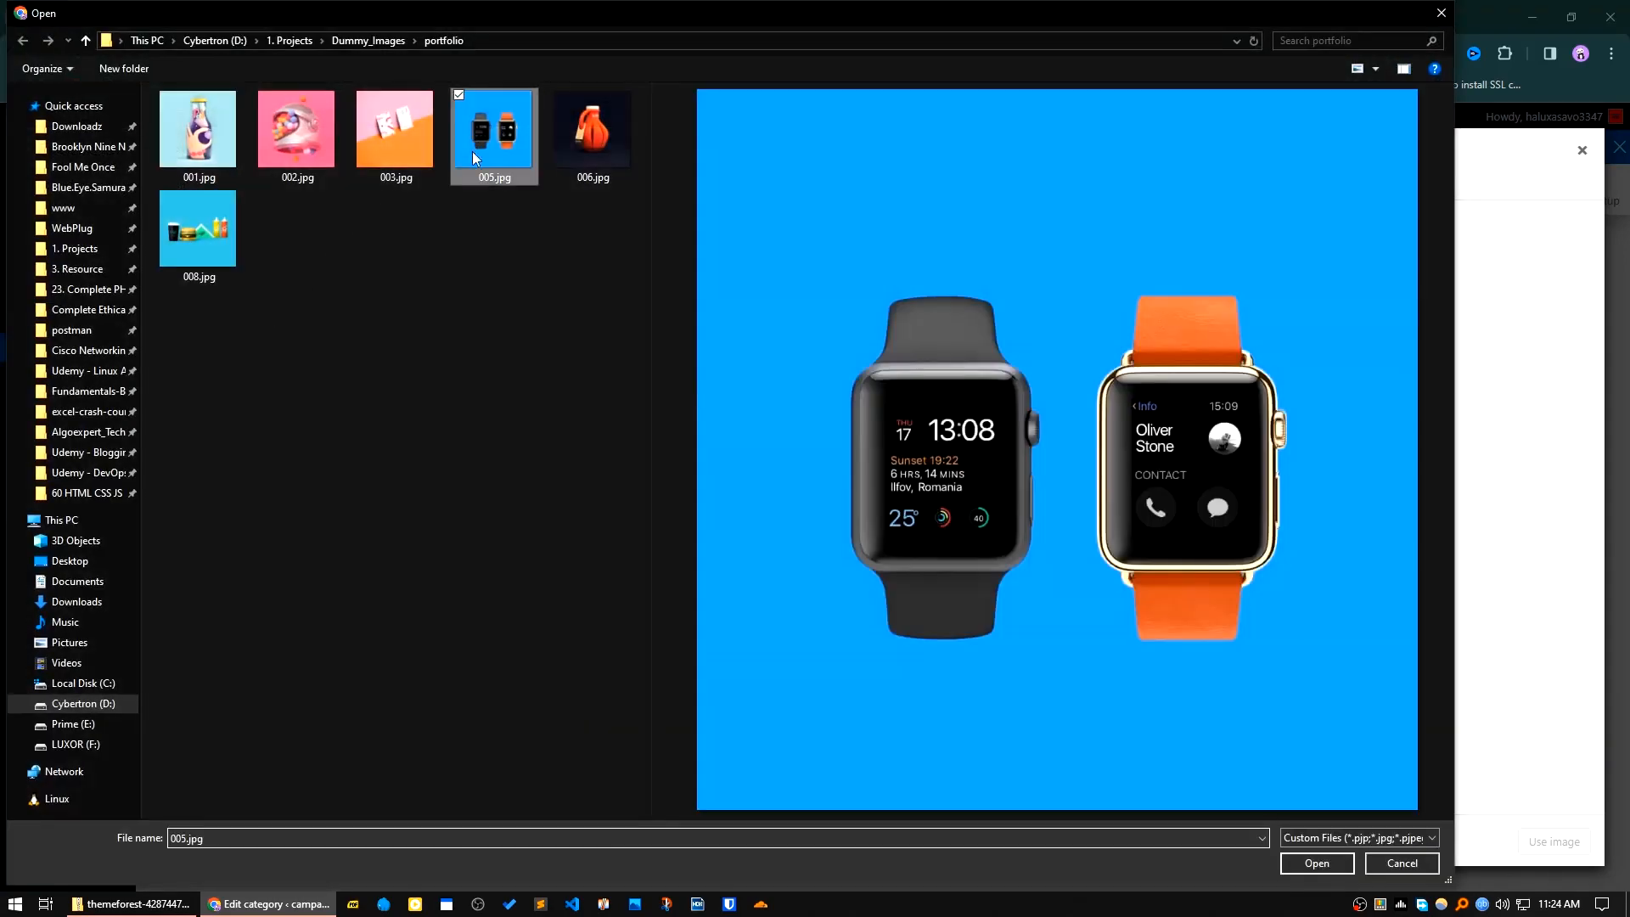
{"action": "left_click", "coordinate": [1320, 860]}
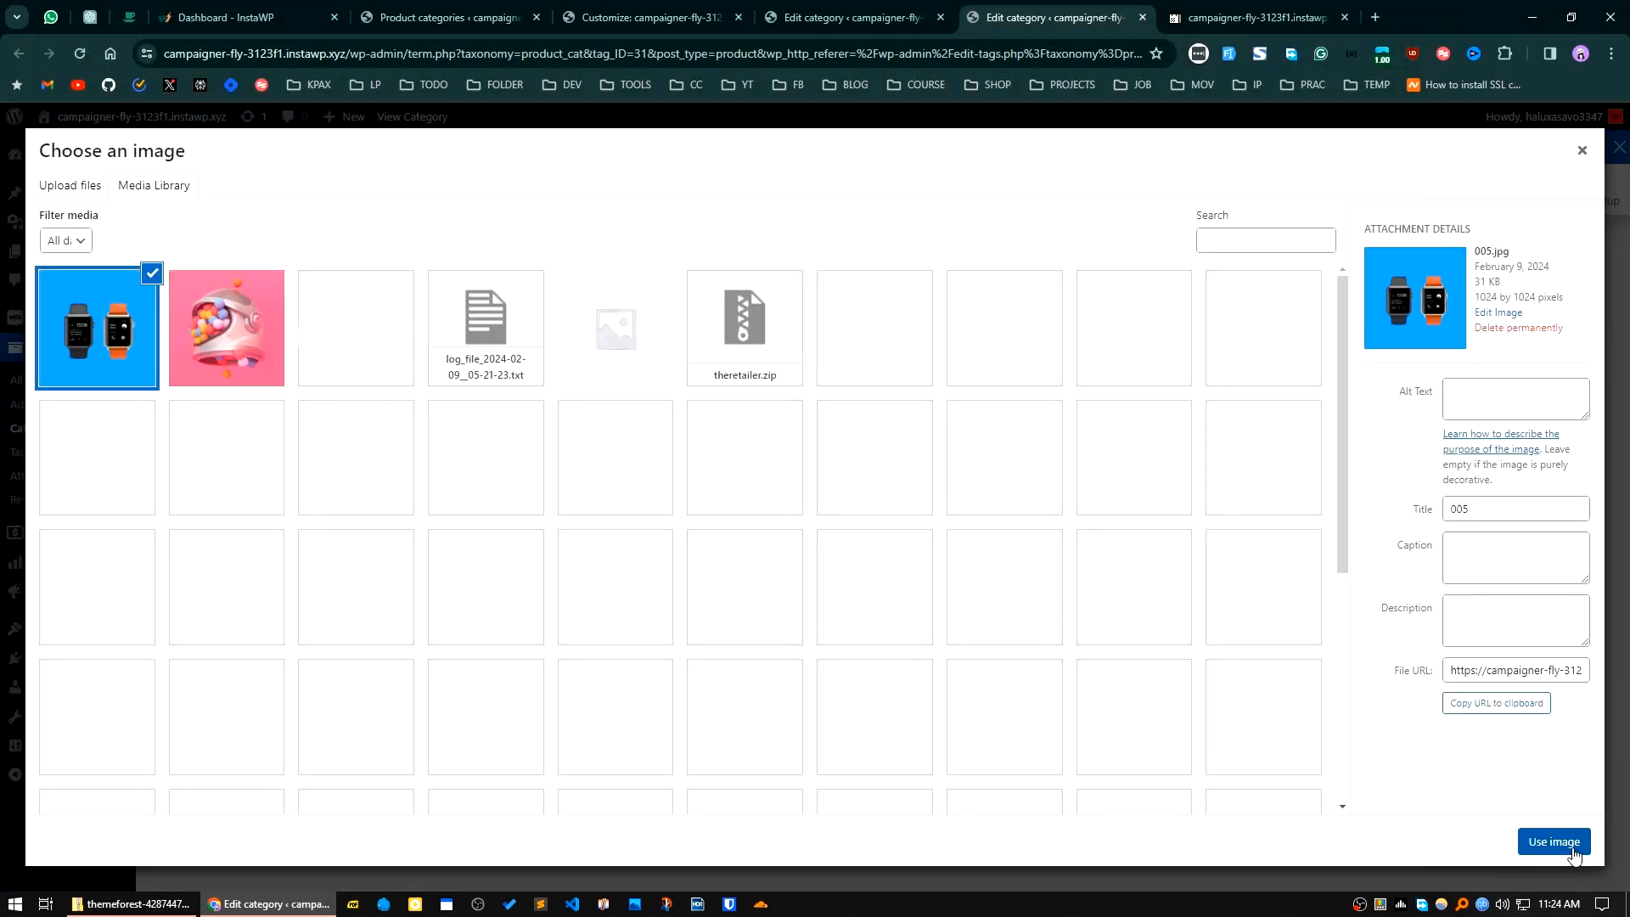
{"action": "left_click", "coordinate": [1558, 845]}
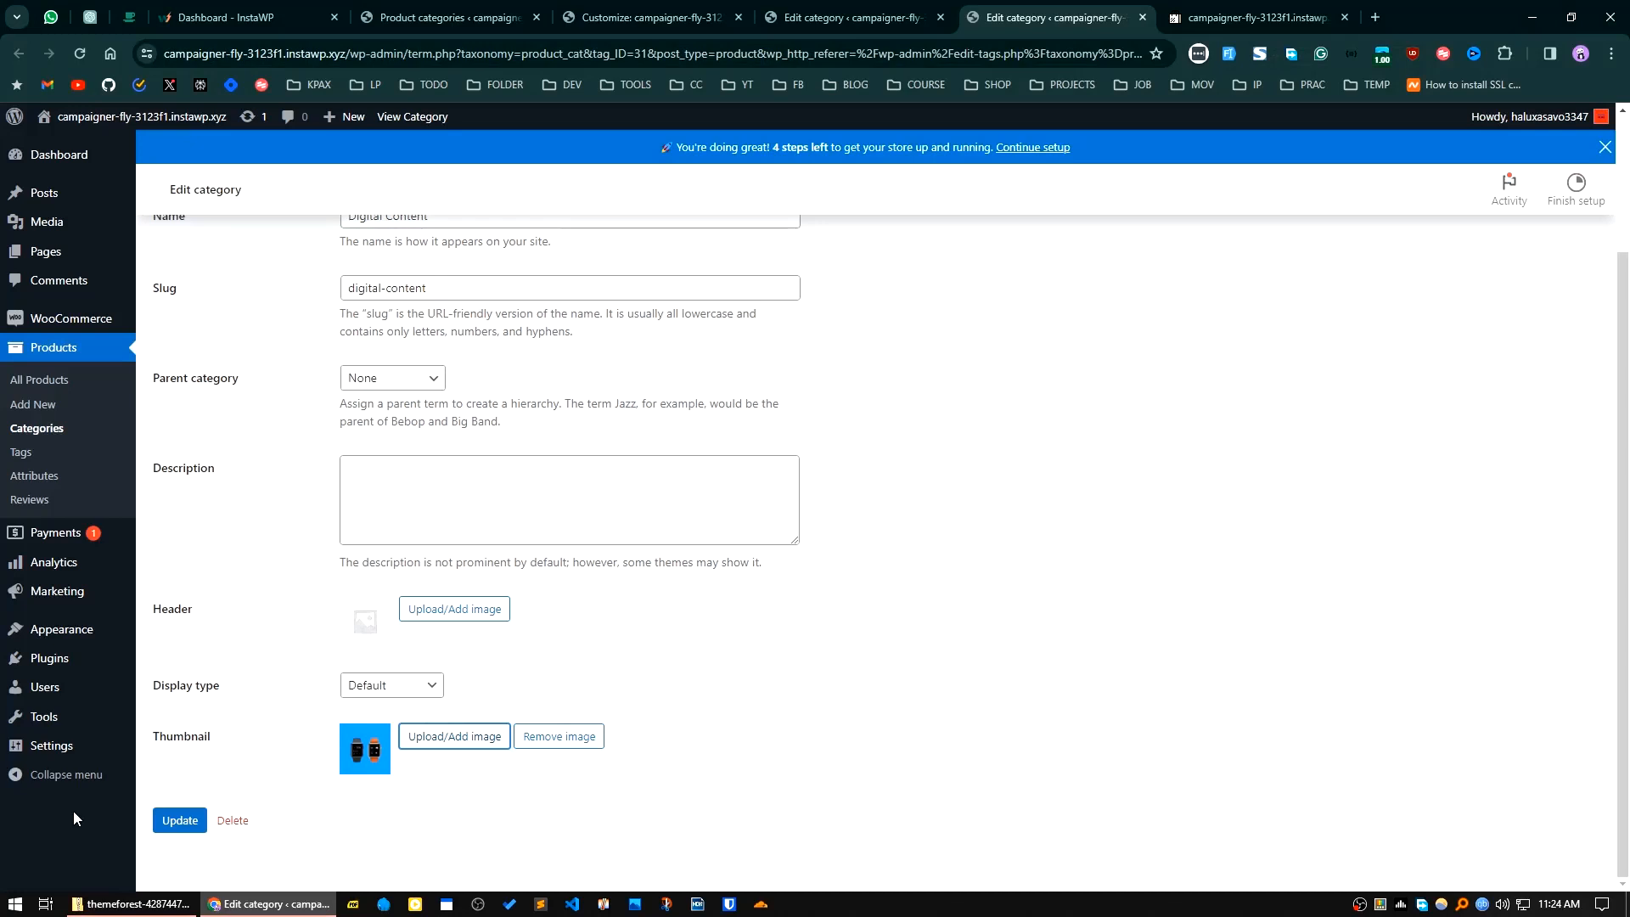
{"action": "left_click", "coordinate": [179, 820]}
Step: Reload the storefront home page to check the category images, and examine the WordPress Pennant product page
{"action": "key", "text": "ctrl+Tab"}
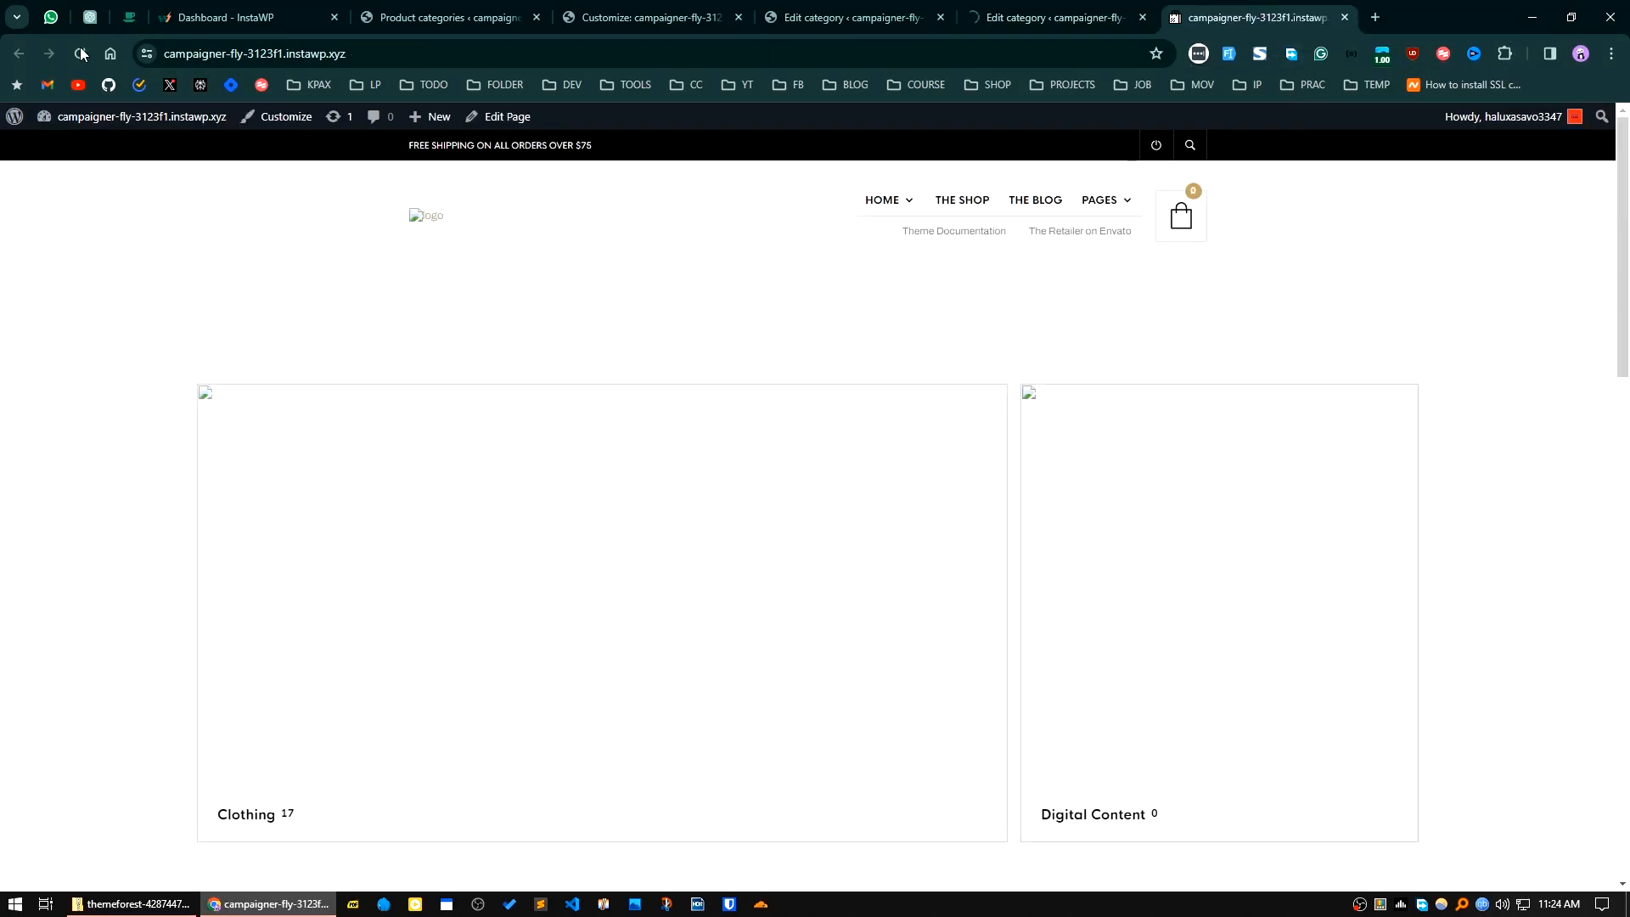
{"action": "left_click", "coordinate": [79, 55]}
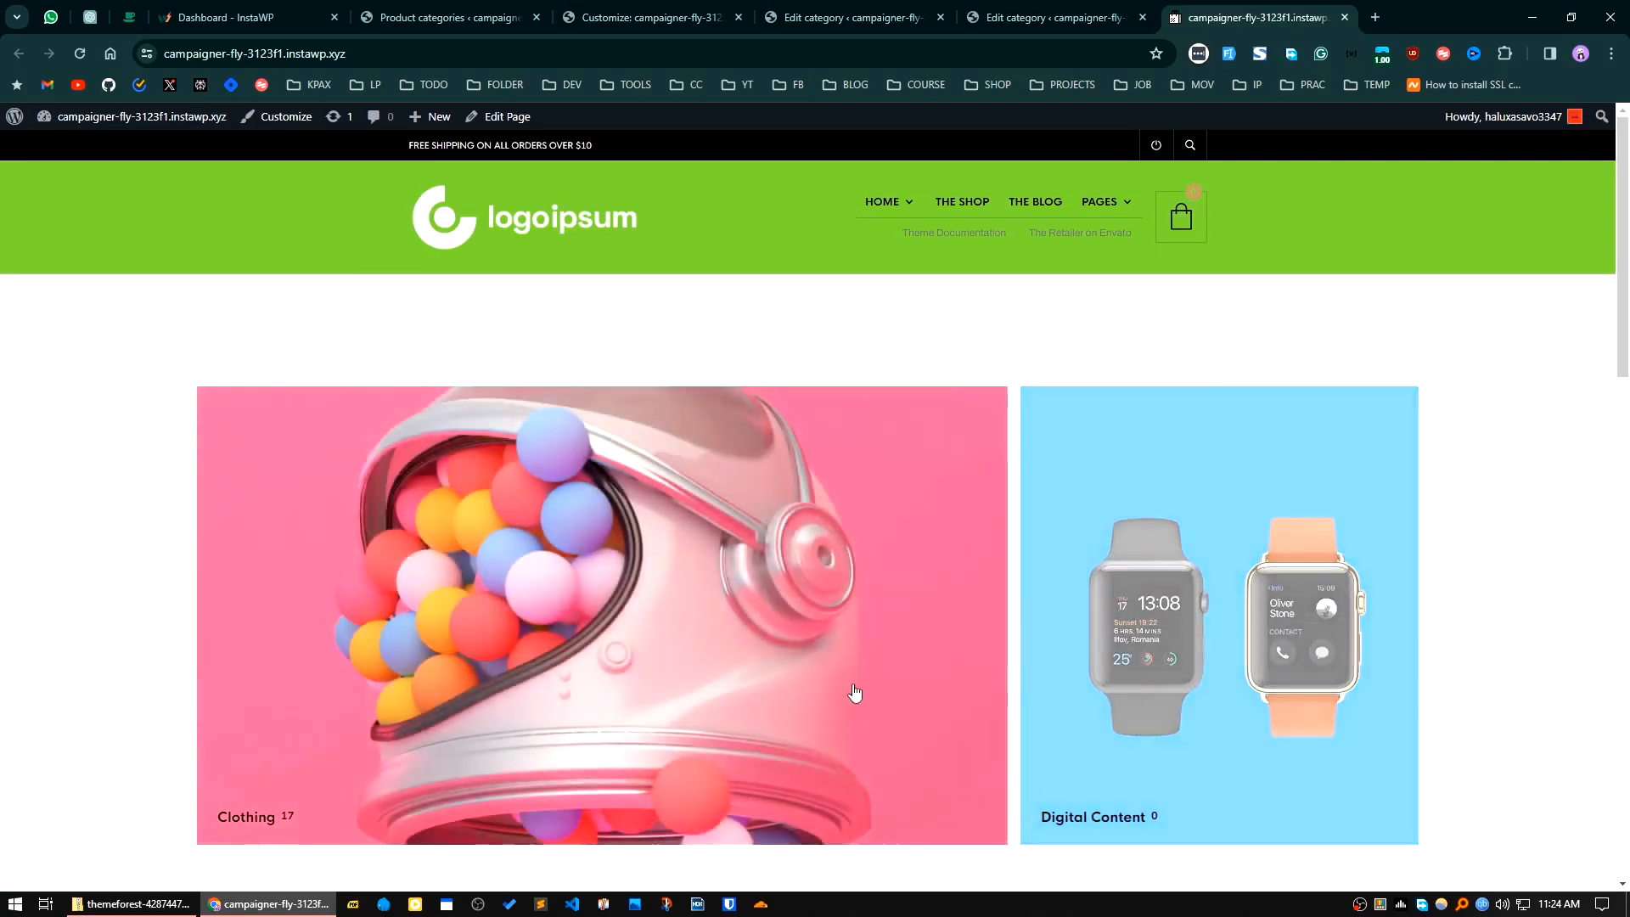
{"action": "scroll", "coordinate": [1120, 692], "scroll_direction": "down", "scroll_amount": 5}
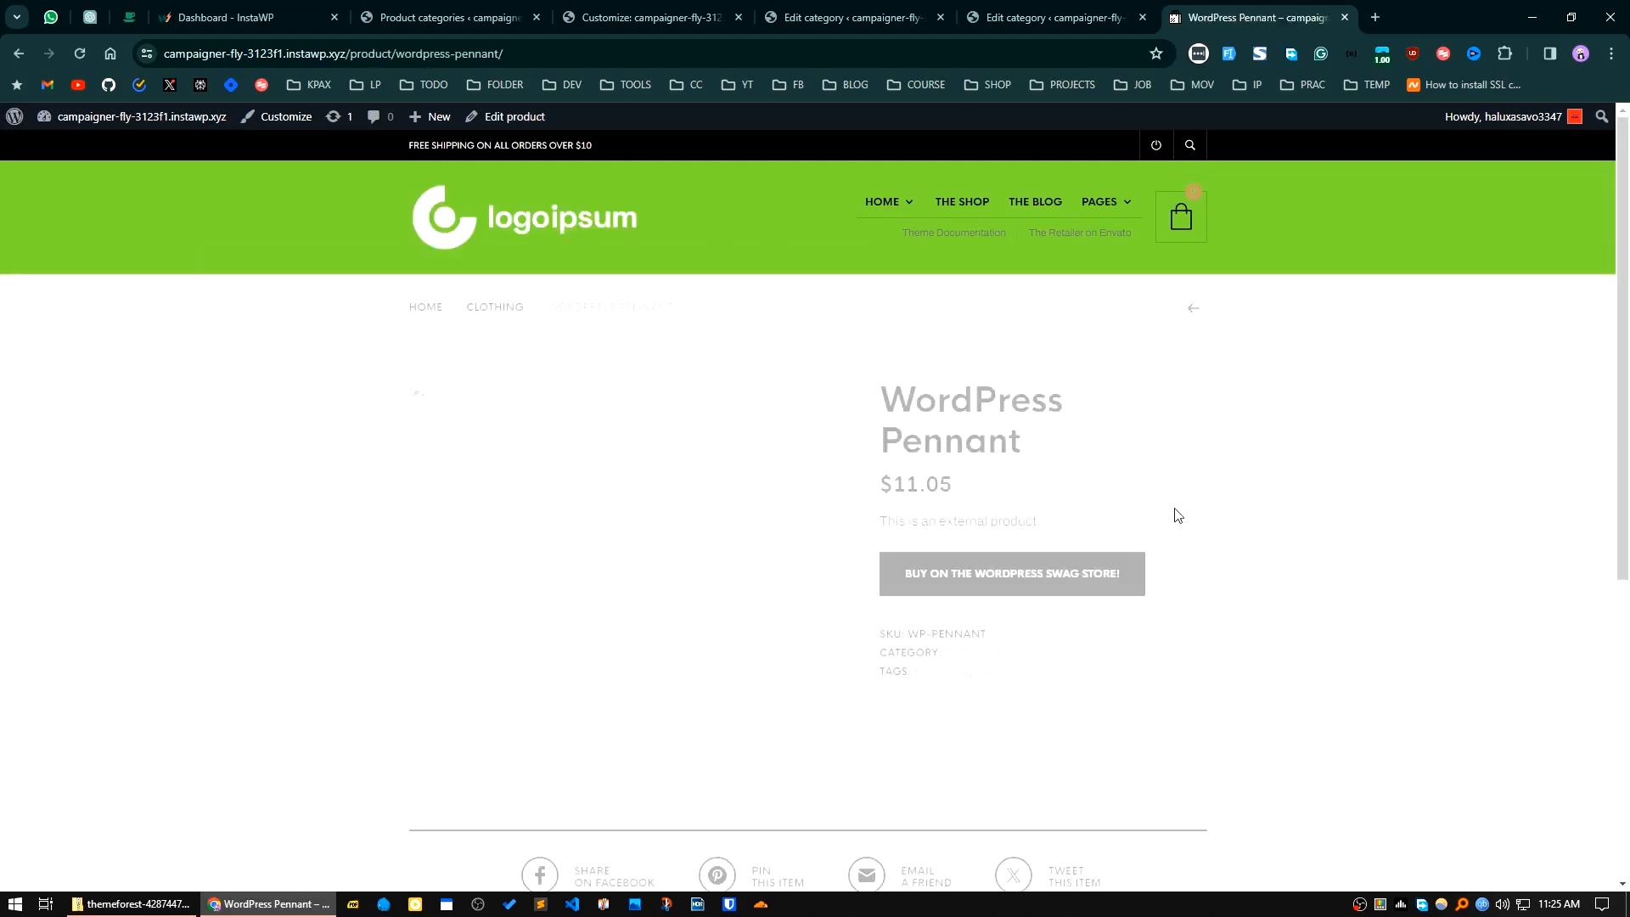
{"action": "scroll", "coordinate": [942, 758], "scroll_direction": "down", "scroll_amount": 3}
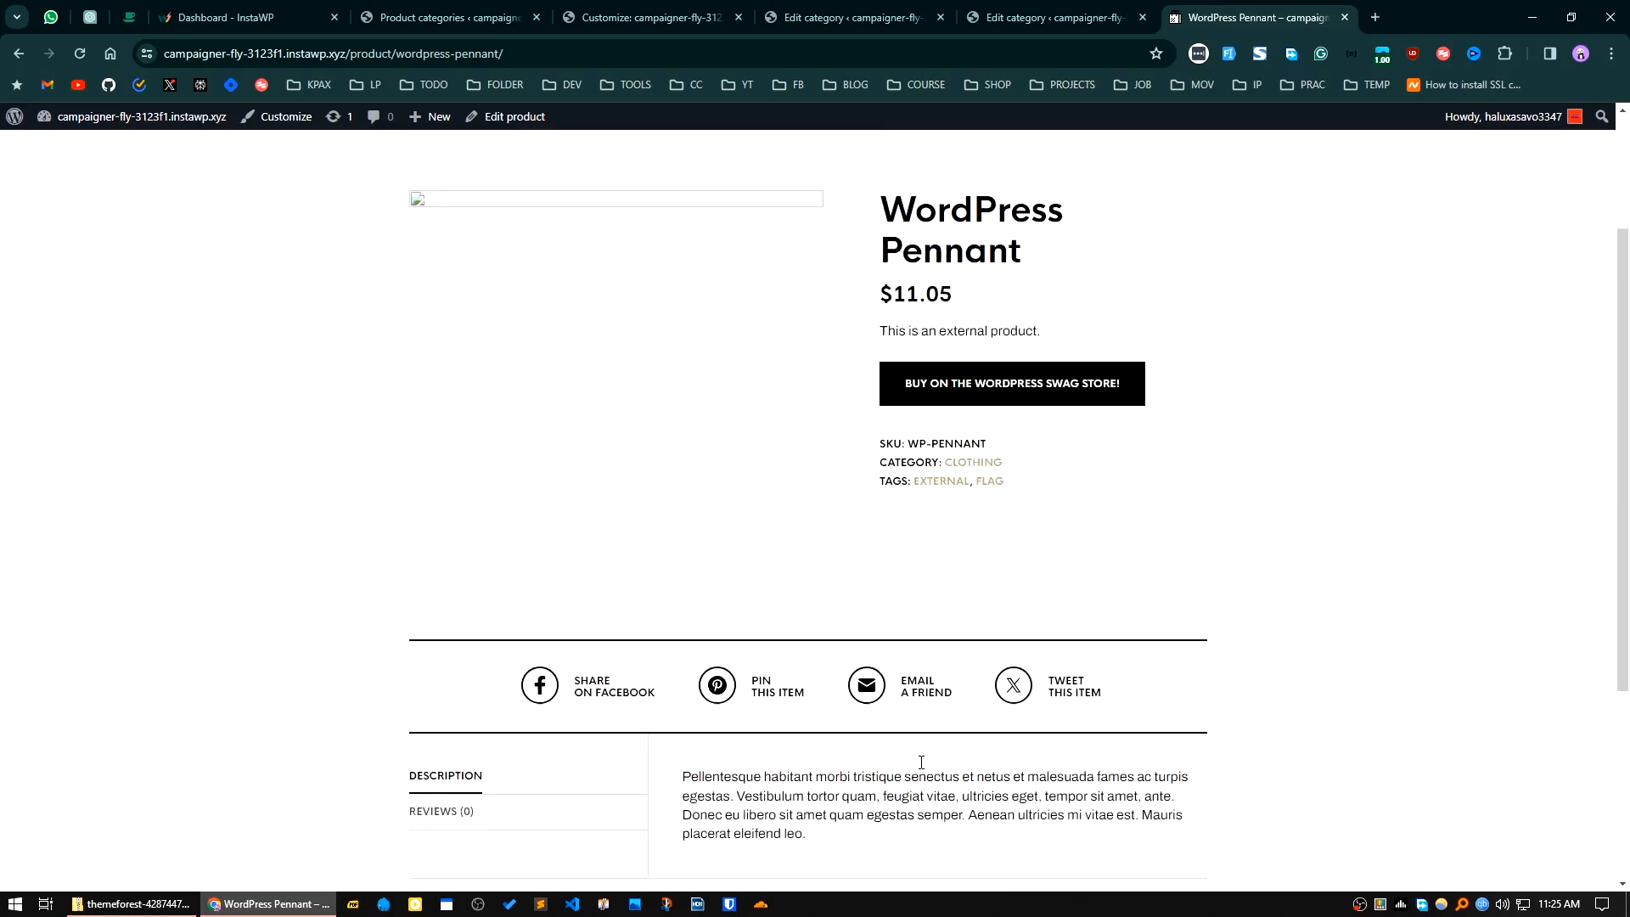
{"action": "scroll", "coordinate": [920, 745], "scroll_direction": "up", "scroll_amount": 3}
{"action": "scroll", "coordinate": [813, 701], "scroll_direction": "down", "scroll_amount": 4}
{"action": "scroll", "coordinate": [813, 702], "scroll_direction": "up", "scroll_amount": 4}
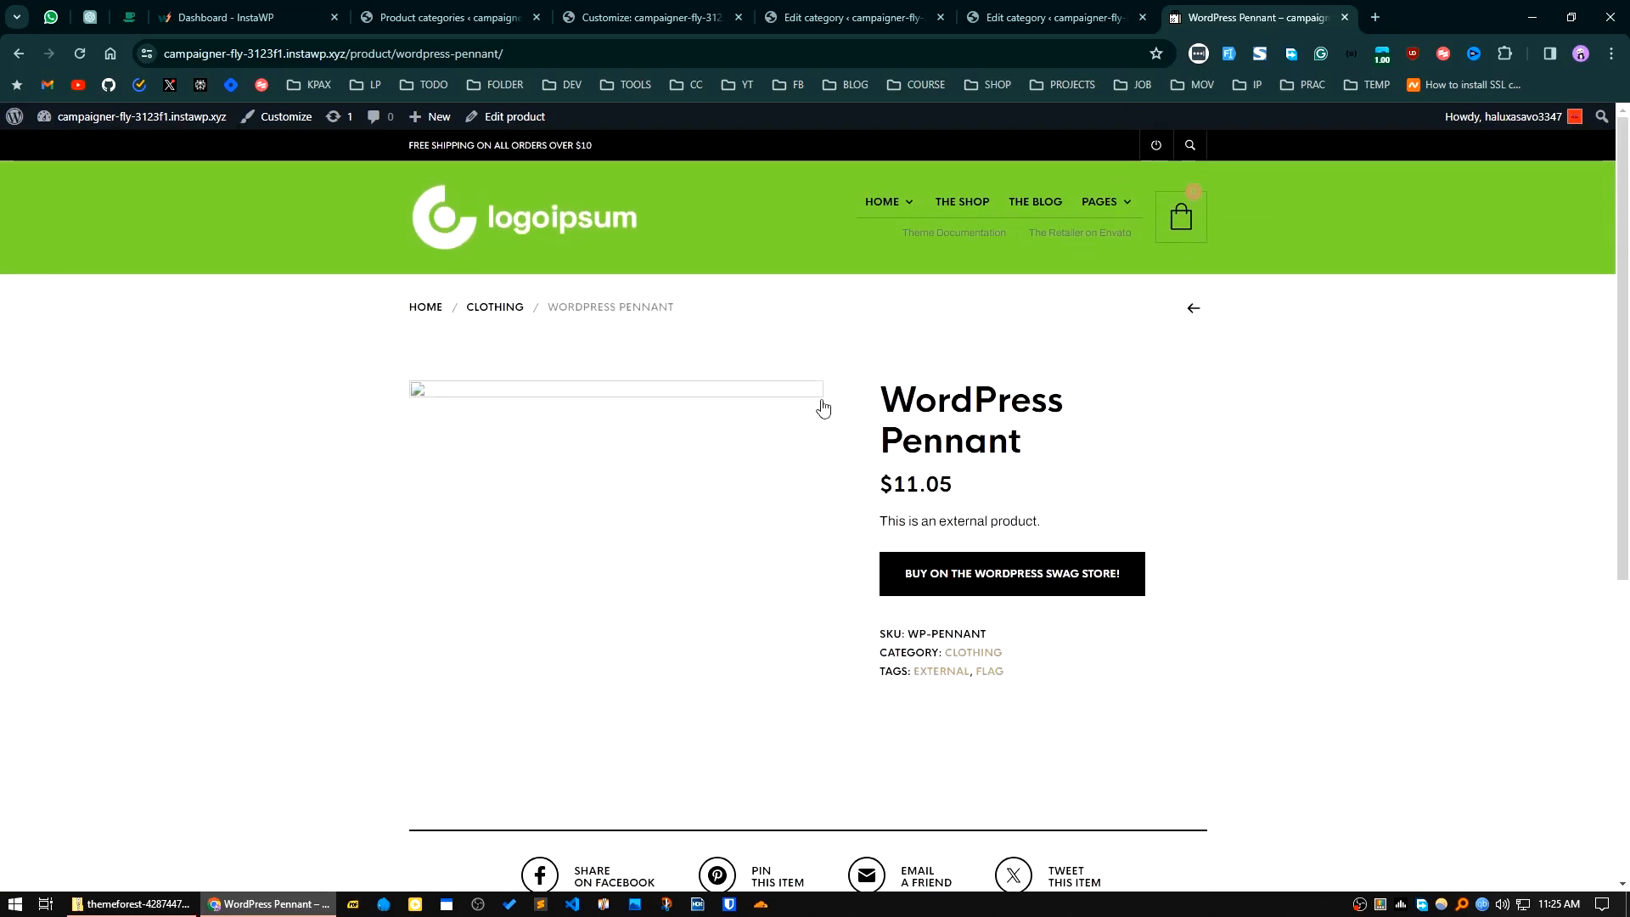
Step: Open the WordPress Pennant product for editing in its own tab and close the two category editing tabs
{"action": "middle_click", "coordinate": [509, 118]}
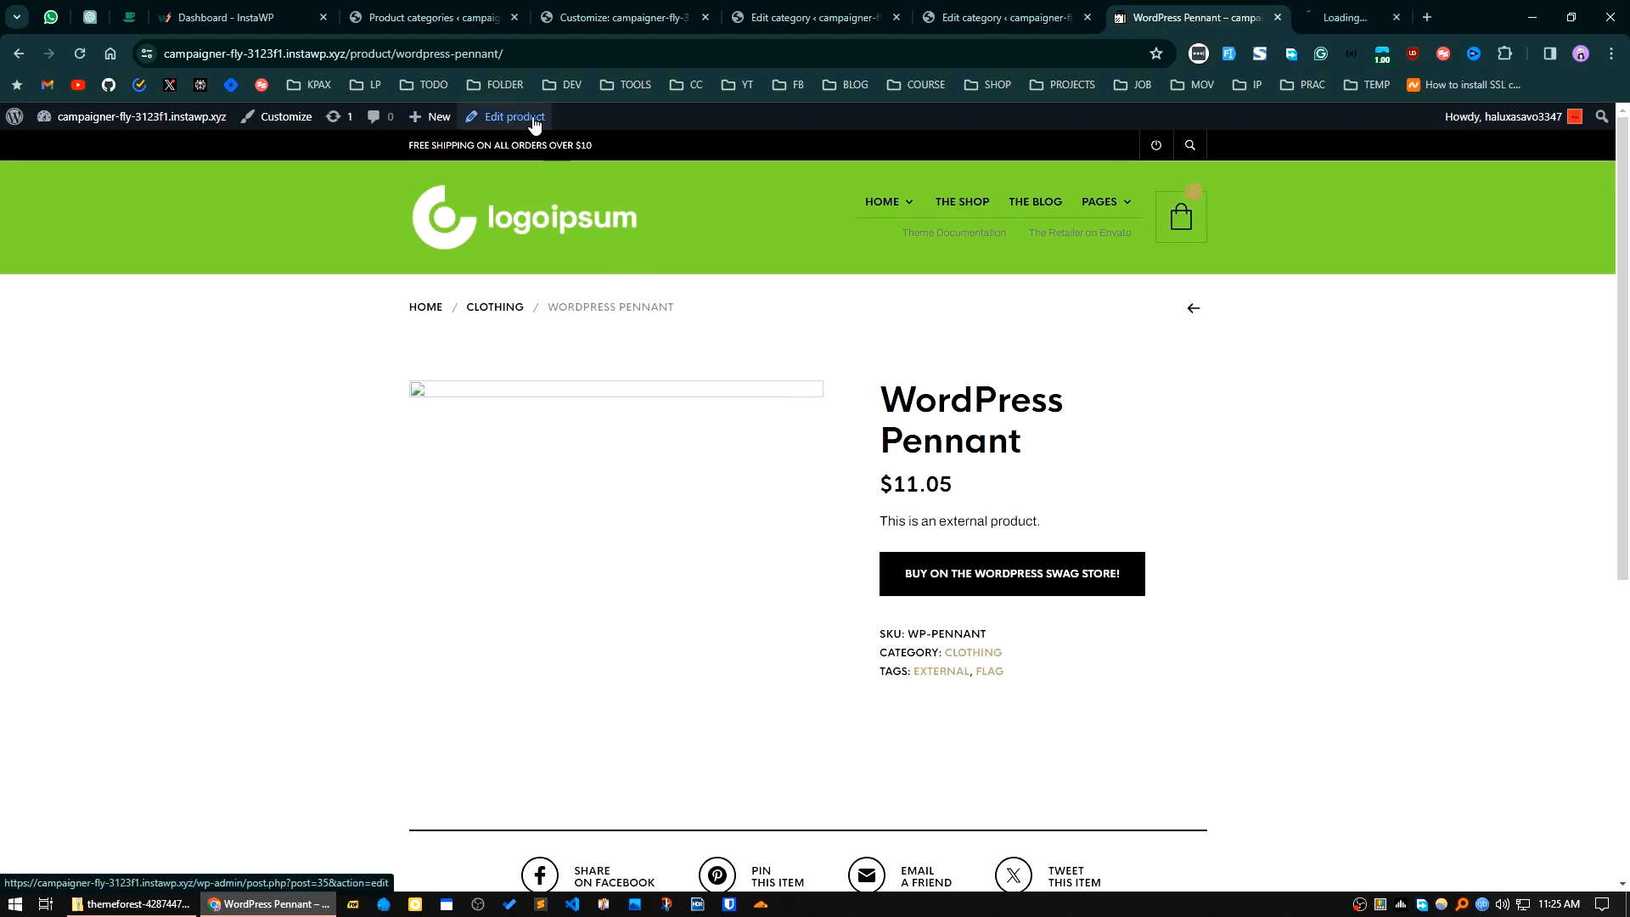
{"action": "left_click", "coordinate": [873, 17]}
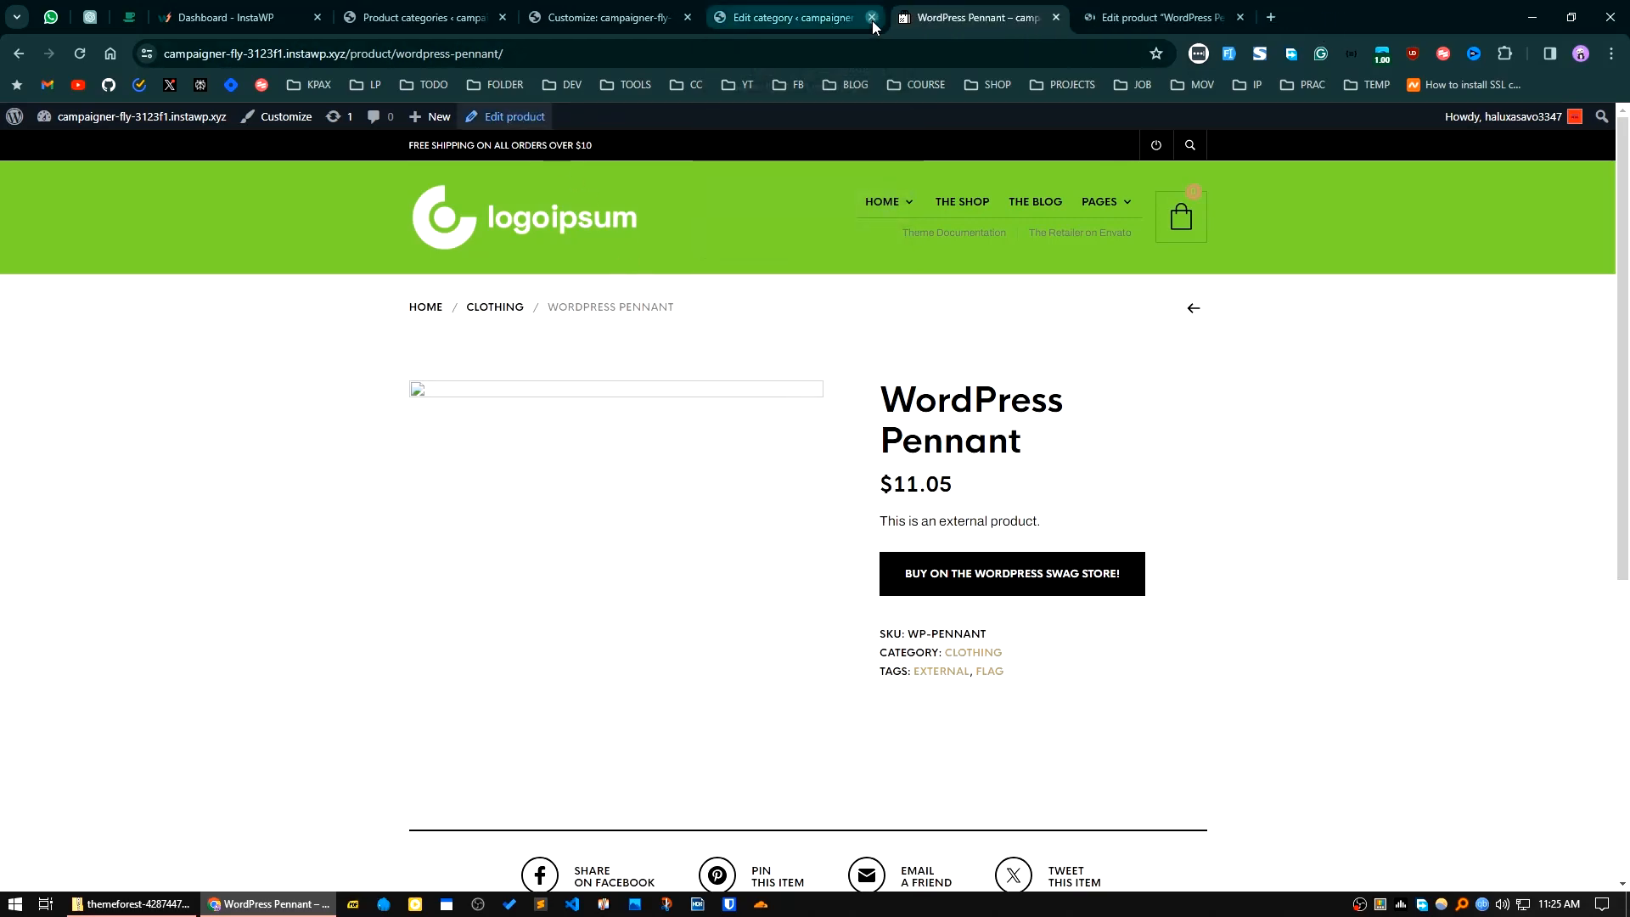
{"action": "left_click", "coordinate": [873, 17]}
{"action": "left_click_drag", "start_coordinate": [995, 15], "coordinate": [865, 15]}
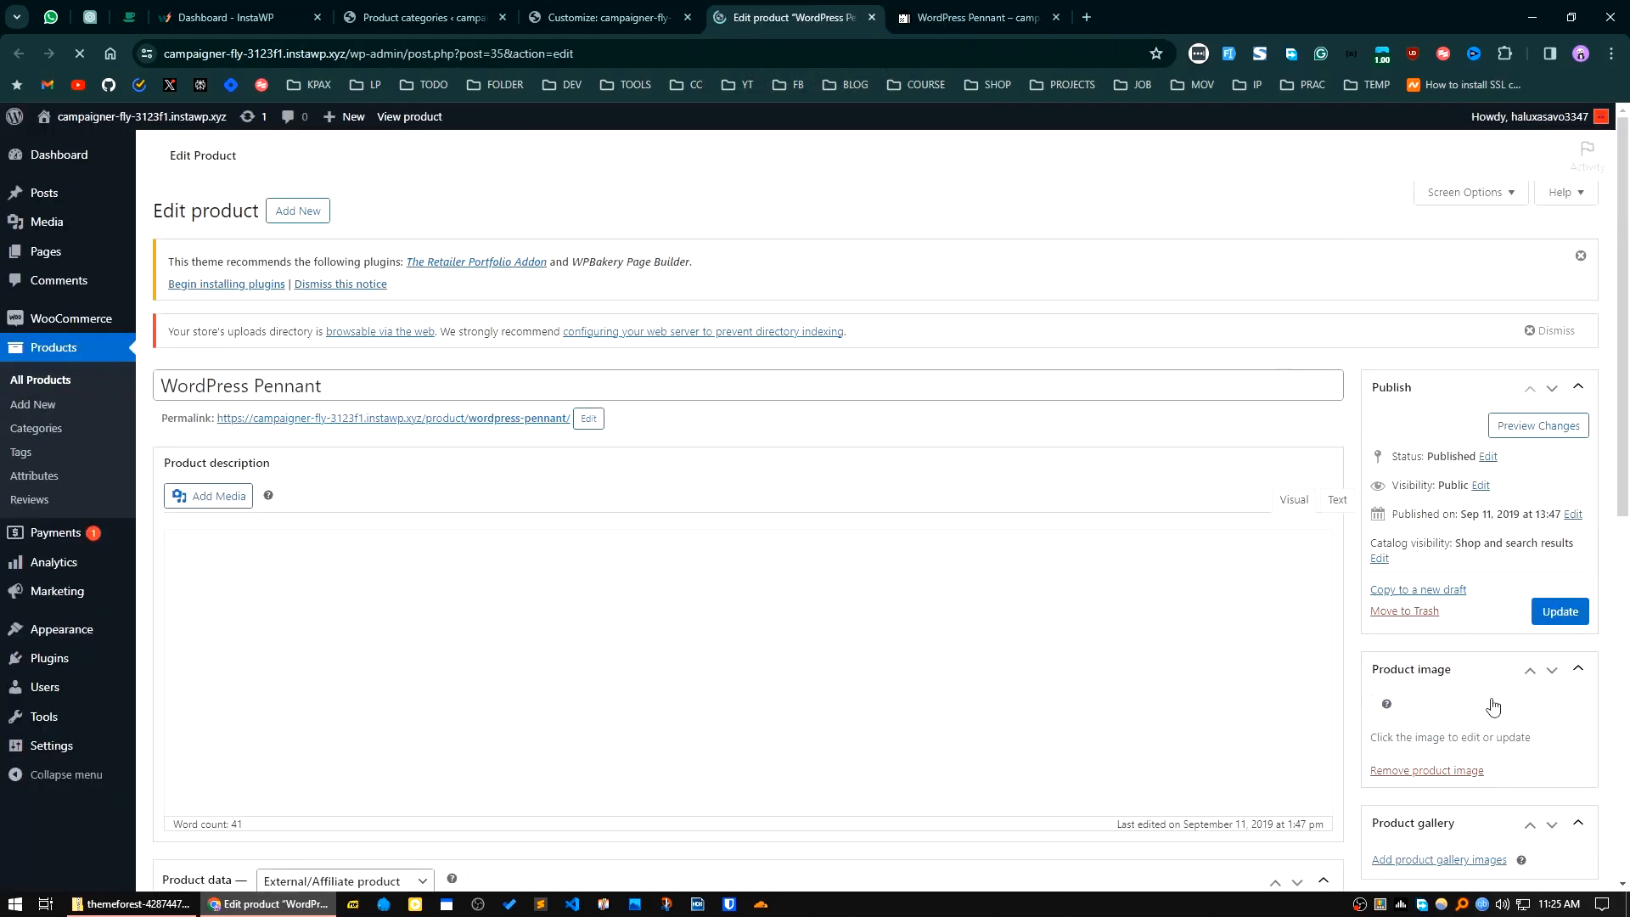
Step: Replace the WordPress Pennant's product image with the smartwatch picture from the media library
{"action": "scroll", "coordinate": [1328, 676], "scroll_direction": "down", "scroll_amount": 2}
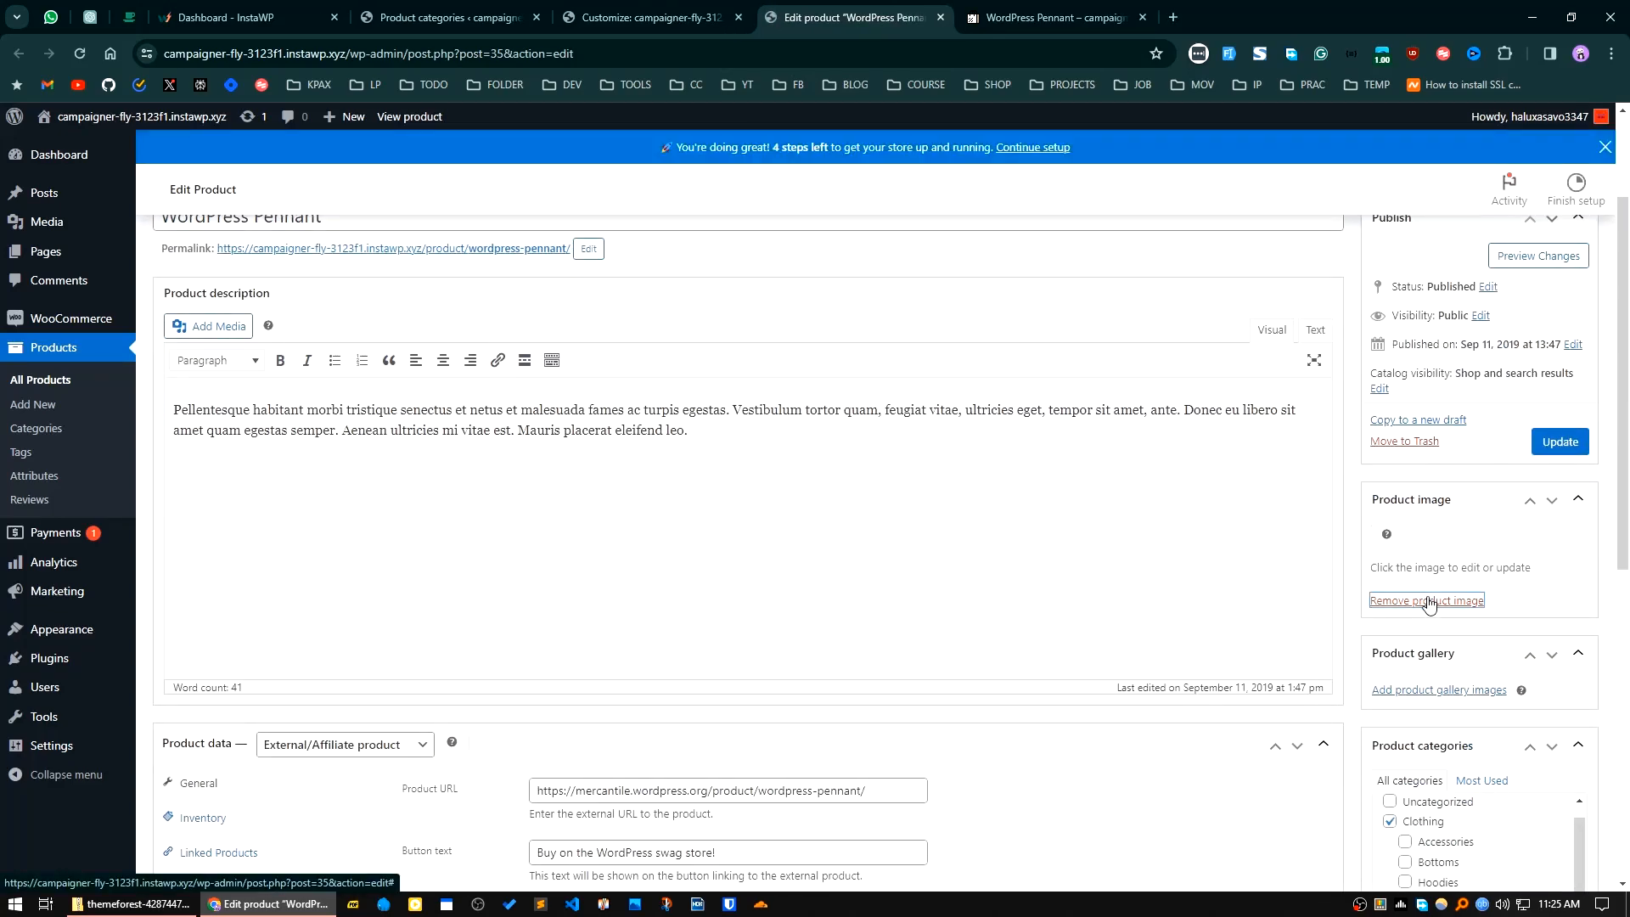
{"action": "left_click", "coordinate": [1425, 598]}
{"action": "left_click", "coordinate": [1412, 534]}
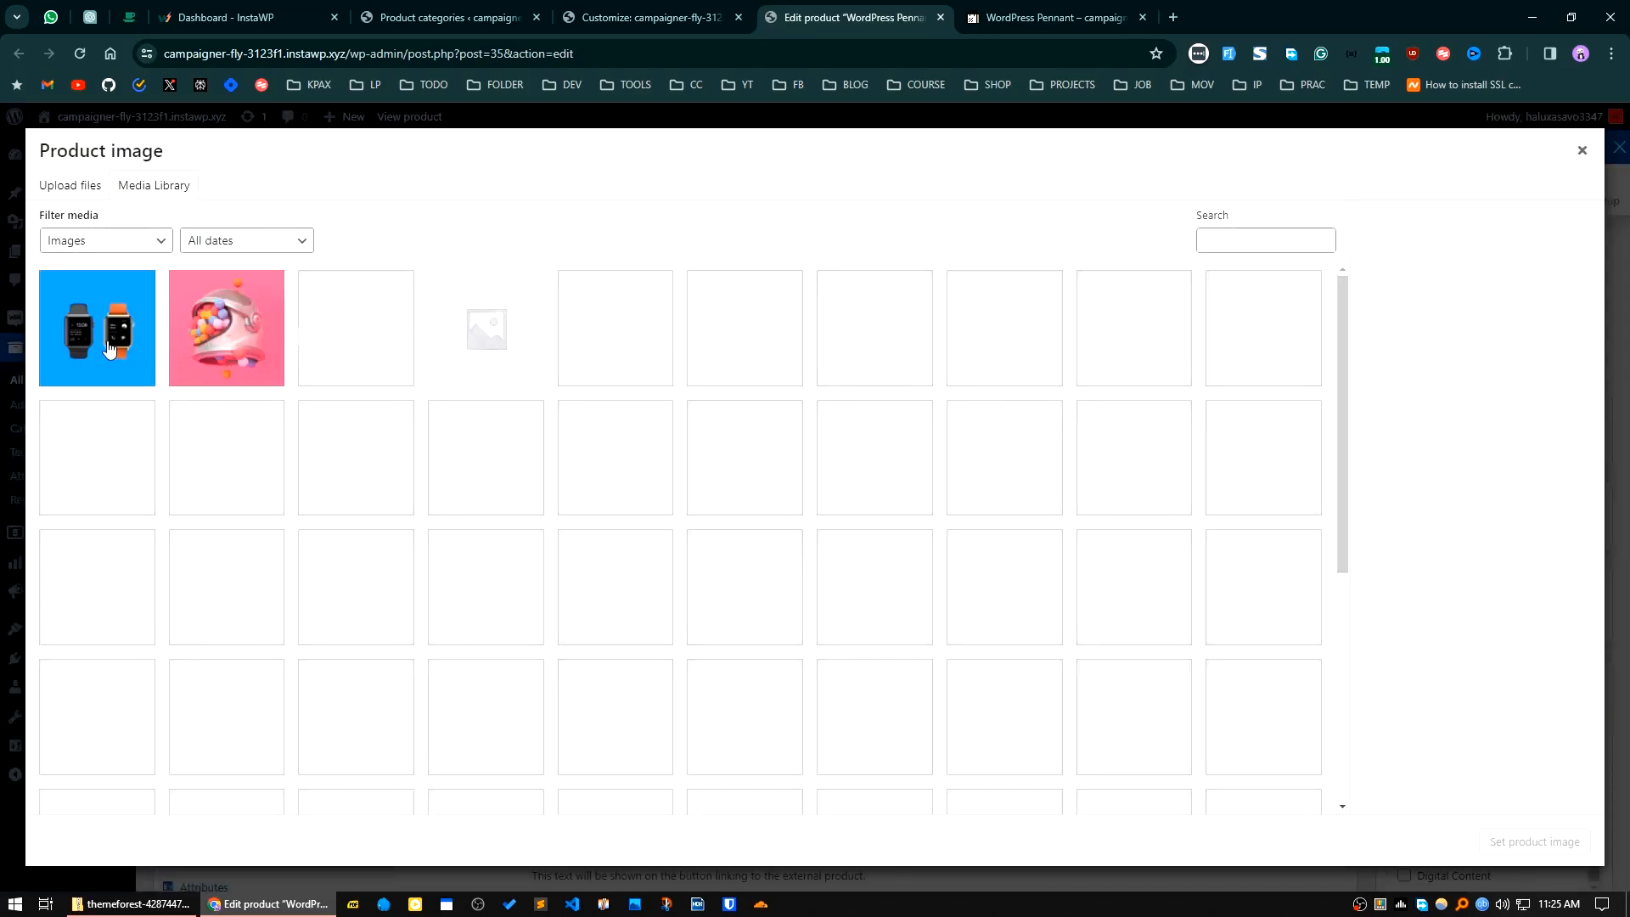
{"action": "left_click", "coordinate": [107, 348]}
{"action": "left_click", "coordinate": [1501, 849]}
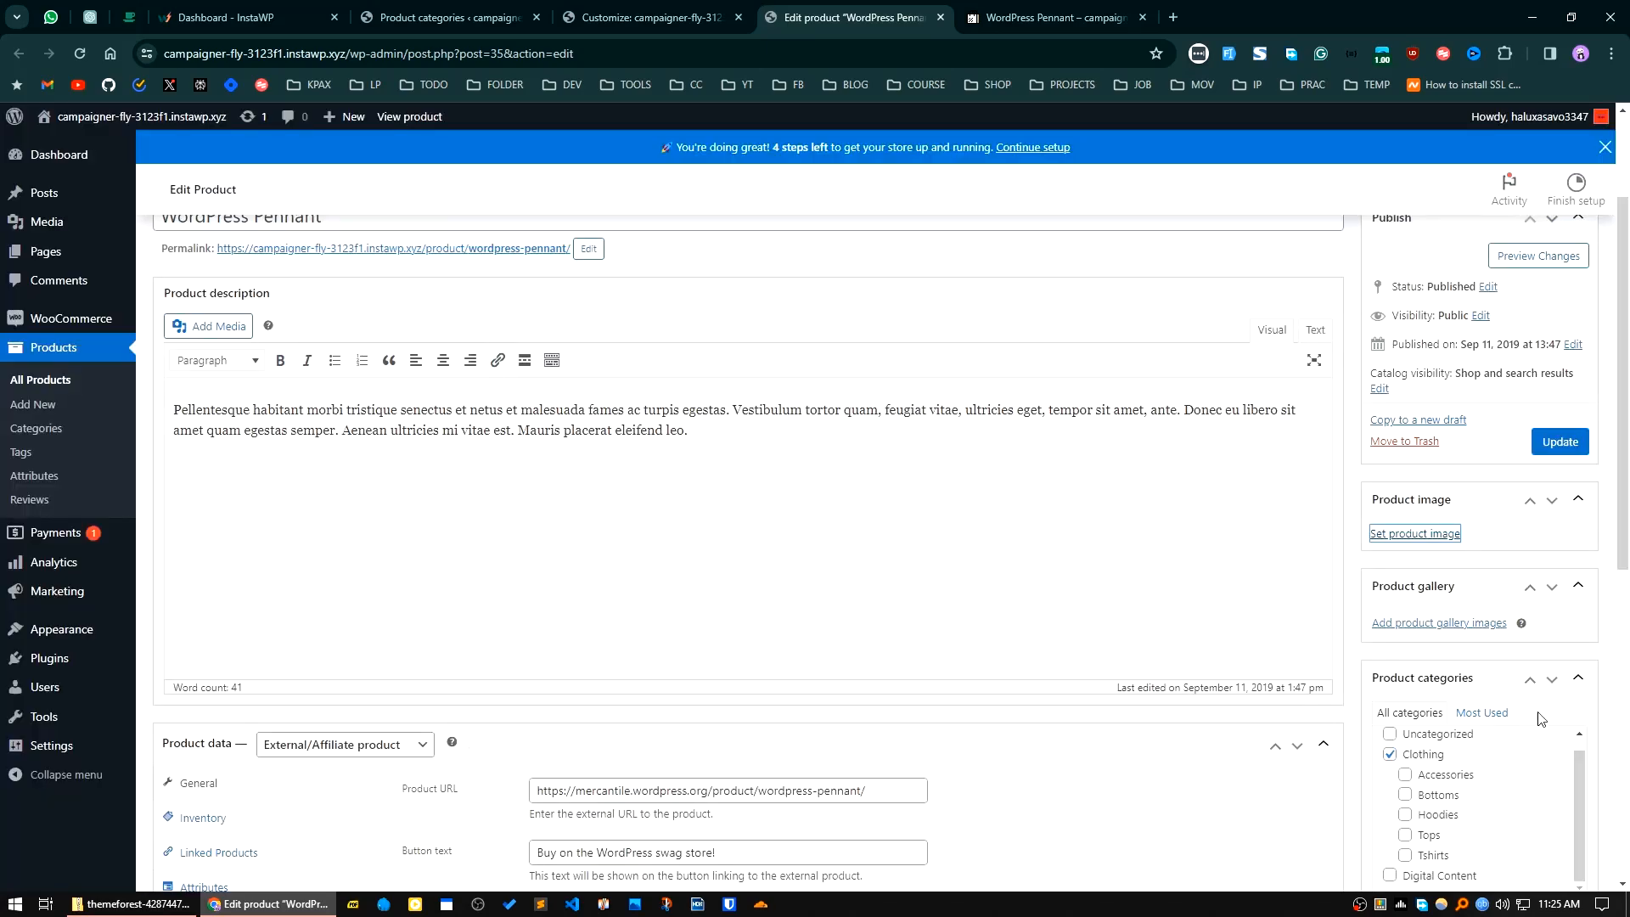
Step: Upload 001.jpg, 003.jpg, 006.jpg and 008.jpg from the portfolio folder and add them to the WordPress Pennant's product gallery
{"action": "scroll", "coordinate": [1478, 792], "scroll_direction": "down", "scroll_amount": 3}
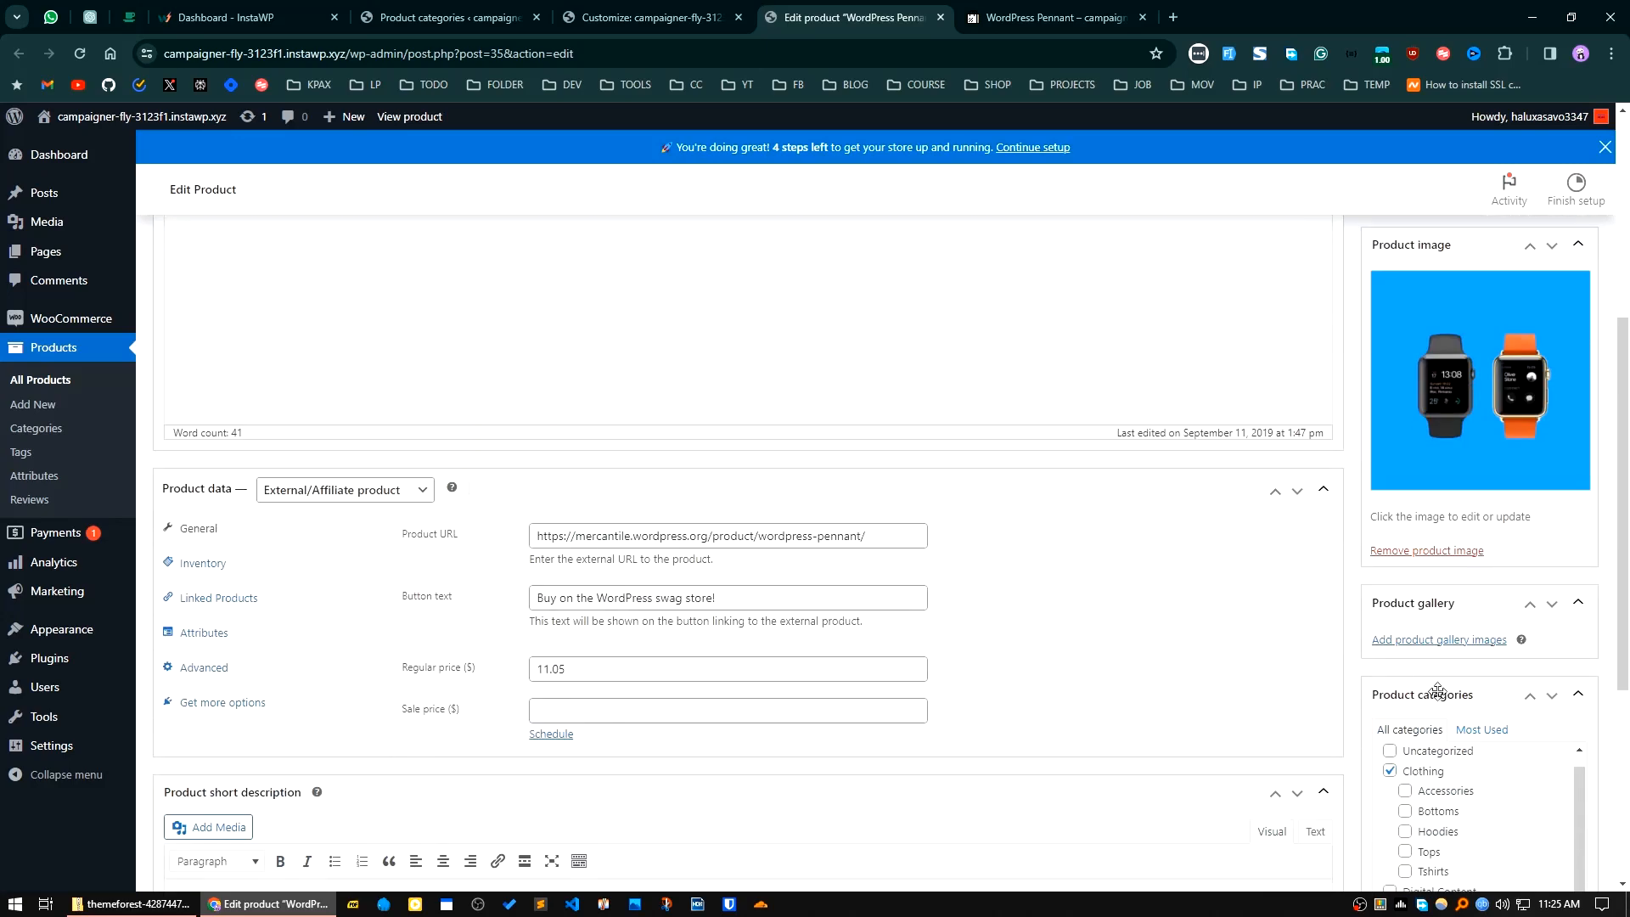
{"action": "left_click", "coordinate": [1436, 638]}
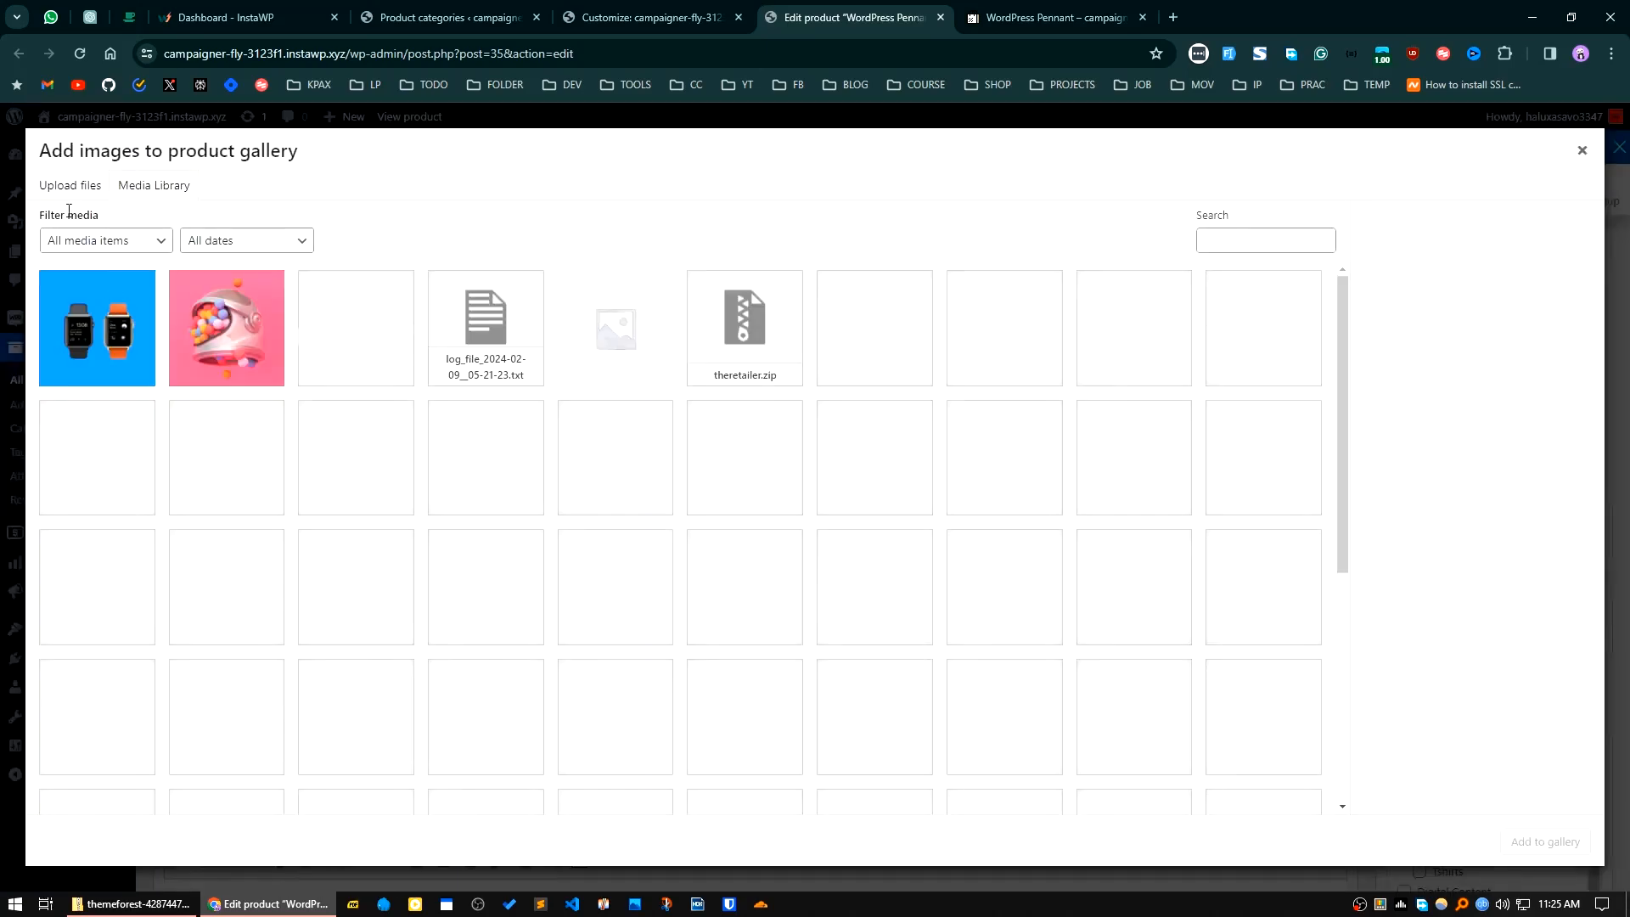
{"action": "left_click", "coordinate": [70, 185]}
{"action": "left_click", "coordinate": [798, 492]}
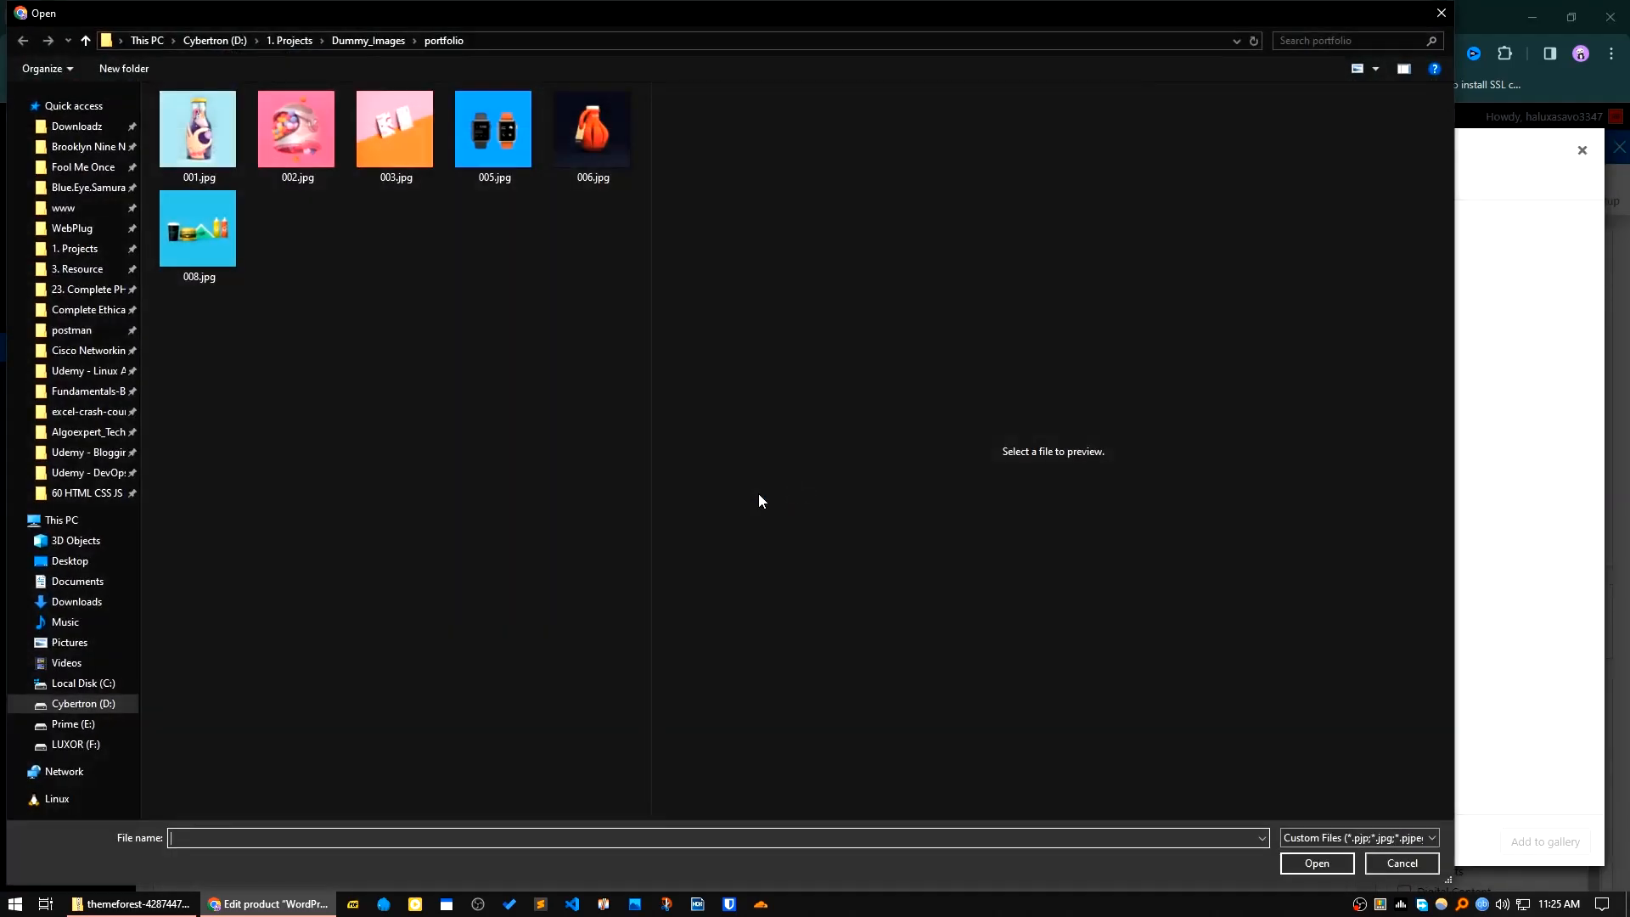
{"action": "left_click", "coordinate": [424, 151]}
{"action": "left_click", "coordinate": [556, 97]}
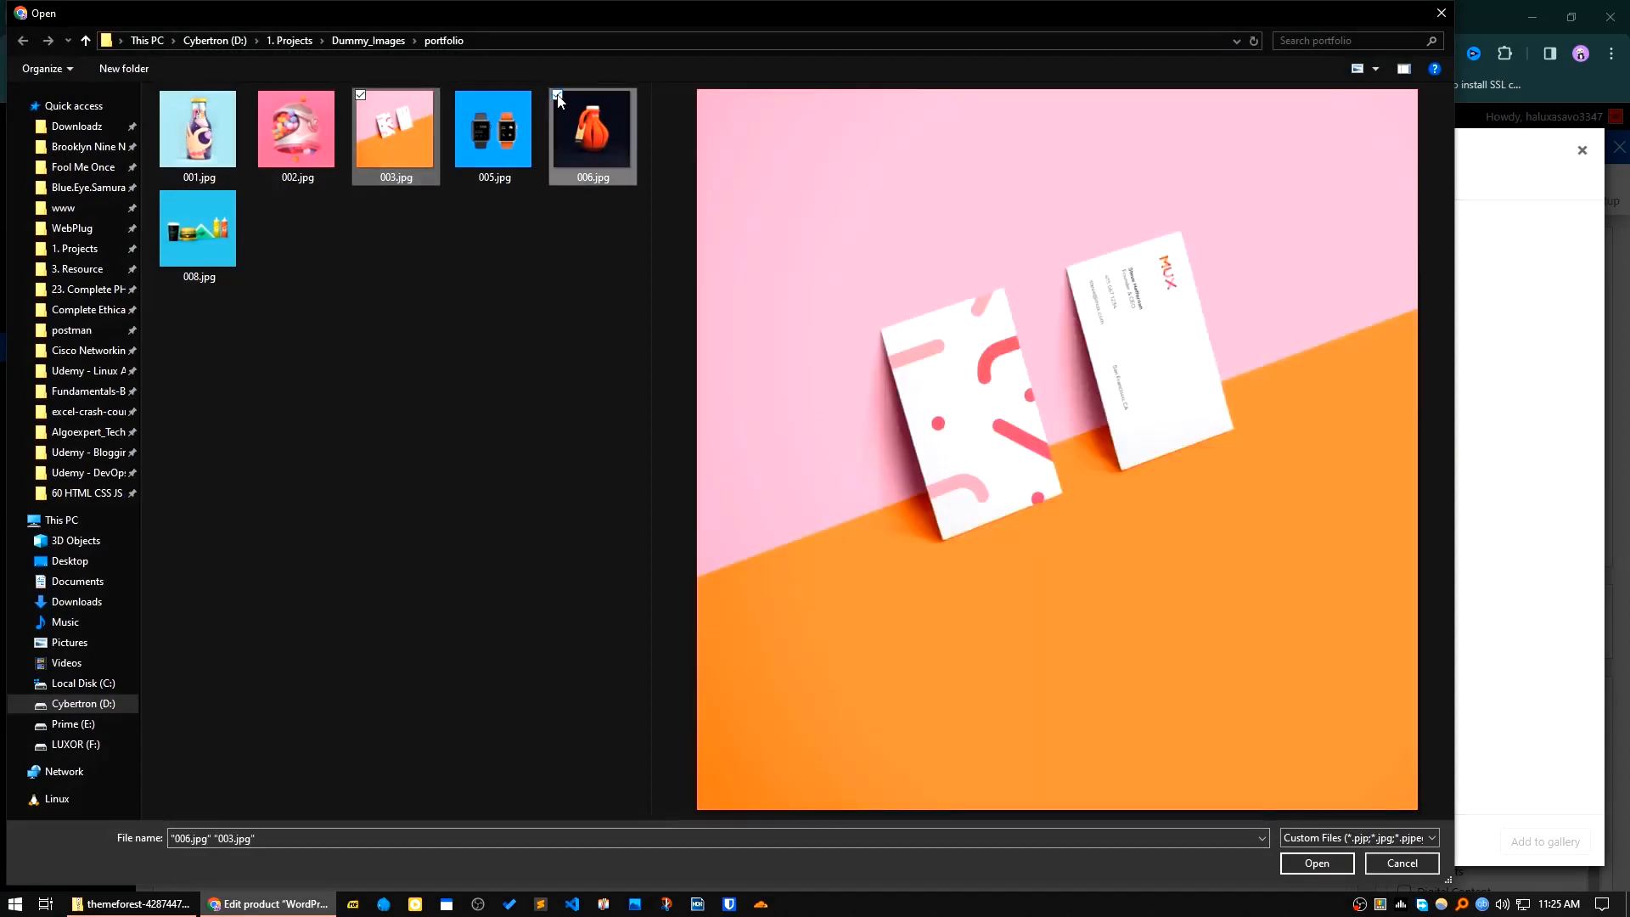
{"action": "left_click", "coordinate": [163, 94]}
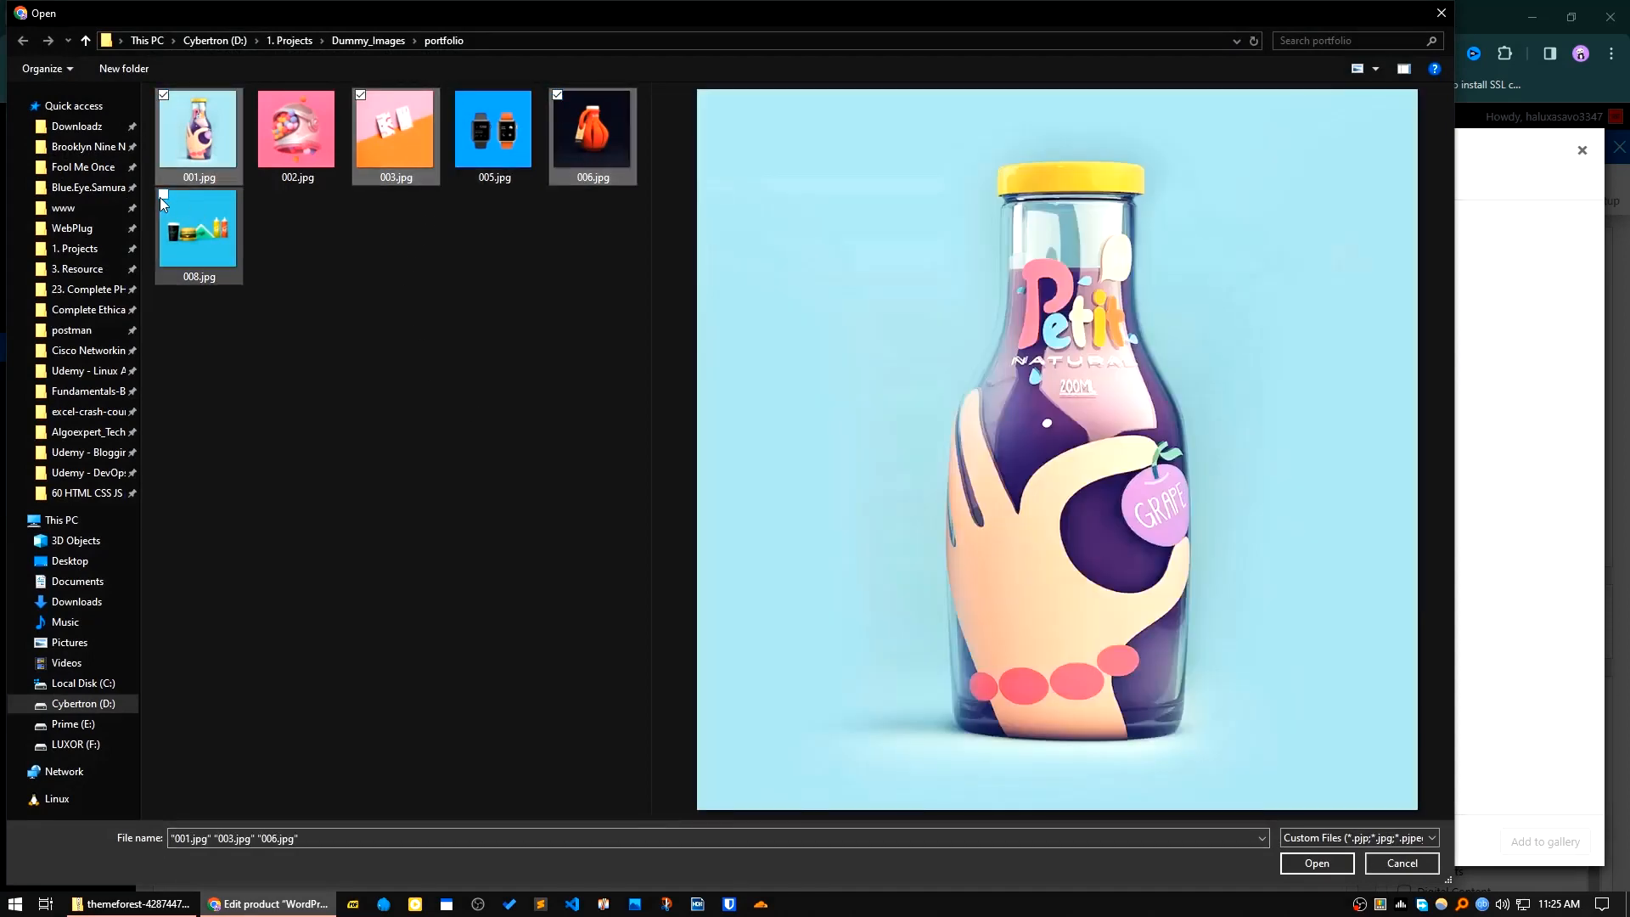
{"action": "left_click", "coordinate": [163, 195]}
{"action": "left_click", "coordinate": [1317, 862]}
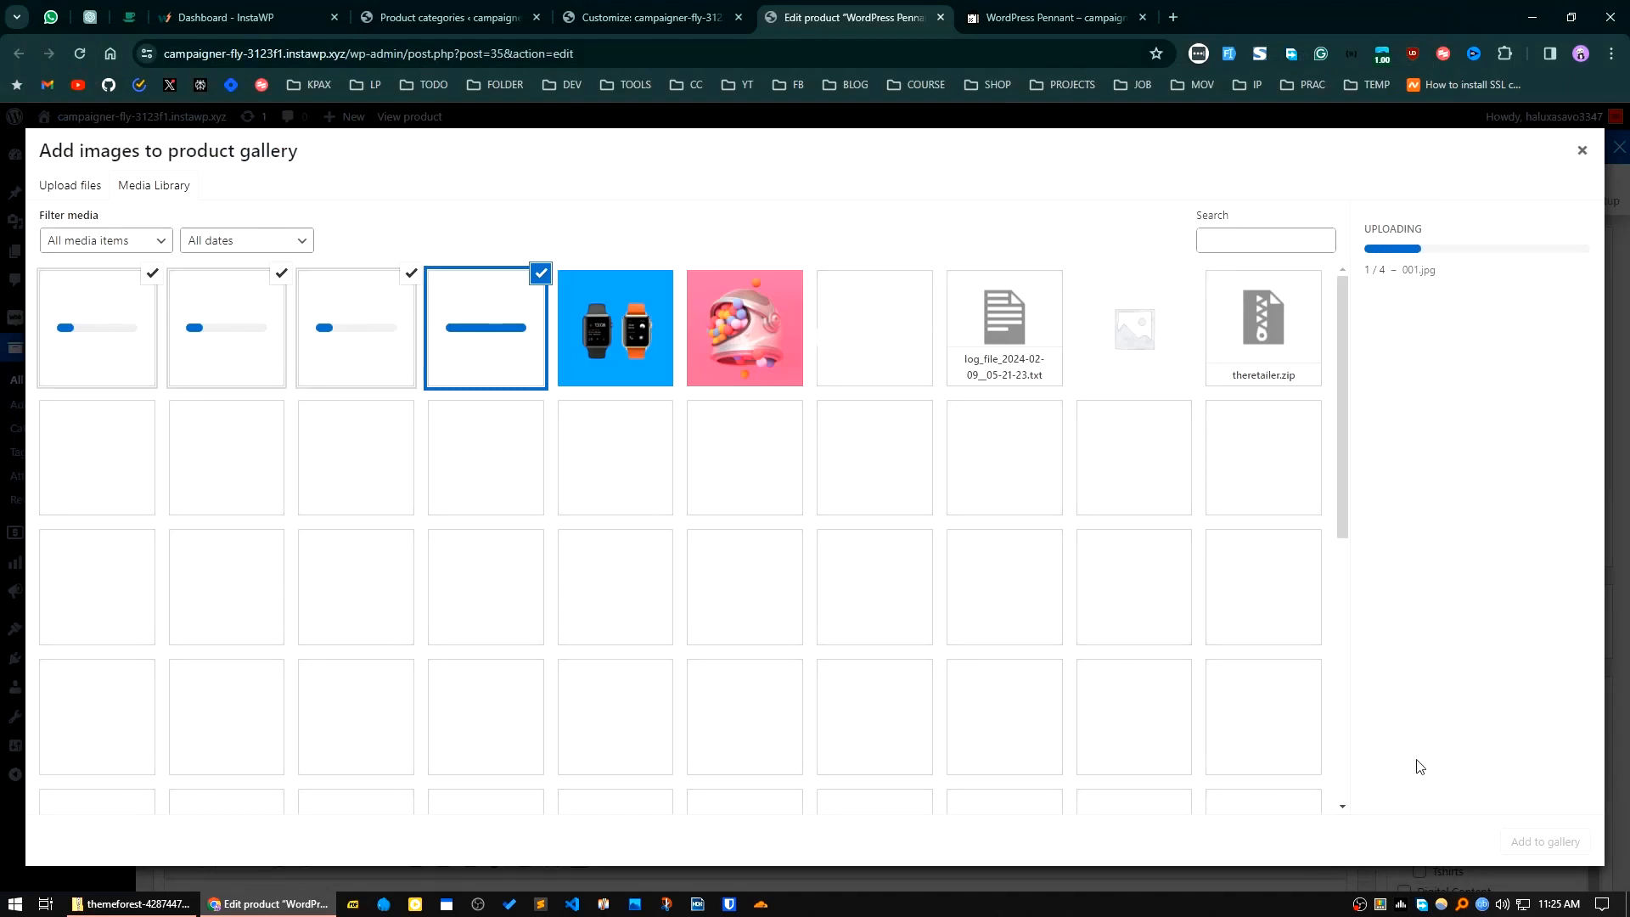
{"action": "left_click", "coordinate": [1546, 842]}
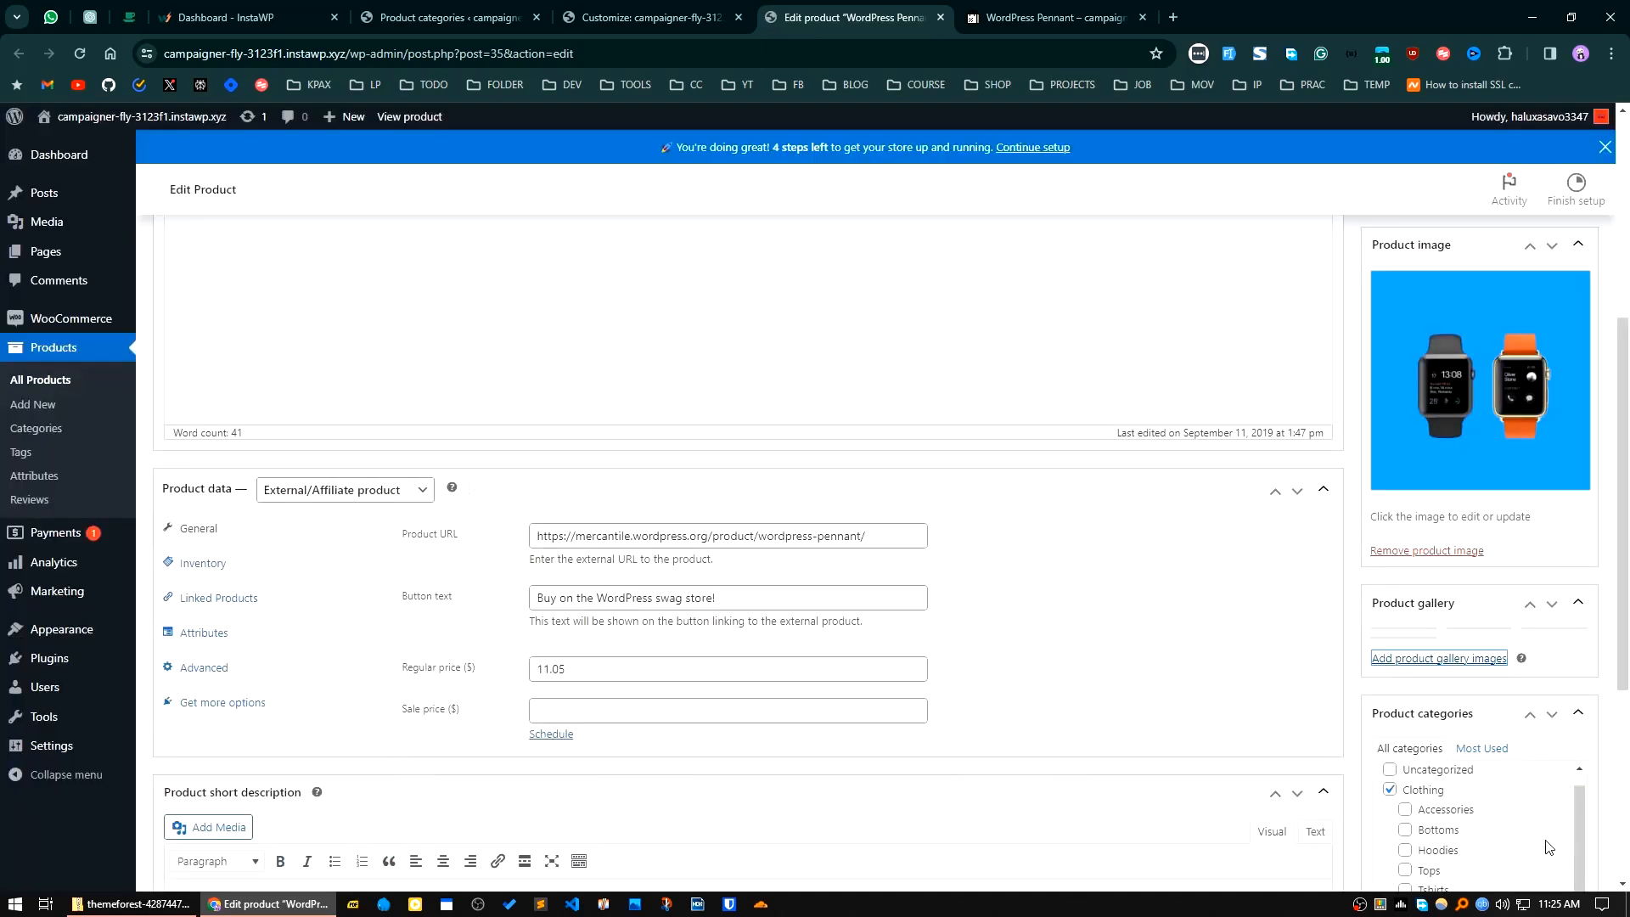
Step: Update the WordPress Pennant product and reload its storefront page
{"action": "scroll", "coordinate": [1442, 801], "scroll_direction": "down", "scroll_amount": 5}
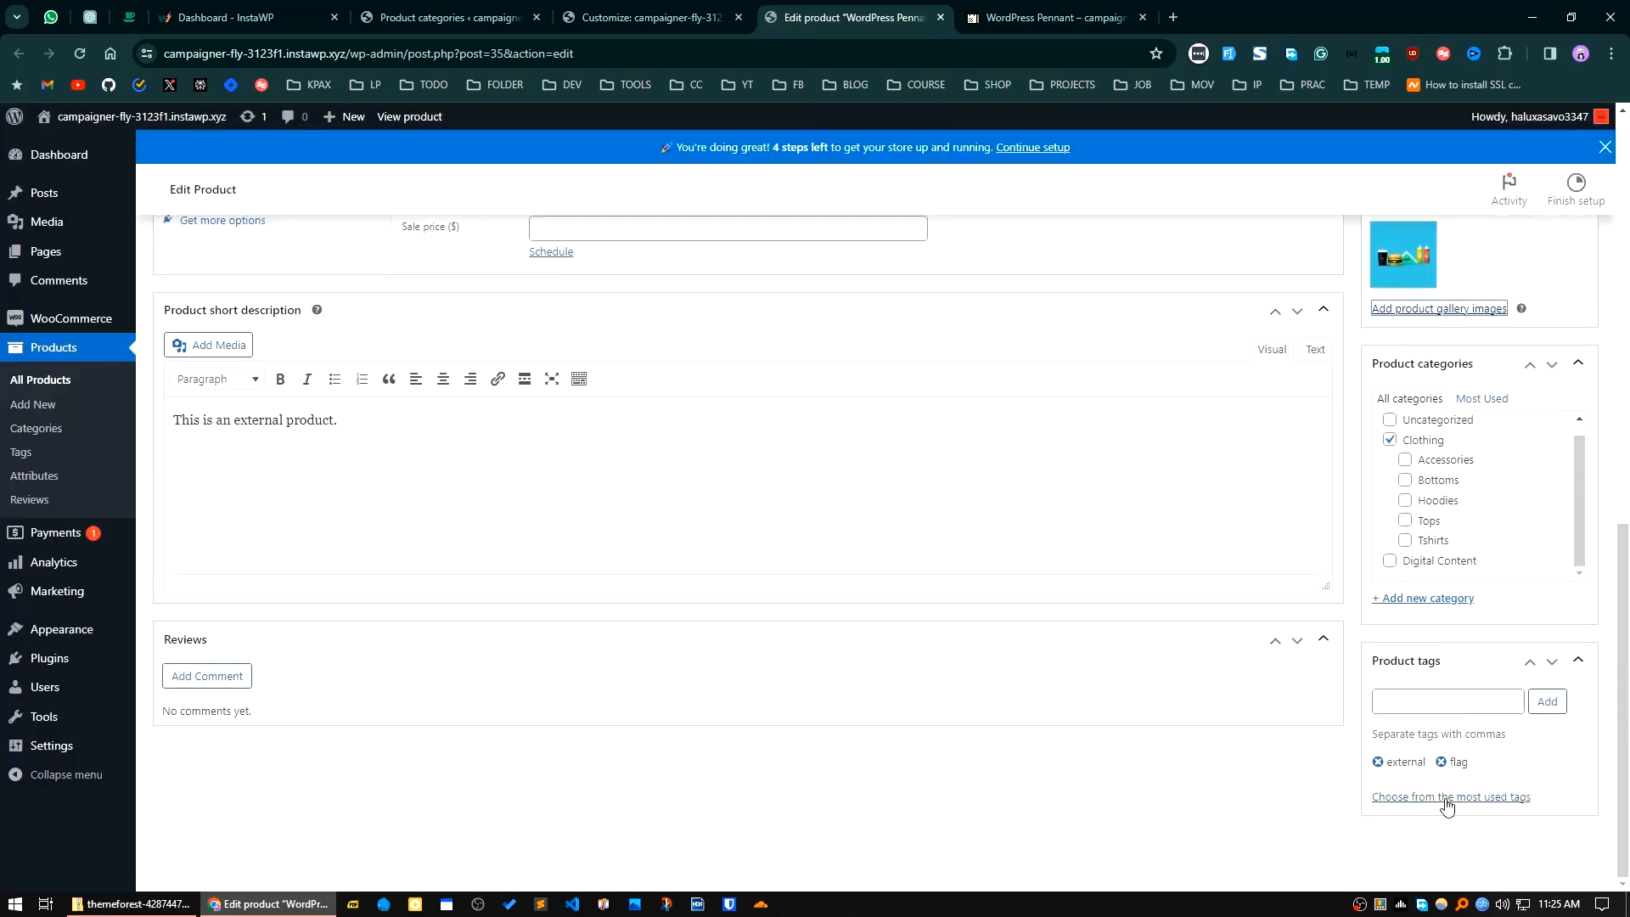
{"action": "scroll", "coordinate": [831, 800], "scroll_direction": "up", "scroll_amount": 9}
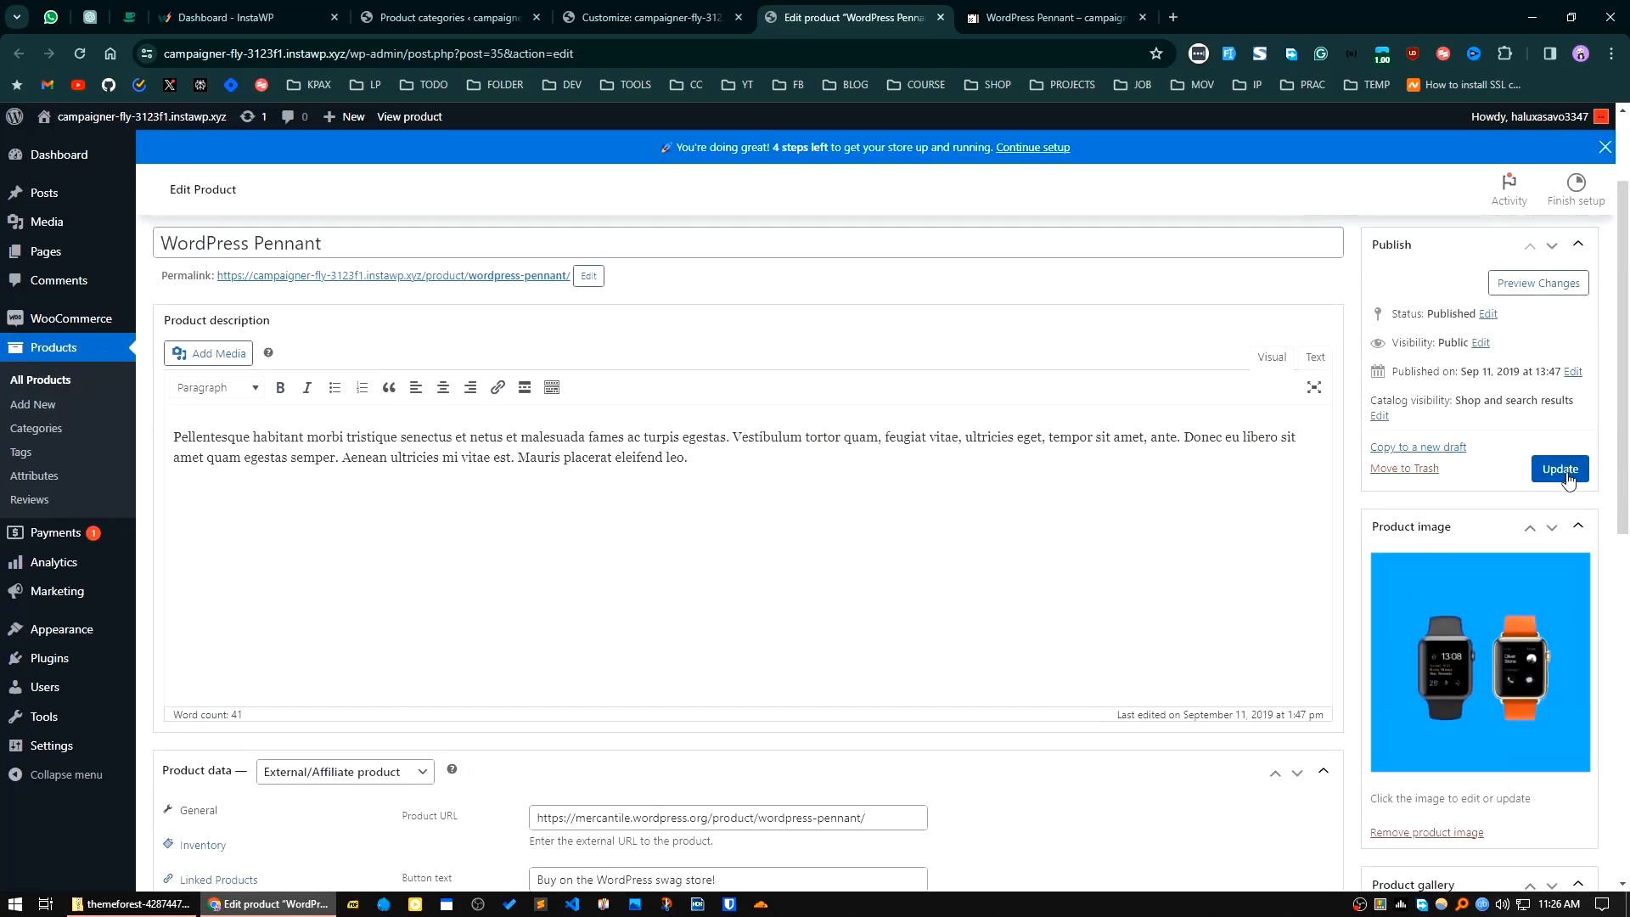
{"action": "left_click", "coordinate": [1559, 469]}
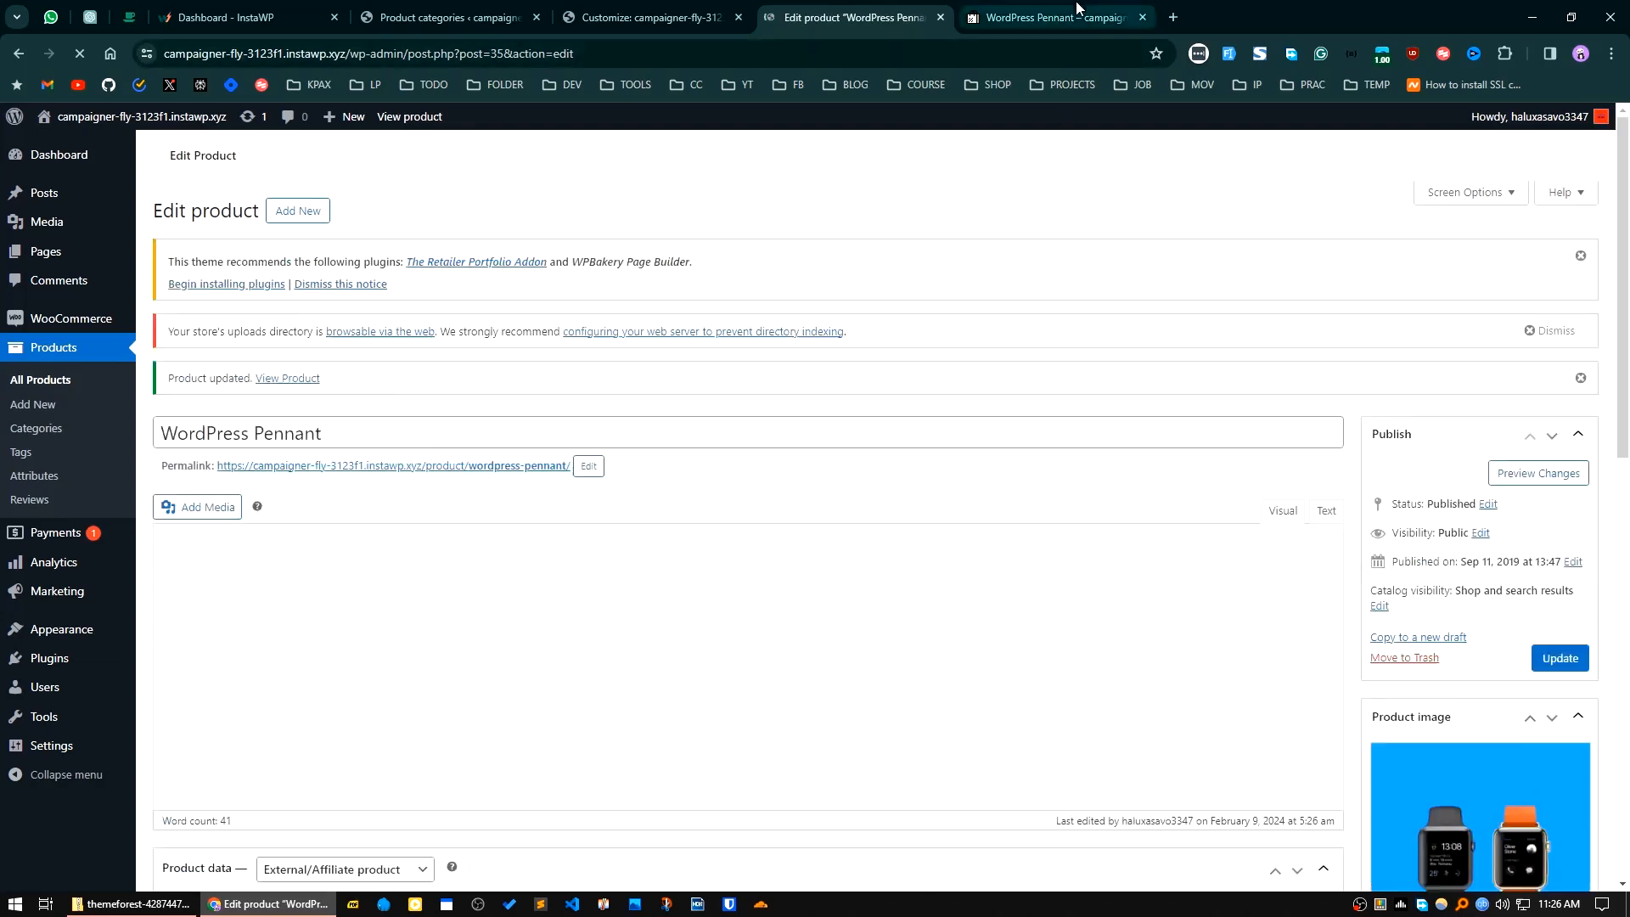
{"action": "left_click", "coordinate": [1057, 17]}
{"action": "left_click", "coordinate": [80, 54]}
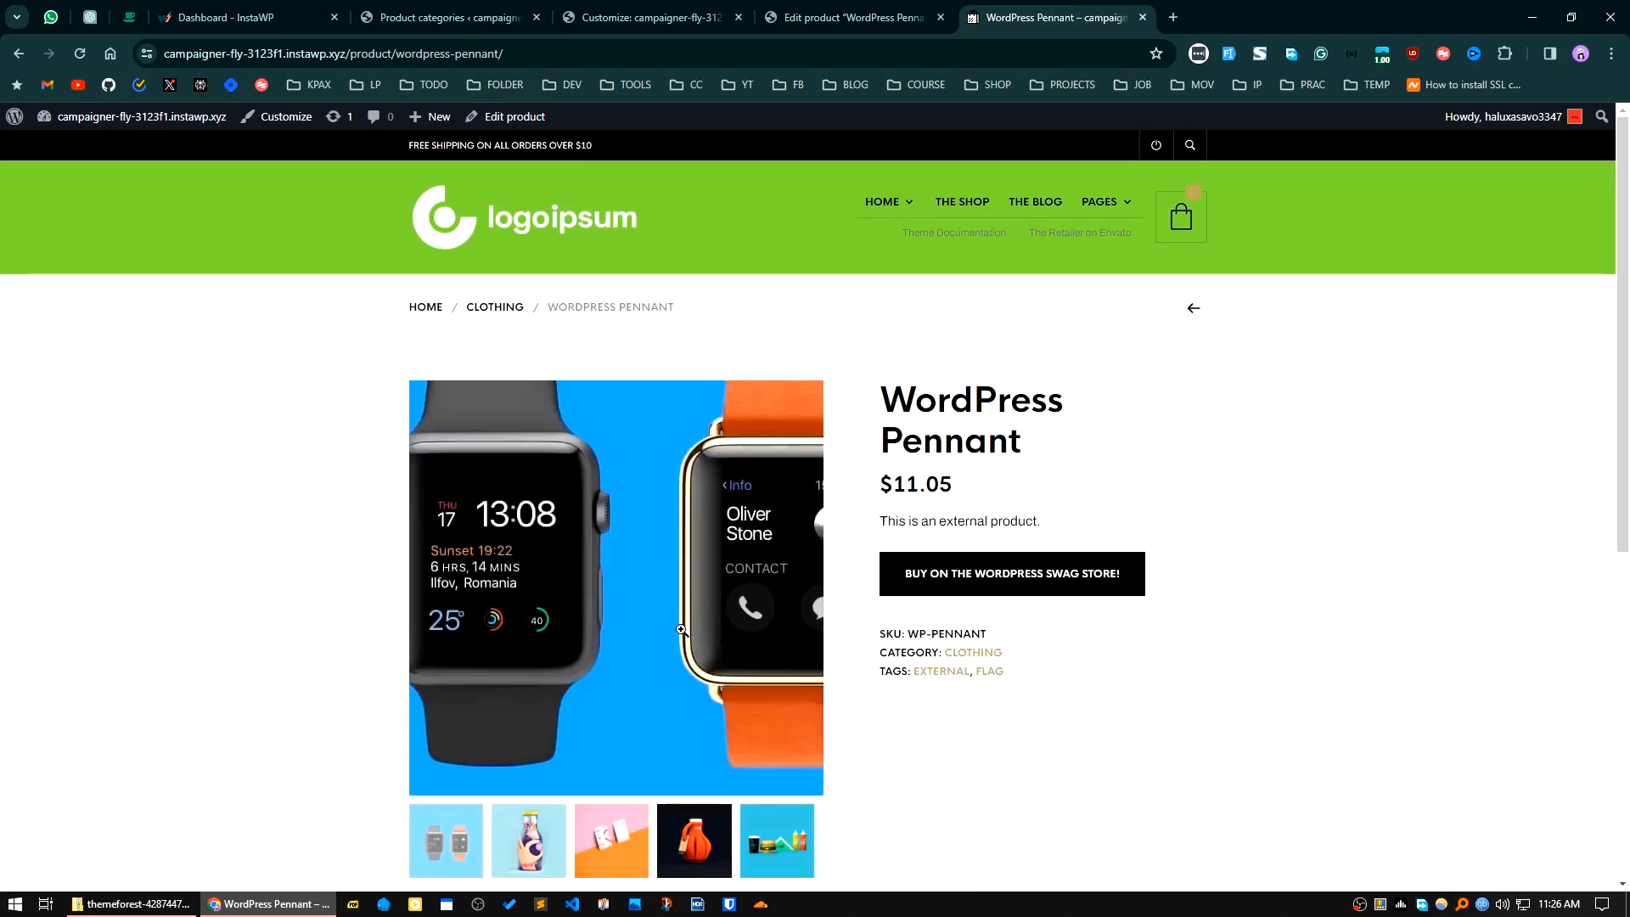
Step: Examine the product page's gallery, enlarging the business card picture, and check the reviews section and related products
{"action": "scroll", "coordinate": [1455, 660], "scroll_direction": "down", "scroll_amount": 4}
{"action": "scroll", "coordinate": [189, 703], "scroll_direction": "up", "scroll_amount": 3}
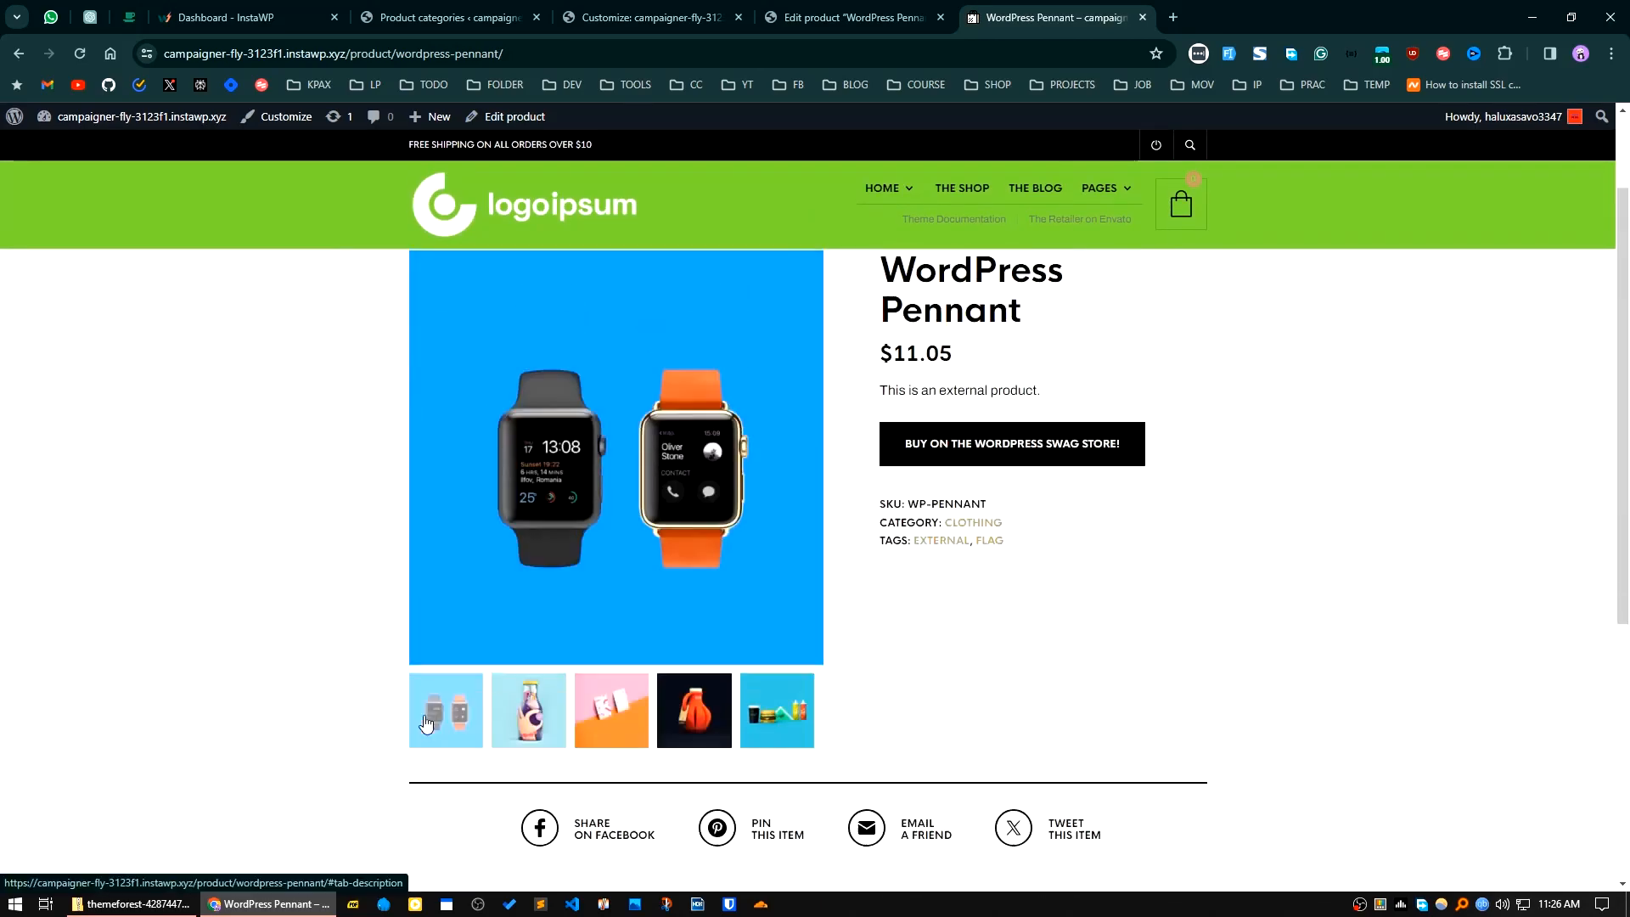
{"action": "left_click", "coordinate": [611, 755]}
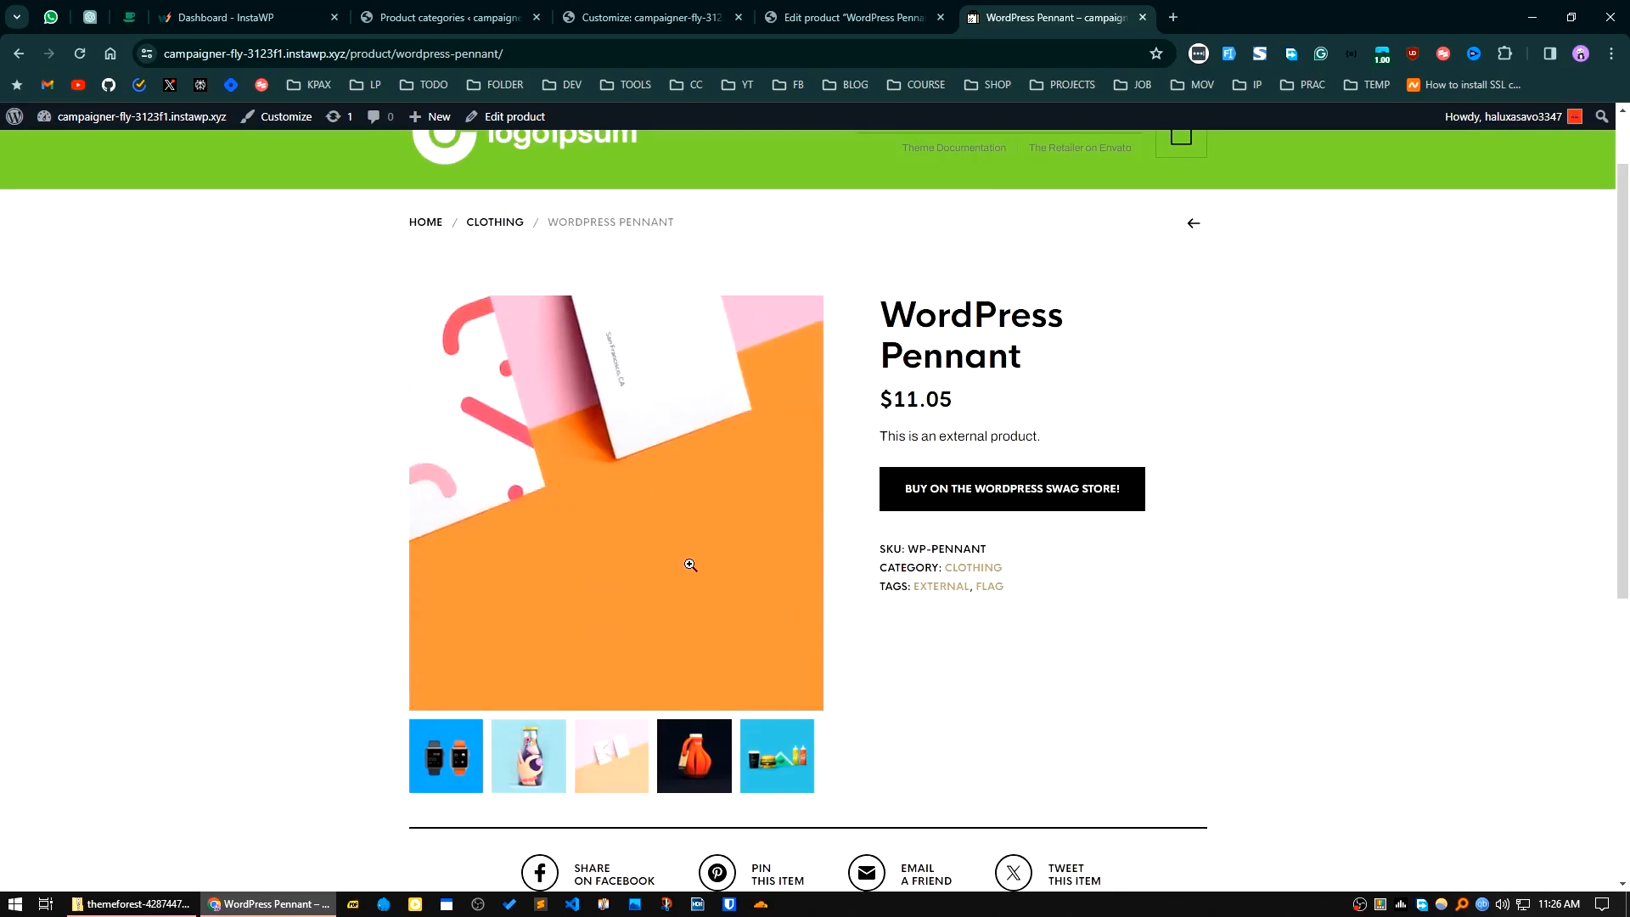
{"action": "left_click", "coordinate": [709, 626]}
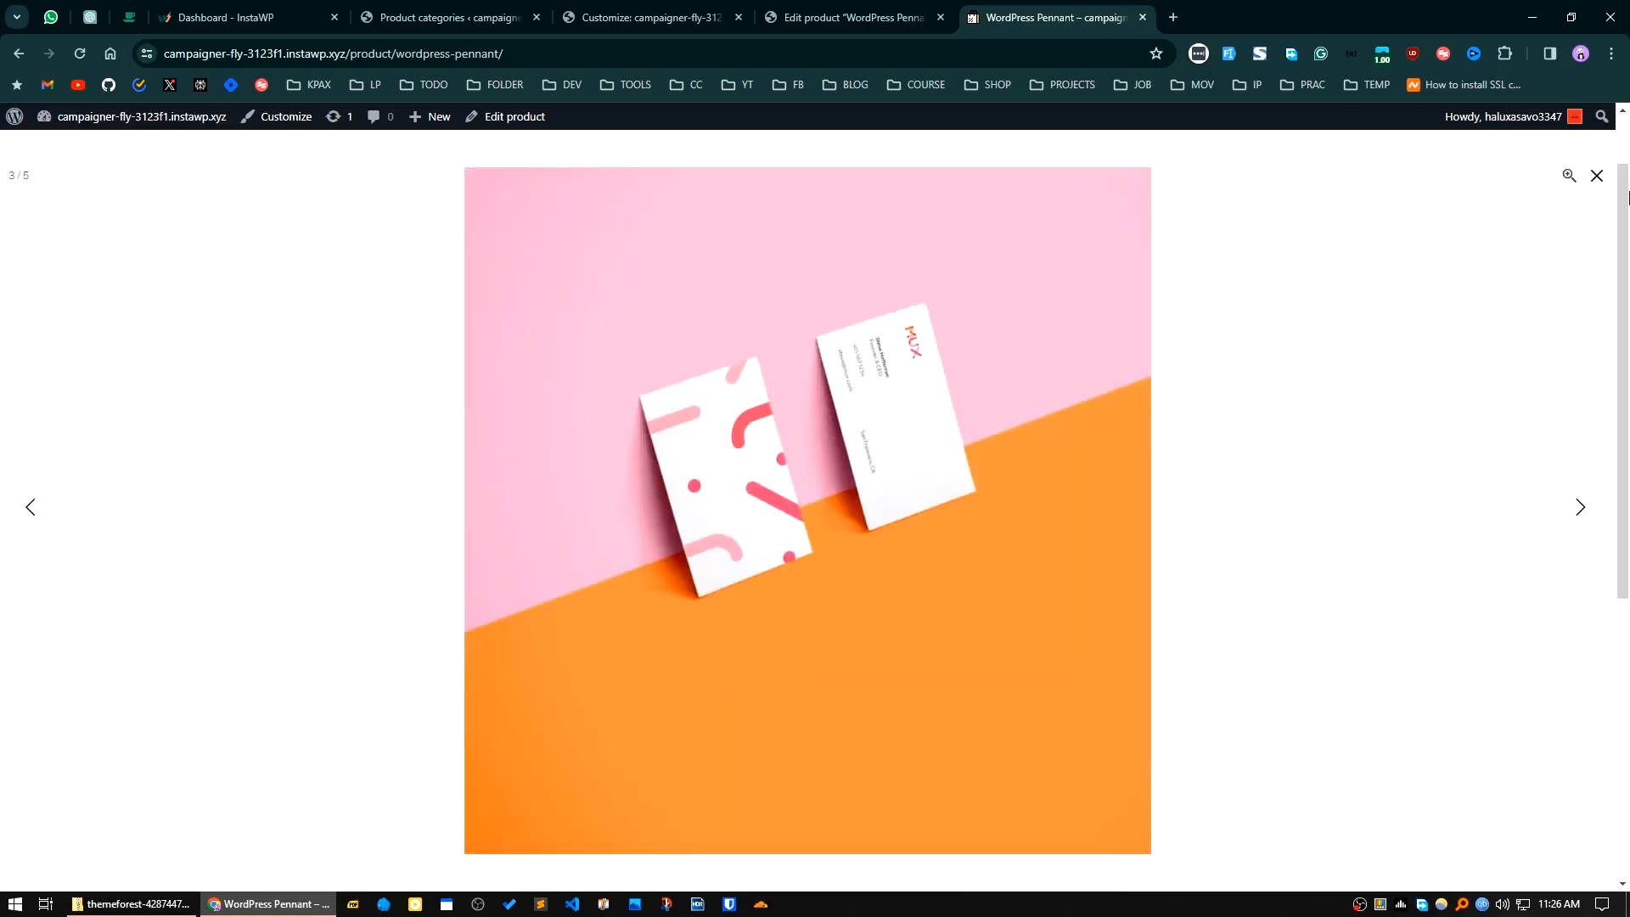
{"action": "left_click", "coordinate": [1596, 175]}
{"action": "scroll", "coordinate": [713, 693], "scroll_direction": "down", "scroll_amount": 5}
{"action": "scroll", "coordinate": [734, 704], "scroll_direction": "up", "scroll_amount": 4}
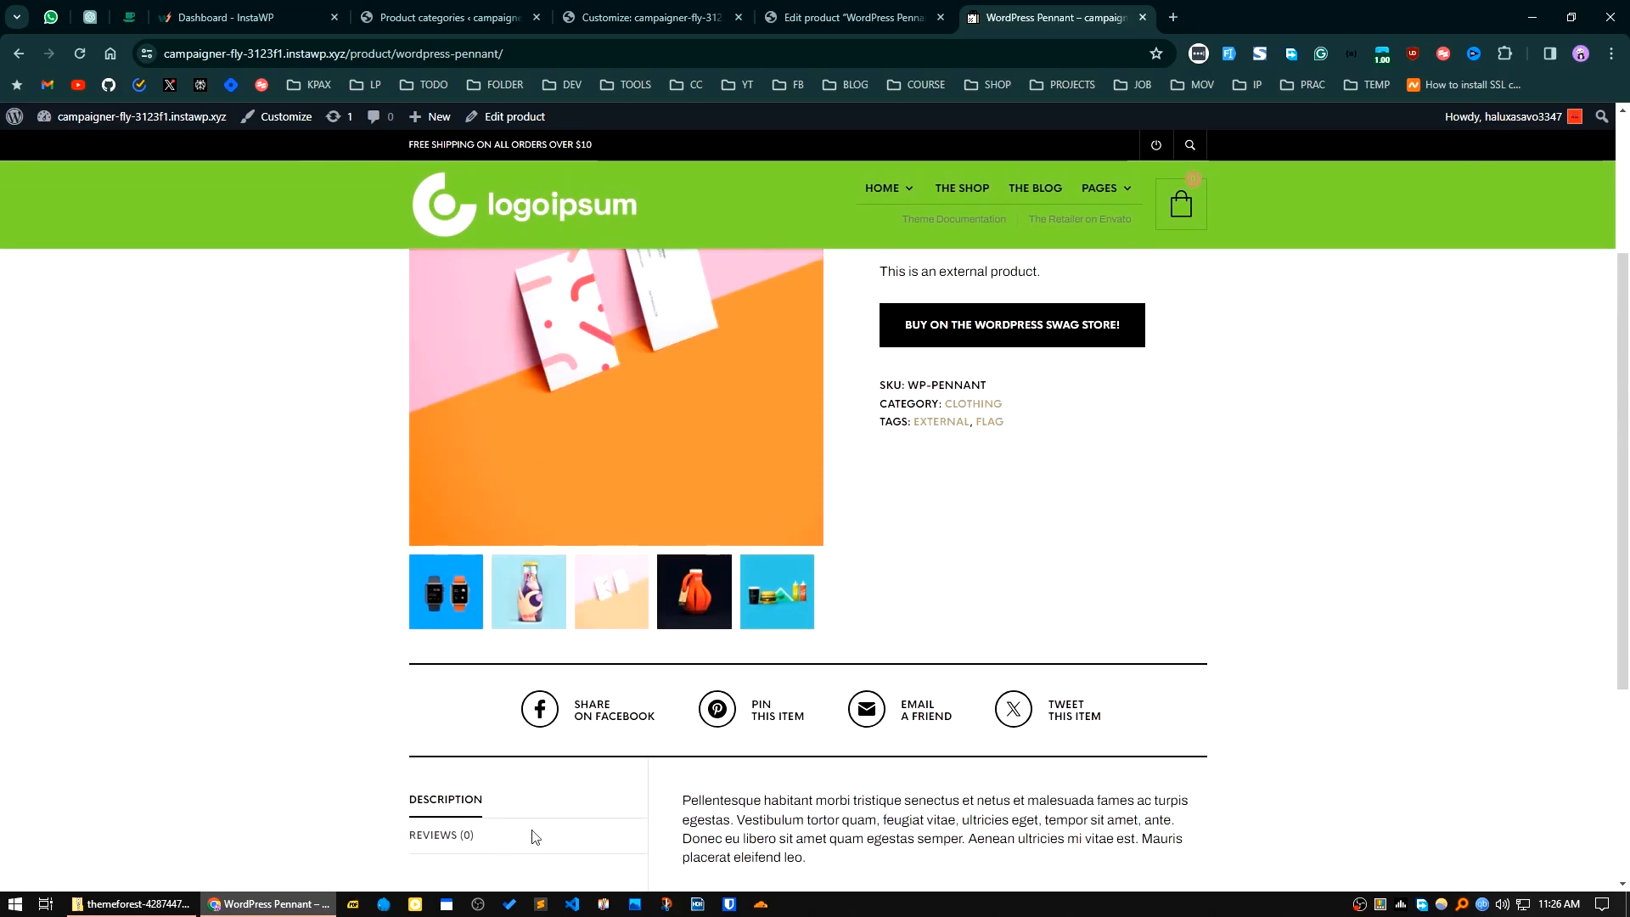
{"action": "left_click", "coordinate": [476, 835]}
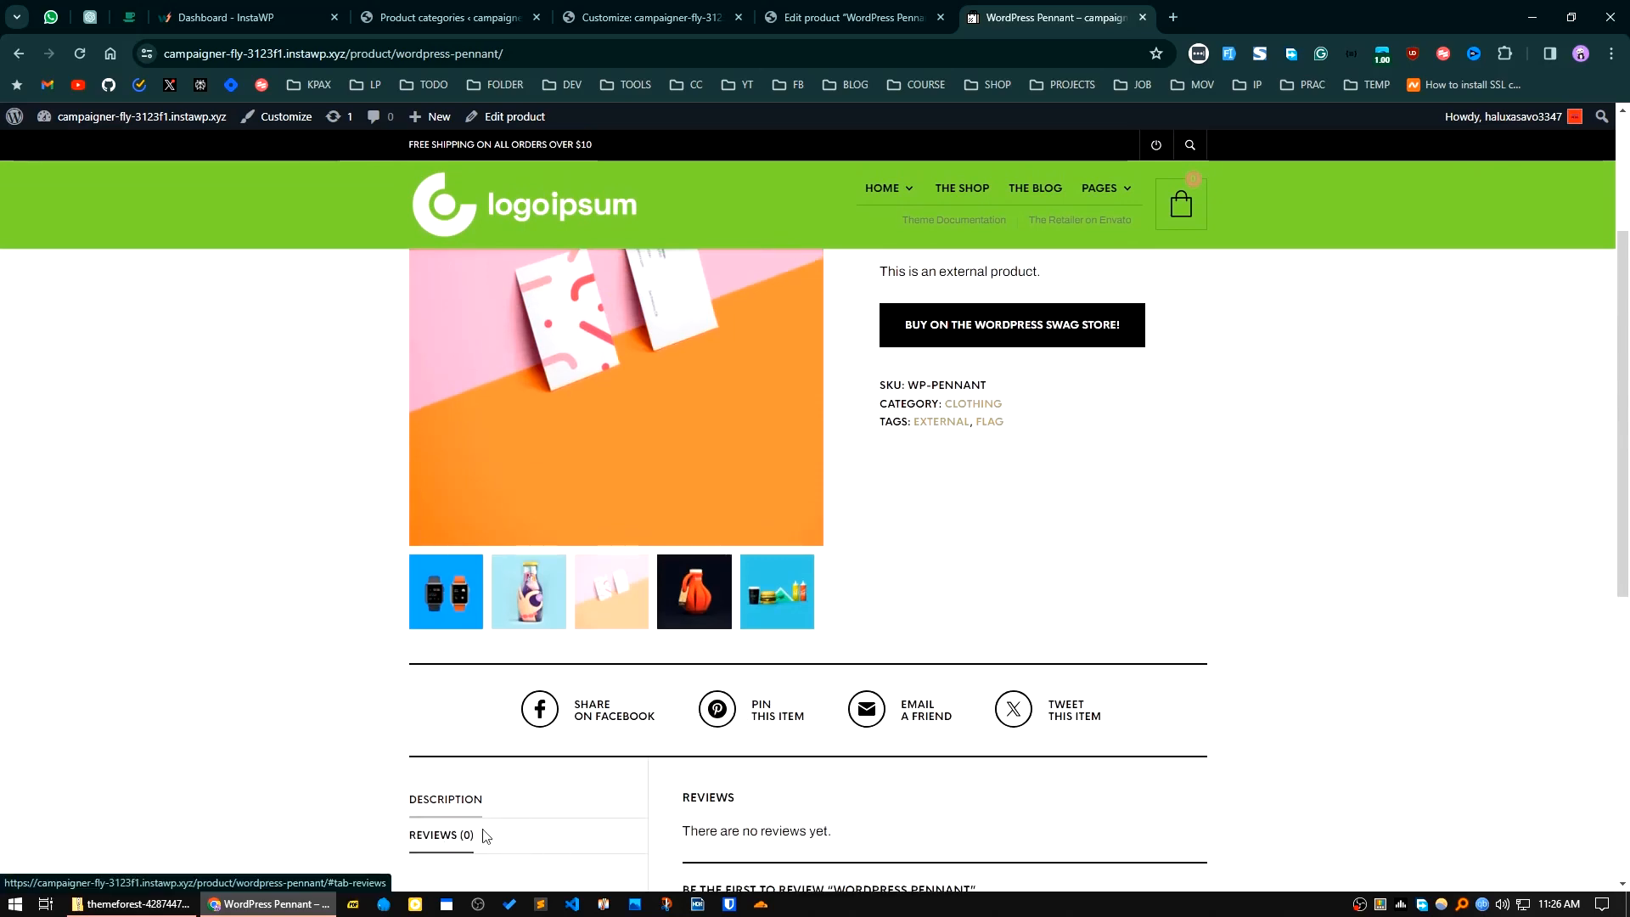
{"action": "scroll", "coordinate": [702, 786], "scroll_direction": "down", "scroll_amount": 5}
{"action": "scroll", "coordinate": [706, 771], "scroll_direction": "down", "scroll_amount": 2}
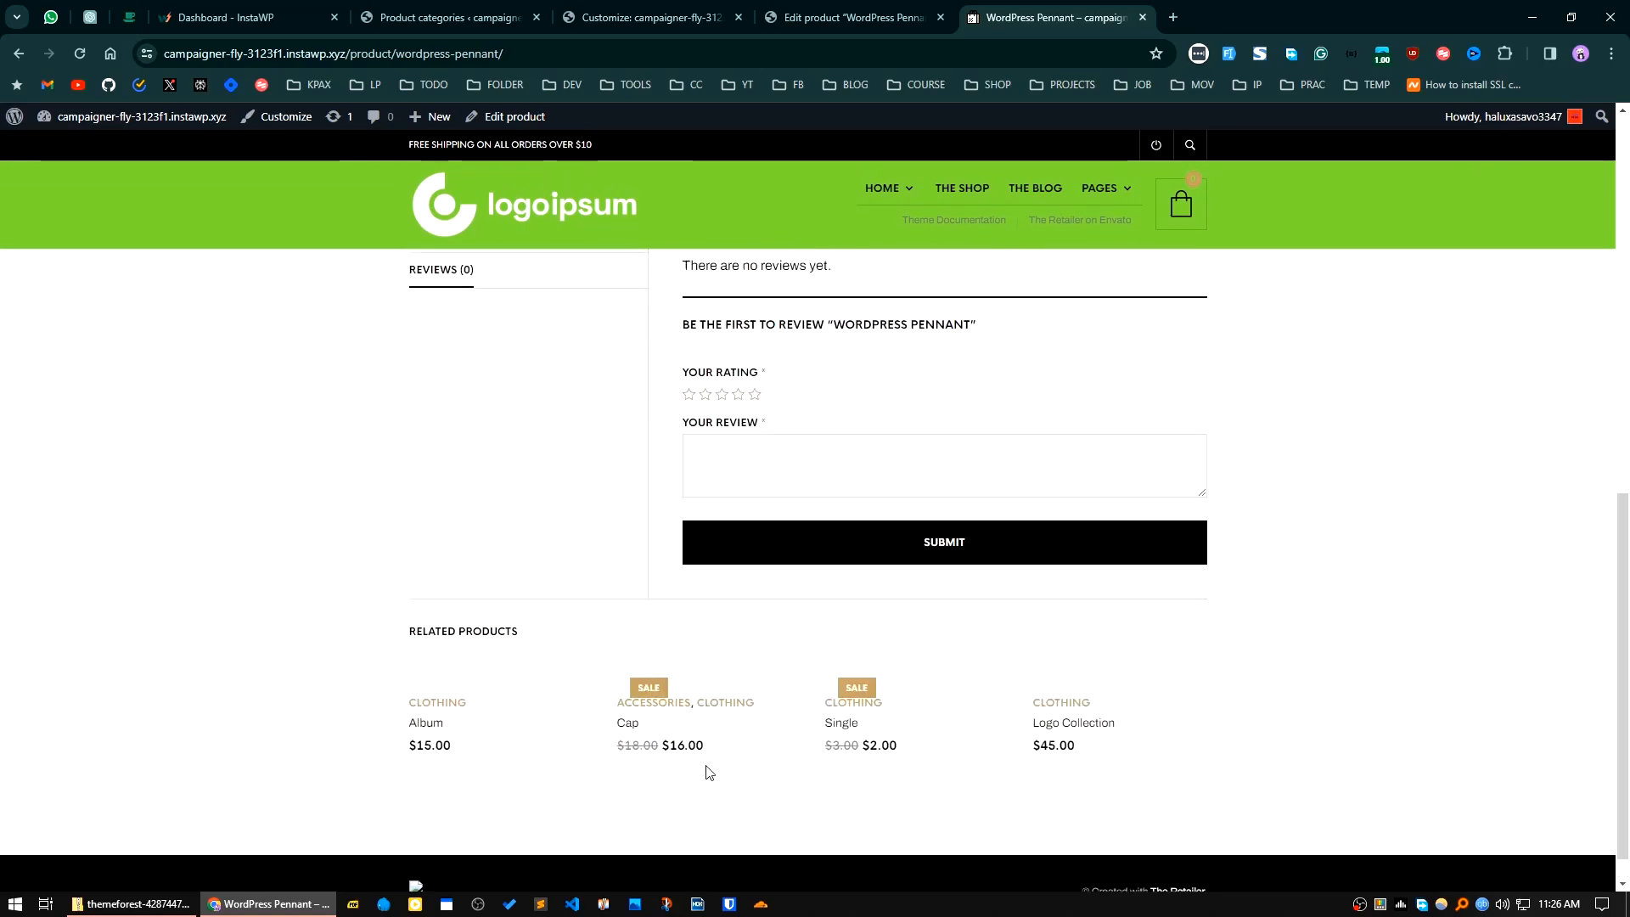
{"action": "scroll", "coordinate": [720, 773], "scroll_direction": "up", "scroll_amount": 7}
{"action": "scroll", "coordinate": [718, 768], "scroll_direction": "up", "scroll_amount": 2}
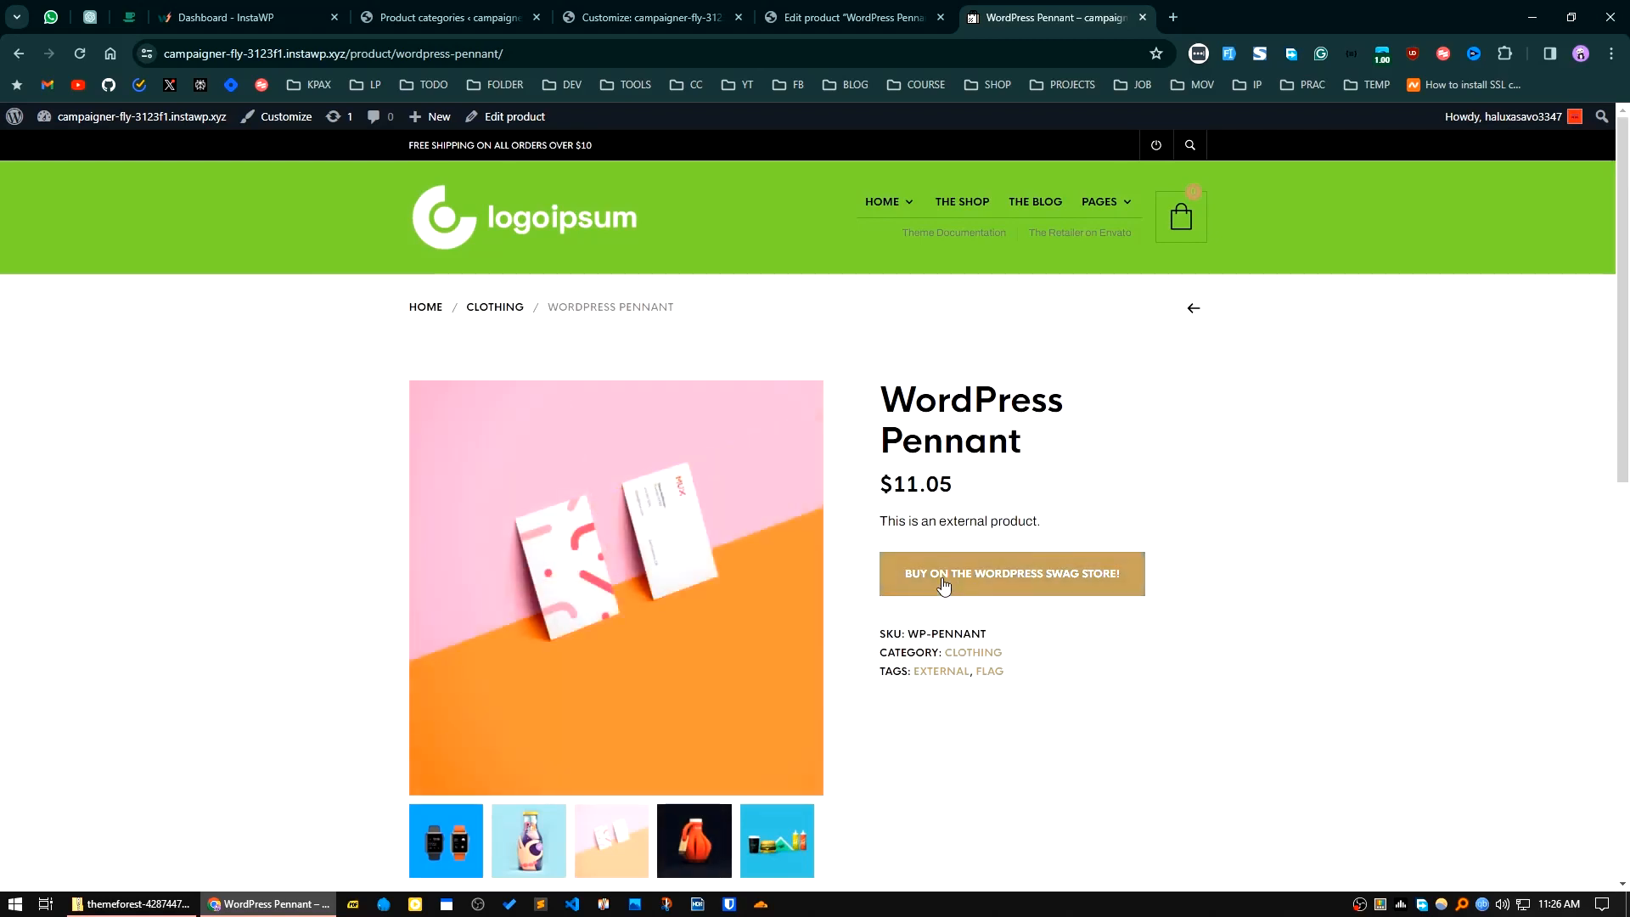
Step: Return to the theme customizer and review the Header Navigation and Footer options, including the footer in the home page preview
{"action": "left_click", "coordinate": [730, 11]}
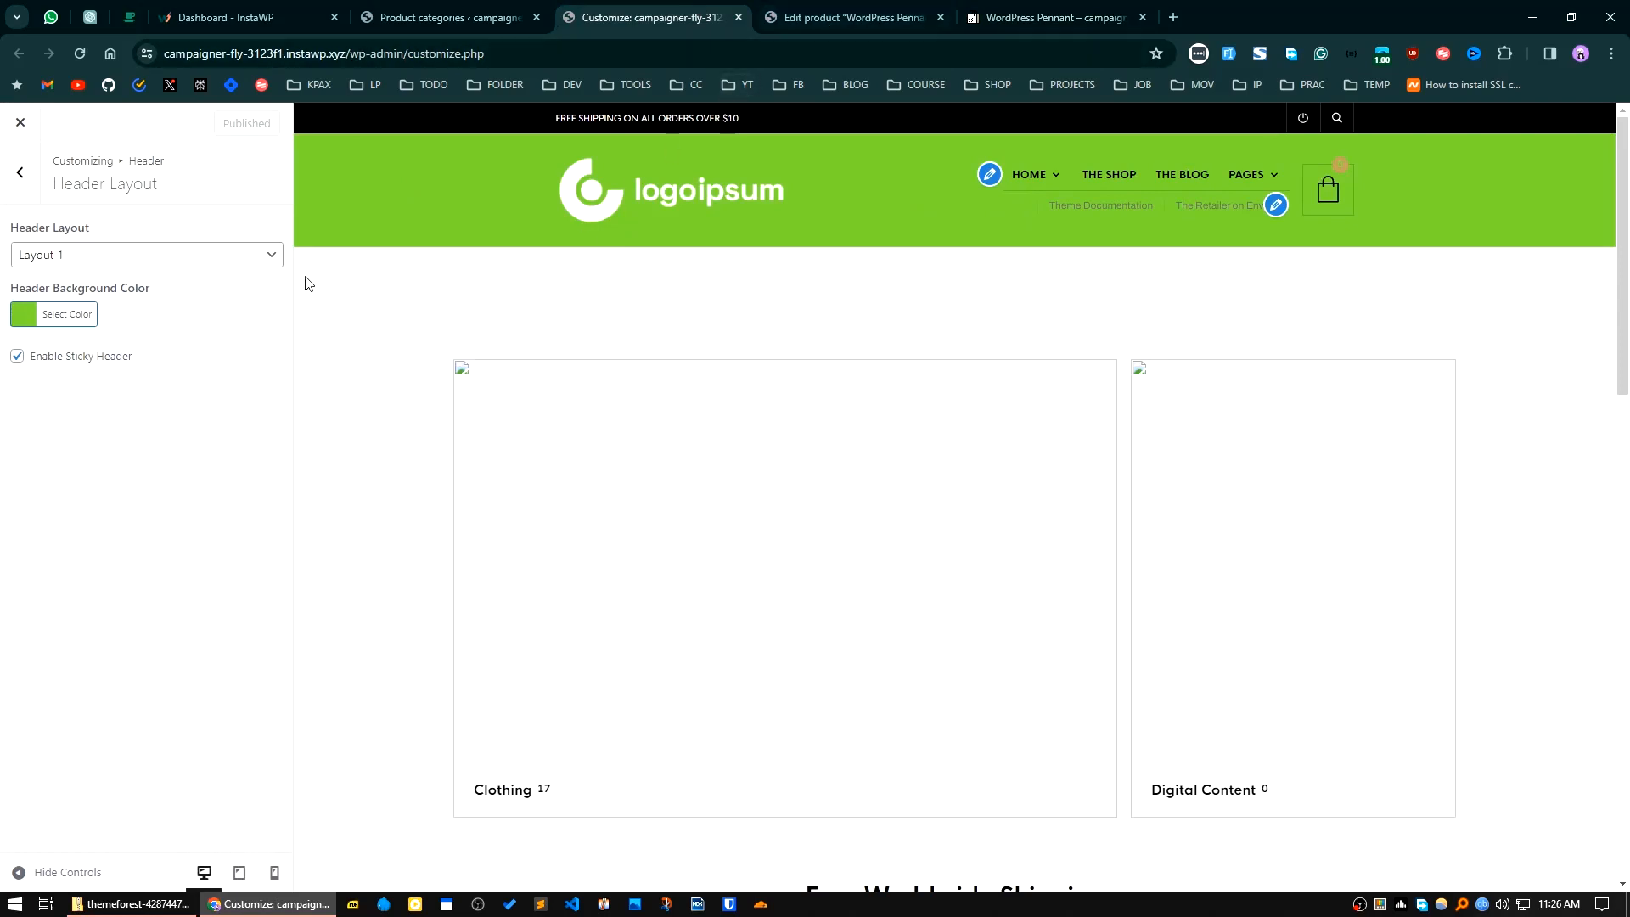
{"action": "left_click", "coordinate": [24, 177]}
{"action": "left_click", "coordinate": [133, 363]}
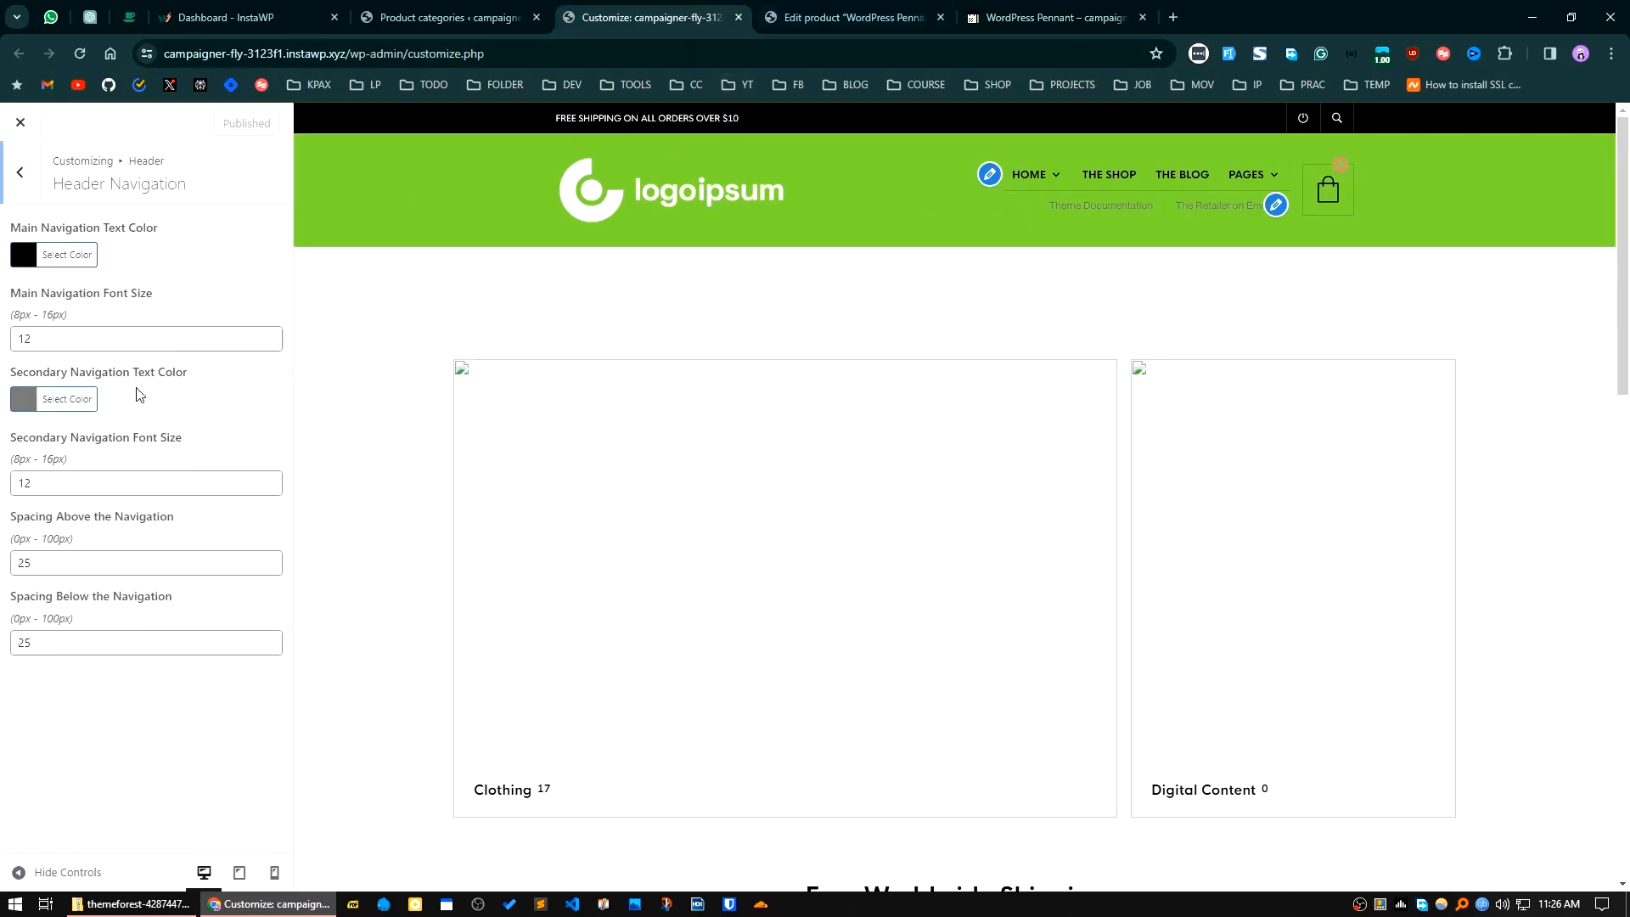
{"action": "left_click", "coordinate": [24, 174]}
{"action": "left_click", "coordinate": [20, 172]}
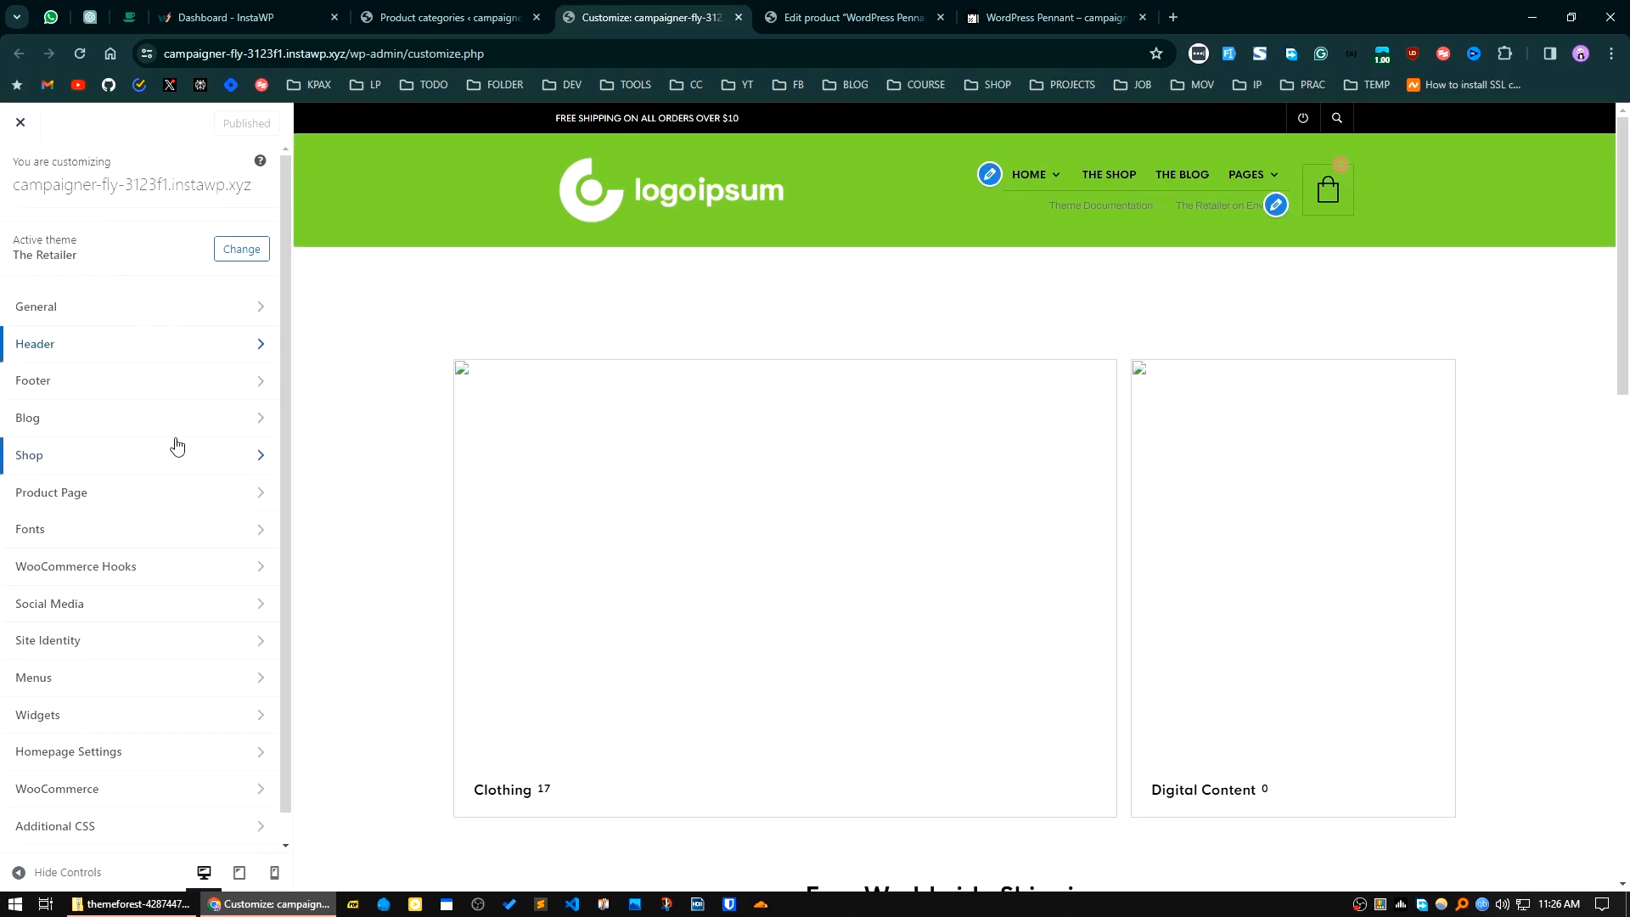
{"action": "left_click", "coordinate": [131, 382]}
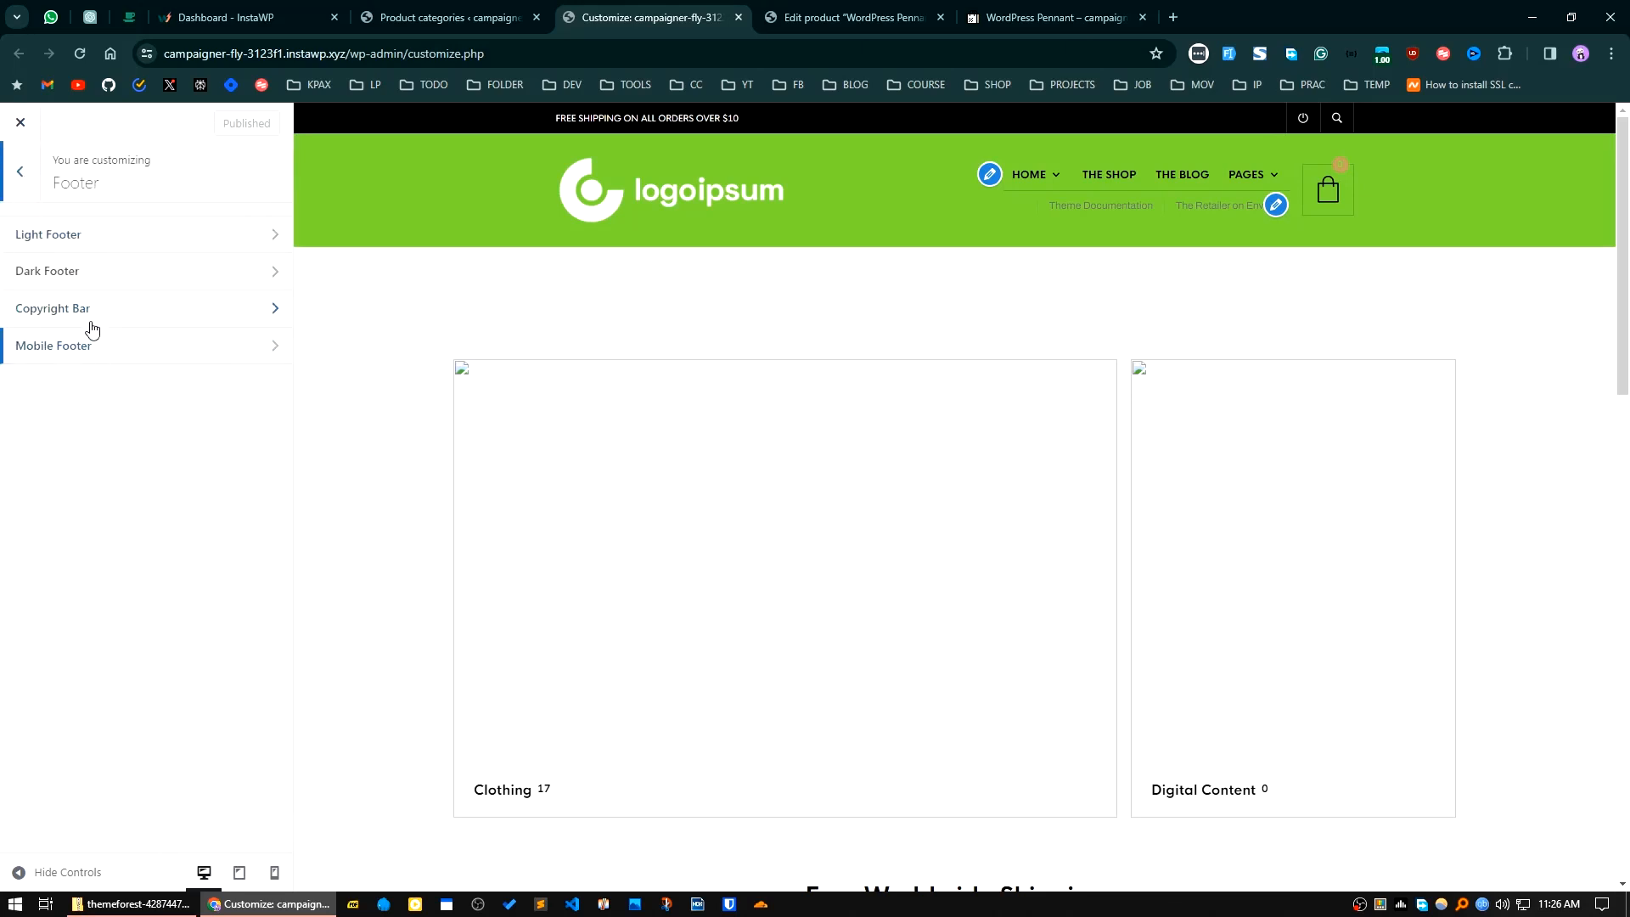
{"action": "left_click", "coordinate": [33, 188]}
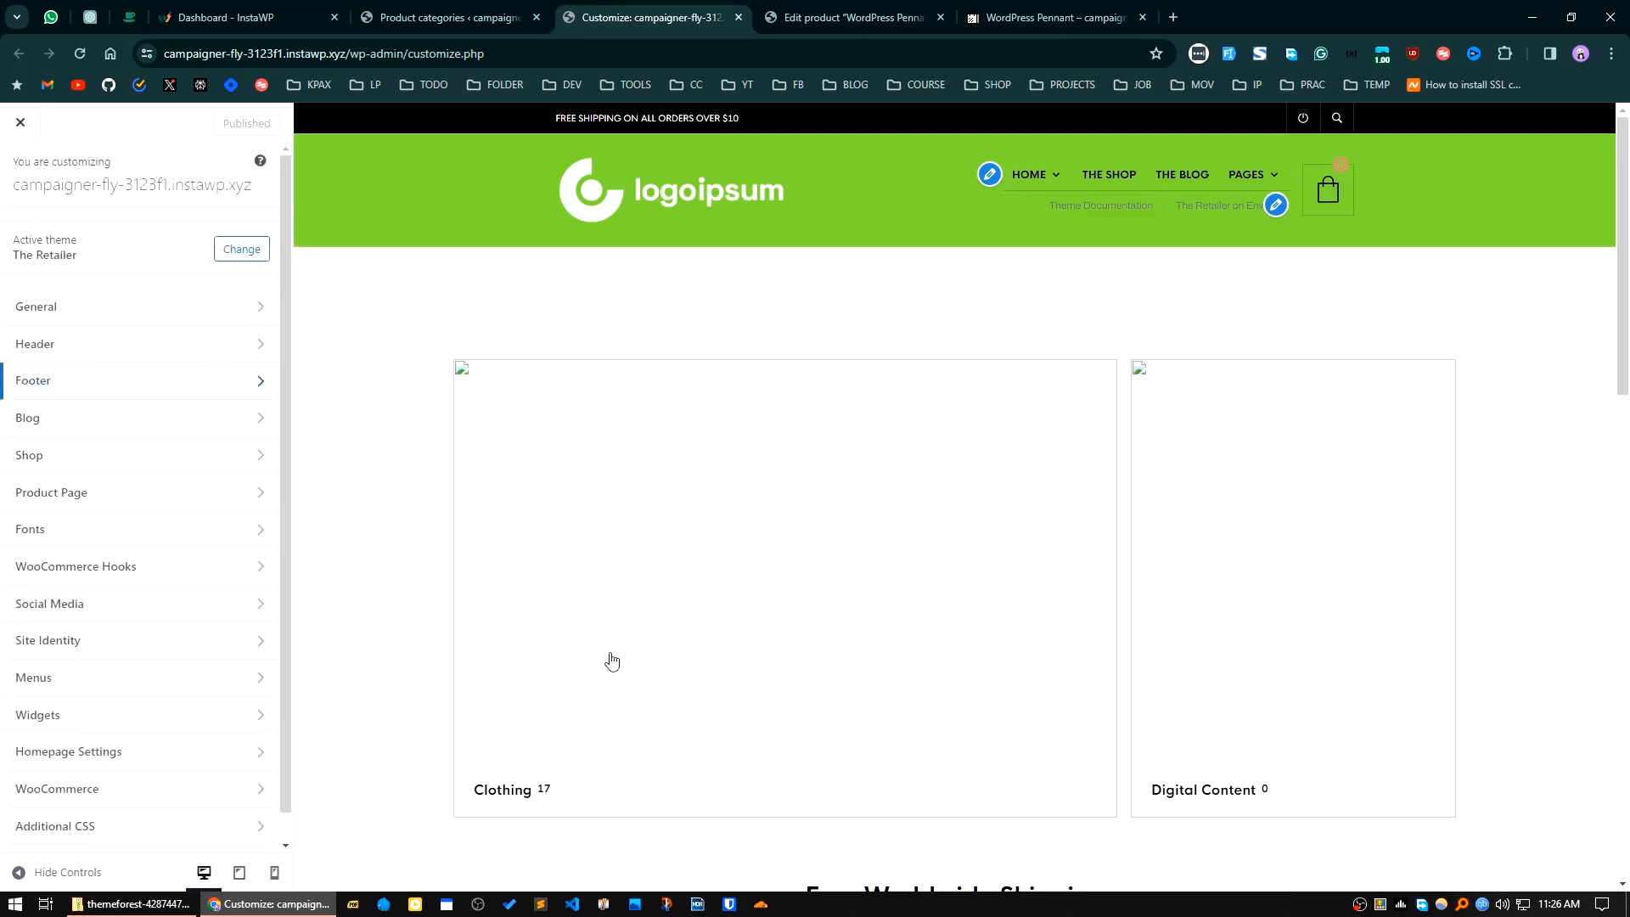
{"action": "scroll", "coordinate": [611, 658], "scroll_direction": "down", "scroll_amount": 10}
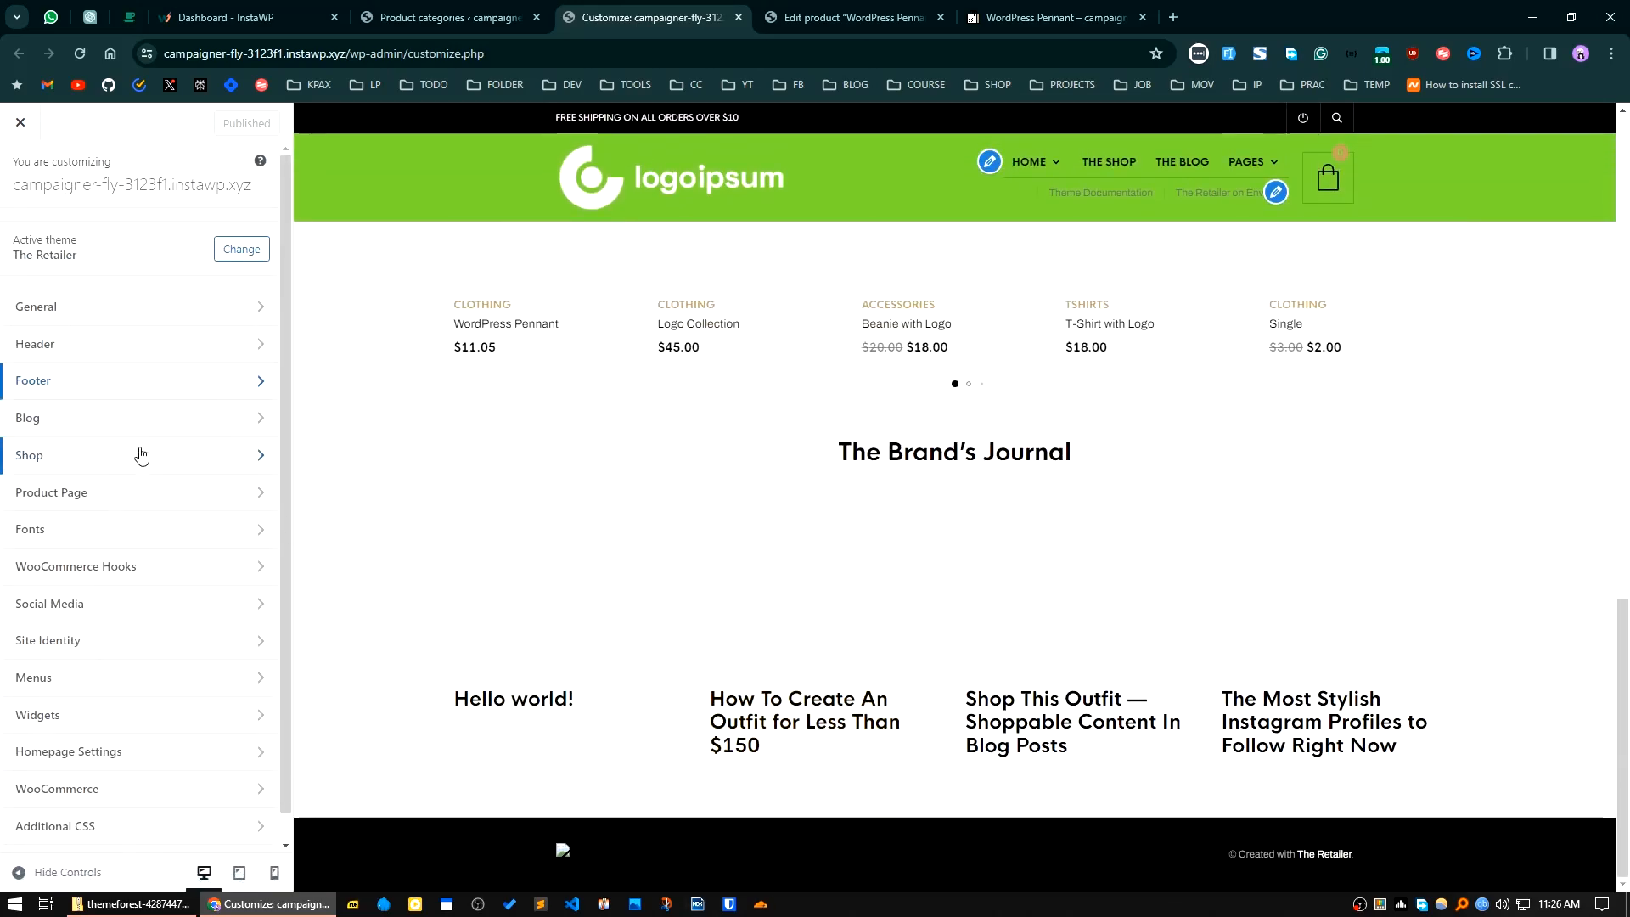
Step: Review the customizer's Blog, Shop, WooCommerce Hooks, Widgets and Homepage Settings options
{"action": "left_click", "coordinate": [120, 421]}
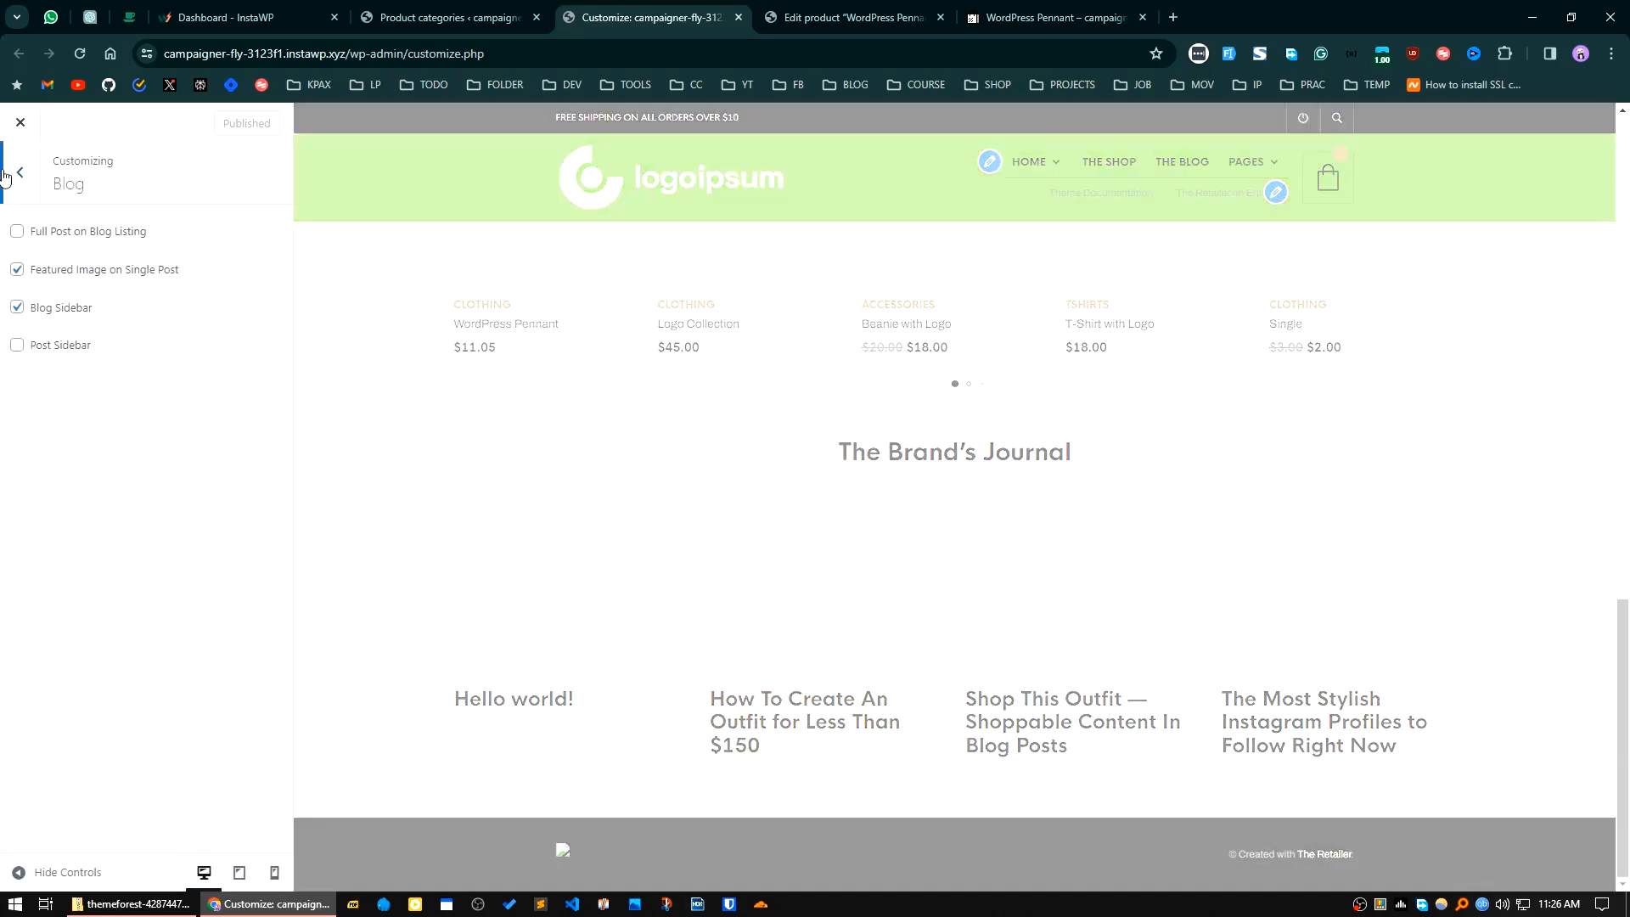
{"action": "left_click", "coordinate": [19, 172]}
{"action": "left_click", "coordinate": [102, 453]}
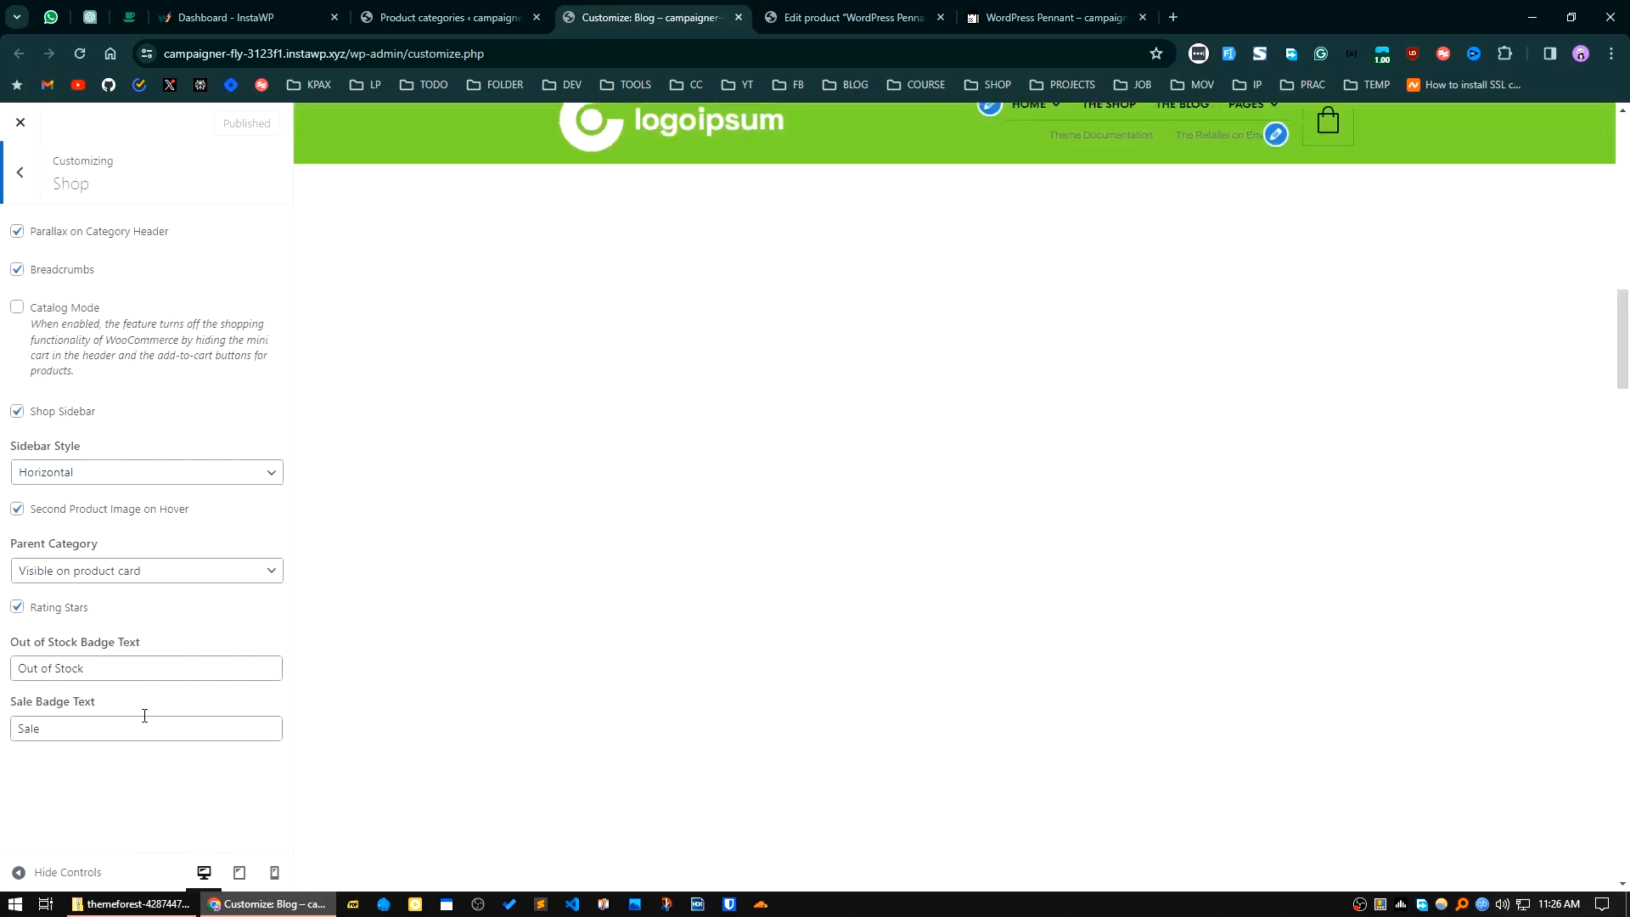
{"action": "left_click", "coordinate": [23, 182]}
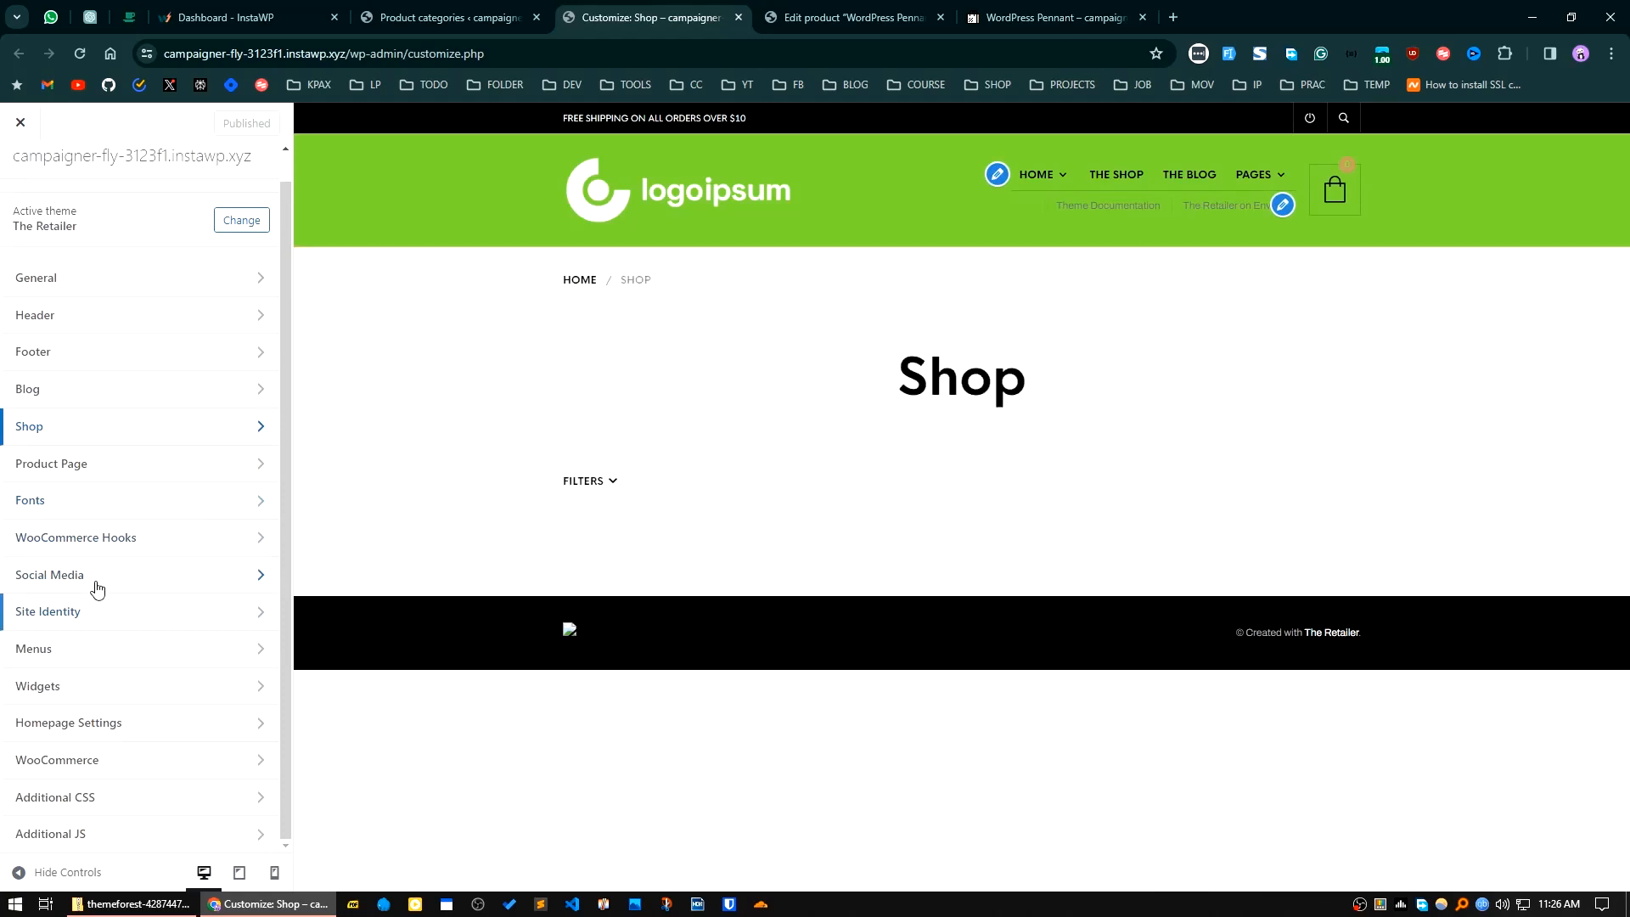
{"action": "left_click", "coordinate": [170, 543]}
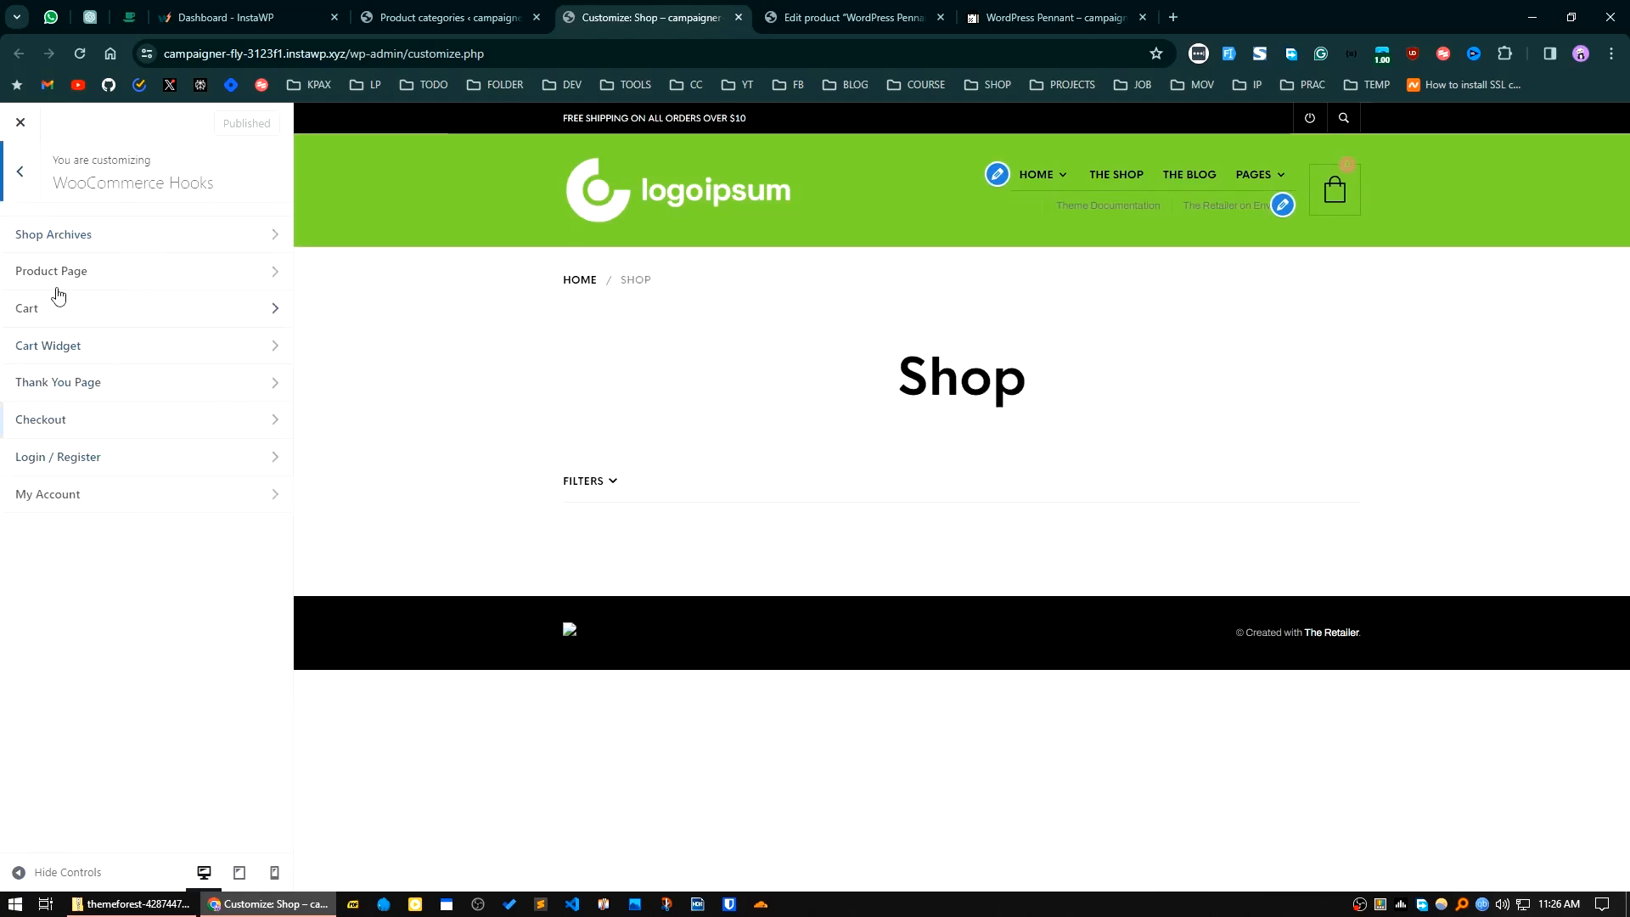
{"action": "left_click", "coordinate": [20, 174]}
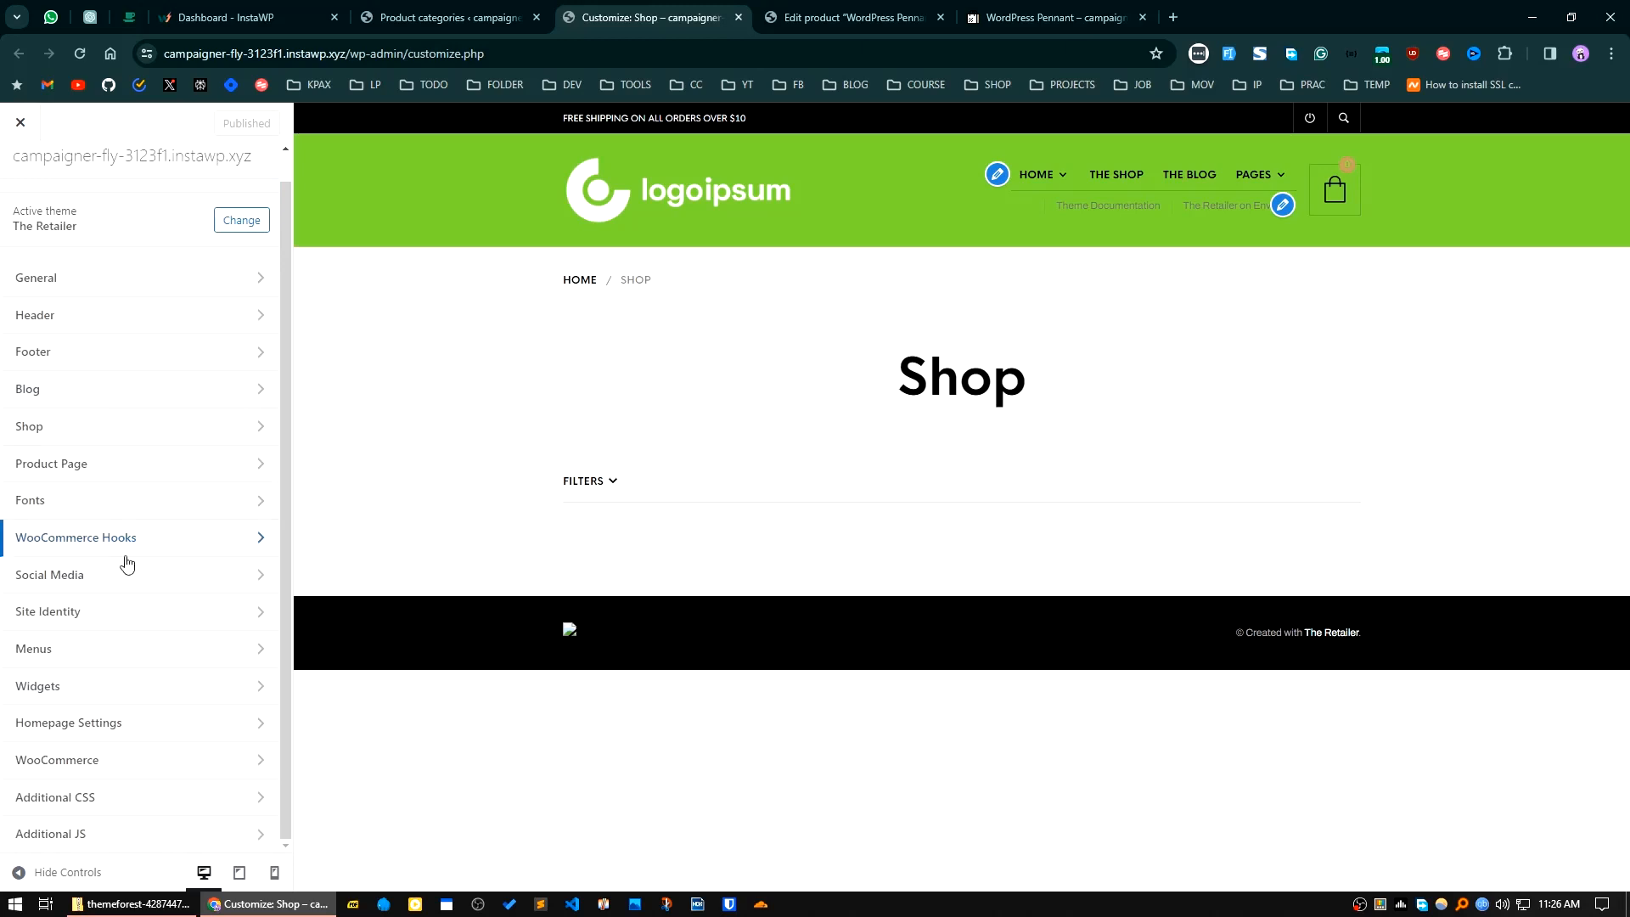
{"action": "left_click", "coordinate": [124, 700]}
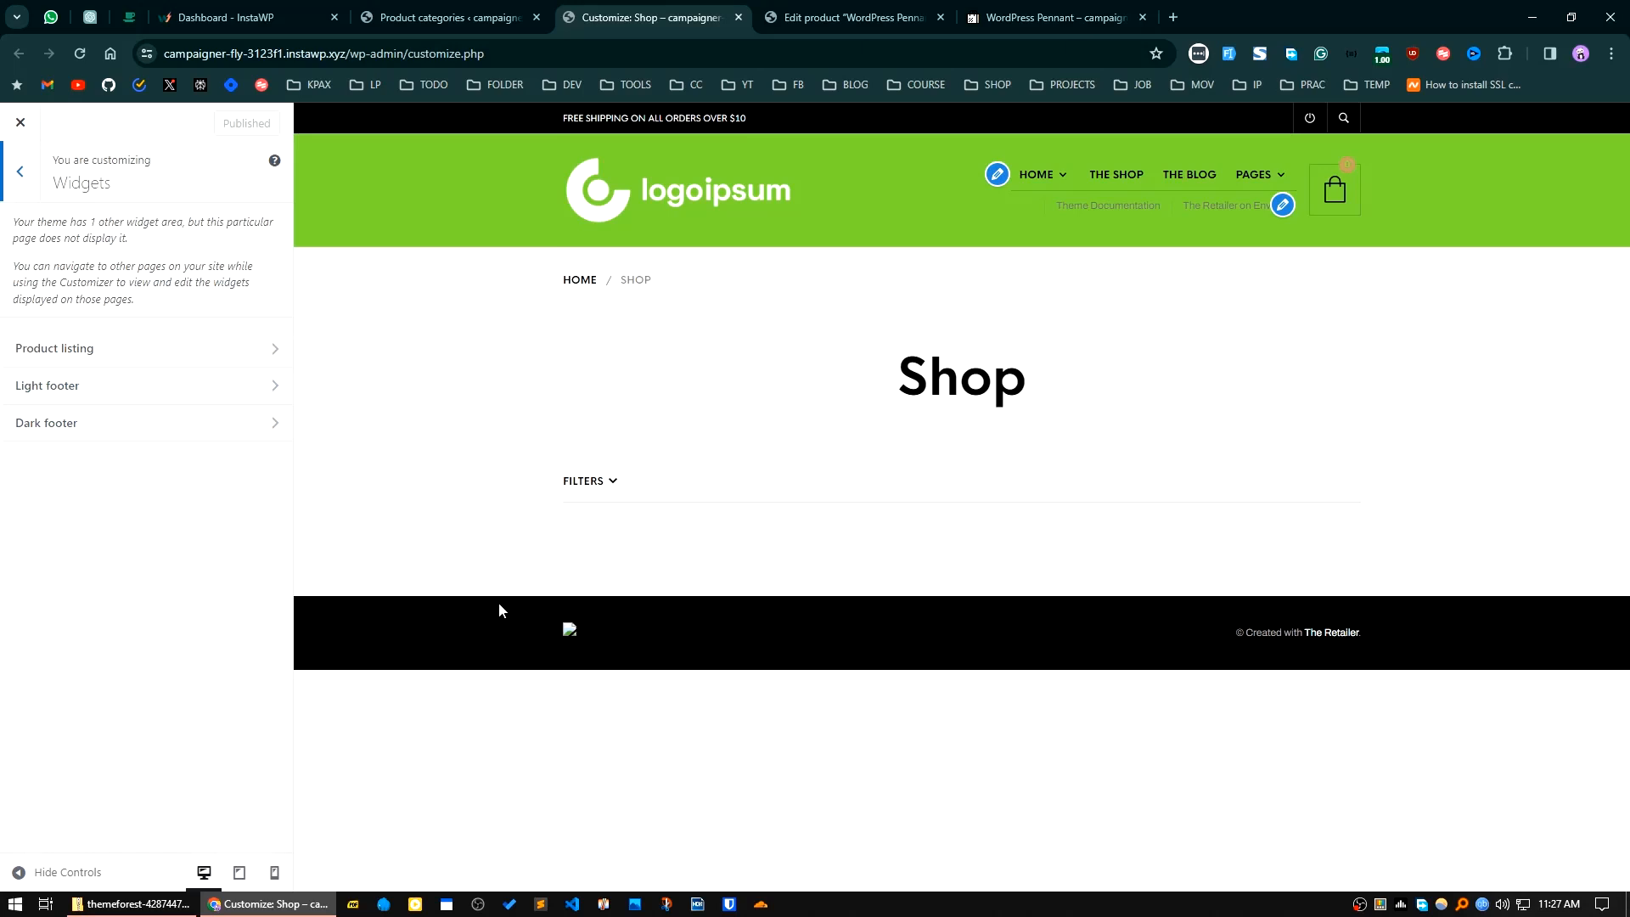
{"action": "left_click", "coordinate": [20, 173]}
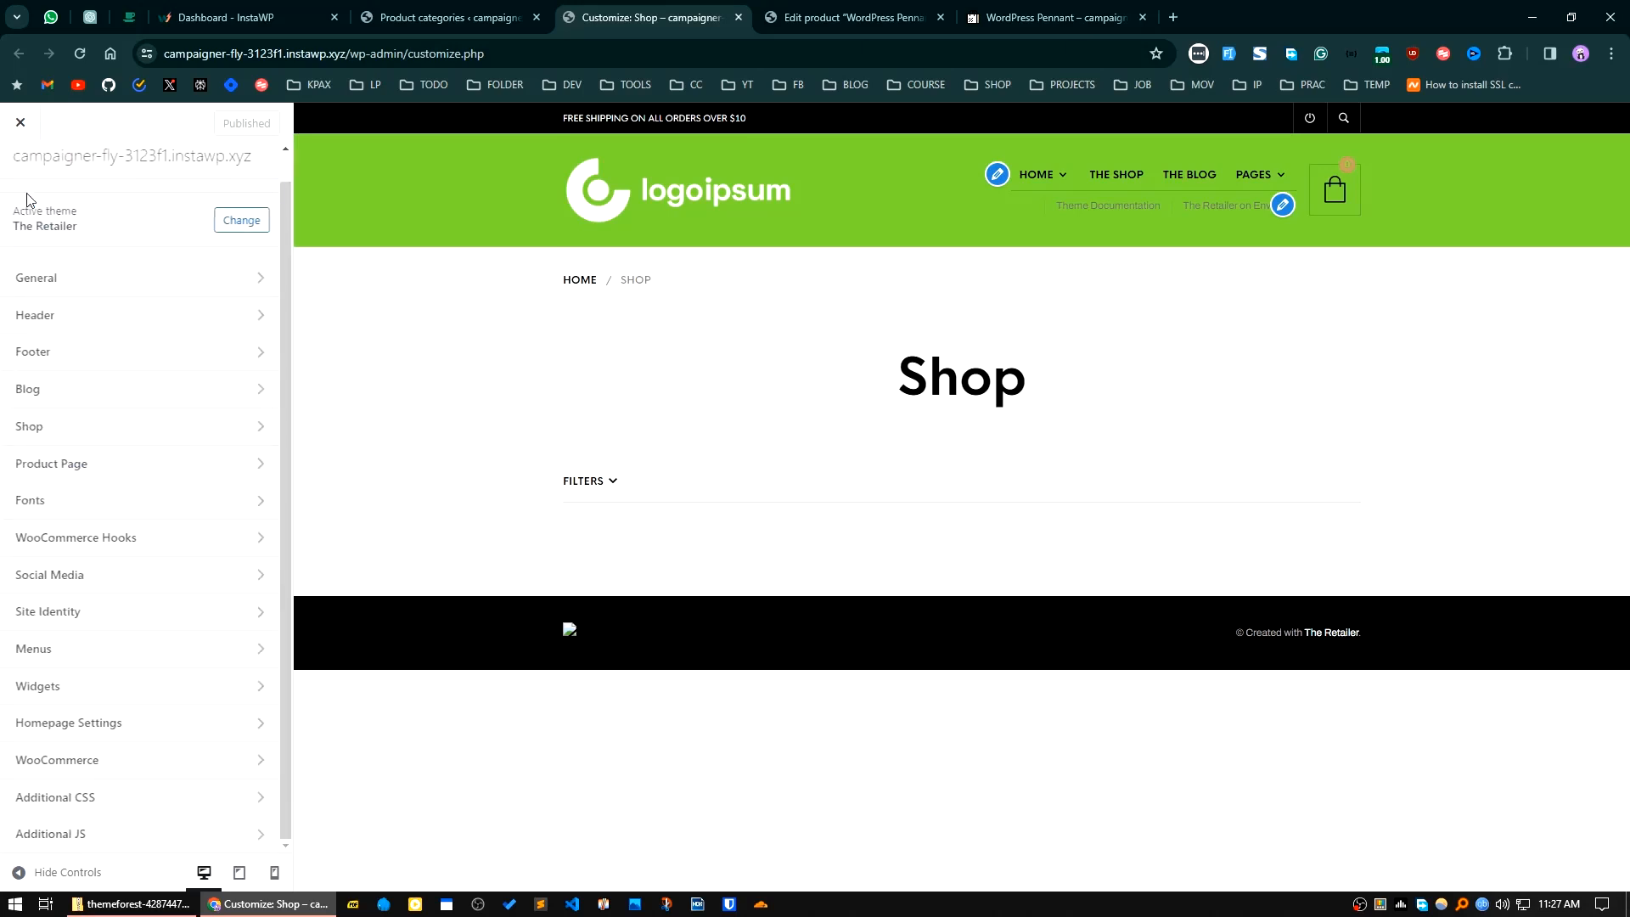
{"action": "left_click", "coordinate": [150, 736]}
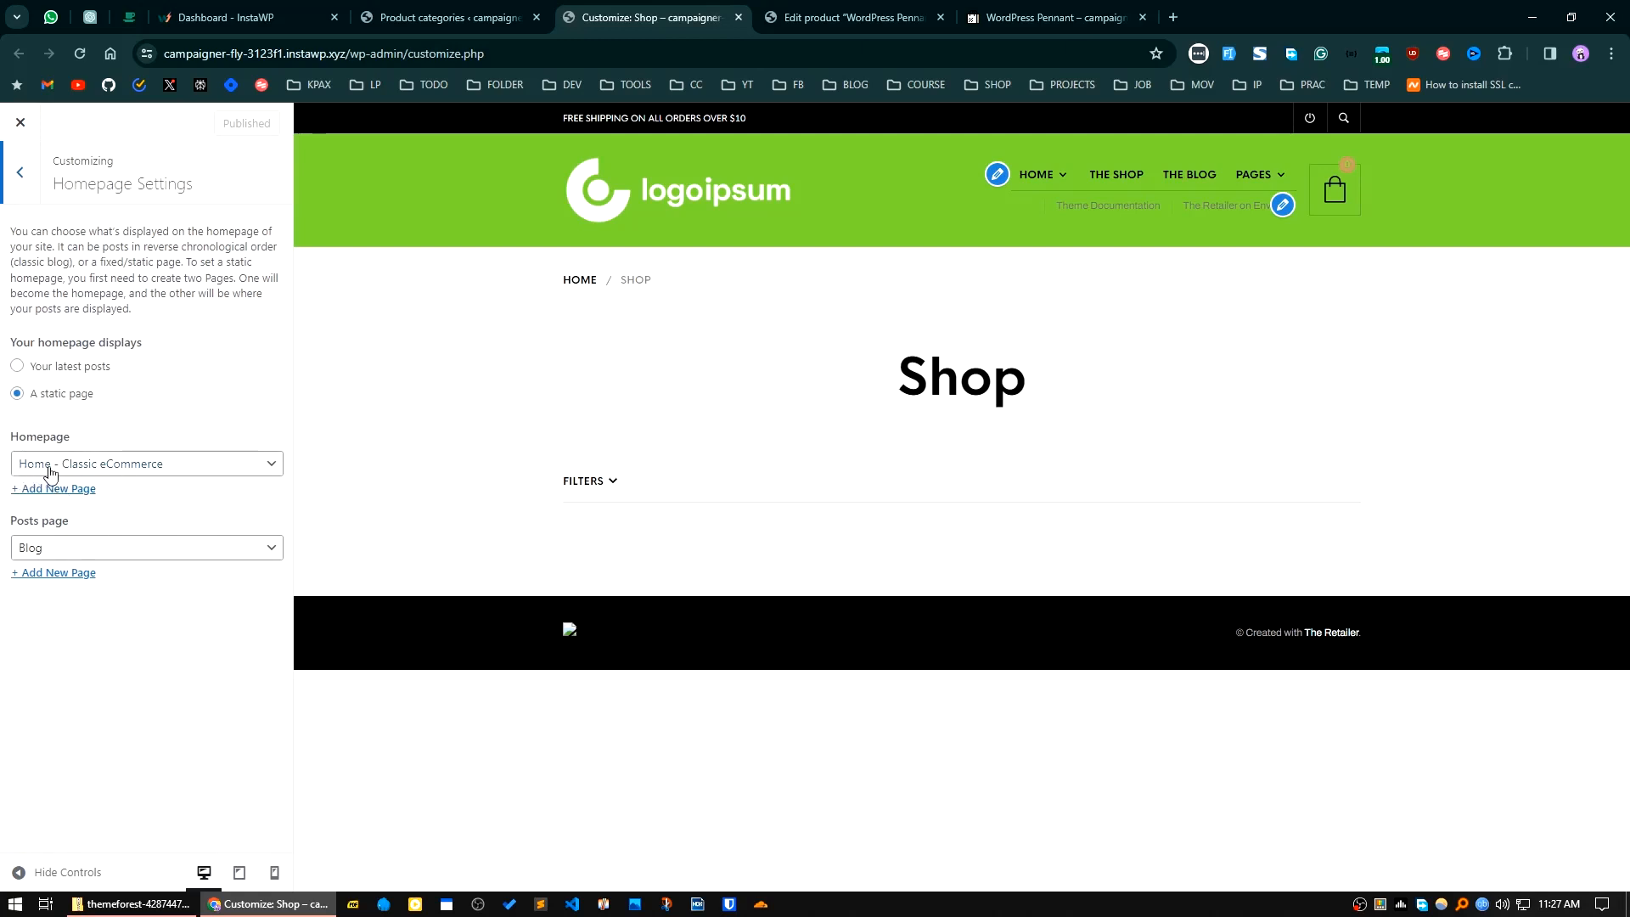
{"action": "left_click", "coordinate": [23, 196]}
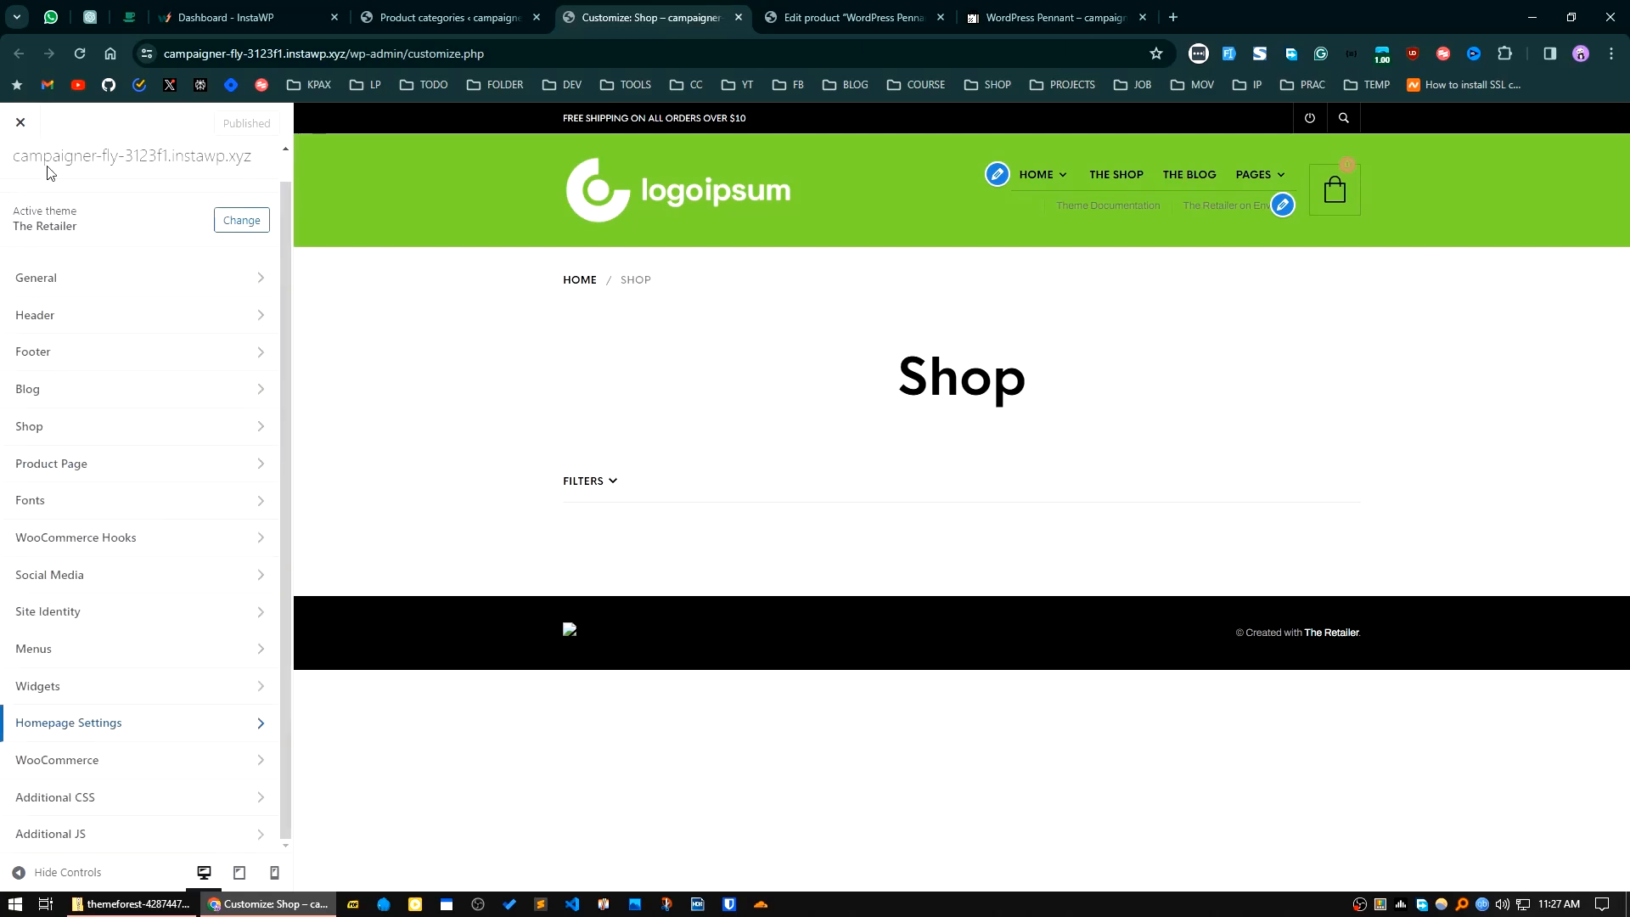
Step: Open the site's list of all pages in a separate browser tab from the WordPress admin and switch to it
{"action": "left_click", "coordinate": [437, 17]}
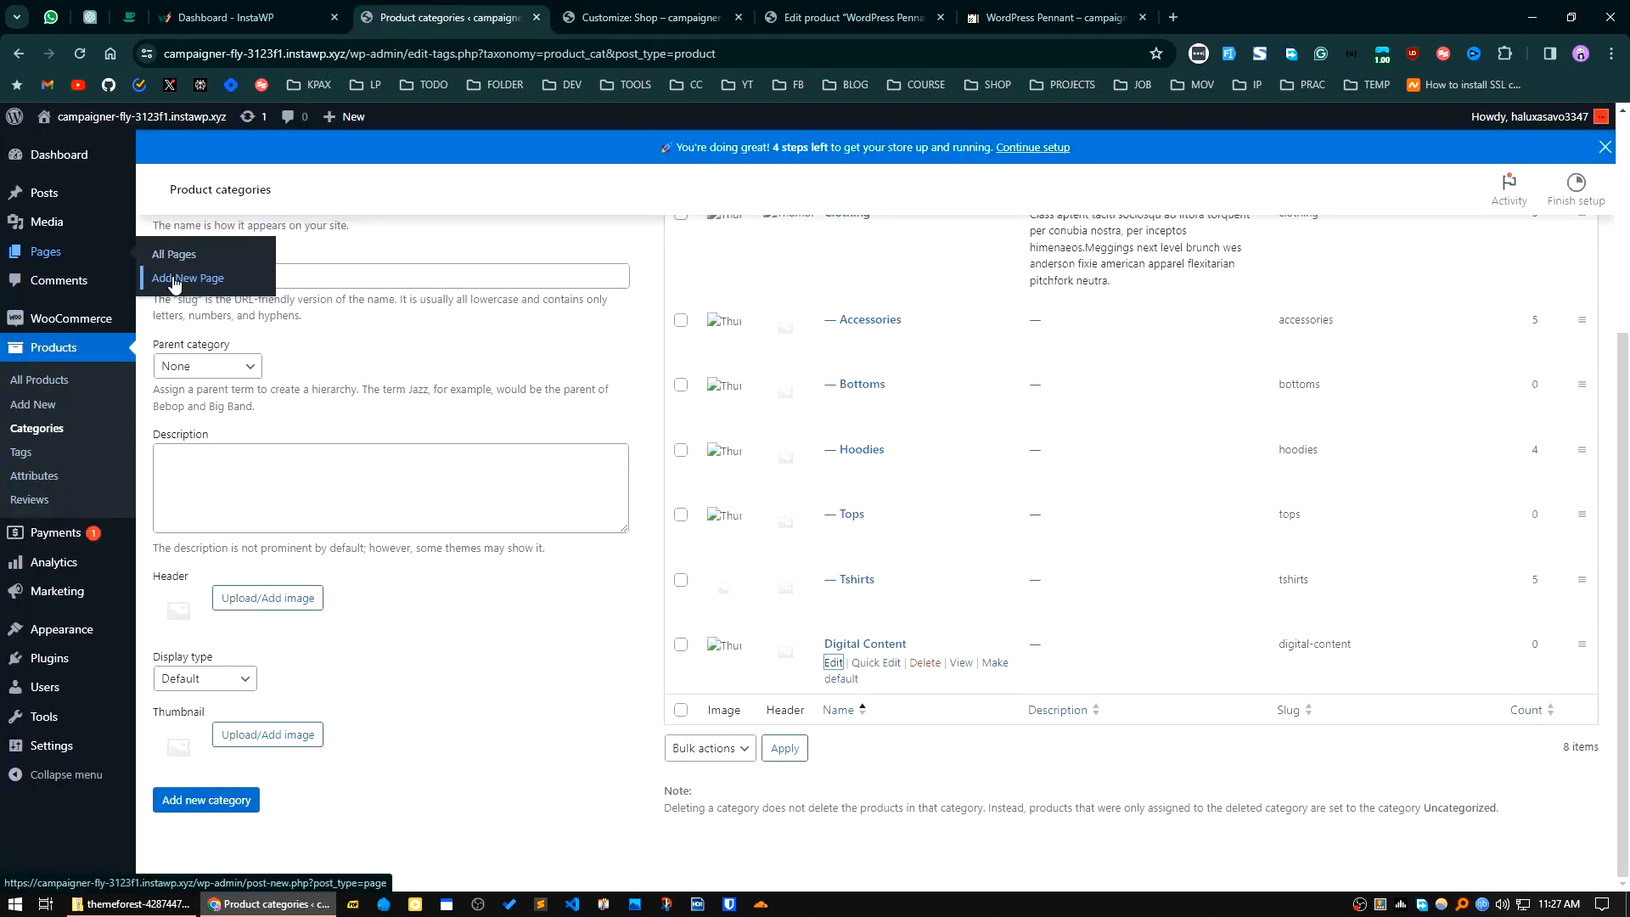
{"action": "middle_click", "coordinate": [163, 254]}
{"action": "left_click", "coordinate": [633, 17]}
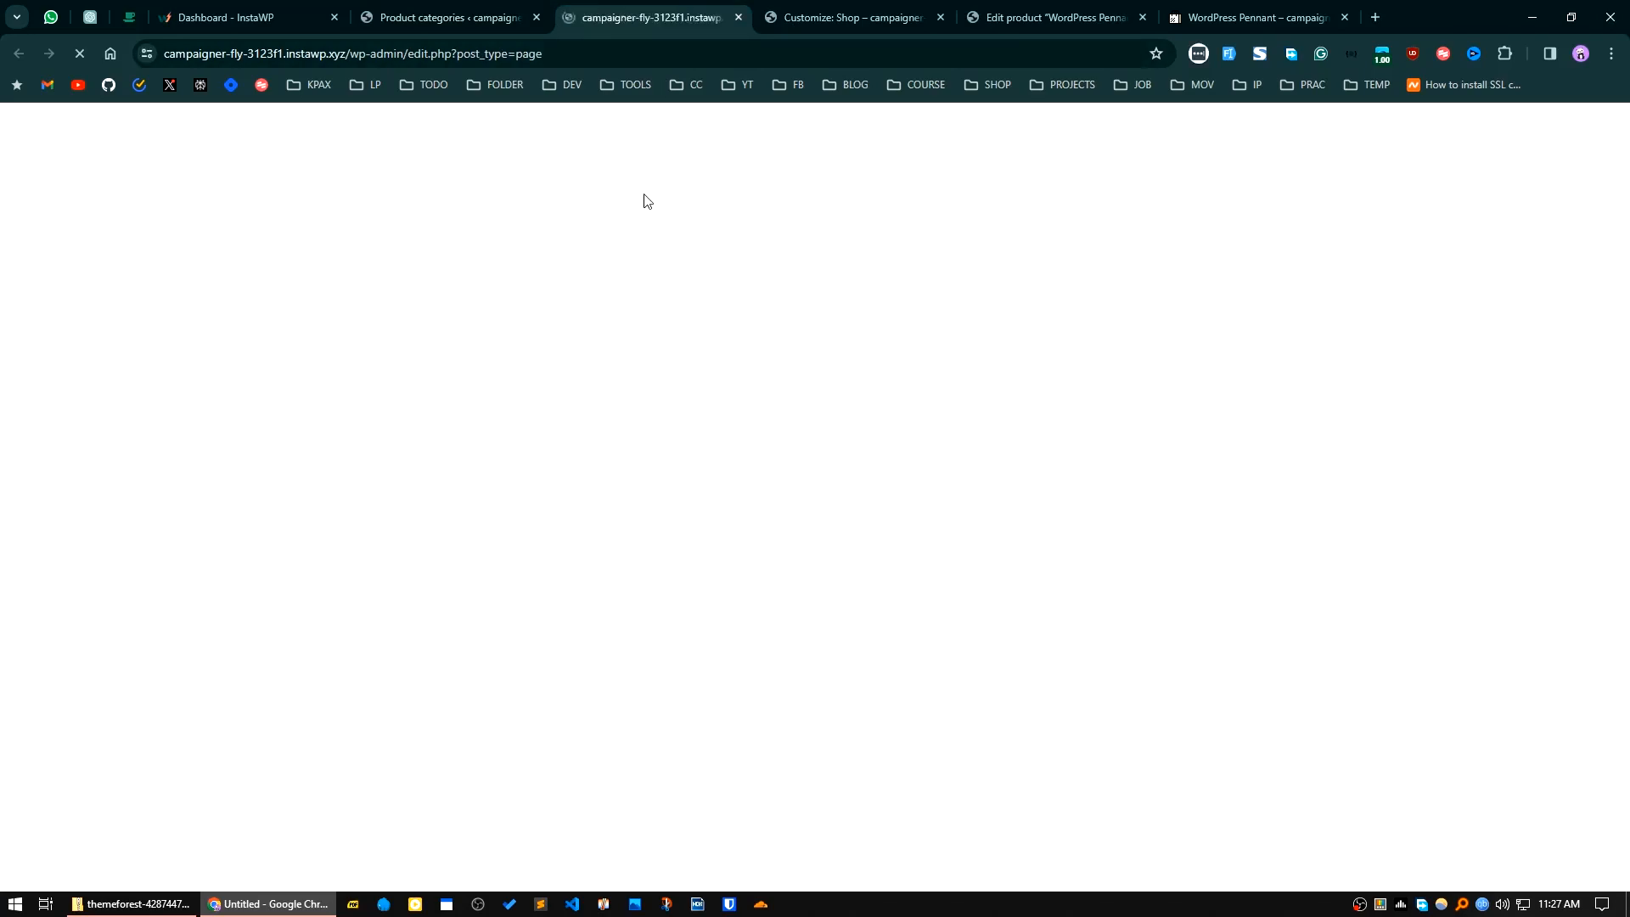
Step: Look through the list of the site's pages, including the home page variants, lookbooks, cart, checkout and account pages
{"action": "scroll", "coordinate": [727, 603], "scroll_direction": "down", "scroll_amount": 6}
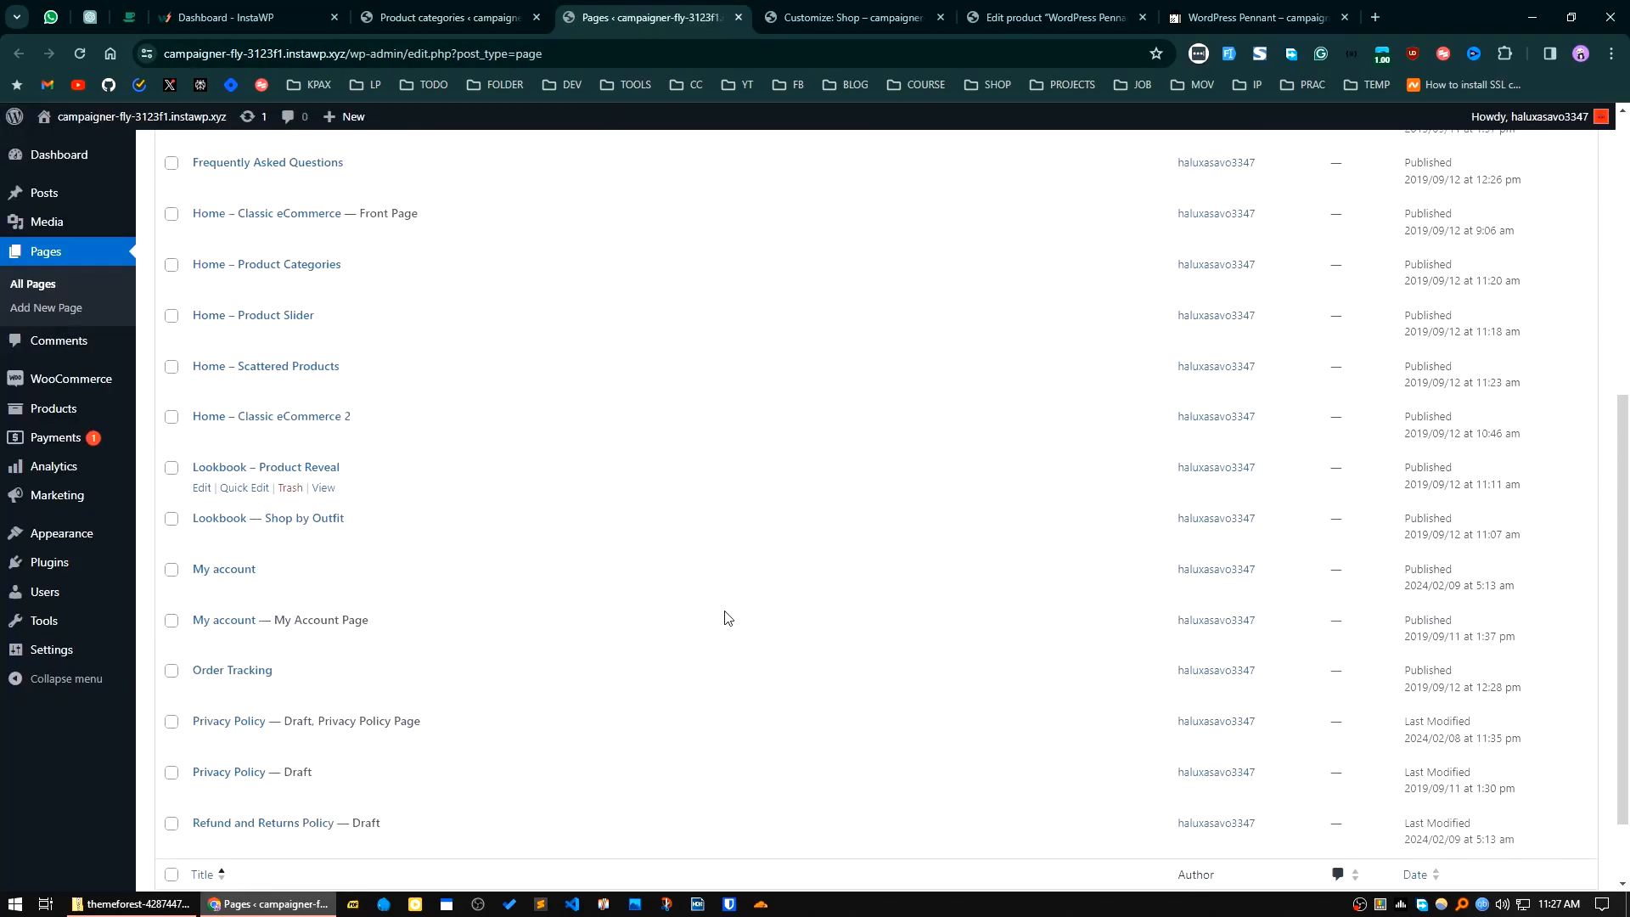
{"action": "scroll", "coordinate": [490, 656], "scroll_direction": "down", "scroll_amount": 1}
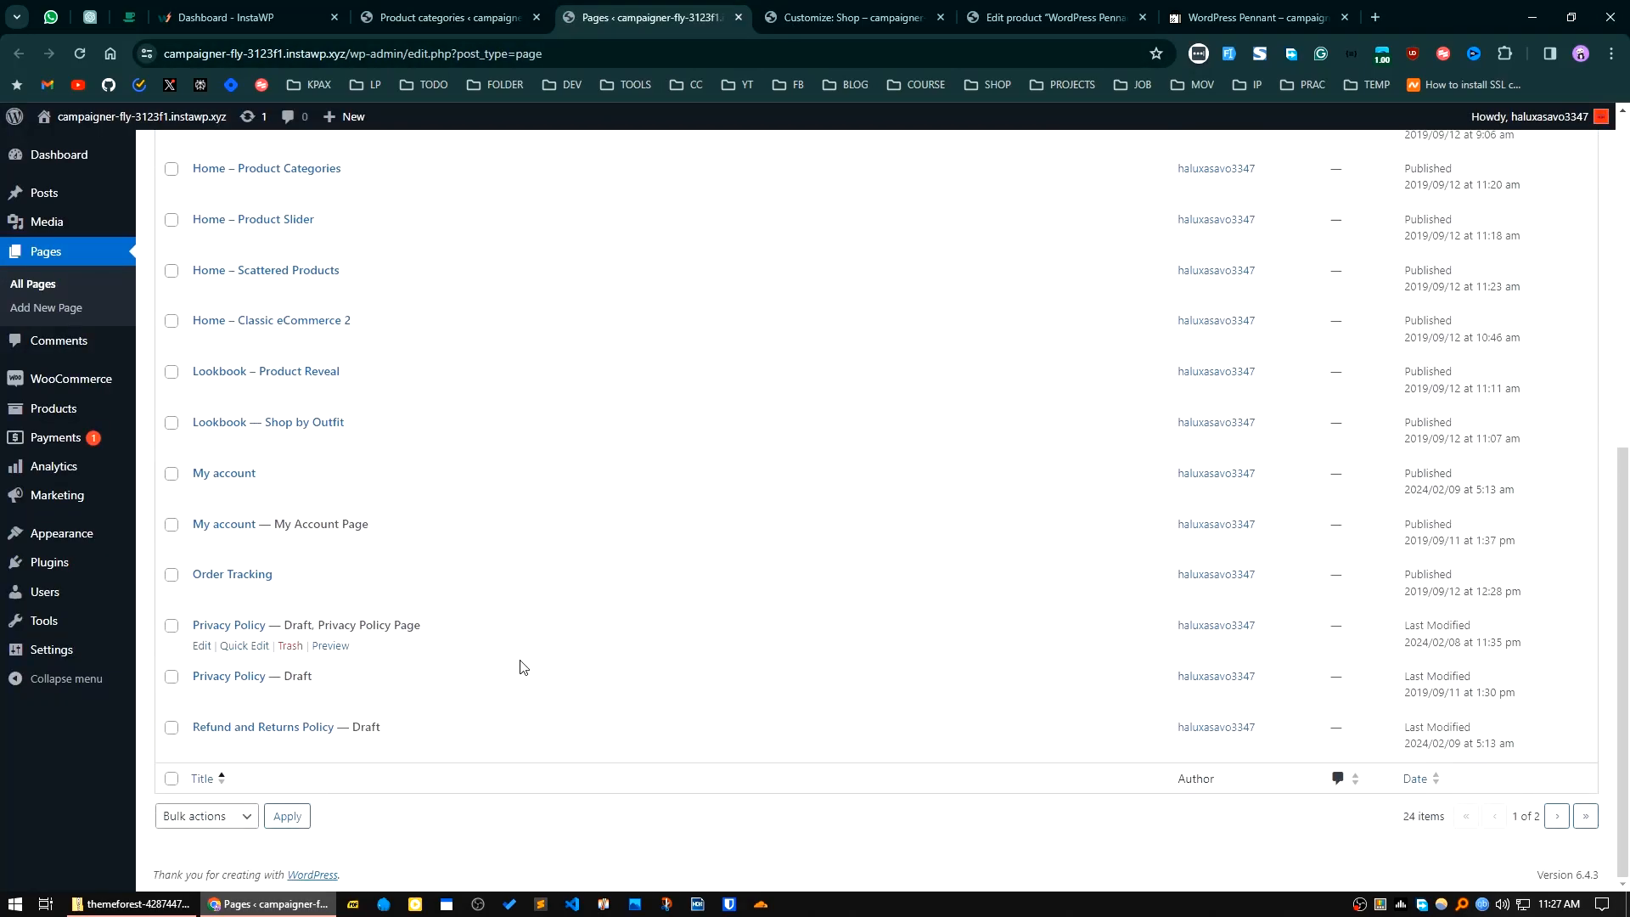
{"action": "scroll", "coordinate": [521, 666], "scroll_direction": "up", "scroll_amount": 4}
{"action": "scroll", "coordinate": [522, 671], "scroll_direction": "down", "scroll_amount": 4}
{"action": "scroll", "coordinate": [1103, 827], "scroll_direction": "up", "scroll_amount": 5}
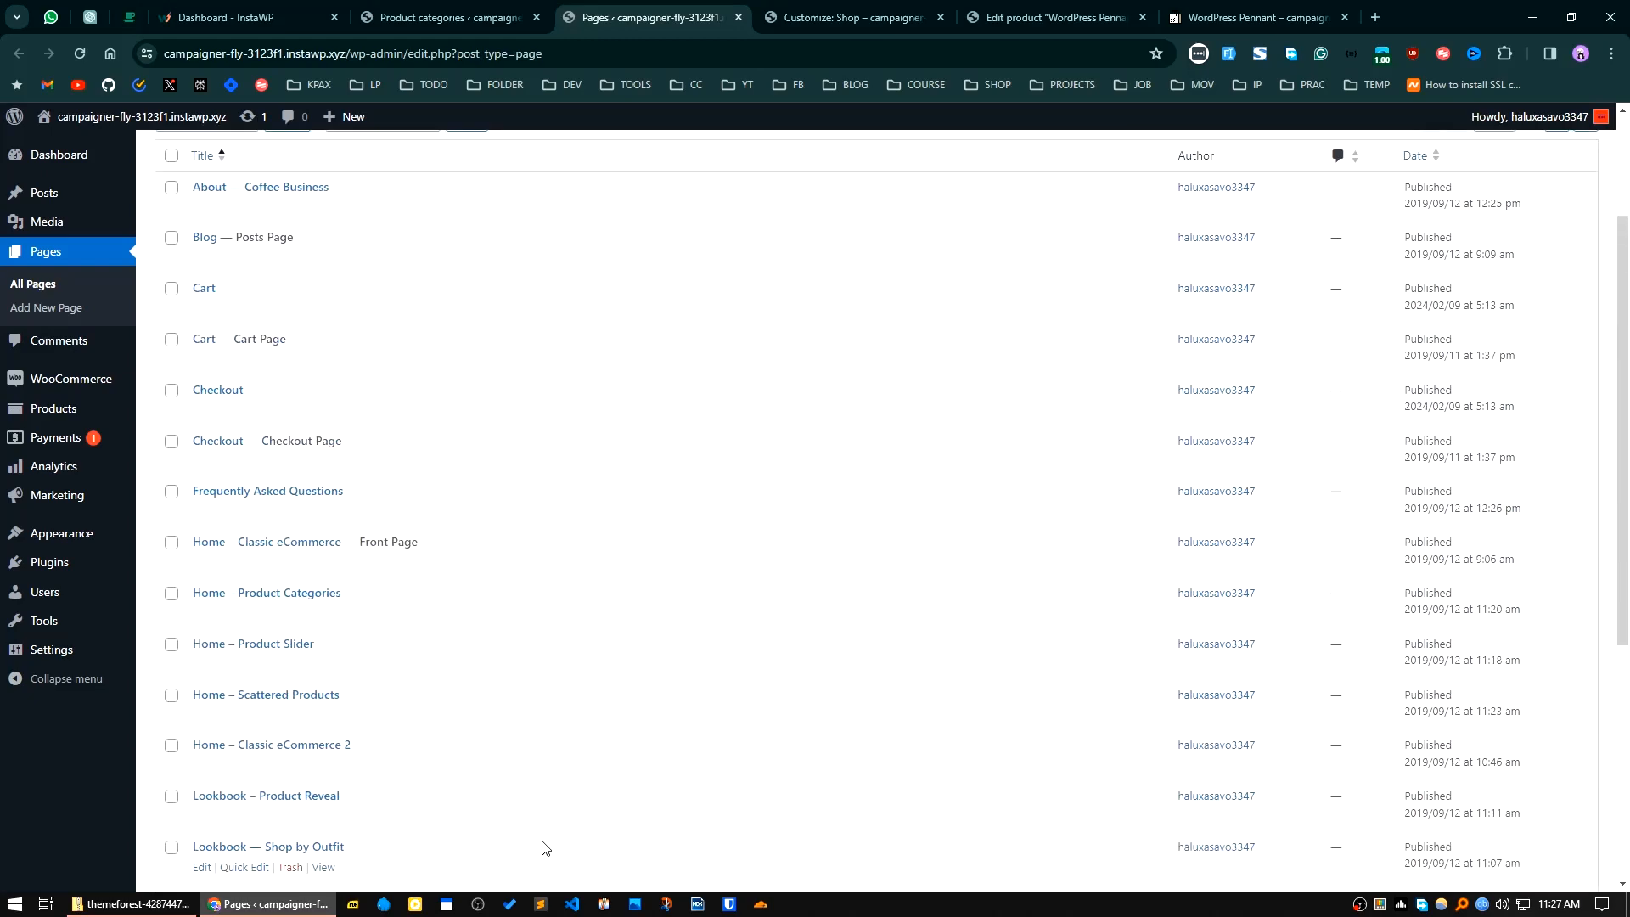
{"action": "scroll", "coordinate": [540, 845], "scroll_direction": "up", "scroll_amount": 2}
{"action": "scroll", "coordinate": [532, 724], "scroll_direction": "down", "scroll_amount": 3}
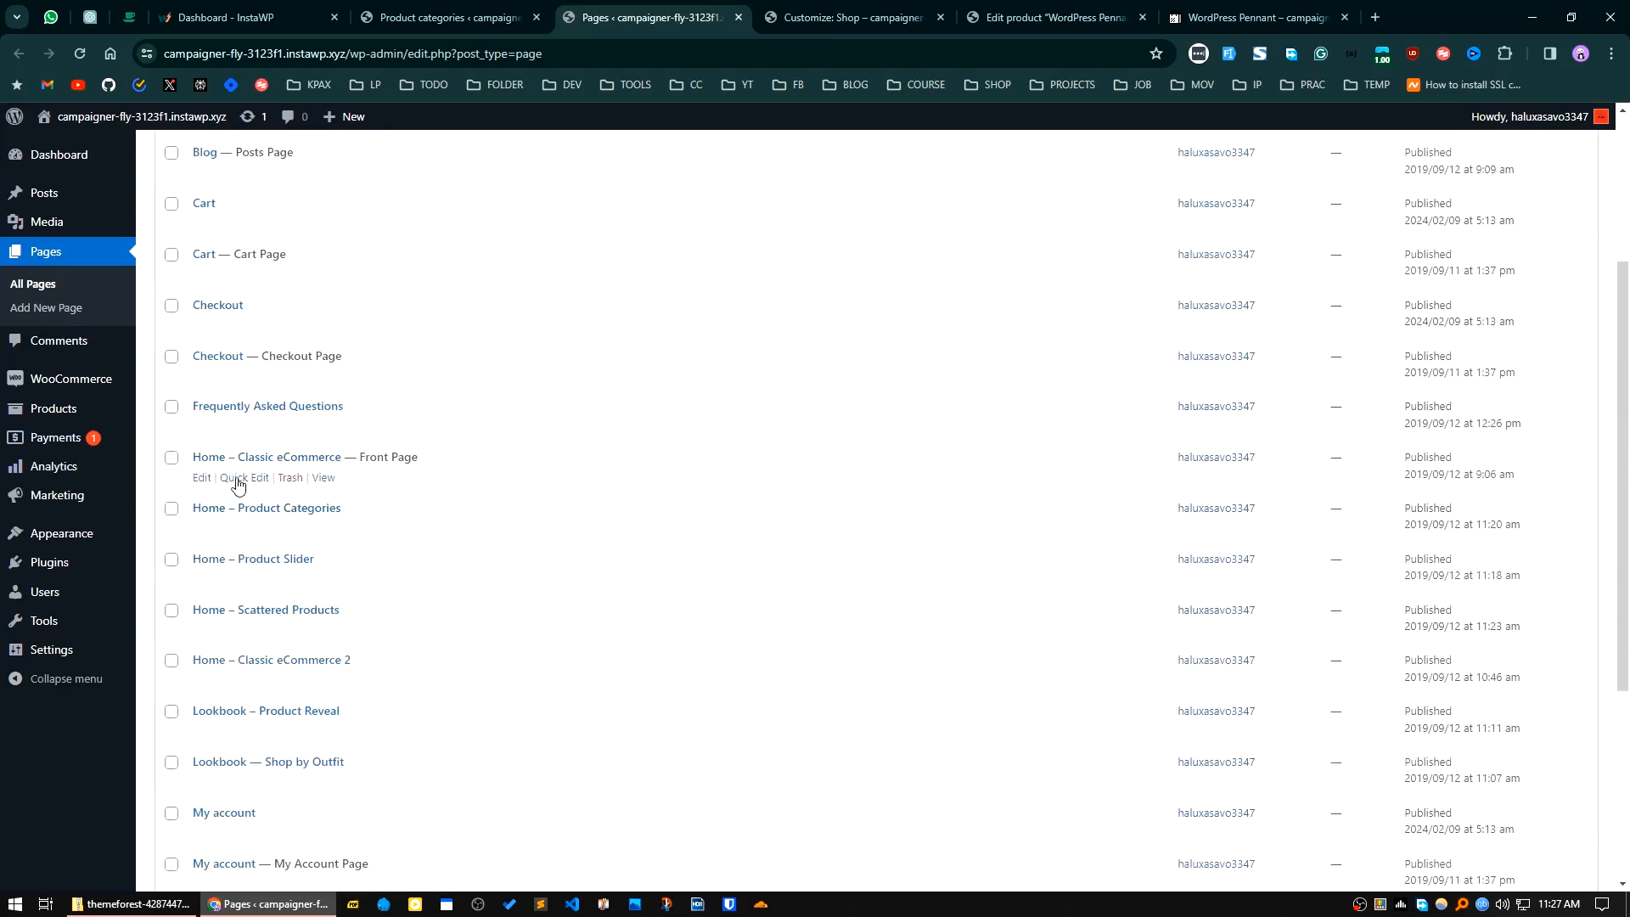
Step: Open the Home – Classic eCommerce front page for editing, dismiss the welcome guide and review its product category section
{"action": "left_click", "coordinate": [202, 478]}
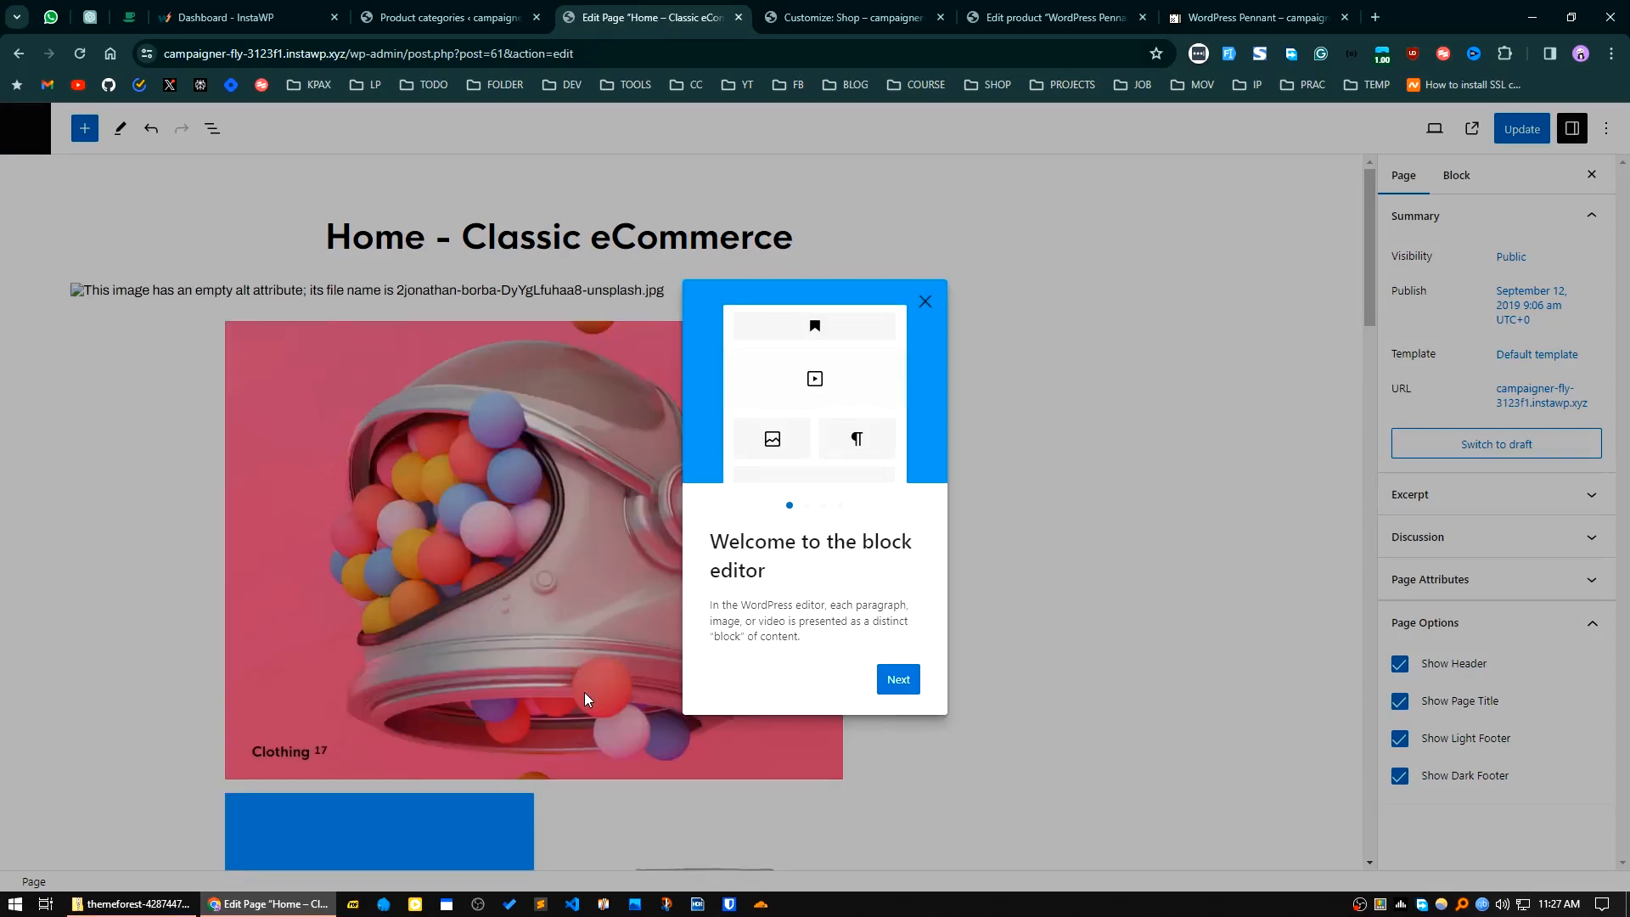
{"action": "left_click", "coordinate": [925, 301]}
{"action": "scroll", "coordinate": [967, 618], "scroll_direction": "down", "scroll_amount": 10}
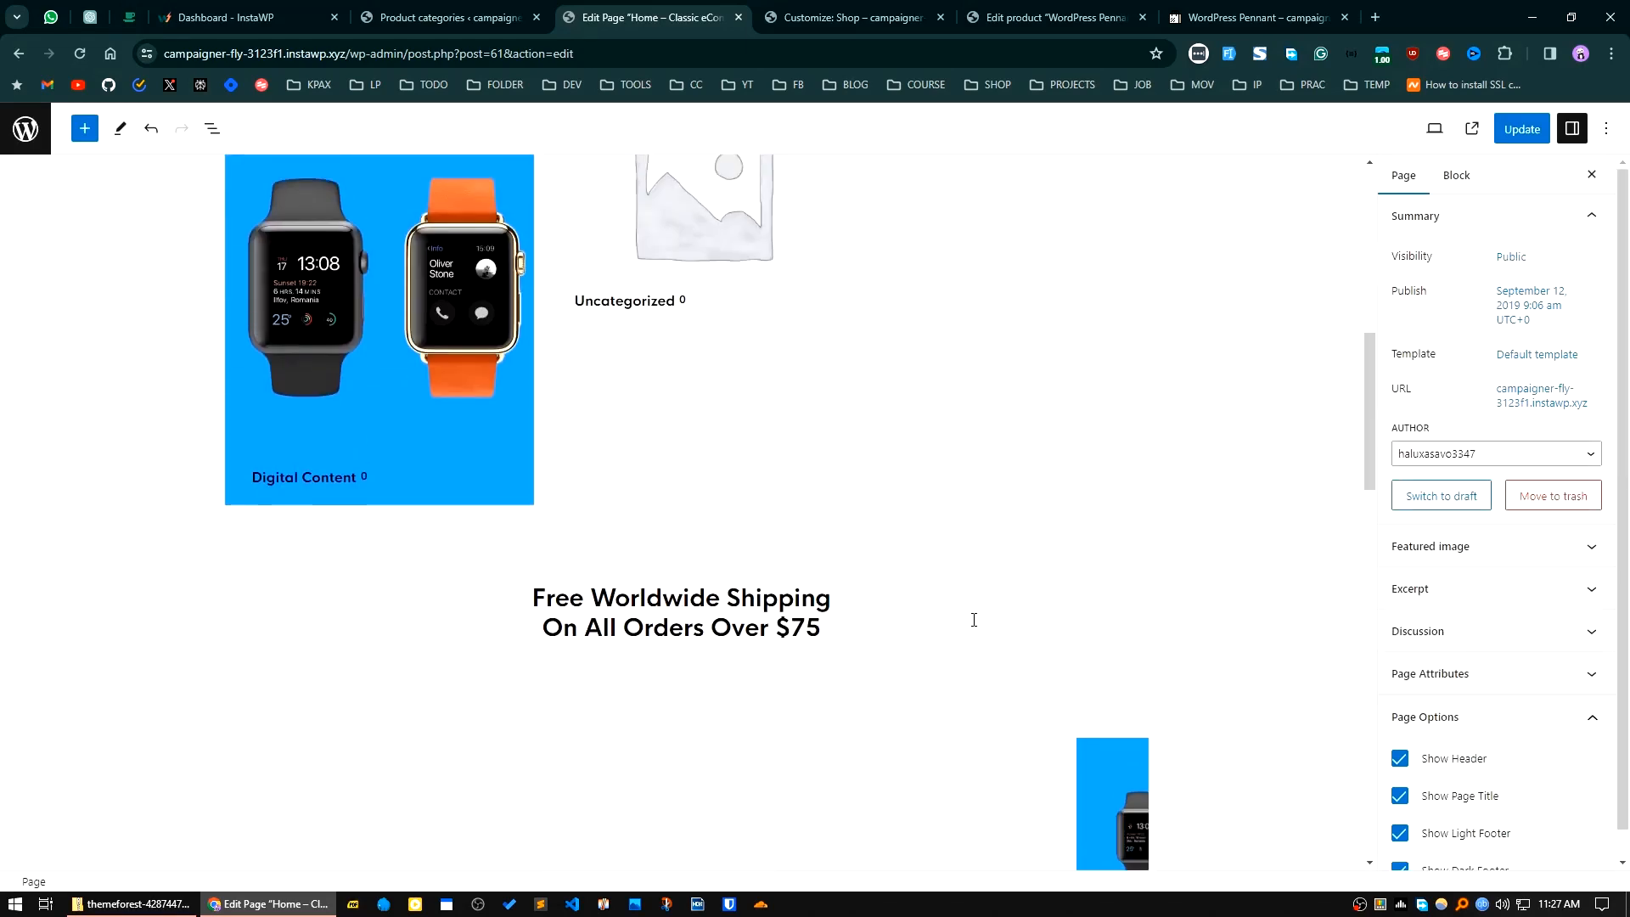
{"action": "scroll", "coordinate": [974, 619], "scroll_direction": "up", "scroll_amount": 8}
{"action": "scroll", "coordinate": [866, 615], "scroll_direction": "down", "scroll_amount": 5}
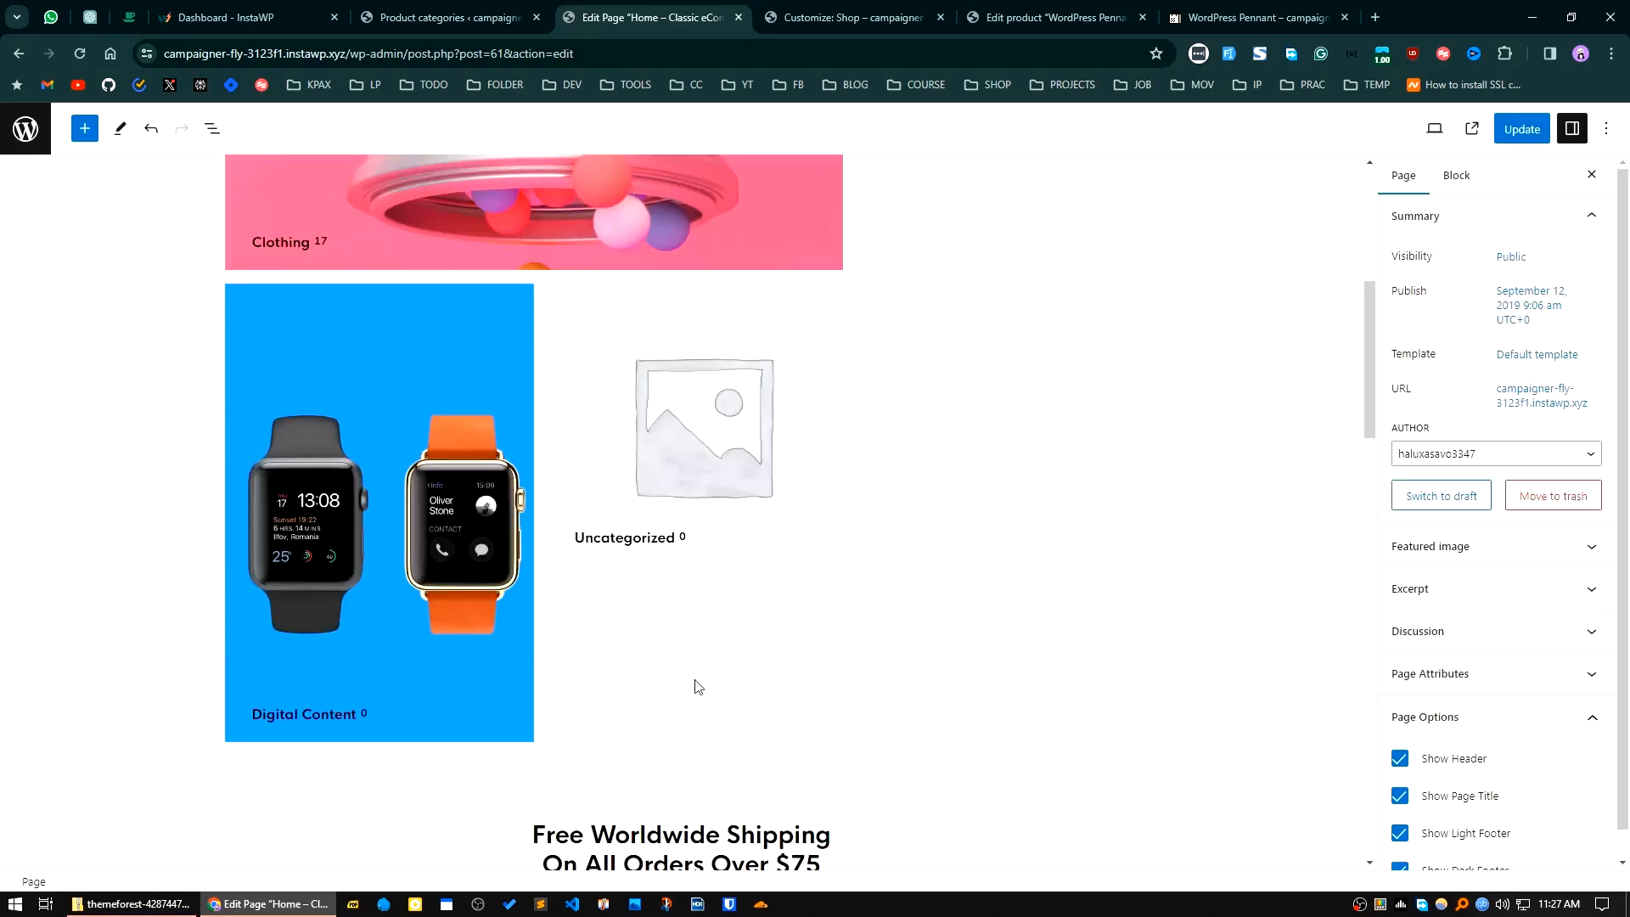
{"action": "scroll", "coordinate": [749, 709], "scroll_direction": "down", "scroll_amount": 9}
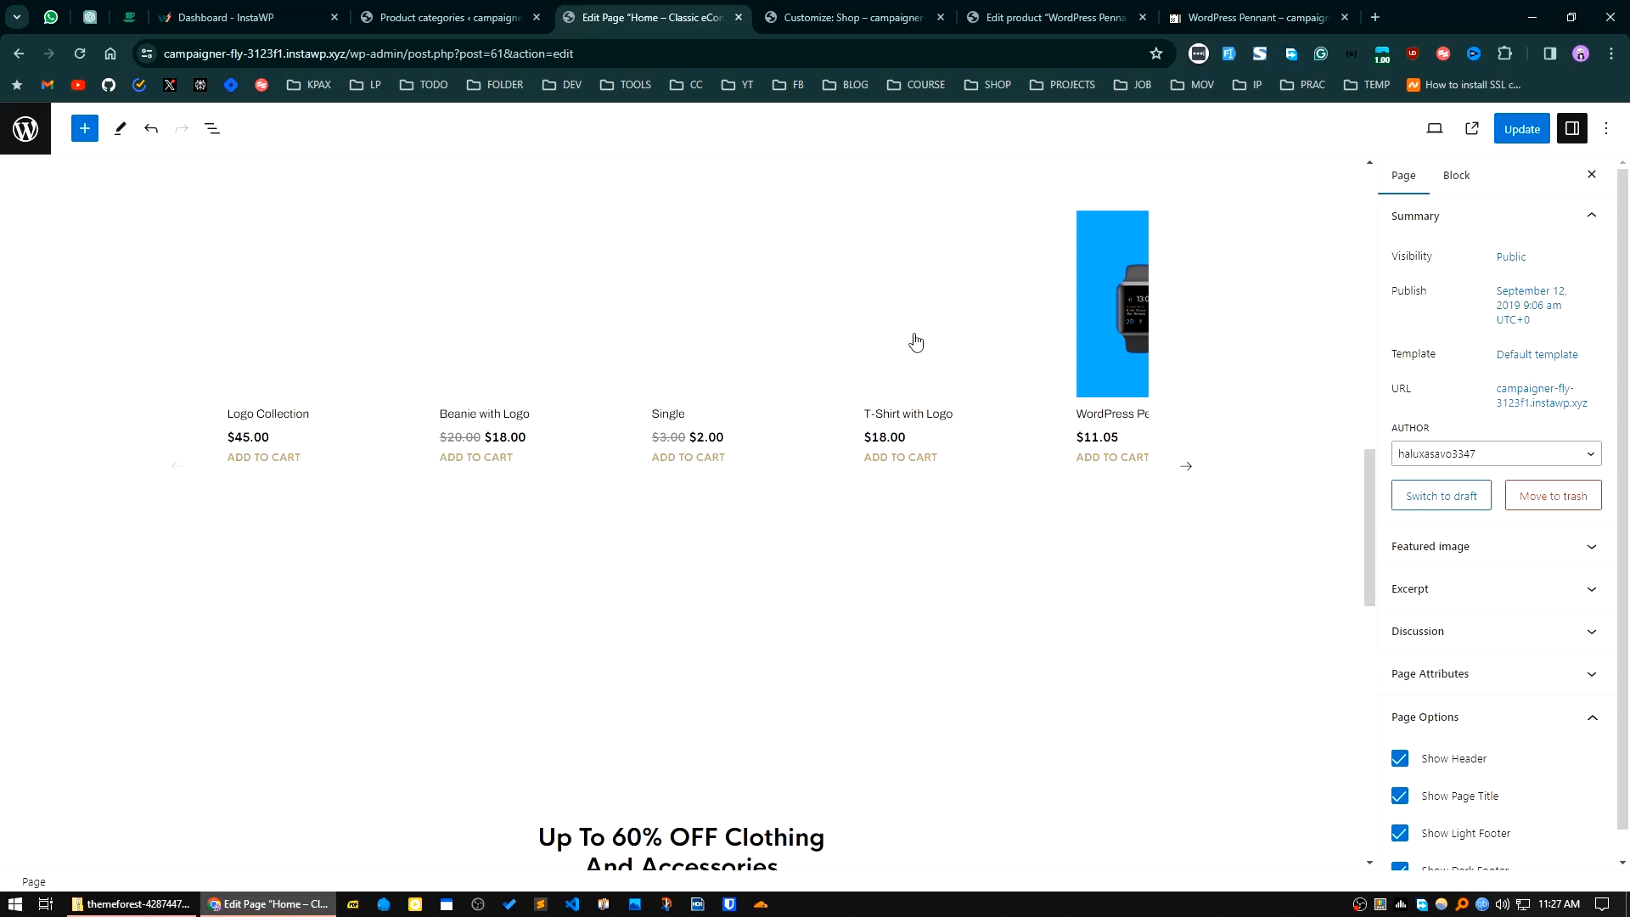
Step: Select the Product Carousel block and check the product source choices in its settings, keeping All Products
{"action": "left_click", "coordinate": [883, 360]}
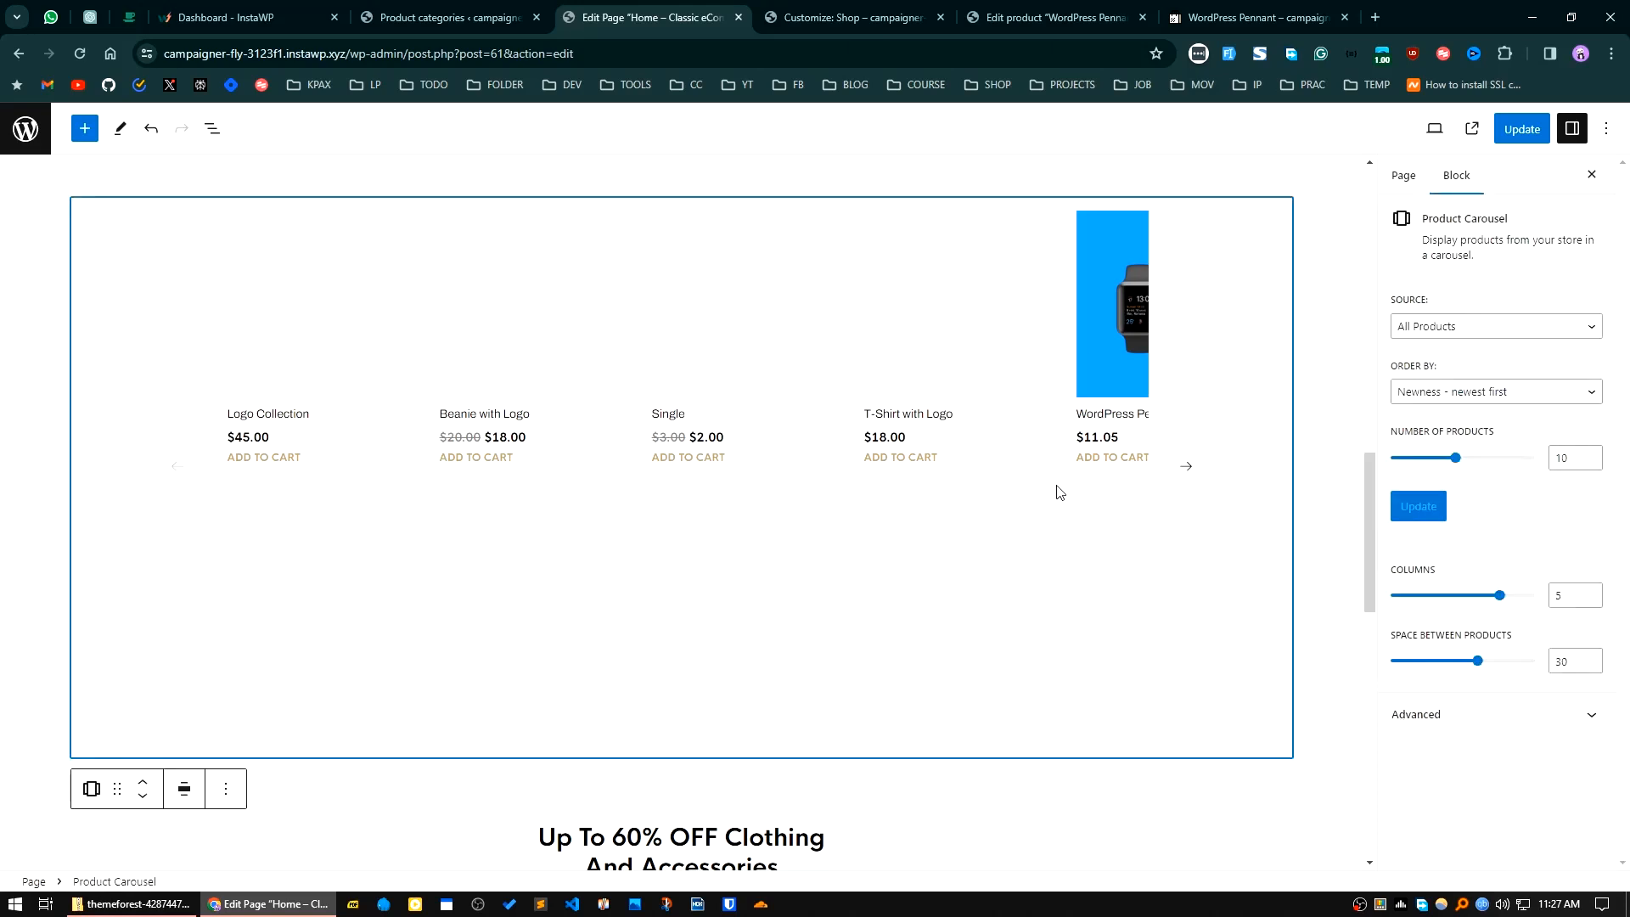
{"action": "left_click", "coordinate": [1426, 338]}
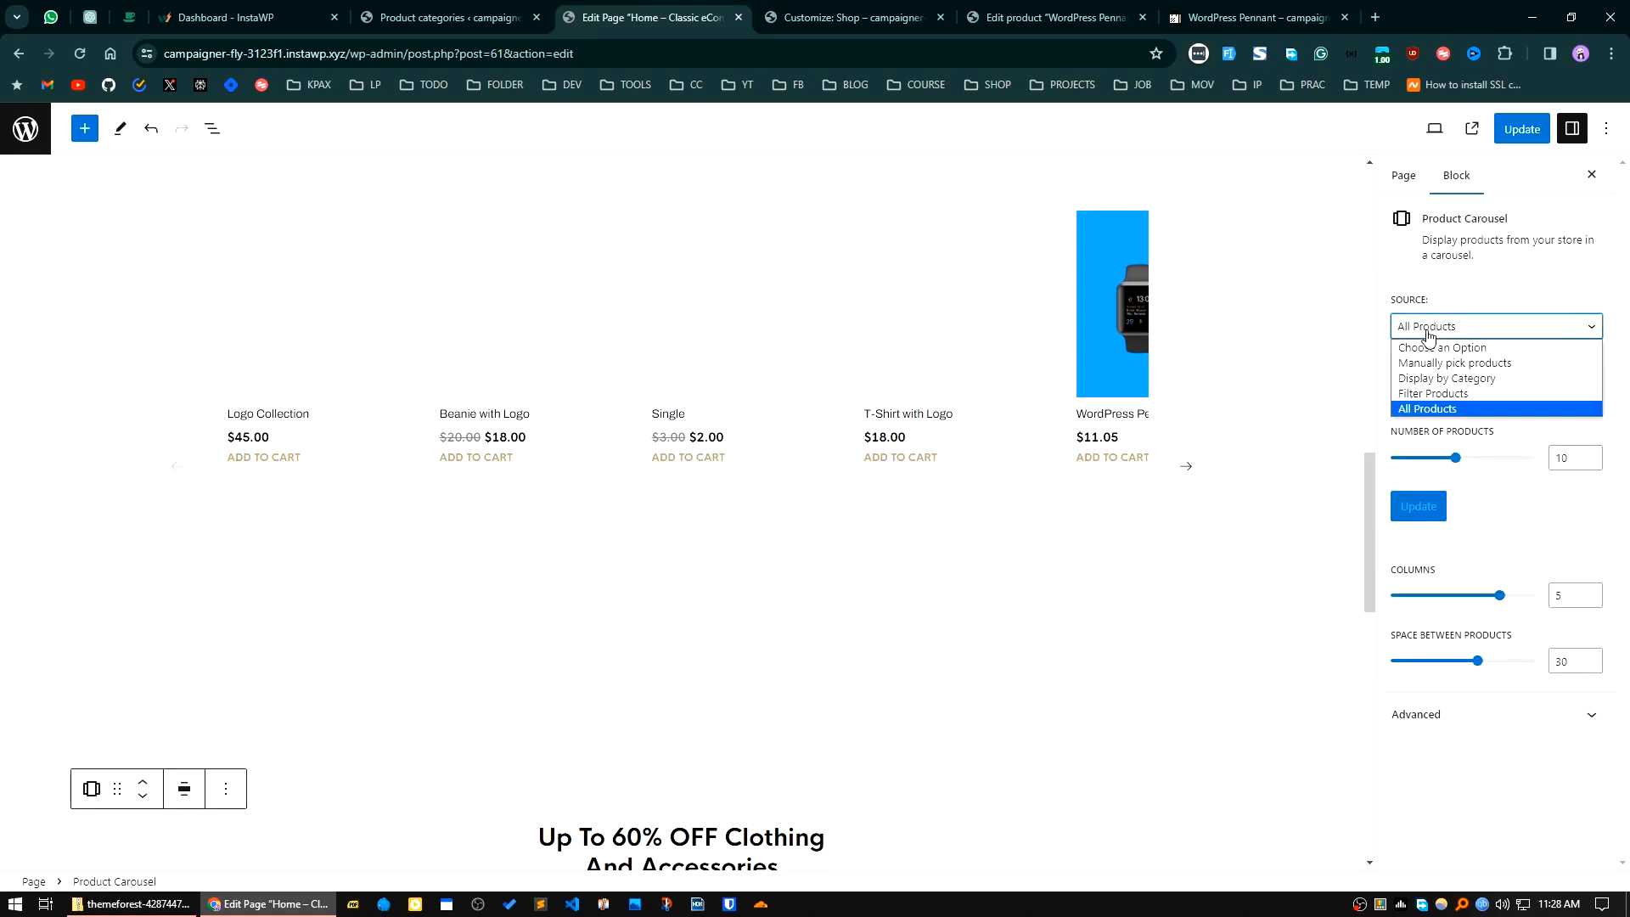
{"action": "left_click", "coordinate": [1428, 336]}
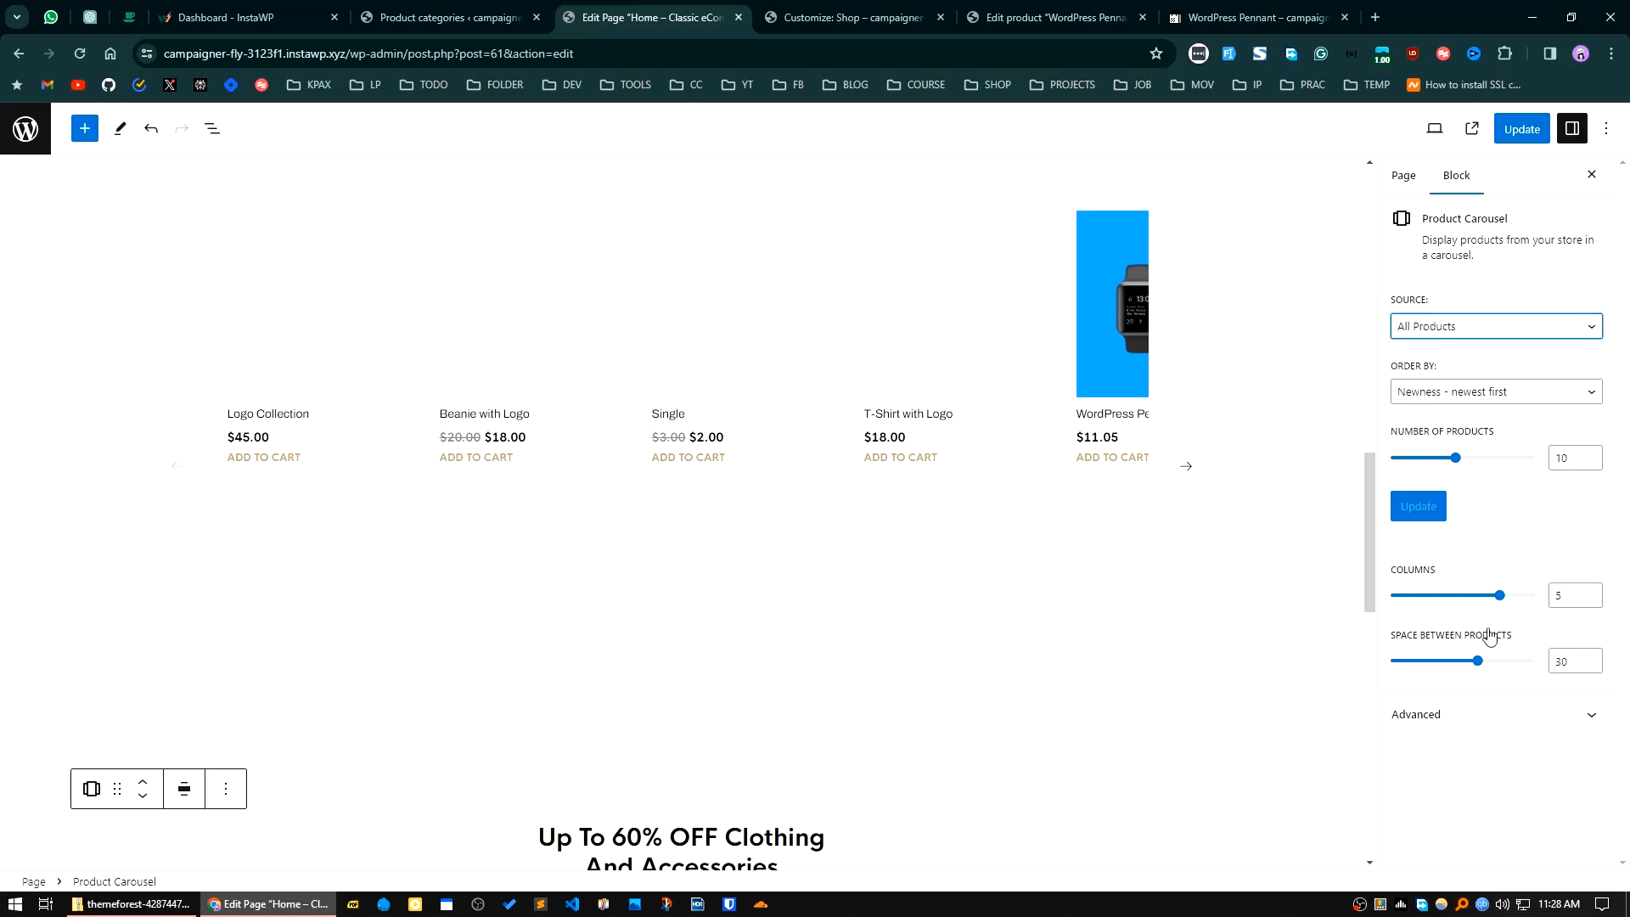
Step: Review the remaining home page sections in the editor down to The Brand's Journal and return to the page title
{"action": "scroll", "coordinate": [822, 683], "scroll_direction": "down", "scroll_amount": 6}
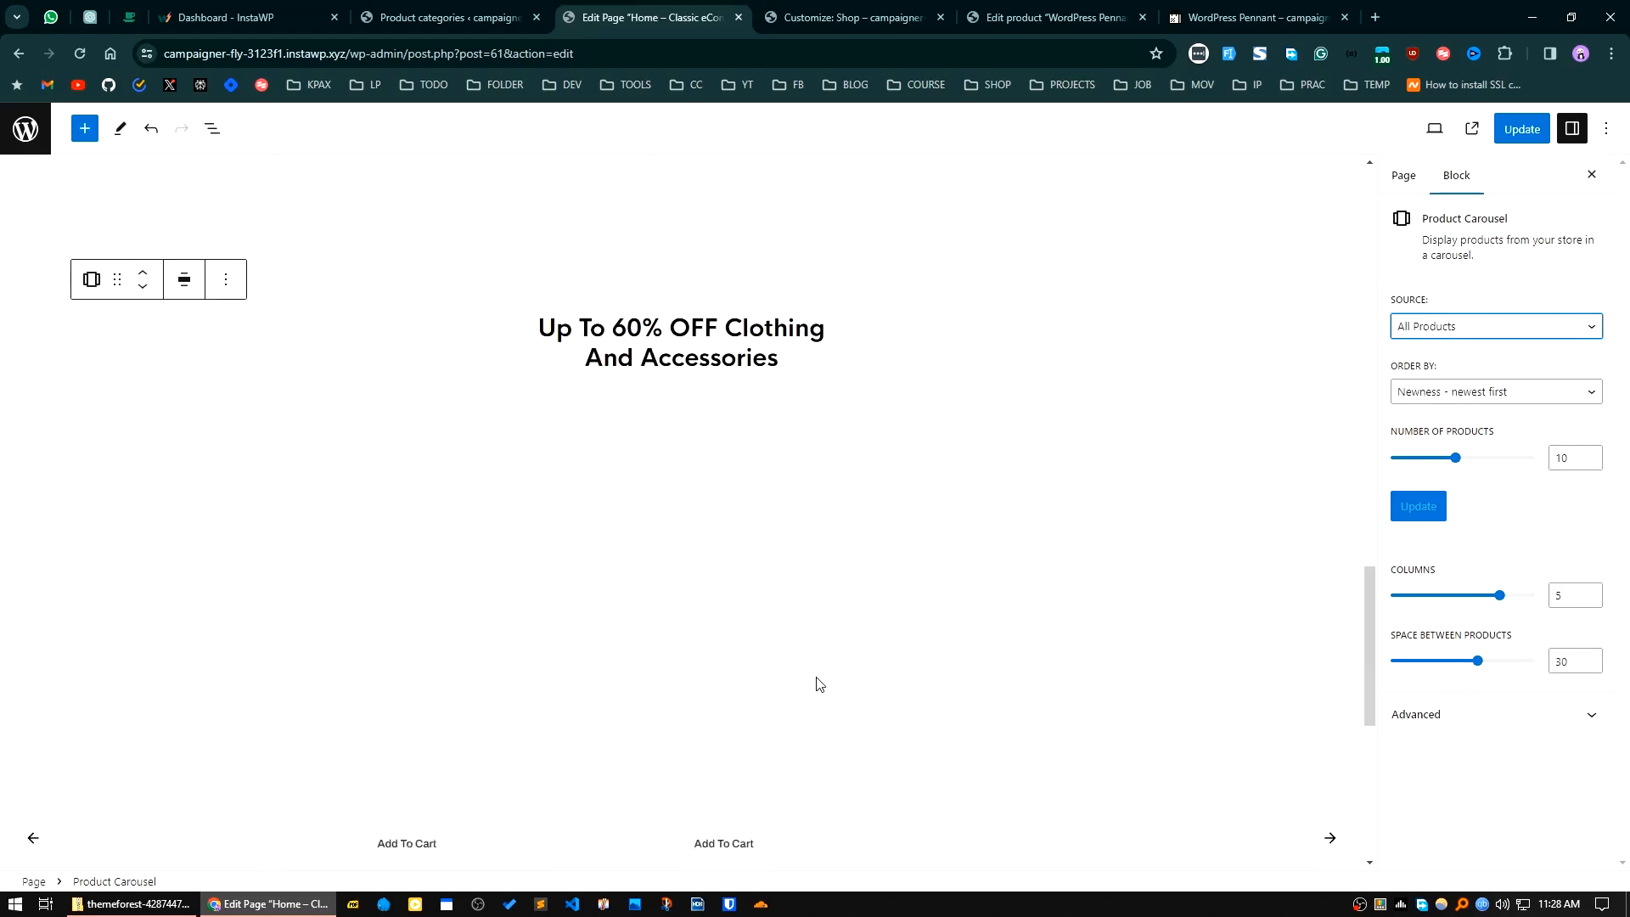
{"action": "scroll", "coordinate": [698, 571], "scroll_direction": "up", "scroll_amount": 5}
{"action": "scroll", "coordinate": [945, 611], "scroll_direction": "down", "scroll_amount": 10}
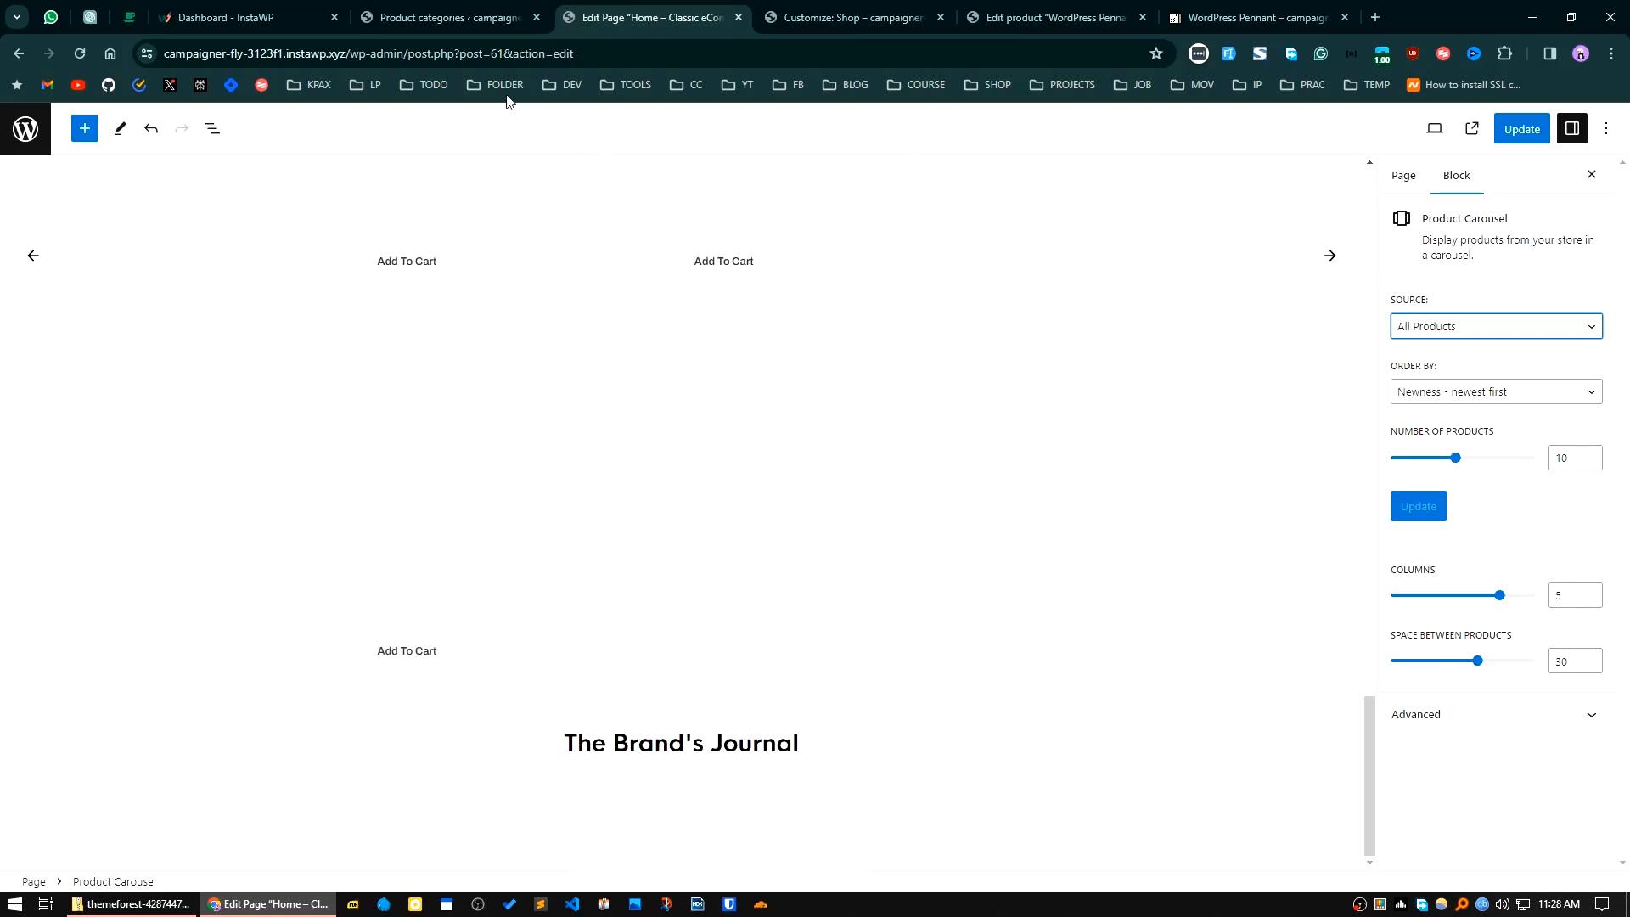
{"action": "scroll", "coordinate": [796, 575], "scroll_direction": "up", "scroll_amount": 20}
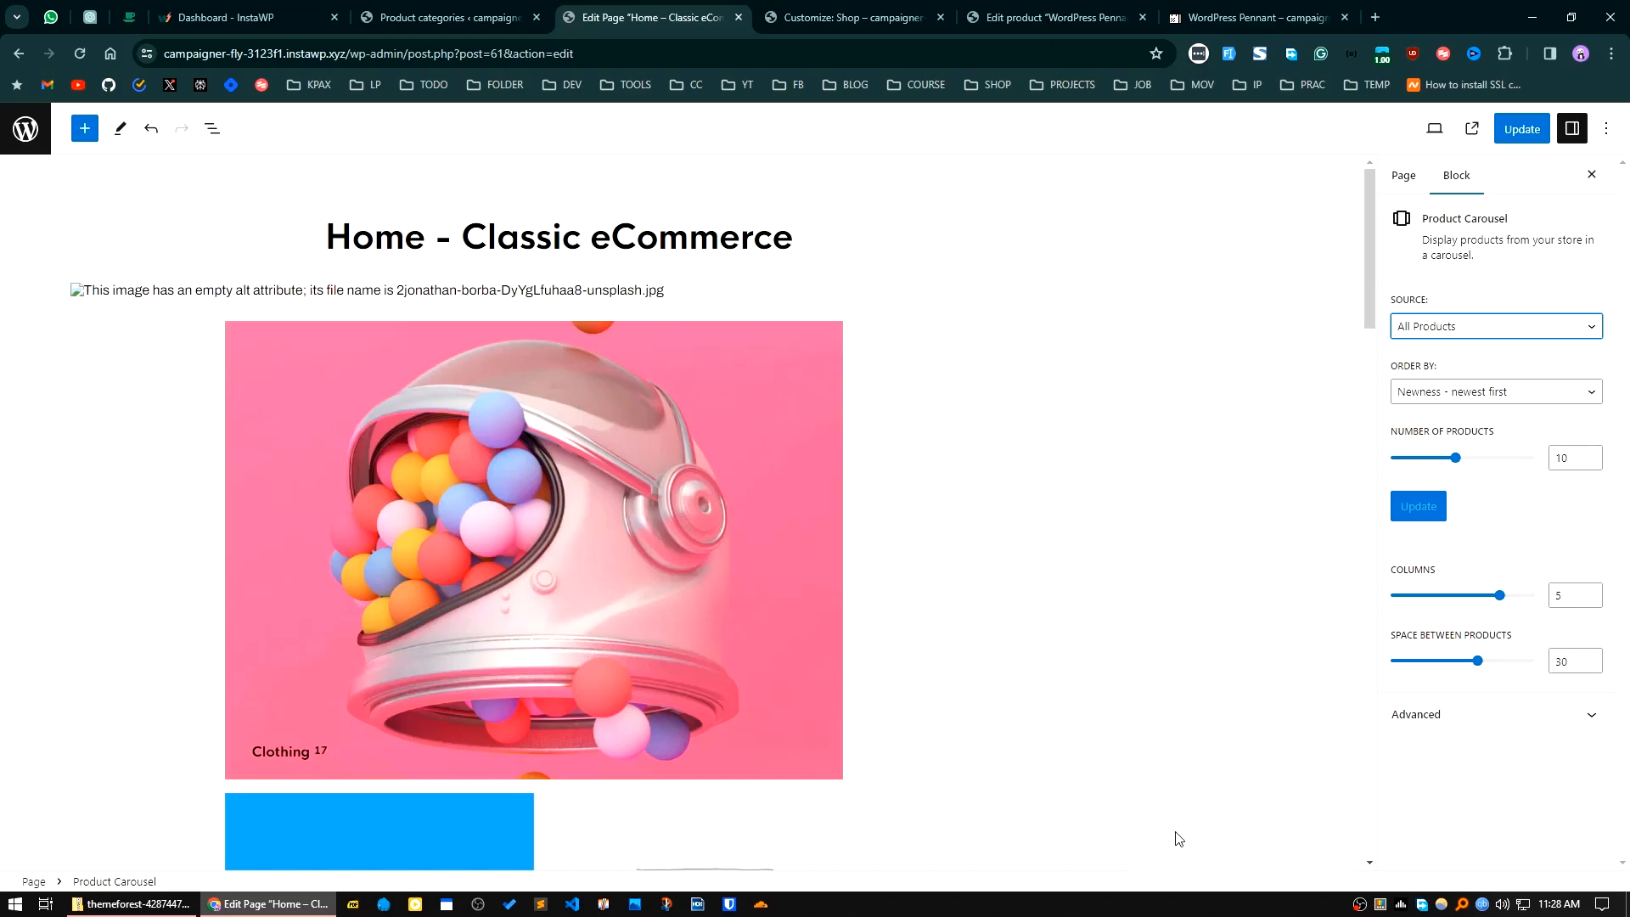
Step: Switch to the WordPress Pennant product page and look over its gallery and product details
{"action": "left_click", "coordinate": [1256, 17]}
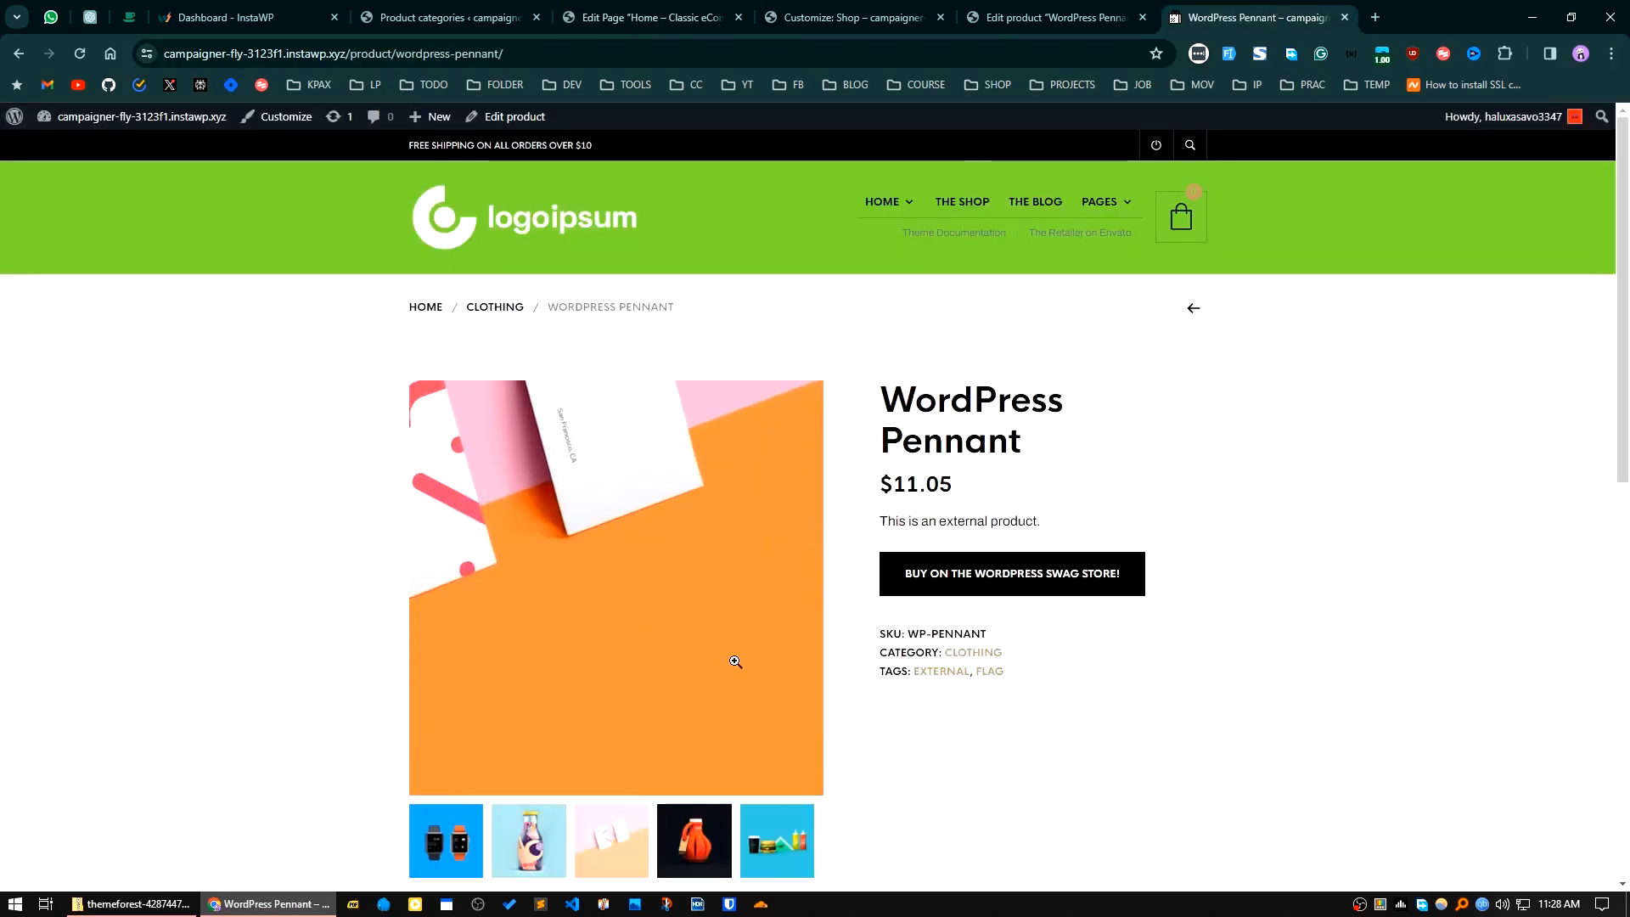
{"action": "scroll", "coordinate": [731, 658], "scroll_direction": "down", "scroll_amount": 1}
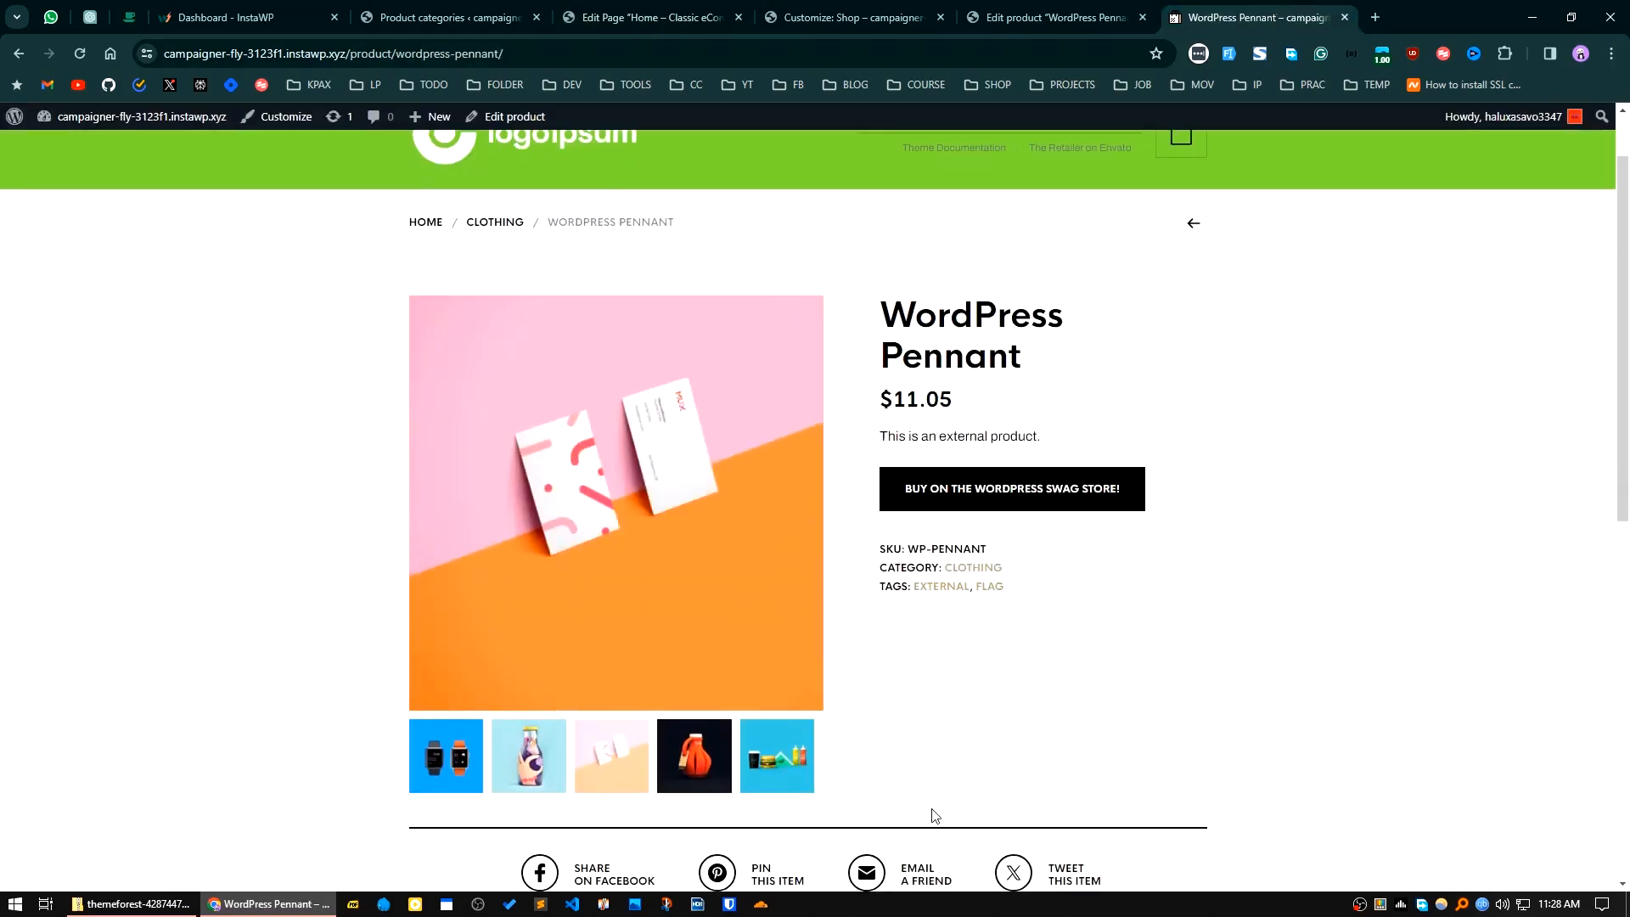